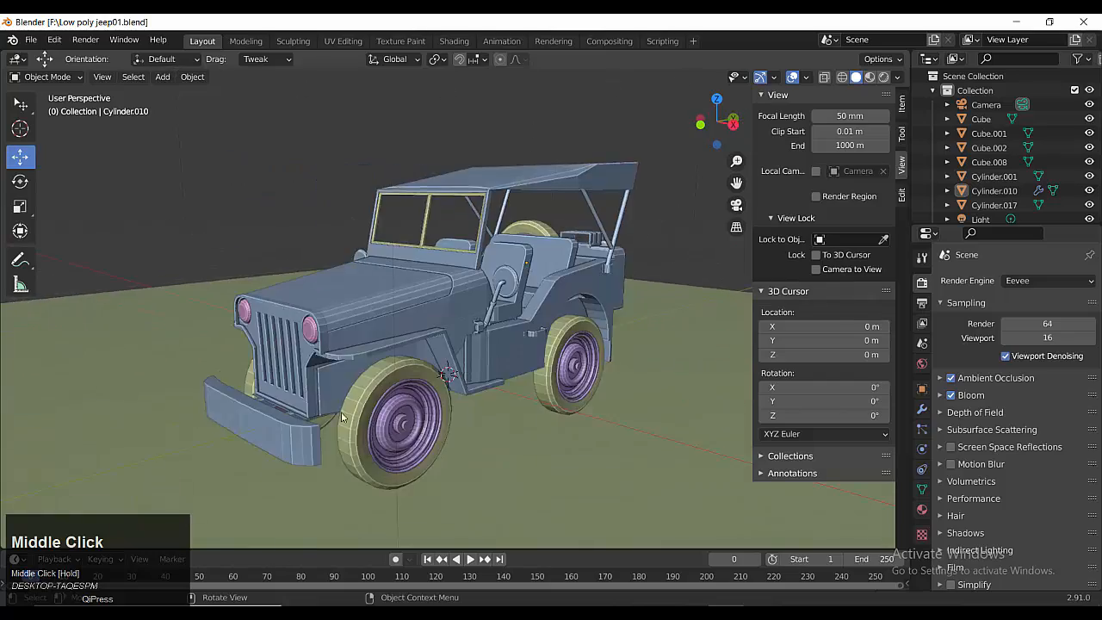
- Preview the jeep in rendered shading with the Cycles render engine and examine it from the front and the rear
scroll(345, 418, "down", 3)
left_click(896, 77)
left_click(898, 249)
mouse_move(630, 325)
middle_mouse_down()
mouse_move(585, 327)
mouse_move(661, 320)
middle_mouse_up()
left_click(882, 76)
middle_click_drag(491, 405, 357, 392)
left_click(1048, 280)
left_click(1019, 330)
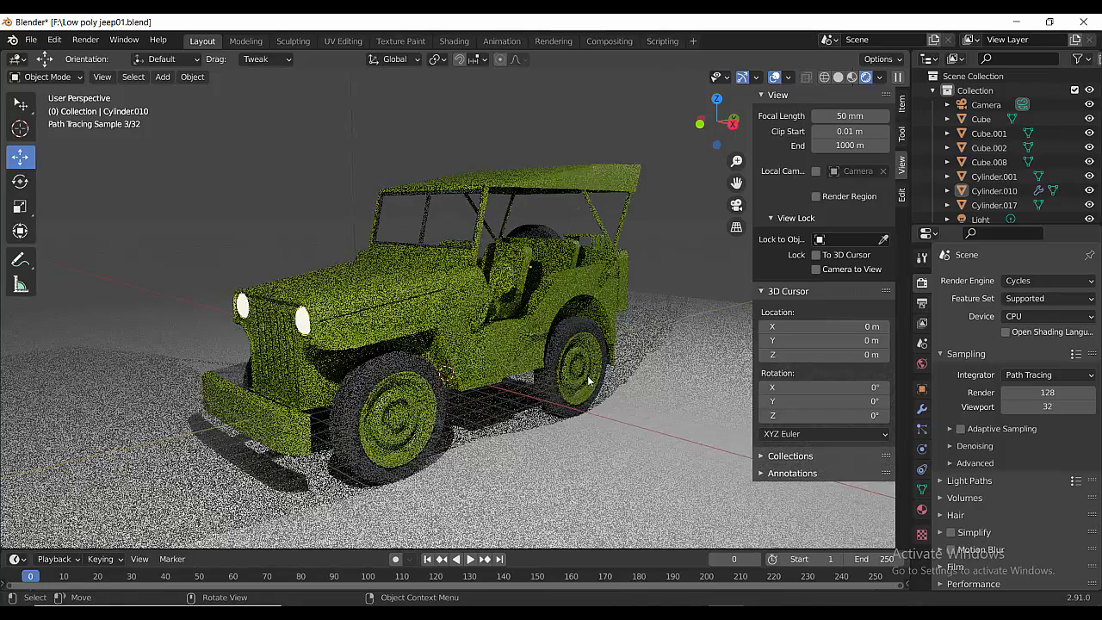
middle_click_drag(583, 387, 606, 417)
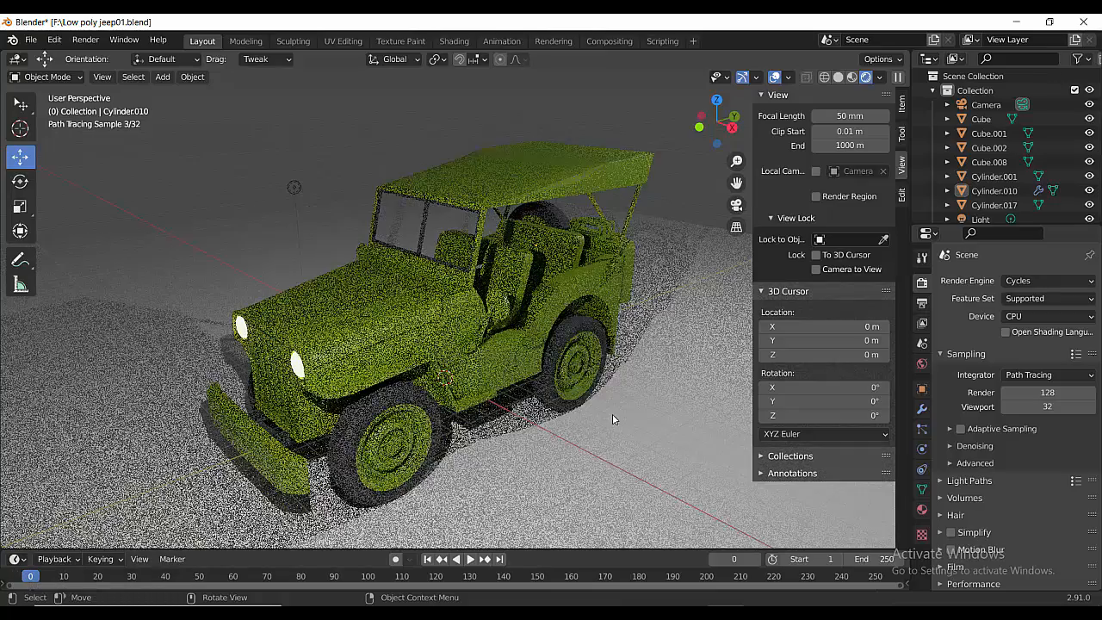
middle_click_drag(613, 414, 559, 437)
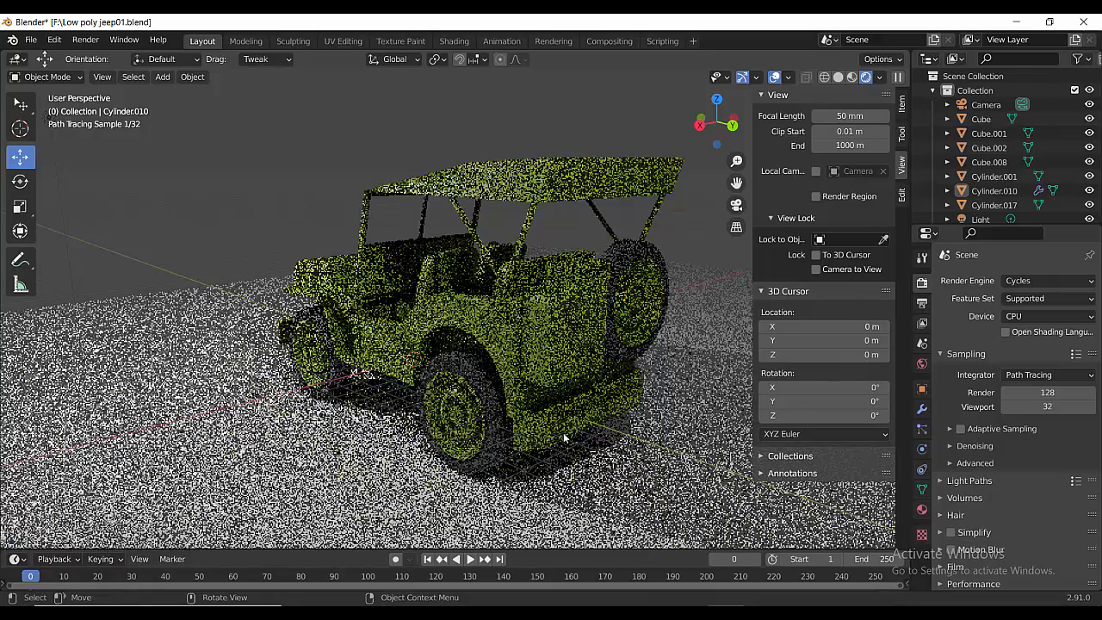
- Switch the render engine back to Eevee and view the finished jeep from other angles
left_click(1024, 281)
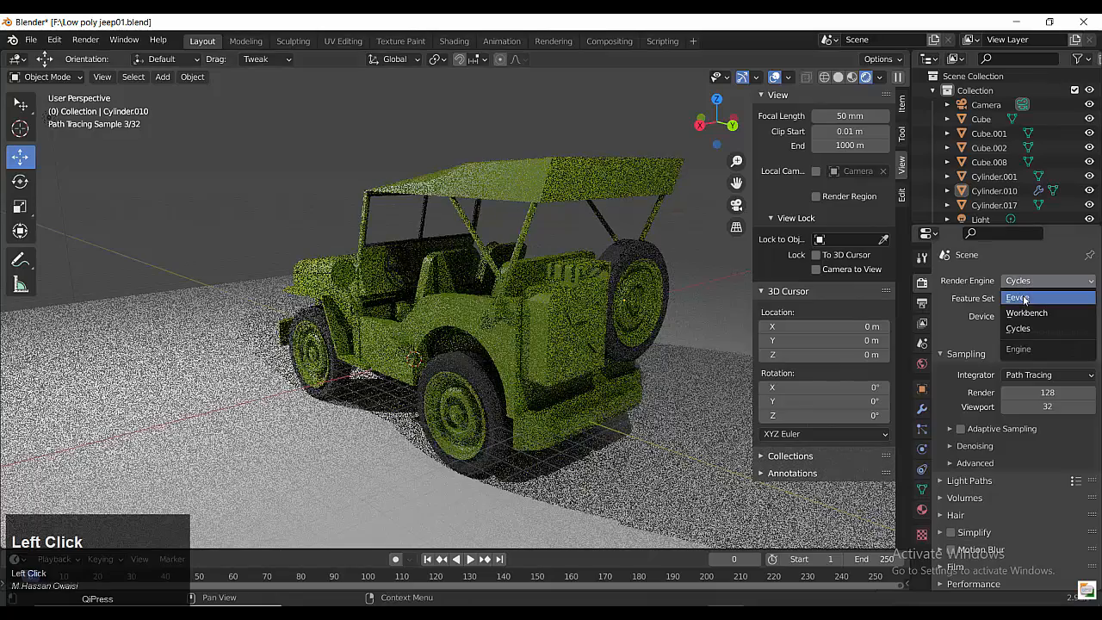
left_click(1018, 298)
middle_click_drag(513, 422, 635, 465)
scroll(588, 428, "down", 1)
scroll(588, 433, "down", 3)
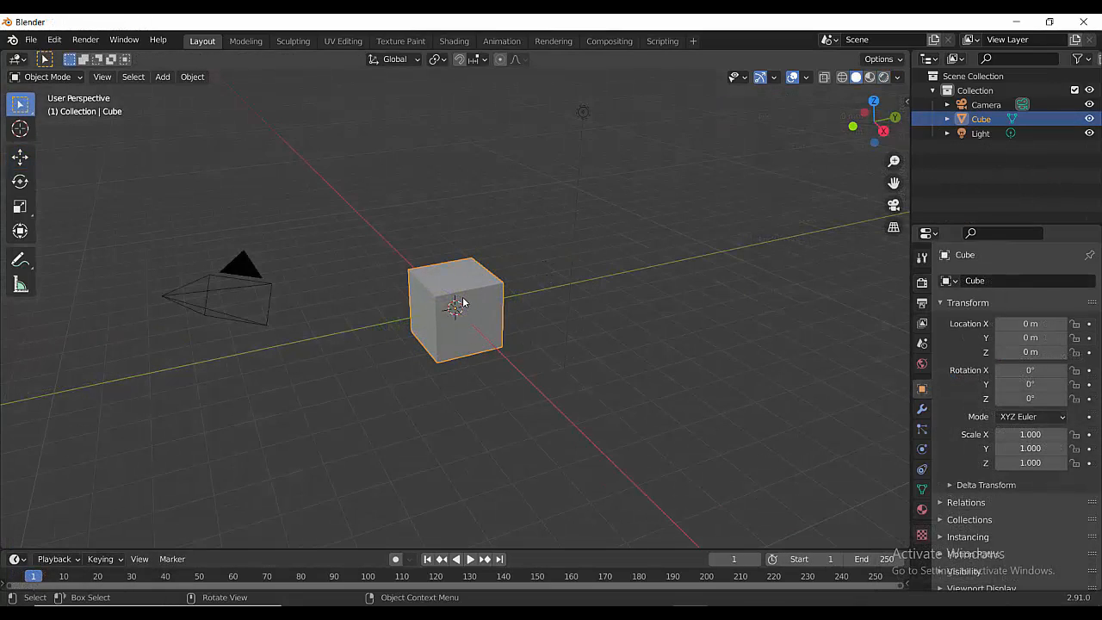
- Scale the default cube down to about 0.268 and stretch it along Y to a scale of about 6.101
key("s")
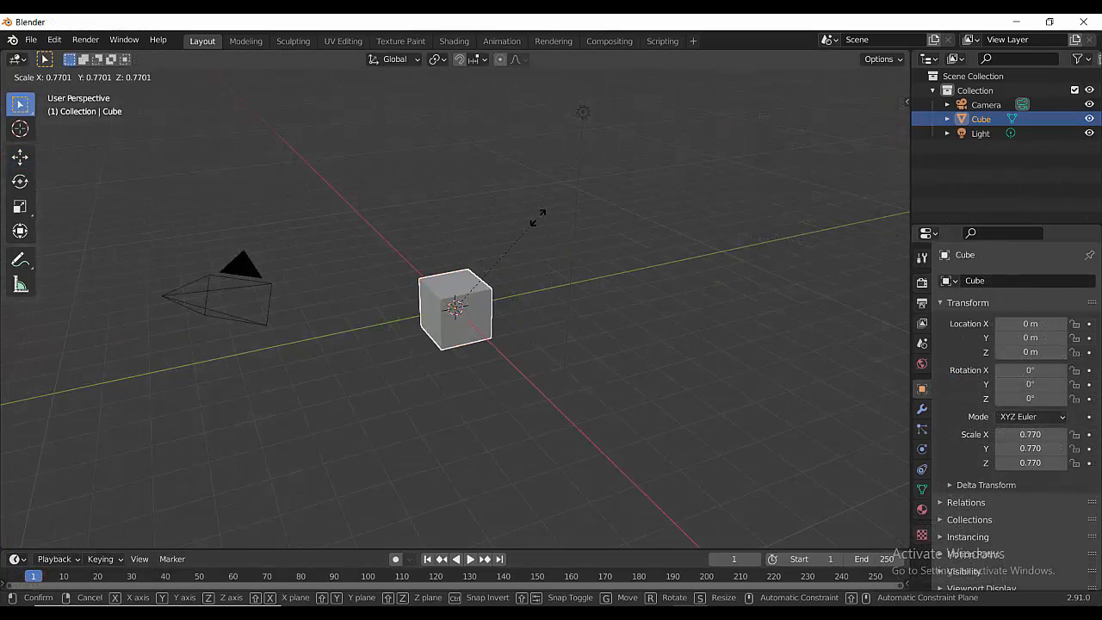
left_click(479, 305)
key("s")
key("y")
left_click(875, 210)
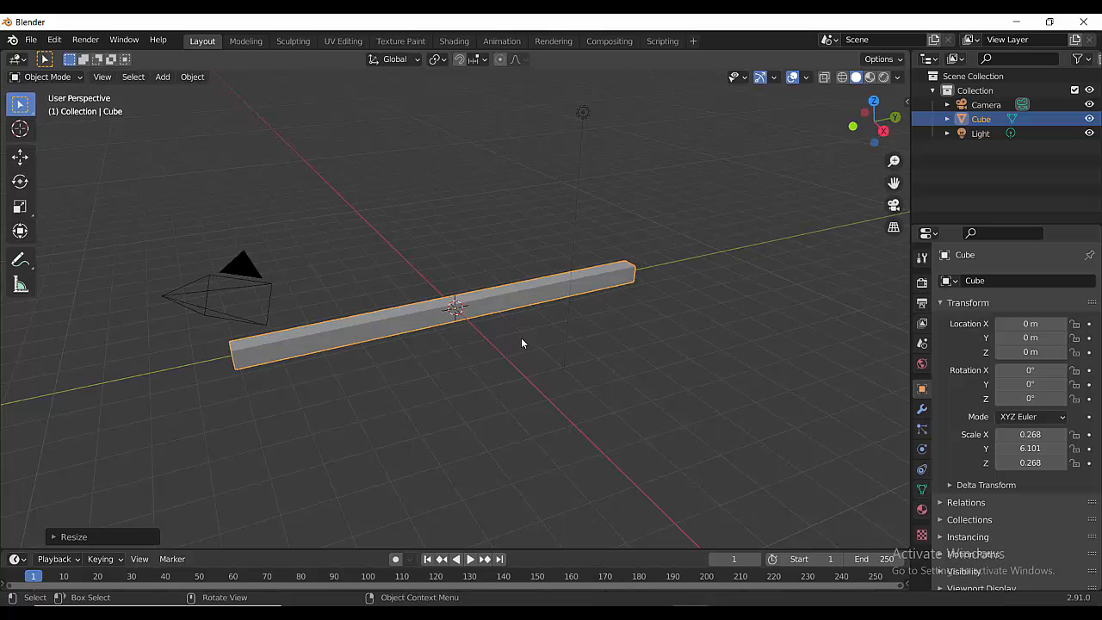
- Refine the beam's scale to about 0.127 in X, 9.725 in Y and 0.210 in Z
middle_click_drag(522, 342, 452, 366)
key("shift+space")
key("s")
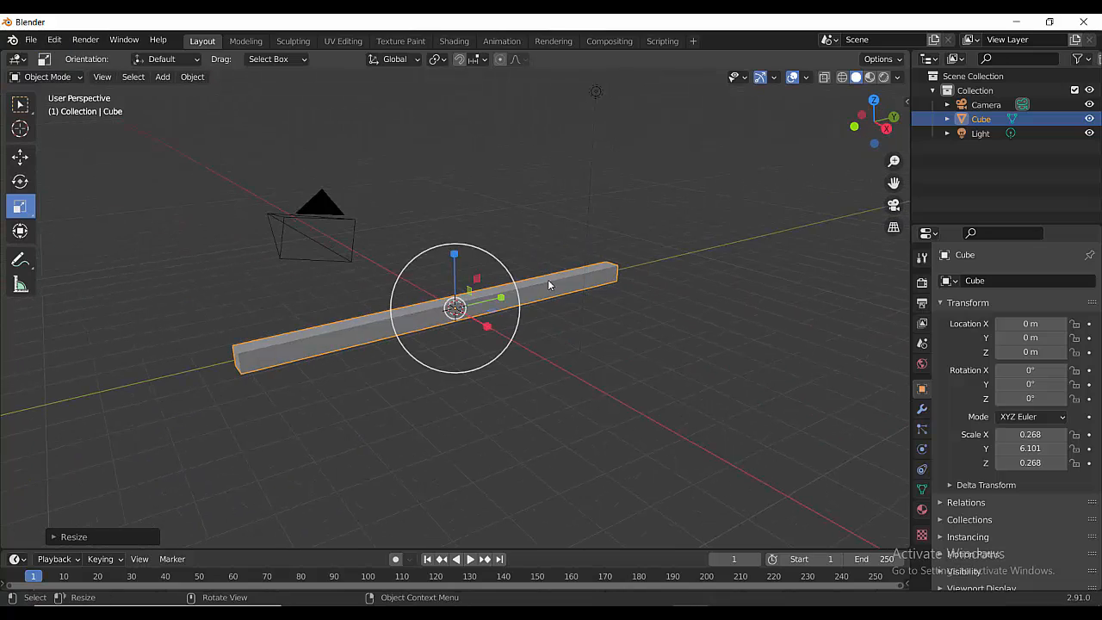
left_click_drag(502, 298, 529, 295)
middle_click_drag(416, 356, 504, 362)
left_click_drag(508, 310, 488, 308)
mouse_move(489, 309)
middle_mouse_down()
mouse_move(468, 394)
mouse_move(499, 311)
middle_mouse_up()
left_click_drag(510, 308, 503, 309)
middle_click_drag(522, 342, 443, 360)
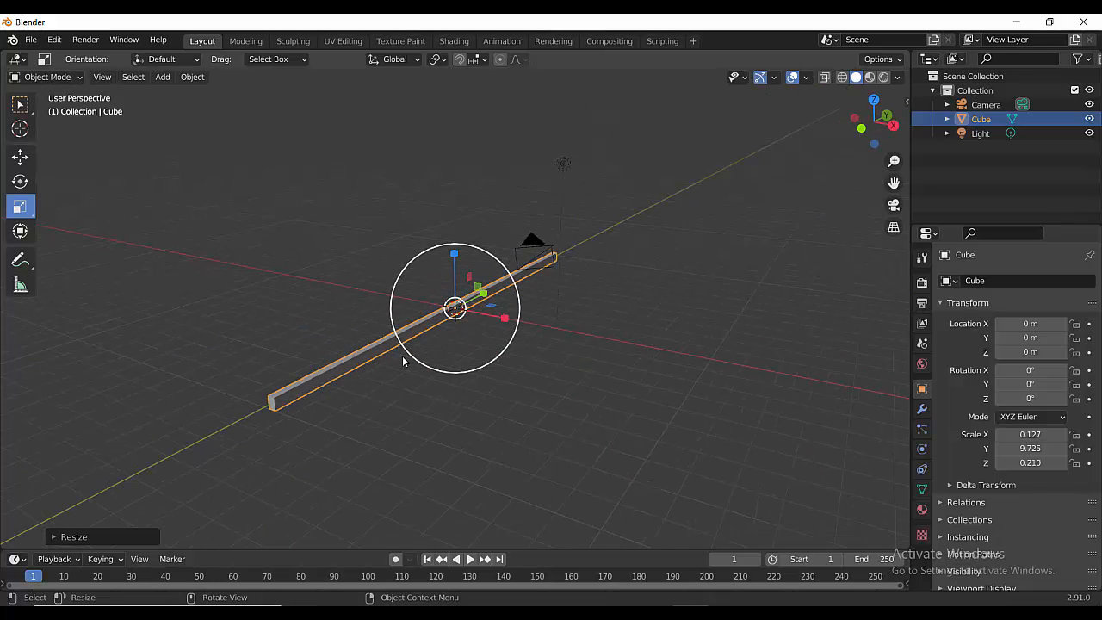
- Add two lengthwise loop cuts around the beam in edit mode
scroll(402, 357, "up", 2)
middle_click_drag(378, 386, 386, 369)
key("Tab")
key("ctrl+r")
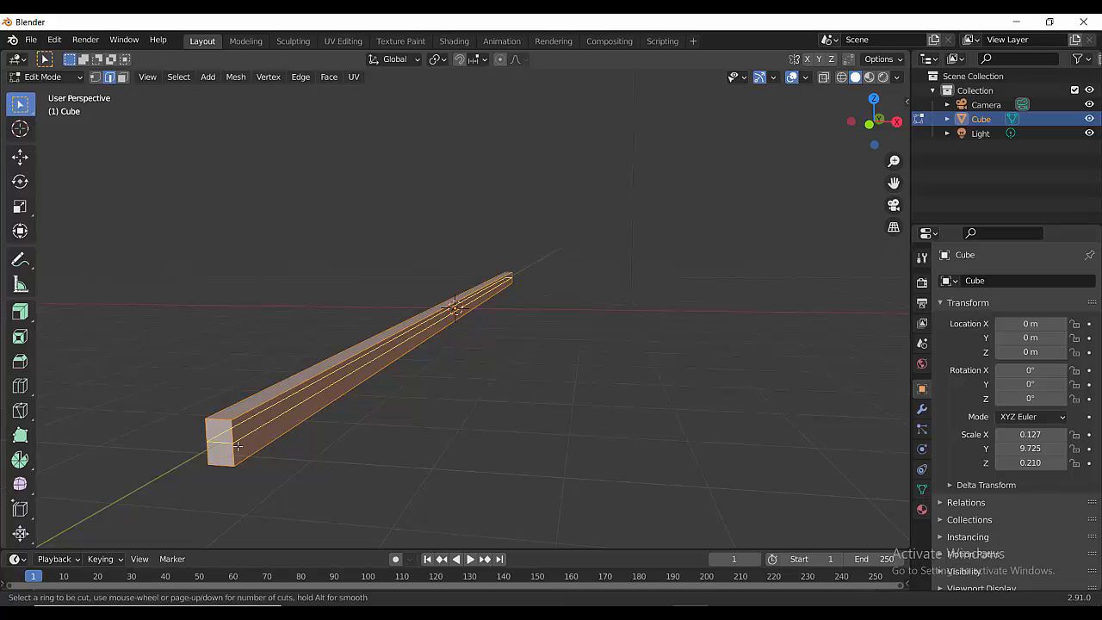
scroll(236, 445, "up", 1)
left_click(237, 445)
middle_click_drag(287, 452, 378, 460)
scroll(378, 459, "up", 6)
left_click(378, 459)
- Move the upper lengthwise loop up and the lower one down towards the beam's top and bottom edges
left_click(19, 157)
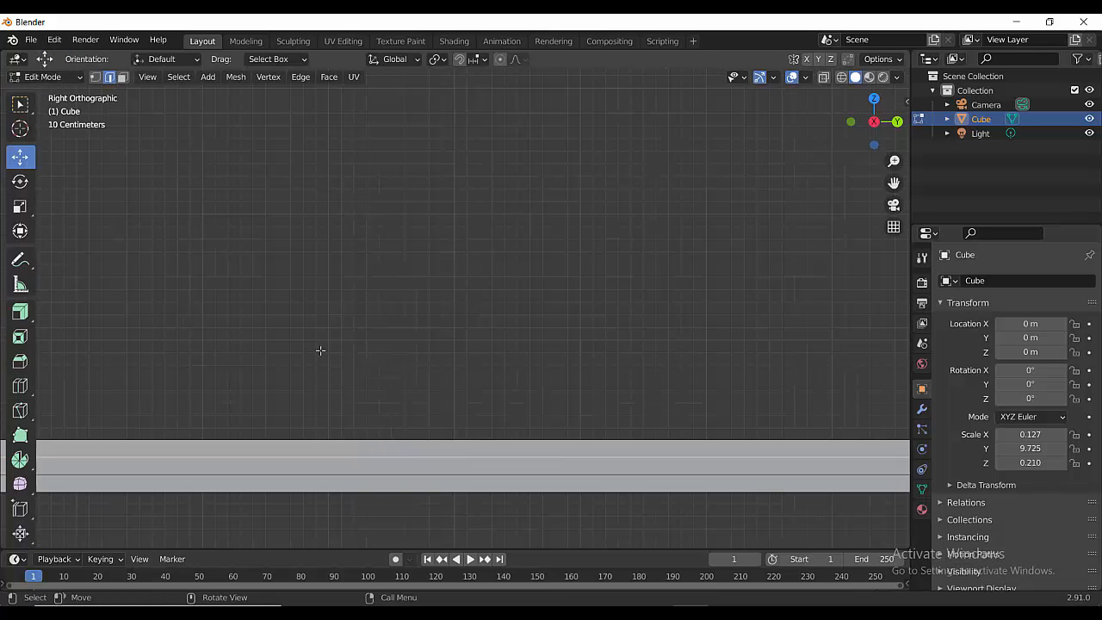
middle_click_drag(522, 429, 309, 373, "shift")
scroll(309, 373, "down", 2)
scroll(573, 352, "up", 6)
middle_click_drag(573, 352, 370, 215, "shift")
left_click_drag(496, 283, 497, 259)
left_click(532, 388)
left_click_drag(496, 325, 495, 360)
- Select the beam's middle side faces and extrude them inward individually to form an I-beam profile
middle_click_drag(496, 360, 410, 367)
key("3")
left_click(250, 355)
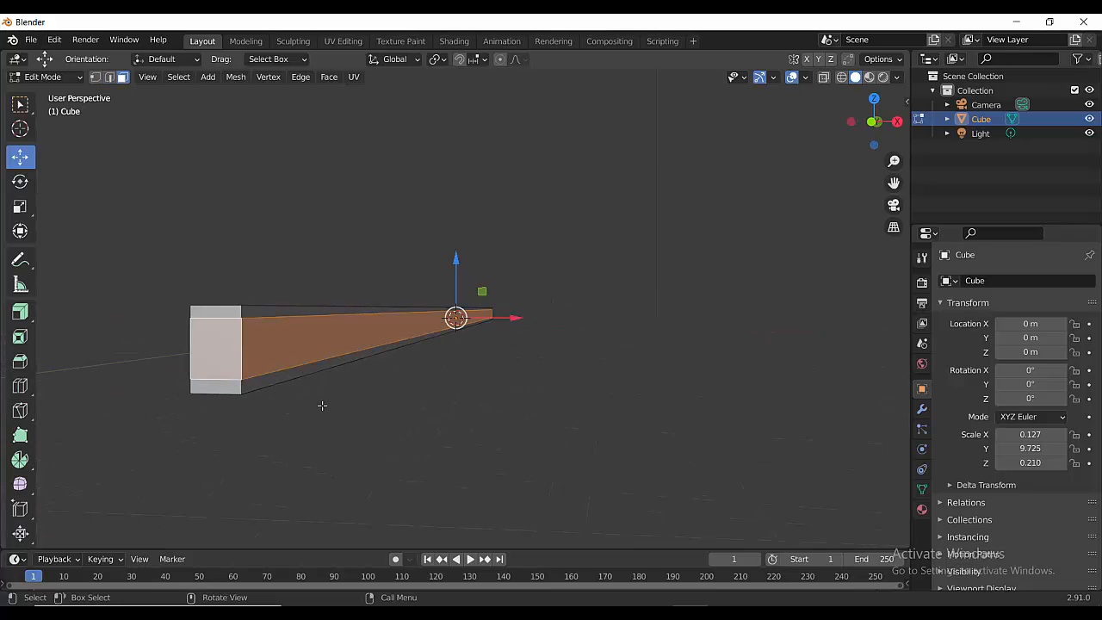
middle_click_drag(323, 402, 445, 416)
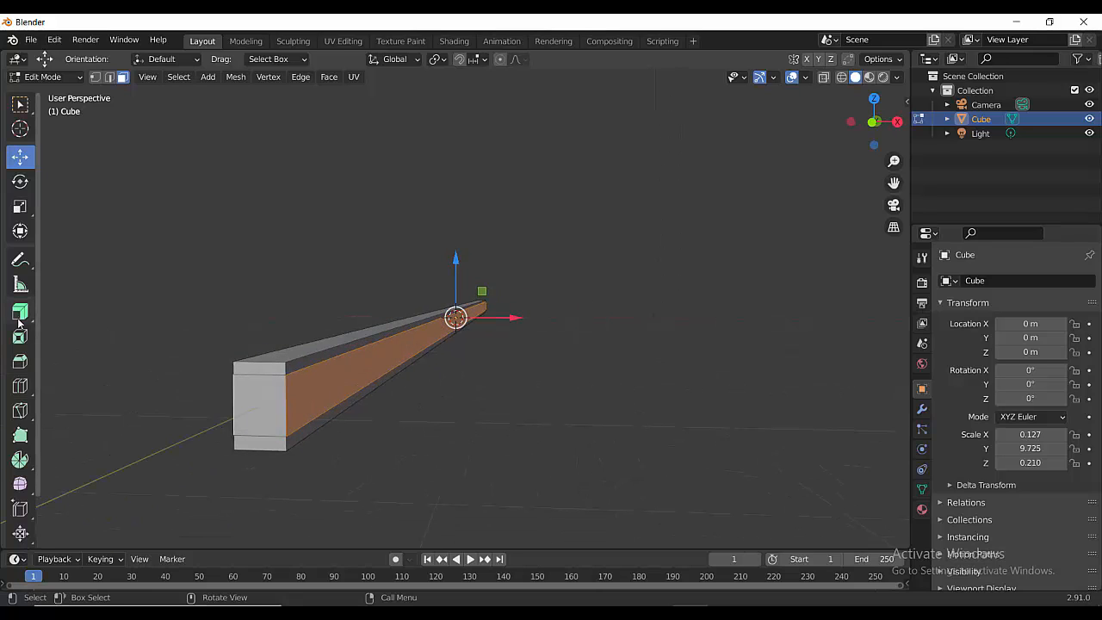
left_click_drag(19, 316, 69, 402)
left_click_drag(456, 240, 455, 242)
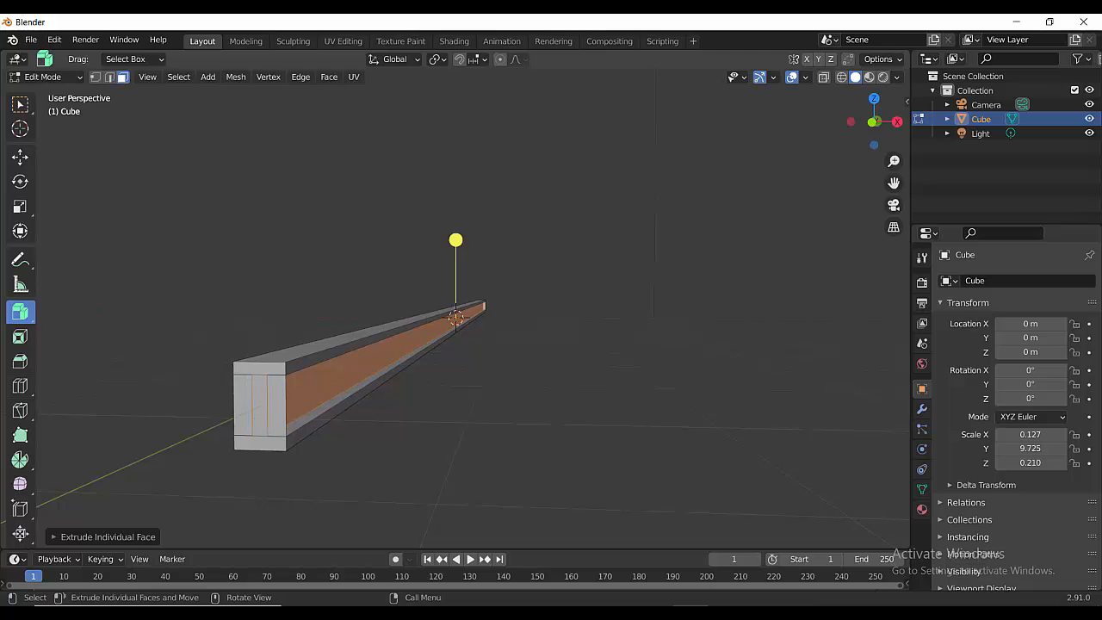
mouse_move(456, 241)
middle_mouse_down()
mouse_move(479, 332)
mouse_move(455, 250)
middle_mouse_up()
left_click_drag(455, 240, 454, 255)
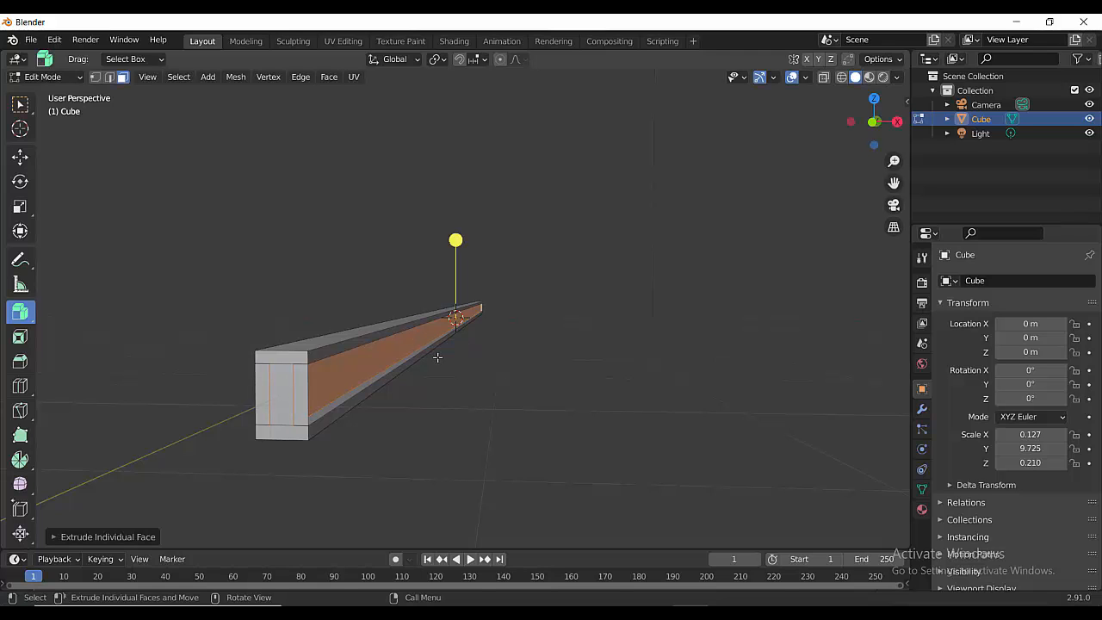
mouse_move(437, 356)
middle_mouse_down()
mouse_move(379, 353)
mouse_move(437, 351)
middle_mouse_up()
- Delete the leftover web faces at the near end of the beam, beside the recessed sides
key("w")
key("x")
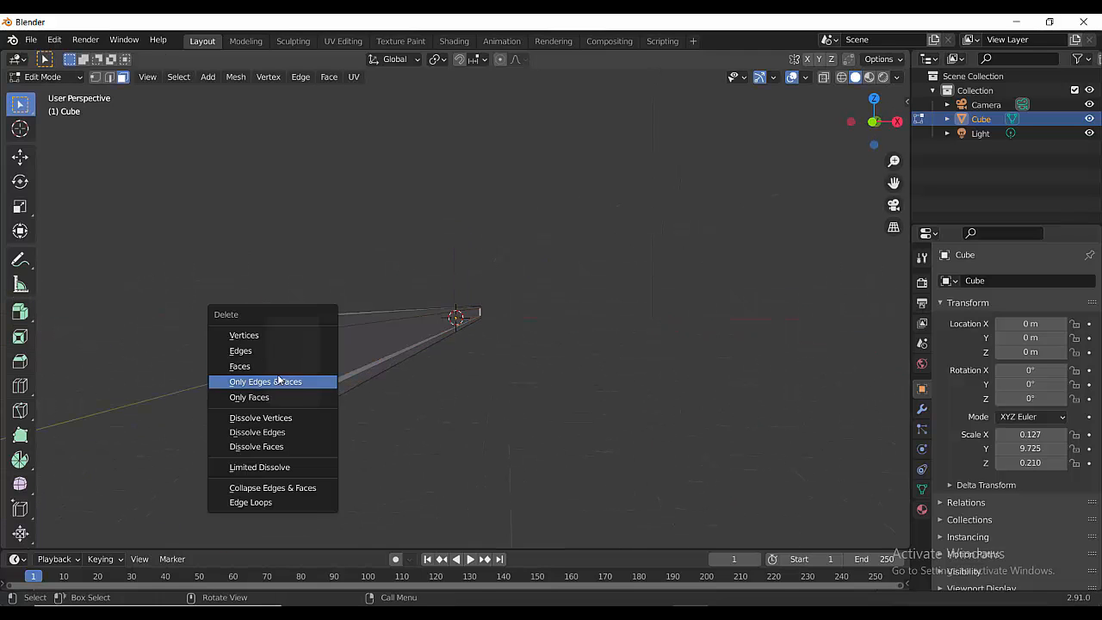
left_click(276, 368)
left_click(270, 369)
key("x")
left_click(271, 369)
left_click(273, 367)
key("x")
left_click(274, 367)
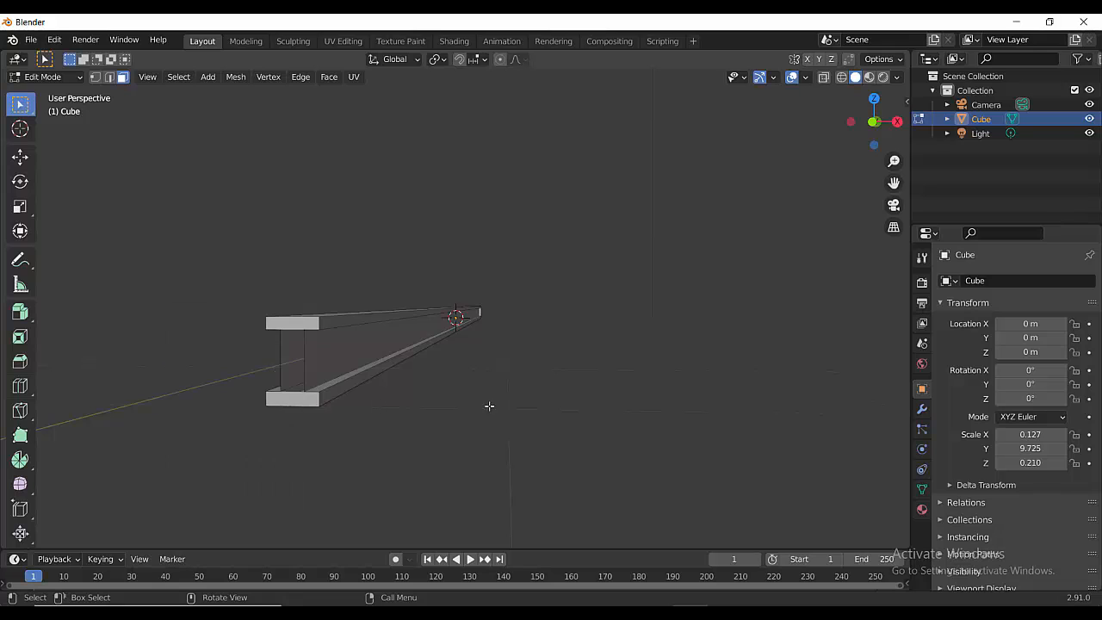
- Delete the remaining leftover faces at the beam's opposite end and leave edit mode
middle_click_drag(489, 405, 185, 406)
left_click(433, 330)
key("x")
left_click(433, 330)
left_click(423, 330)
key("x")
left_click(422, 330)
middle_click_drag(422, 330, 311, 427)
left_click(391, 419)
key("x")
left_click(378, 421)
scroll(611, 393, "down", 3)
key("Tab")
- Add a loop cut across the beam and slide it close to the beam's negative Y end
middle_click_drag(611, 393, 537, 401)
middle_click_drag(129, 206, 505, 353, "shift")
scroll(316, 352, "up", 2)
middle_click_drag(317, 352, 519, 441, "shift")
scroll(375, 434, "up", 2)
key("Tab")
scroll(375, 434, "up", 2)
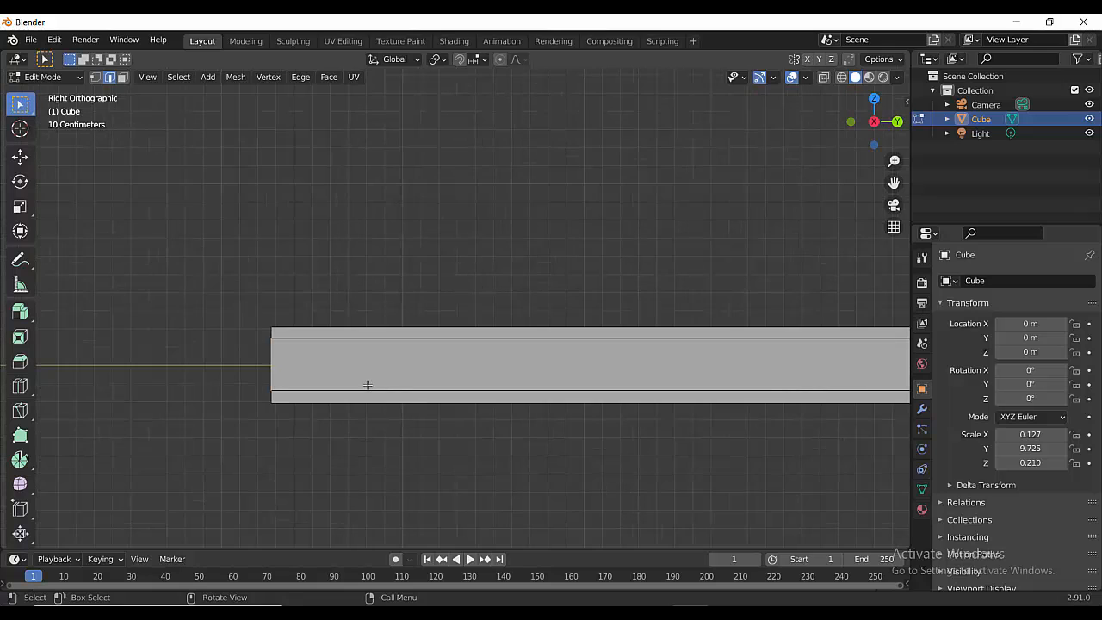
key("Escape")
scroll(491, 369, "down", 6)
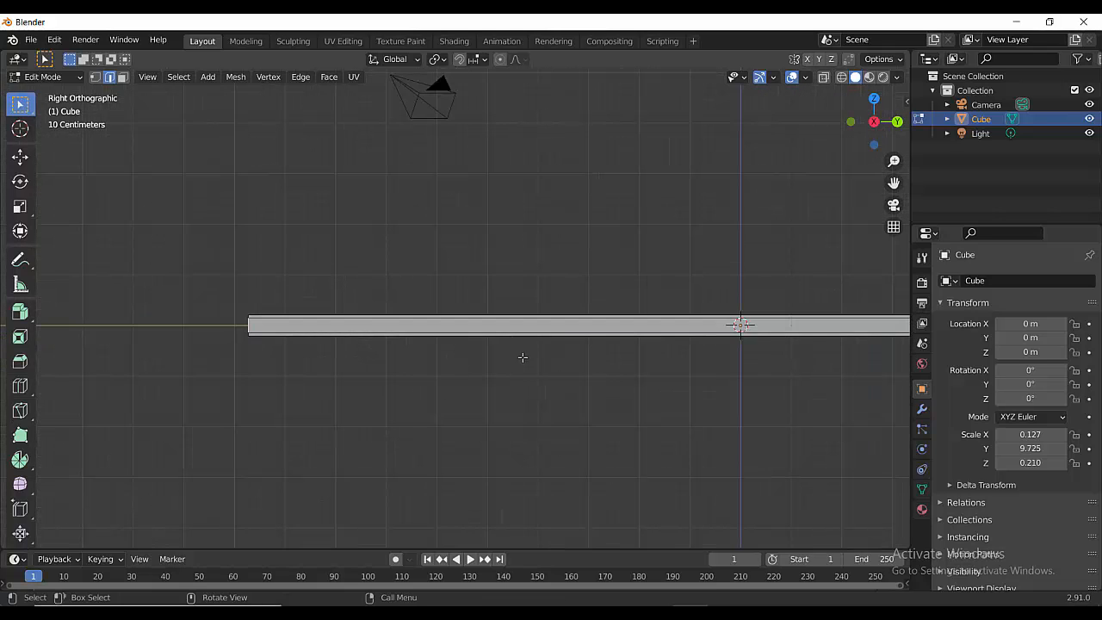
left_click(513, 319)
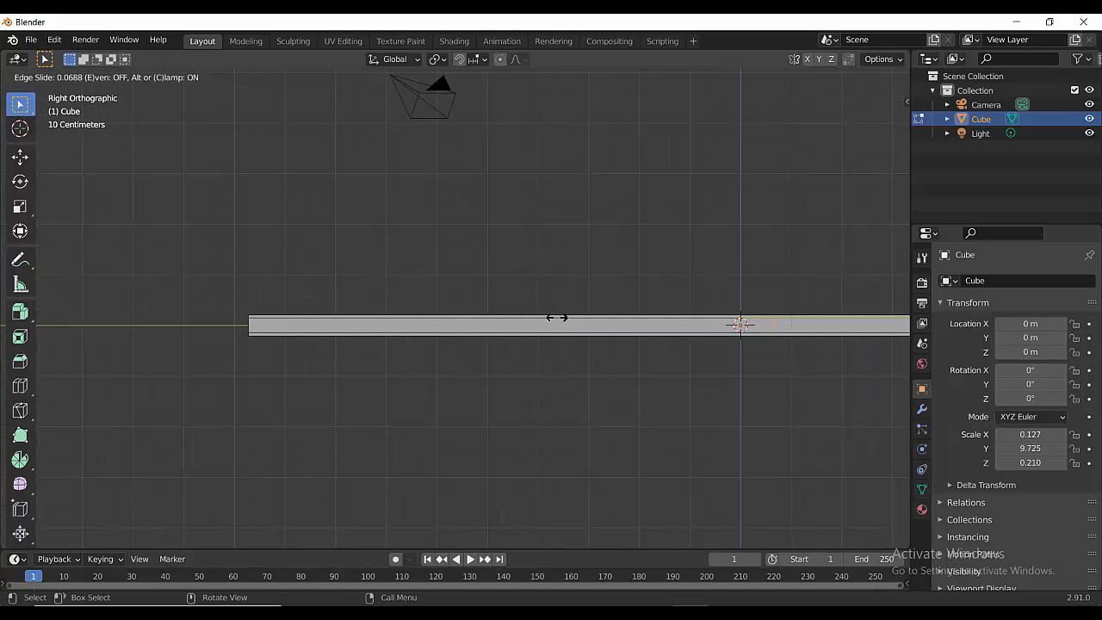
left_click(84, 320)
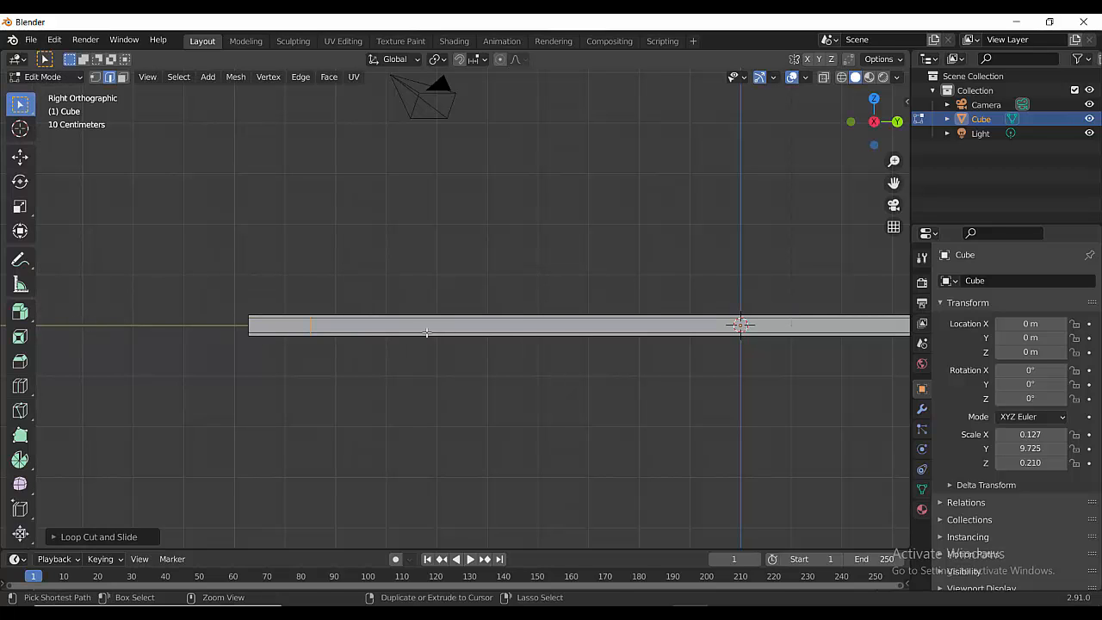
- Add a second cross loop cut slightly inward from the one near the beam's end
key("ctrl+r")
left_click(499, 334)
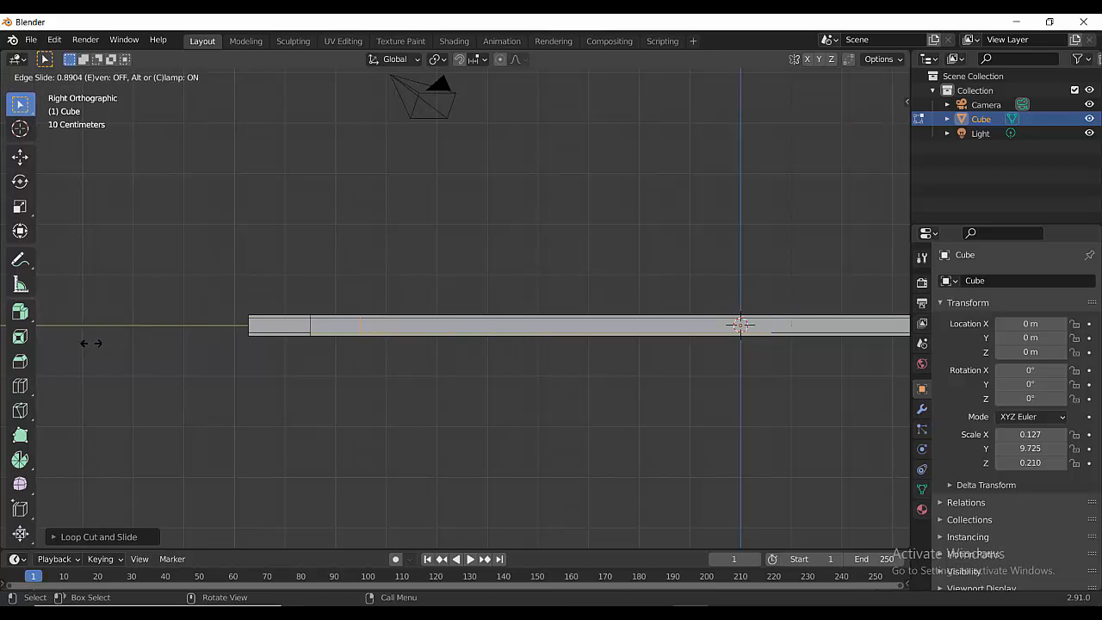
left_click(91, 343)
- Select the ring of faces between the two cross cuts and extrude it outward as a thicker section
middle_click_drag(322, 388, 479, 389)
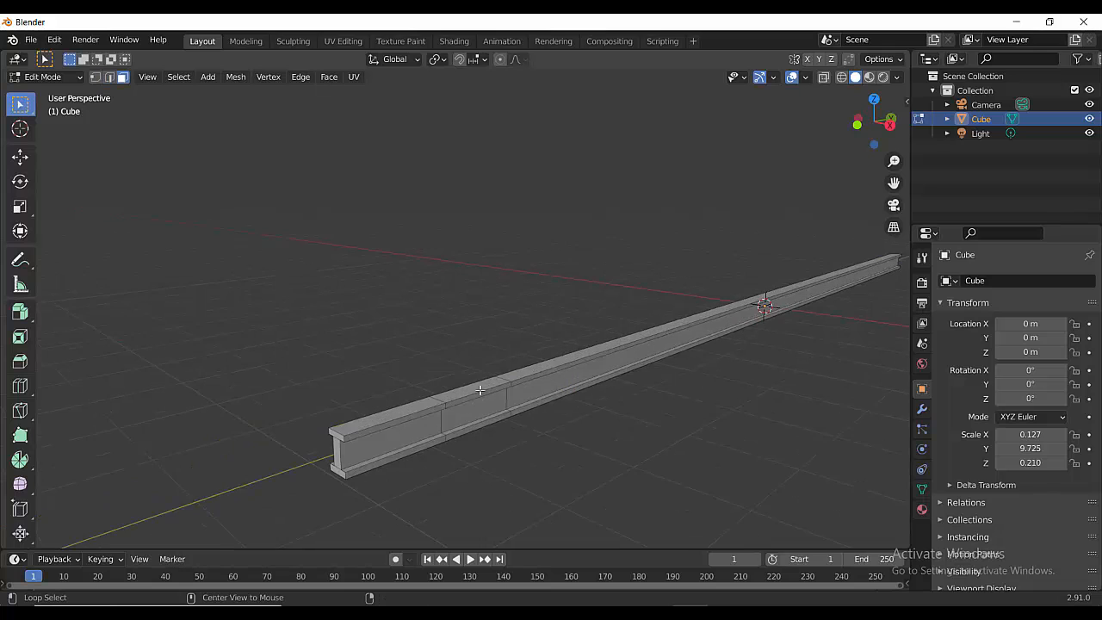
left_click(480, 390, "alt")
scroll(488, 442, "up", 2)
scroll(502, 430, "down", 2)
left_click_drag(20, 312, 112, 374)
left_click_drag(494, 284, 499, 263)
- Return to object mode and save the file as Low poly jeep.blend
key("Tab")
scroll(639, 381, "down", 2)
key("Tab")
key("w")
middle_click_drag(630, 370, 594, 376)
key("Tab")
key("ctrl+s")
- Duplicate the beam along the negative X axis to make a second parallel chassis rail
key("shift+d")
key("x")
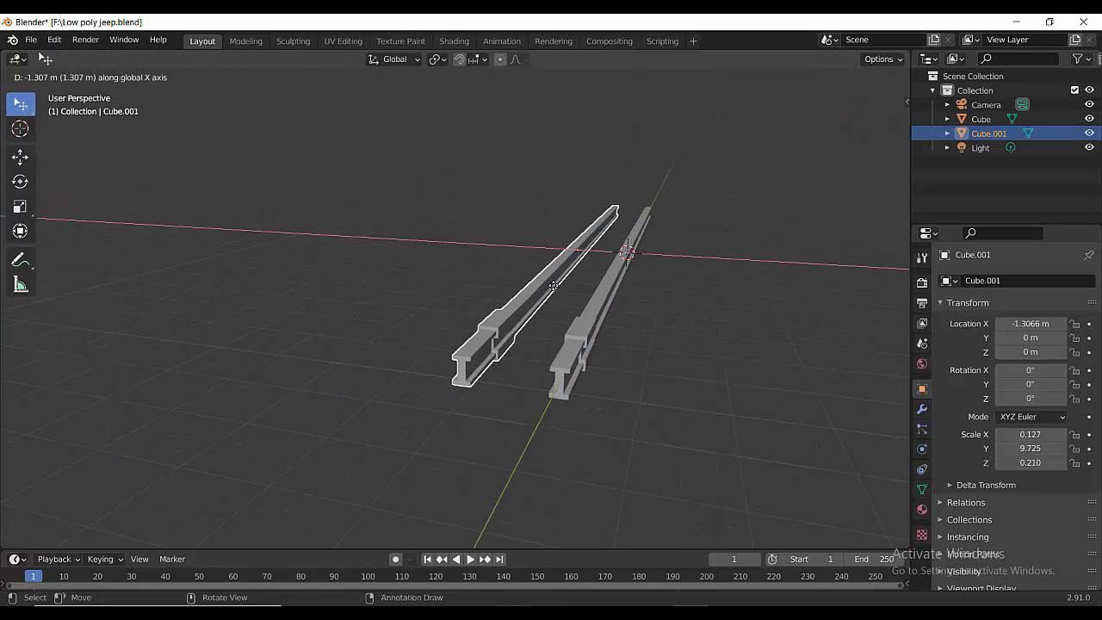
left_click(530, 297)
- Add a cube and place it between the rails beyond their negative Y ends, at about X -1.29 m and Y -10.49 m
middle_click_drag(529, 298, 366, 331)
key("shift+a")
mouse_move(524, 282)
left_click(581, 284)
middle_click_drag(584, 292, 806, 253)
key("g")
key("x")
left_click(593, 262)
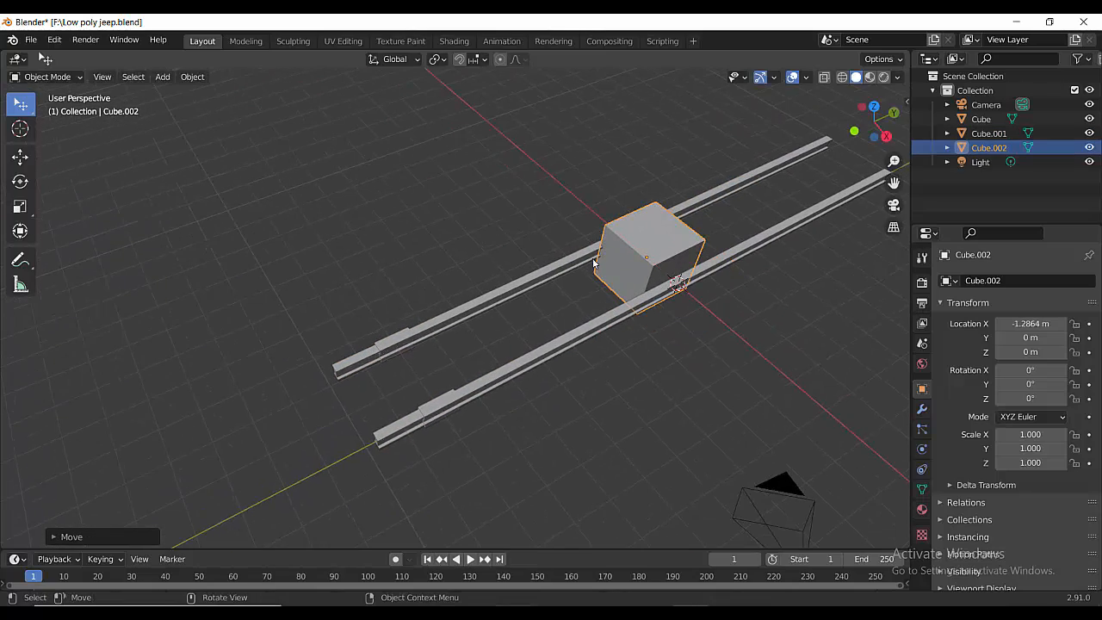
key("g")
key("y")
left_click(295, 420)
- Scale the new cube into a crossbar of about 2.209 in X, 0.198 in Y and 0.316 in Z
middle_click_drag(295, 420, 361, 404)
key("s")
key("z")
left_click(421, 331)
key("s")
key("y")
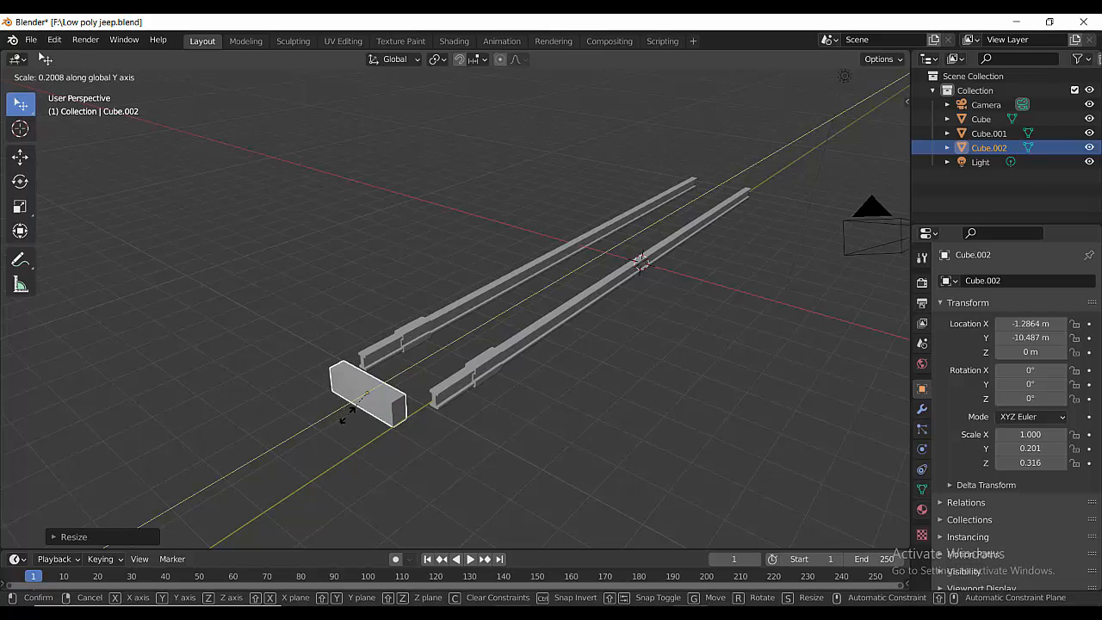
left_click(342, 416)
key("s")
key("x")
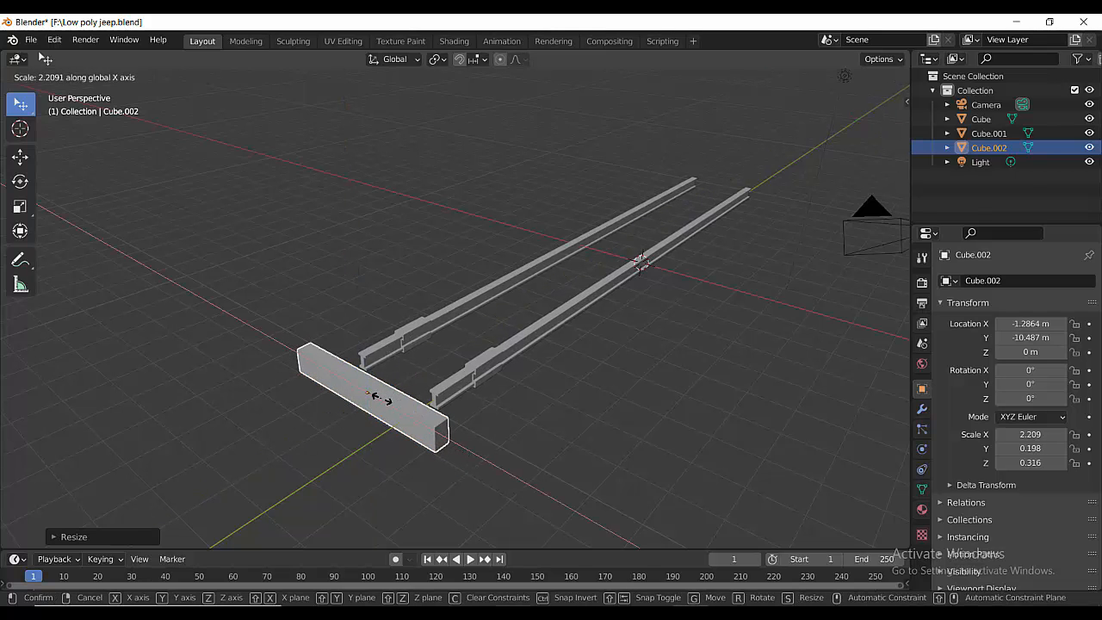
left_click(381, 399)
- Adjust the crossbar's scale to about 0.385 in Z and 0.159 in Y, working from the right view
key("KP_3")
scroll(383, 391, "up", 8)
middle_click_drag(383, 391, 428, 402, "shift")
key("shift+space")
key("s")
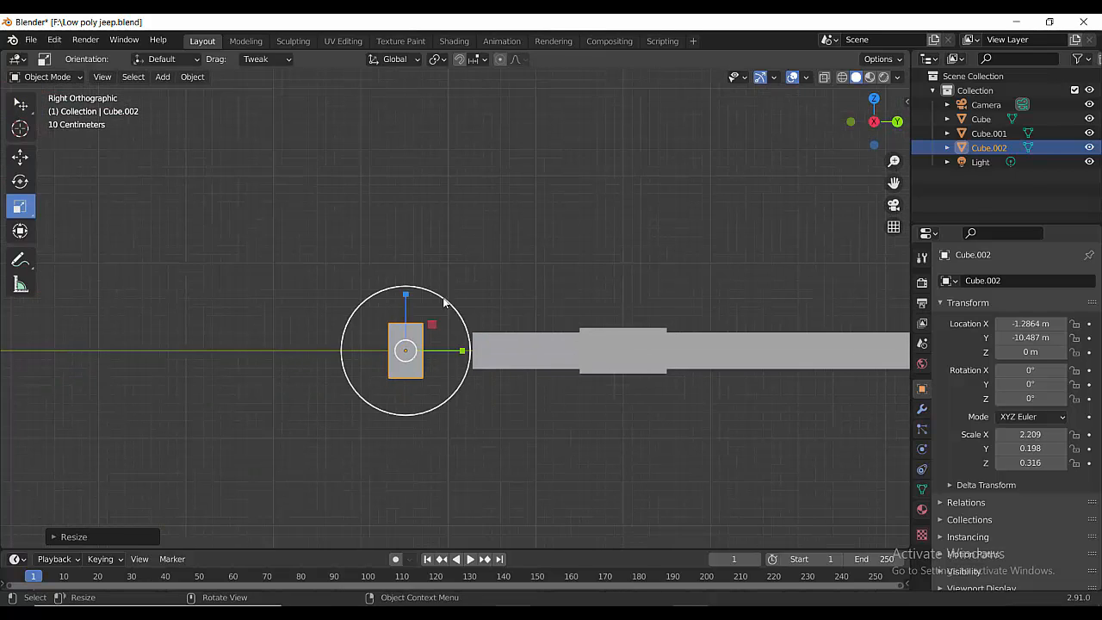
left_click_drag(406, 294, 403, 280)
left_click_drag(461, 351, 448, 349)
- Move the crossbar along Y to about -9.88 m against the rail ends and enter edit mode on it
key("g")
key("y")
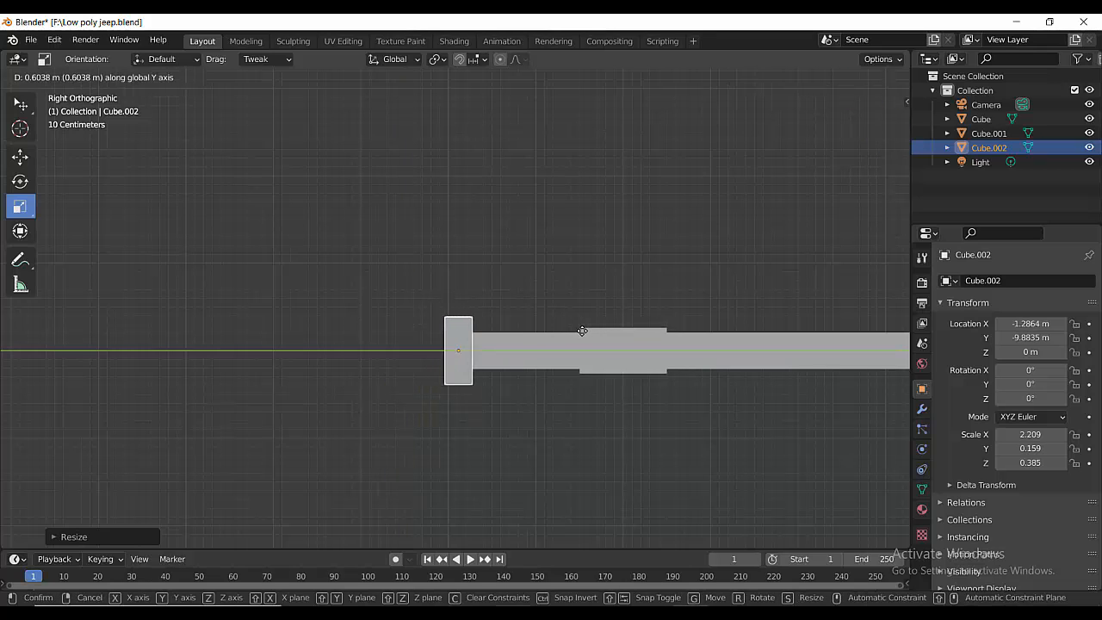
left_click(580, 330)
middle_click_drag(510, 401, 529, 425)
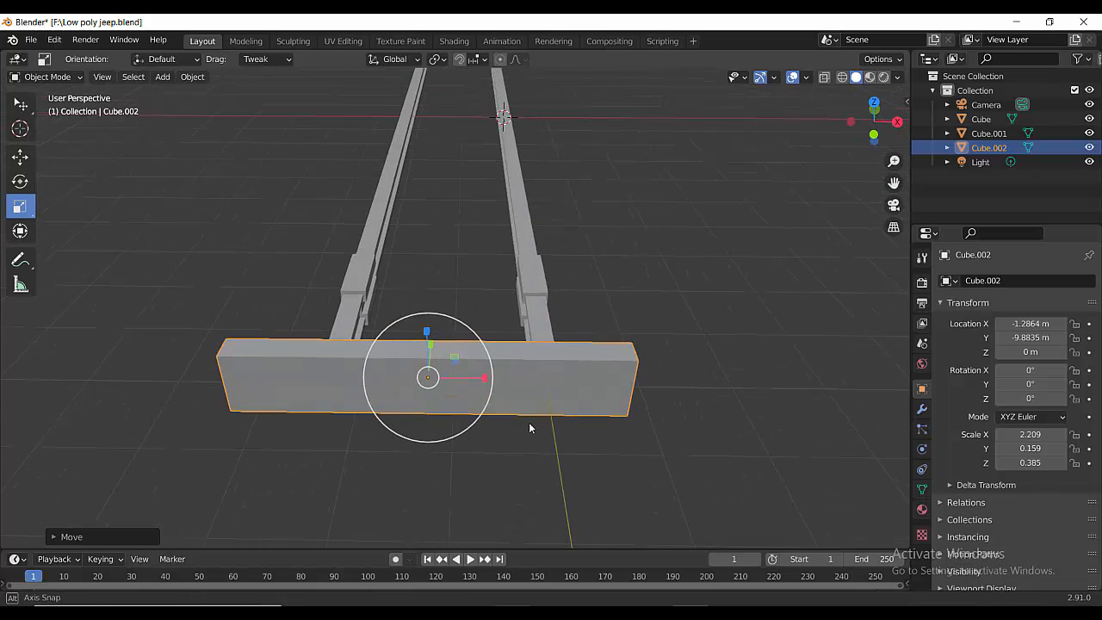
key("Tab")
key("ctrl+r")
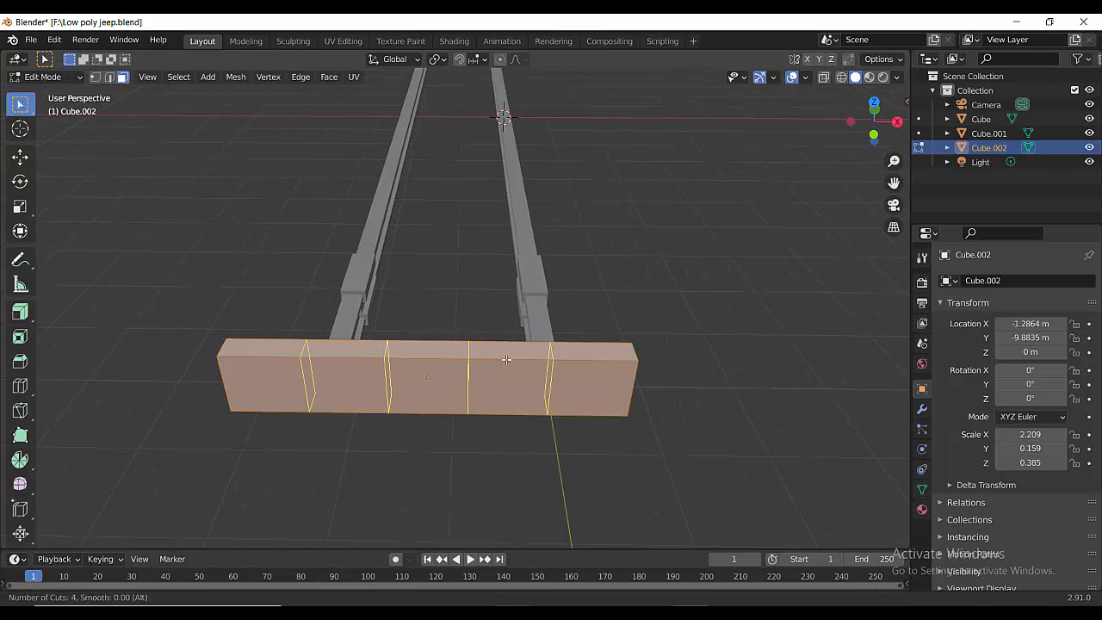
key("Escape")
left_click(497, 359)
left_click(673, 353)
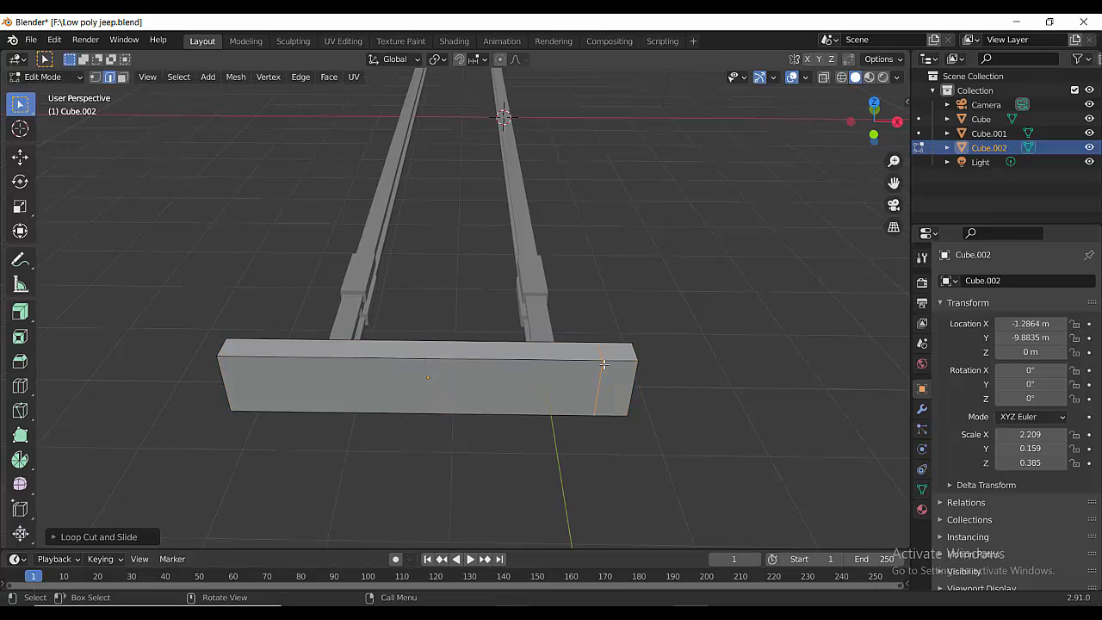
key("ctrl+z")
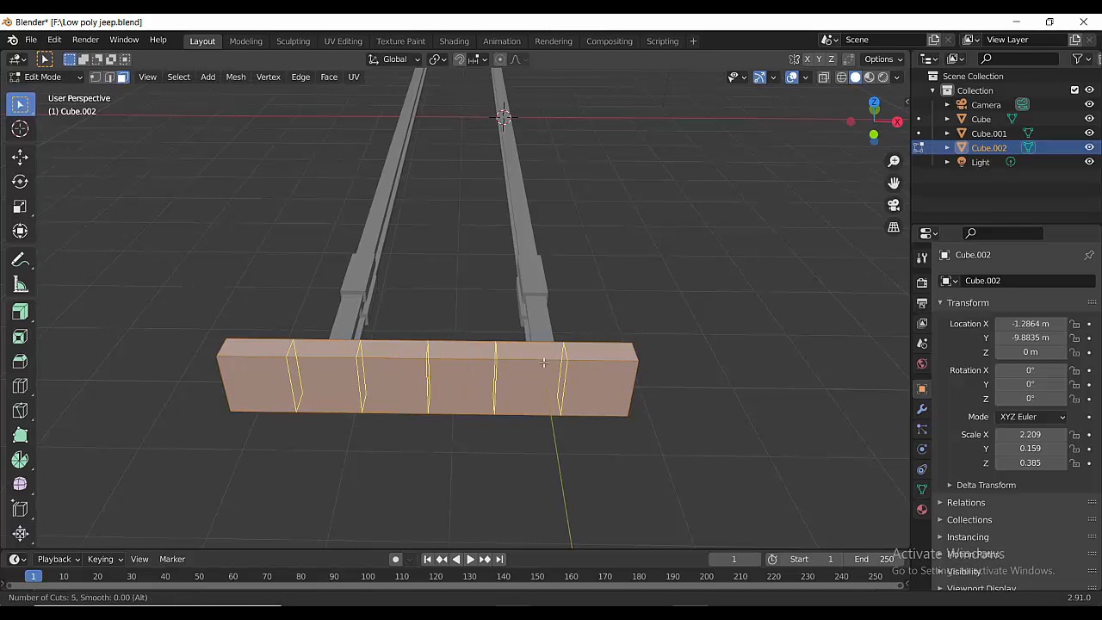
- Add five evenly spaced loop cuts across the crossbar's length
left_click(543, 363)
right_click(543, 362)
- Spread the crossbar's inner and outer loop cut pairs outward along X toward its ends, keeping the middle cut centred
key("ctrl+KP_1")
middle_click_drag(459, 376, 482, 396, "alt")
scroll(490, 396, "up", 6)
scroll(490, 371, "down", 3)
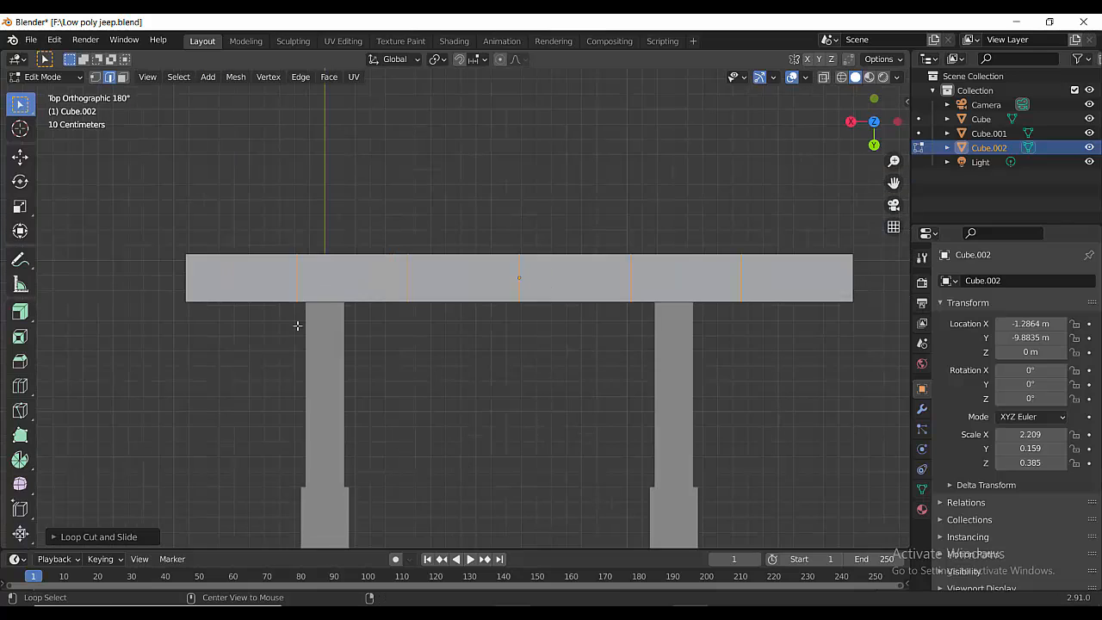
left_click(12, 203)
mouse_move(456, 278)
left_mouse_down()
mouse_move(428, 281)
mouse_move(442, 283)
left_mouse_up()
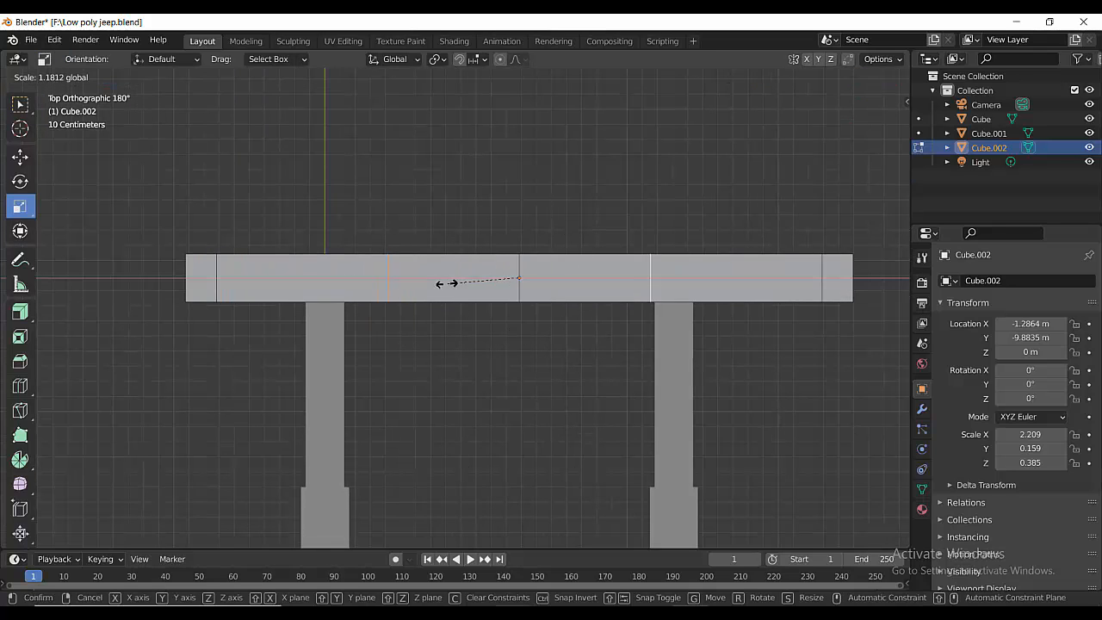
left_click_drag(376, 286, 371, 286)
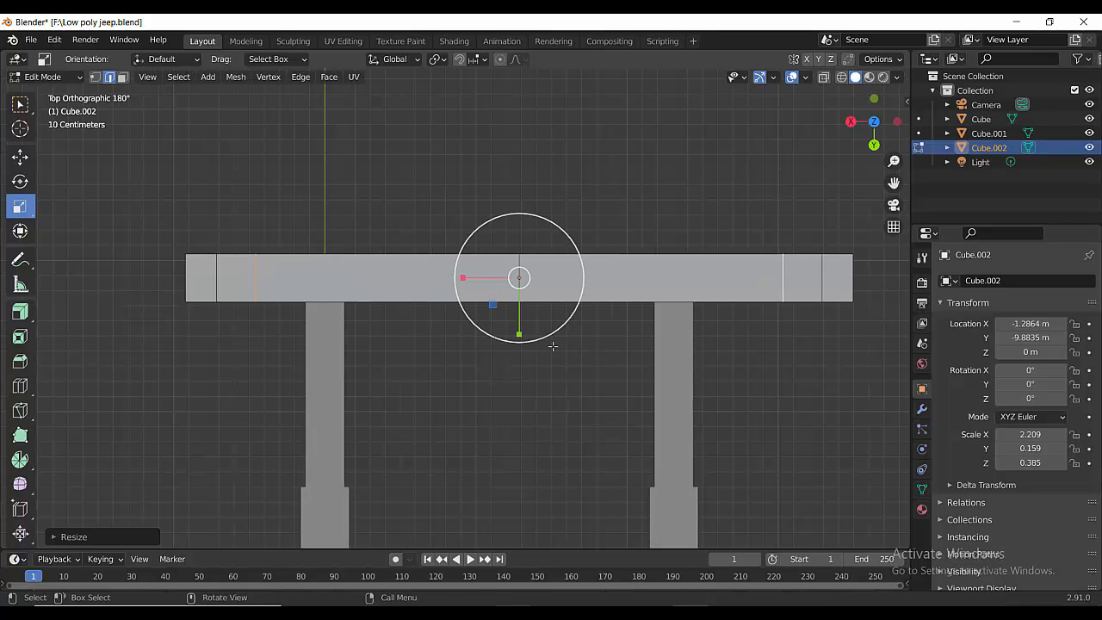
- Select both pairs of end loops on the crossbar and scale them slightly inward along X
middle_click_drag(551, 346, 608, 407)
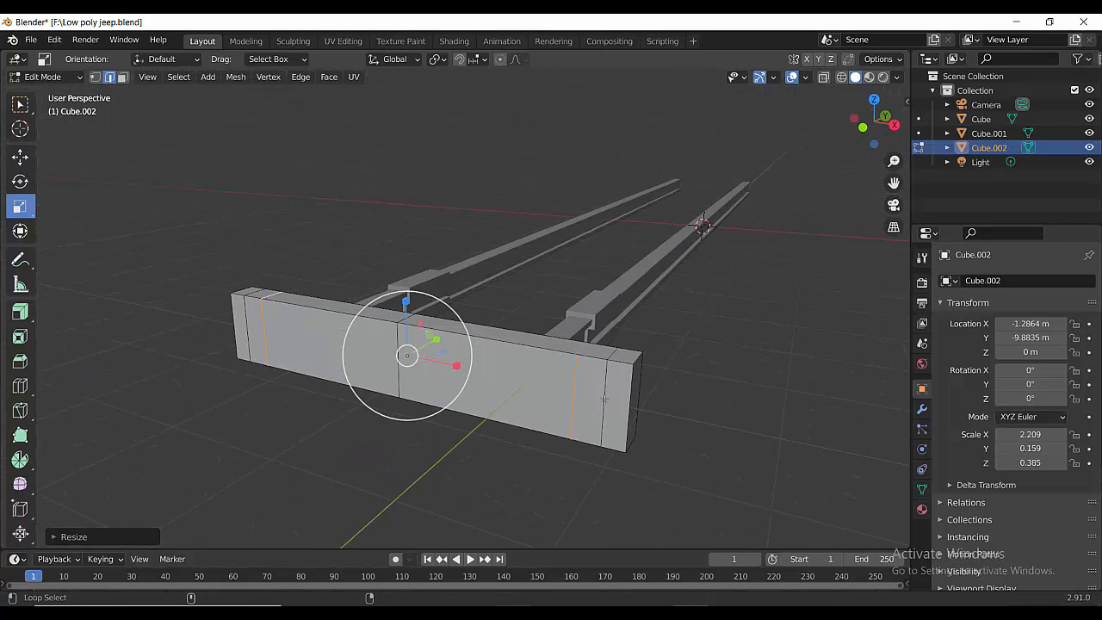
left_click(604, 400, "alt+shift")
left_click(251, 343, "alt+shift")
left_click_drag(454, 366, 446, 363)
- Apply all transforms to the crossbar and bevel the front vertical corner edges at both ends with three segments
middle_click_drag(528, 408, 406, 366)
scroll(406, 366, "up", 1)
left_click(531, 433, "alt")
left_click(172, 251, "alt+shift")
left_click(532, 423)
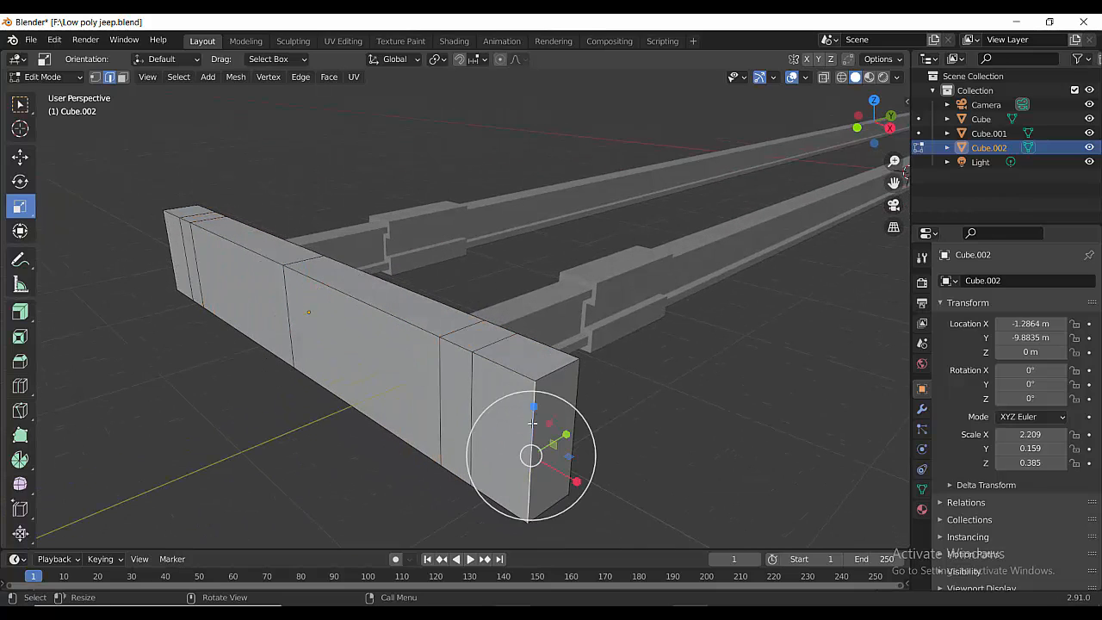
key("Tab")
key("ctrl+a")
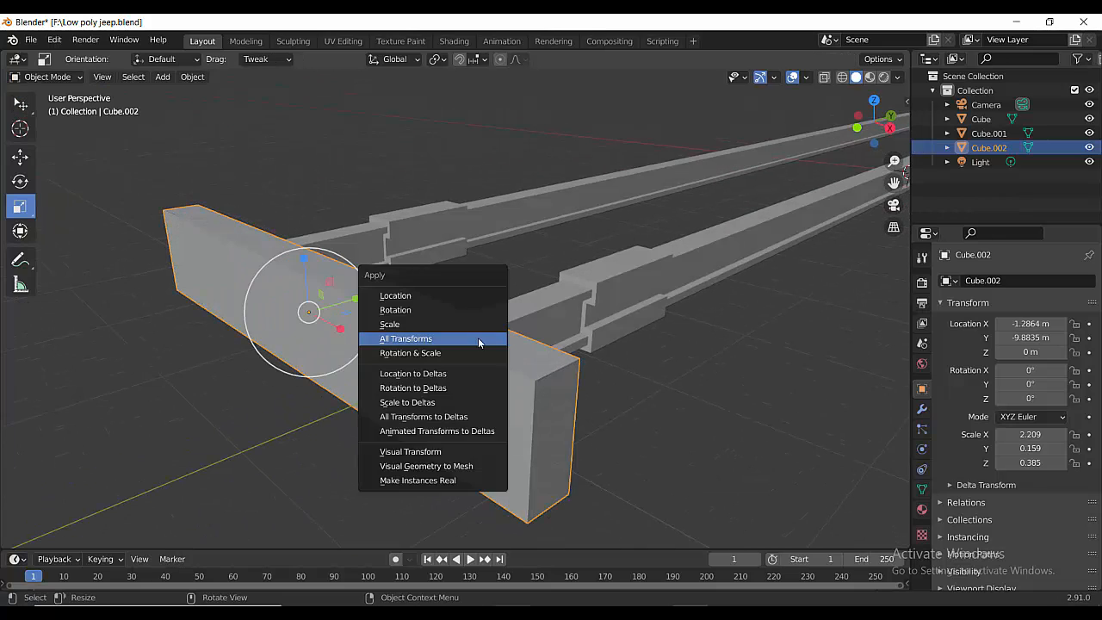
left_click(477, 338)
key("Tab")
key("ctrl+b")
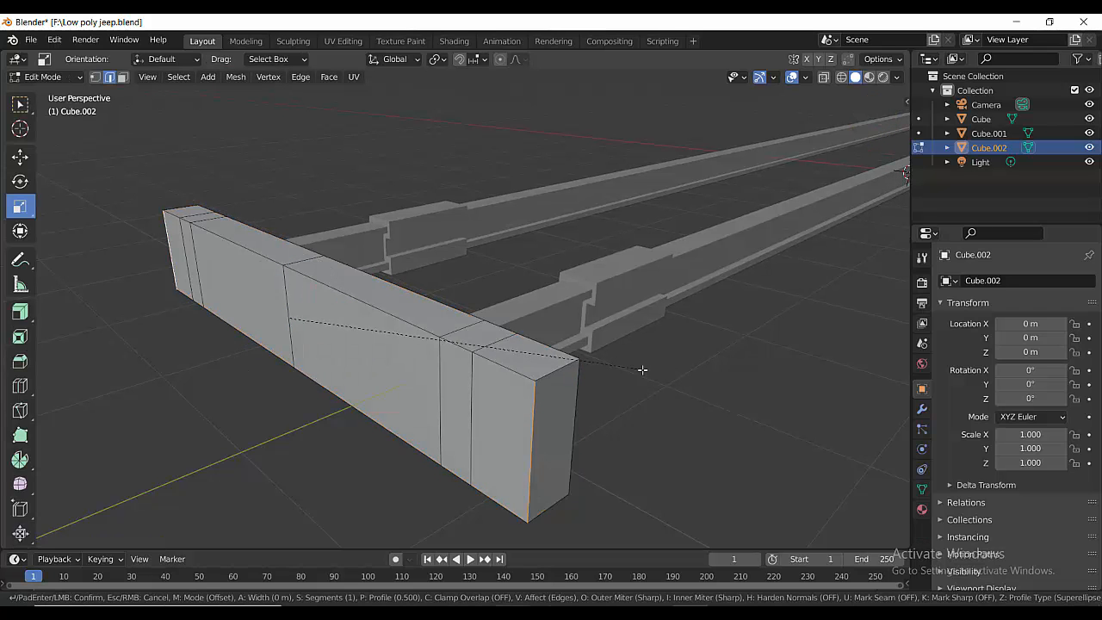
left_click(804, 376)
scroll(804, 376, "down", 3)
middle_click_drag(405, 443, 417, 412)
- Set the crossbar's origin to its geometry in object mode and shift it along X to about -1.23 m
key("Tab")
scroll(566, 356, "up", 6)
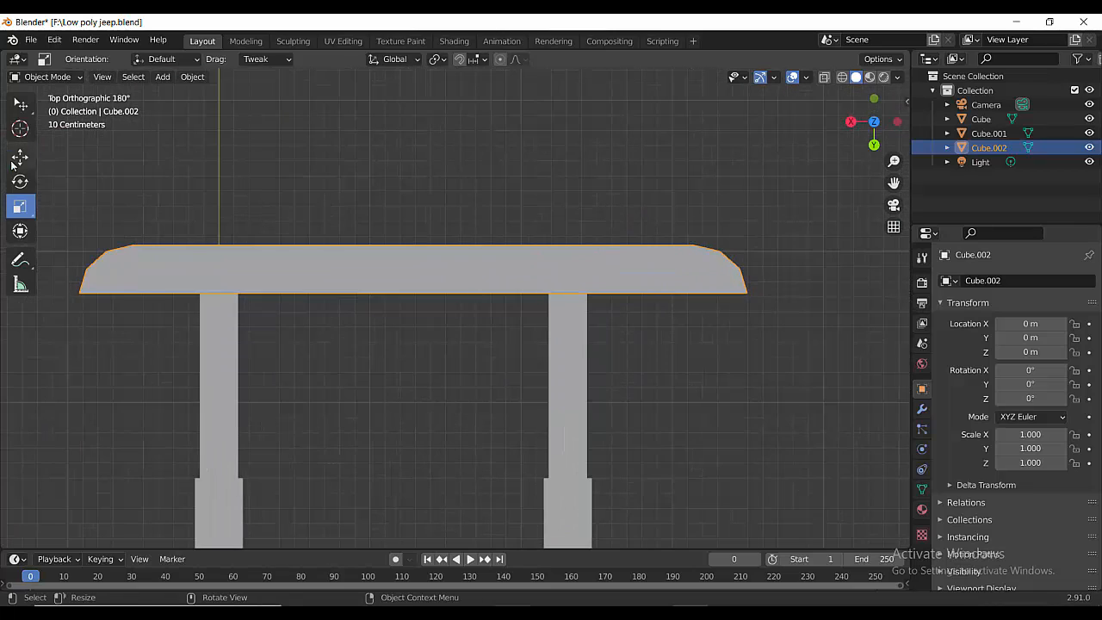
left_click(20, 156)
right_click(422, 259)
mouse_move(426, 259)
left_click(499, 331)
left_click_drag(348, 270, 340, 269)
- In wireframe display, select the vertices of both crossbar end sections and move them slightly along Y toward the rails
key("Tab")
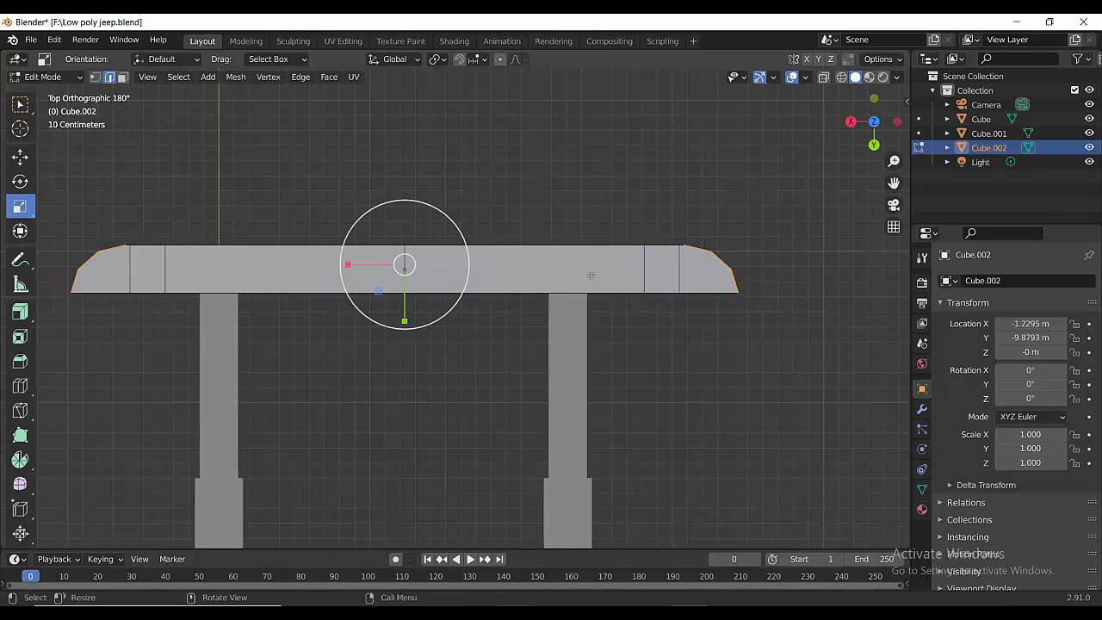
key("z")
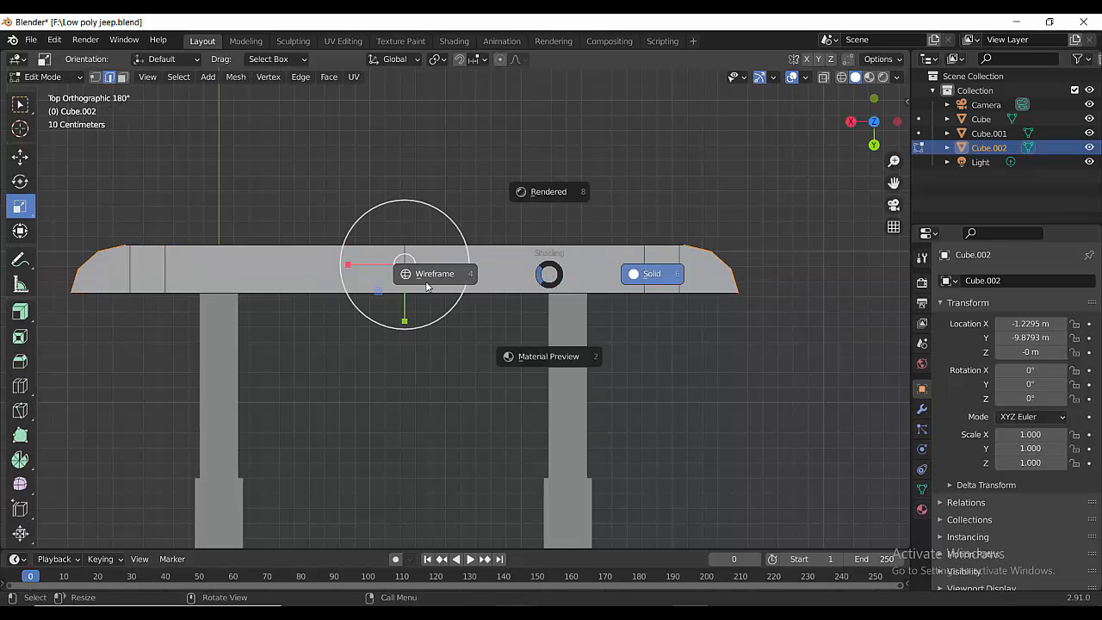
left_click(426, 286)
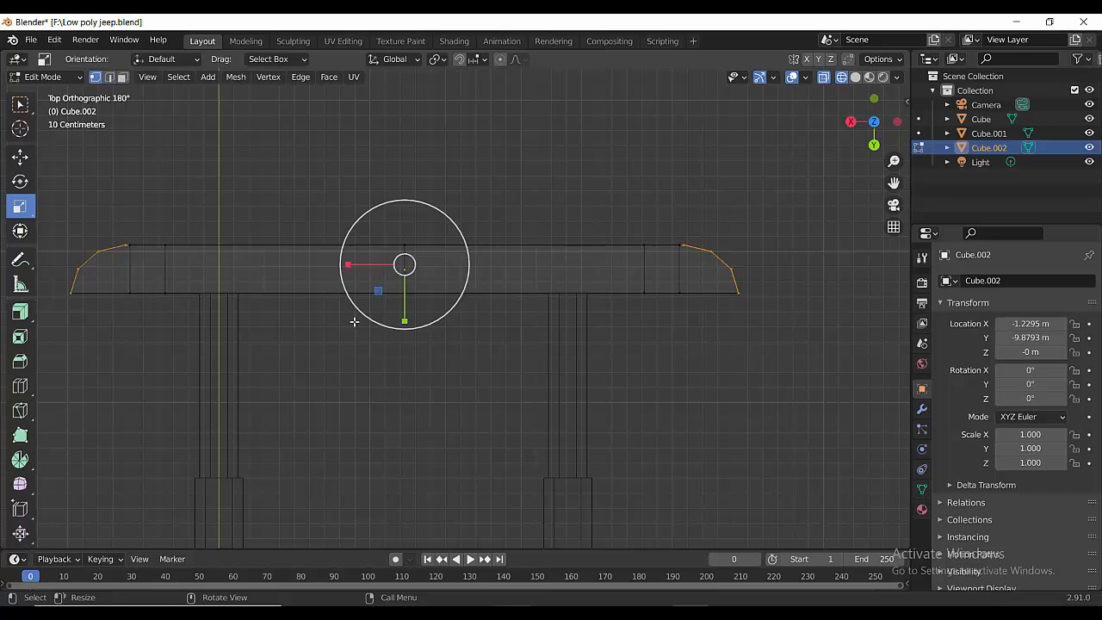
left_click_drag(55, 201, 143, 333)
left_click_drag(661, 200, 753, 315, "shift")
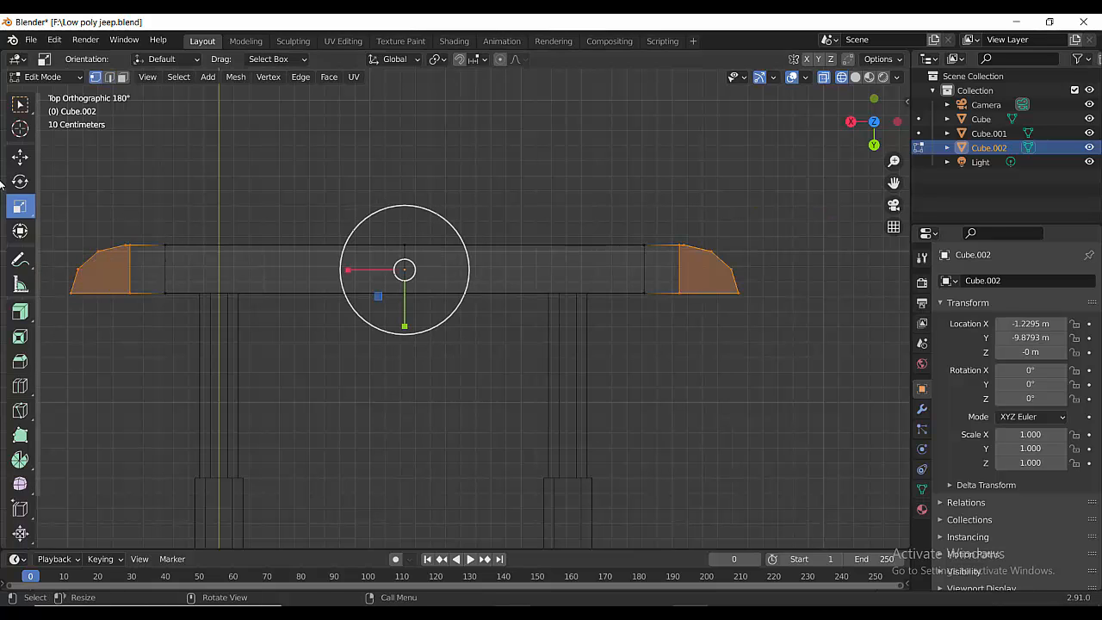
key("g")
left_click_drag(402, 344, 402, 346)
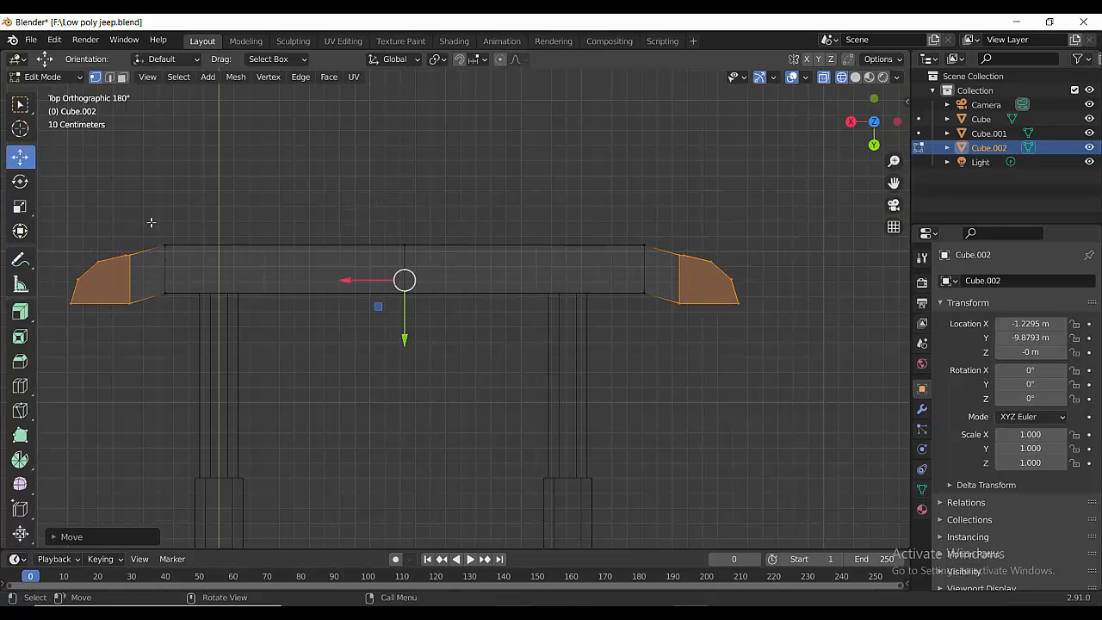
- Move the inner loop vertices on both sides of the crossbar slightly along Y to soften the bend
left_click_drag(154, 222, 205, 312)
left_click_drag(611, 224, 664, 304, "shift")
left_click_drag(404, 328, 406, 333)
- Pull the crossbar's tip vertices at both ends further back along Y and return to object mode in solid shading
left_click_drag(52, 231, 111, 320)
left_click_drag(405, 344, 403, 363)
key("z")
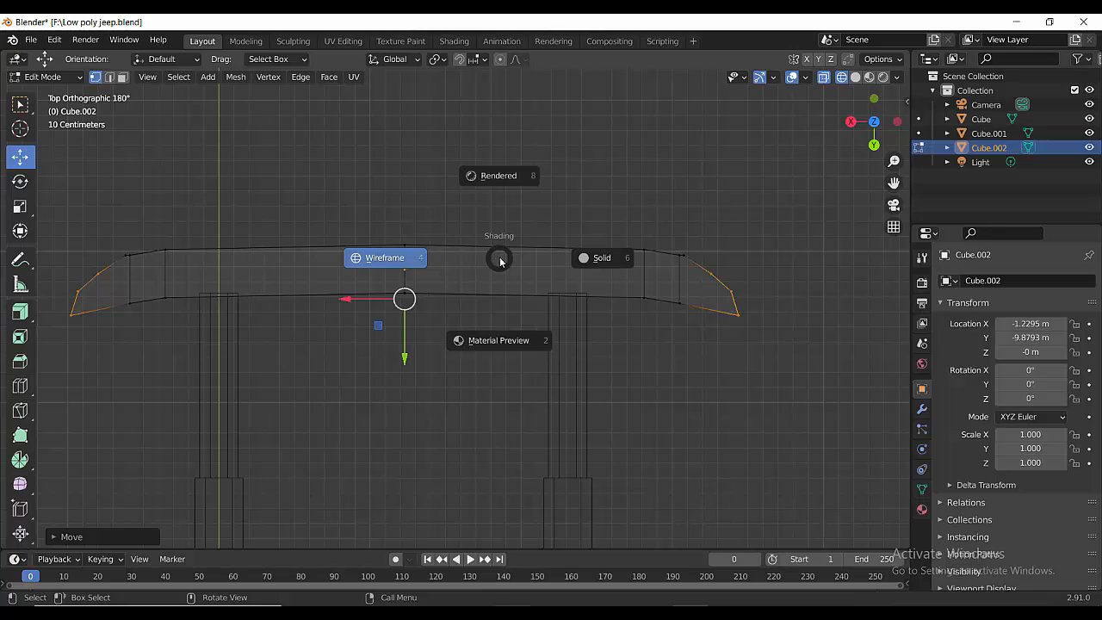
left_click(600, 258)
middle_click_drag(450, 354, 747, 194)
scroll(748, 194, "down", 5)
mouse_move(556, 379)
middle_mouse_down()
mouse_move(629, 362)
mouse_move(625, 401)
mouse_move(485, 436)
mouse_move(462, 459)
mouse_move(472, 450)
middle_mouse_up()
key("Tab")
- Add a cube for the body, raise it to about 1.42 m in Z and scale it uniformly to about 2.239
scroll(629, 361, "down", 1)
key("shift+a")
mouse_move(546, 234)
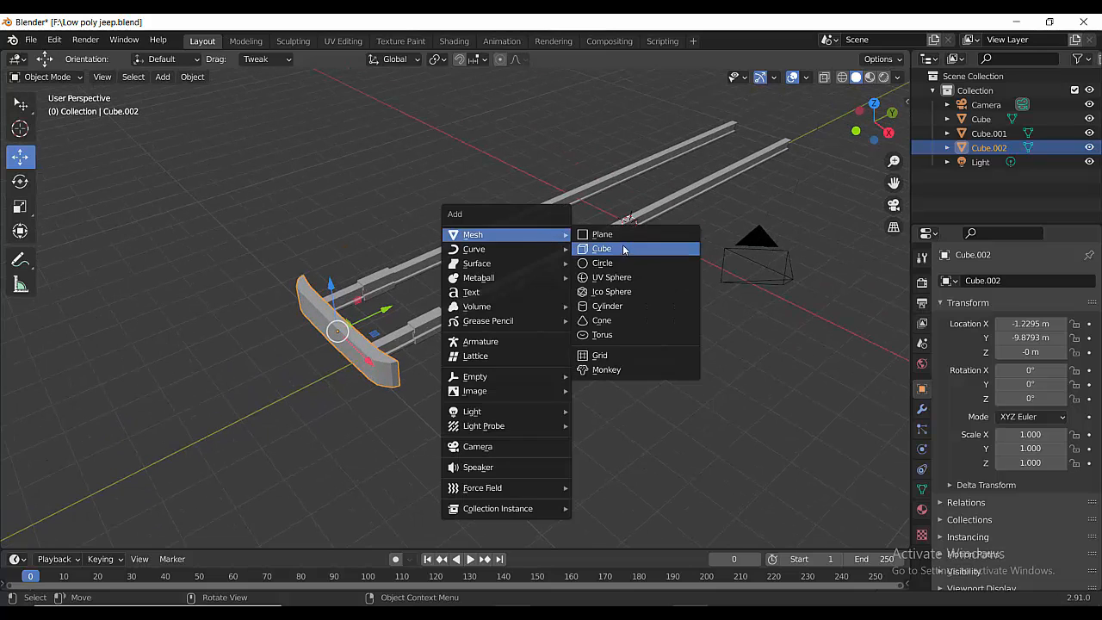
left_click(617, 250)
scroll(608, 293, "down", 1)
middle_click_drag(608, 293, 587, 269)
key("KP_3")
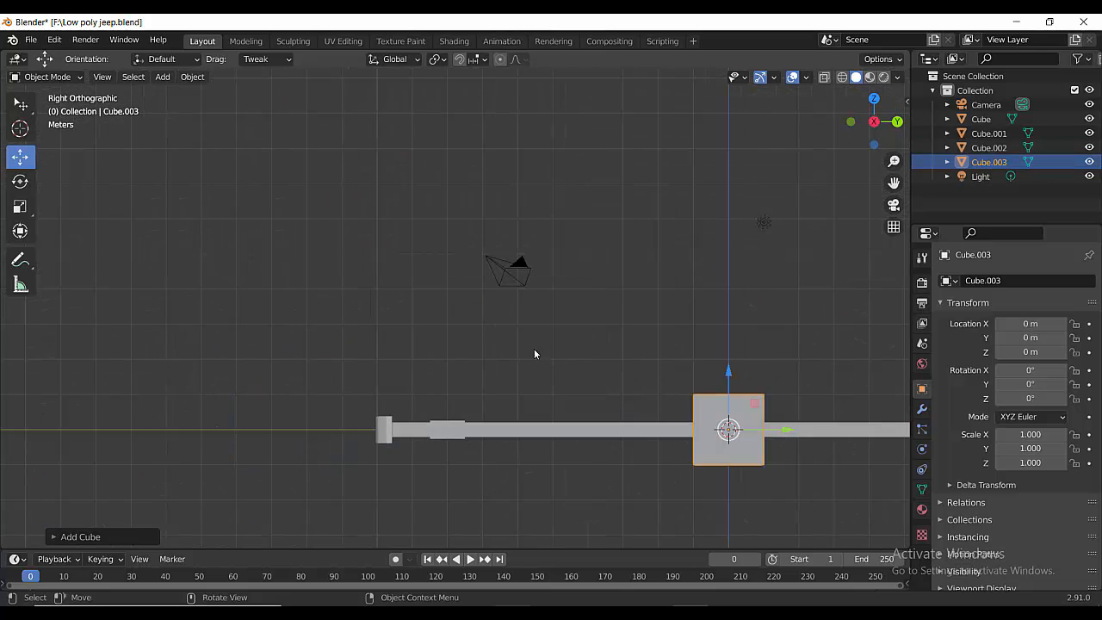
middle_click_drag(772, 450, 507, 356, "shift")
left_click_drag(490, 308, 488, 258)
key("s")
left_click(636, 237)
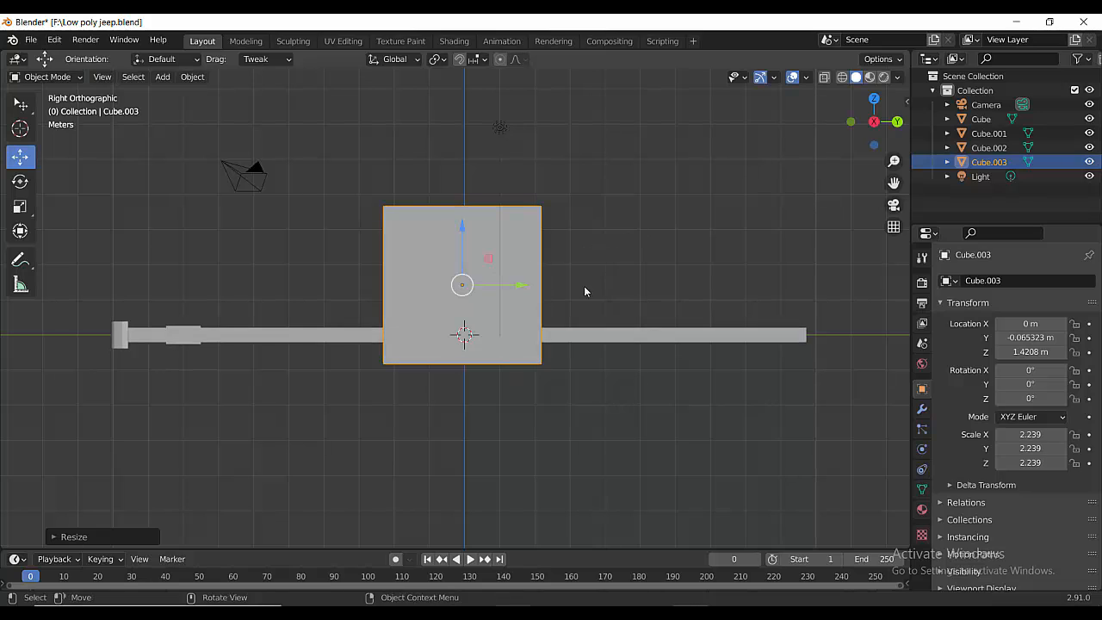
- Stretch the body cube to a Y scale of about 8.746 and move it to about 0.98 m in Y and 2.466 m in Z
key("s")
key("y")
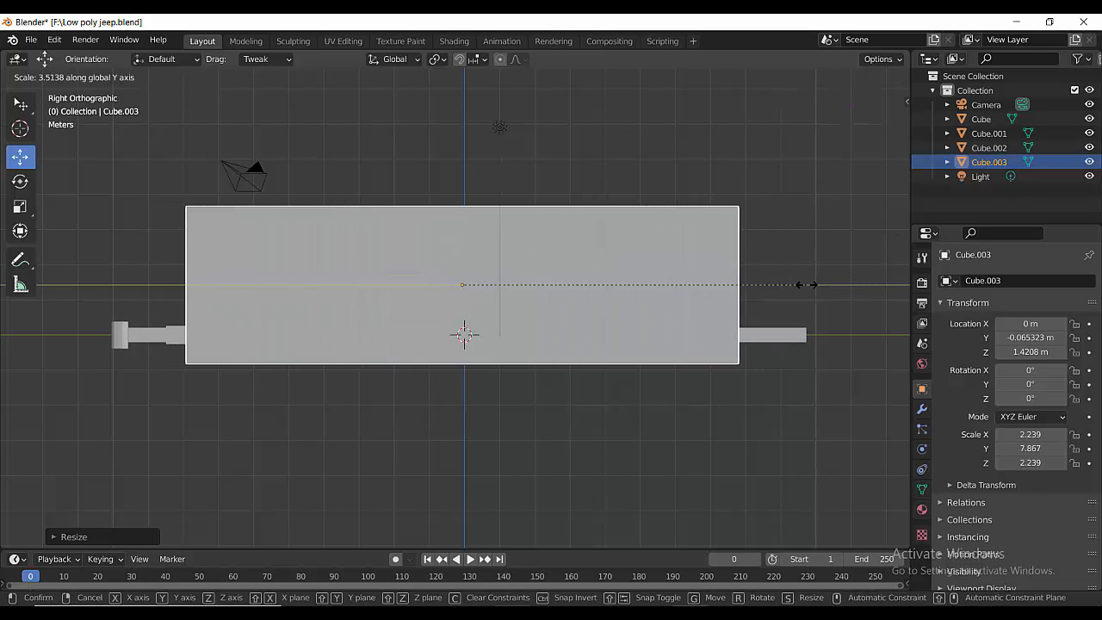
left_click(812, 289)
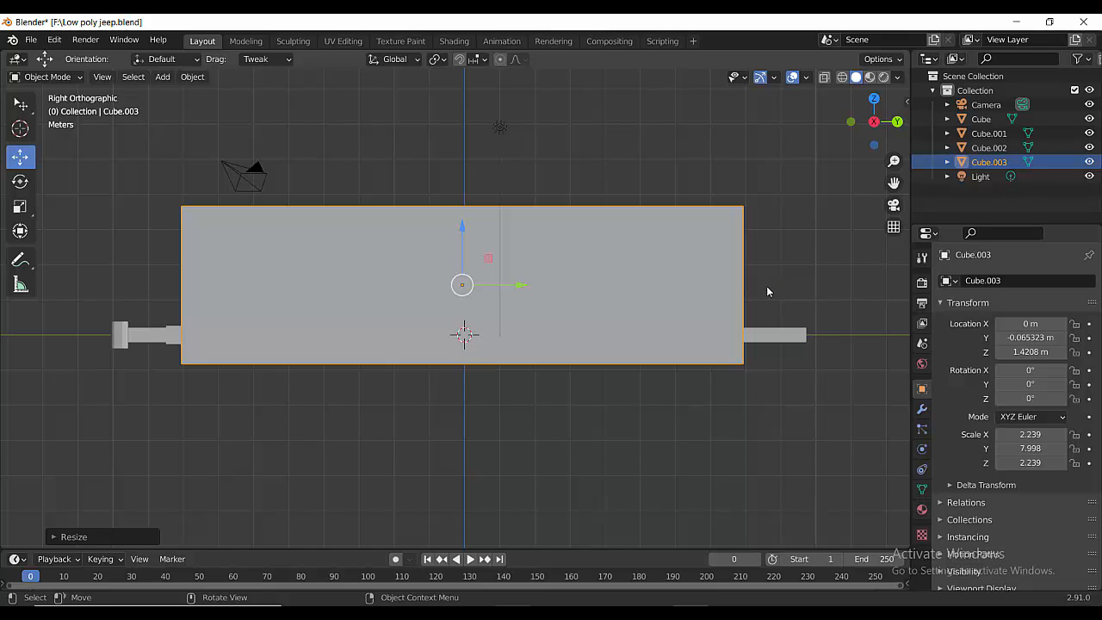
left_click(23, 209)
left_click_drag(520, 285, 558, 288)
left_click(20, 157)
left_click_drag(502, 228, 493, 190)
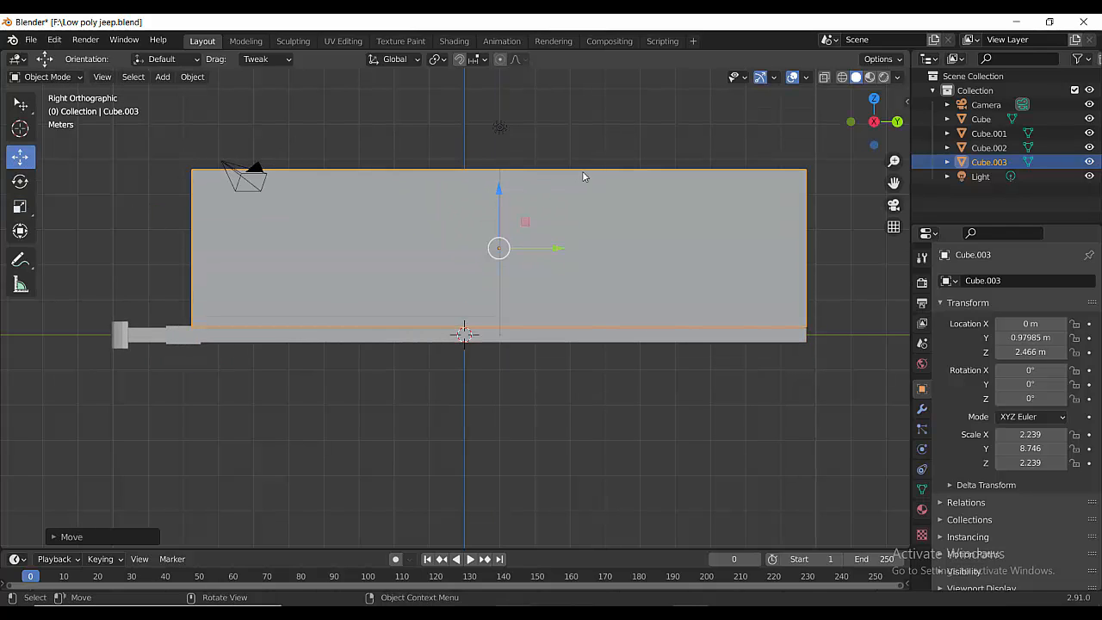
- Add three vertical loop cuts across the body: one behind its middle, one slightly ahead of it, and one through the front part
key("Tab")
key("ctrl+r")
left_click(616, 172)
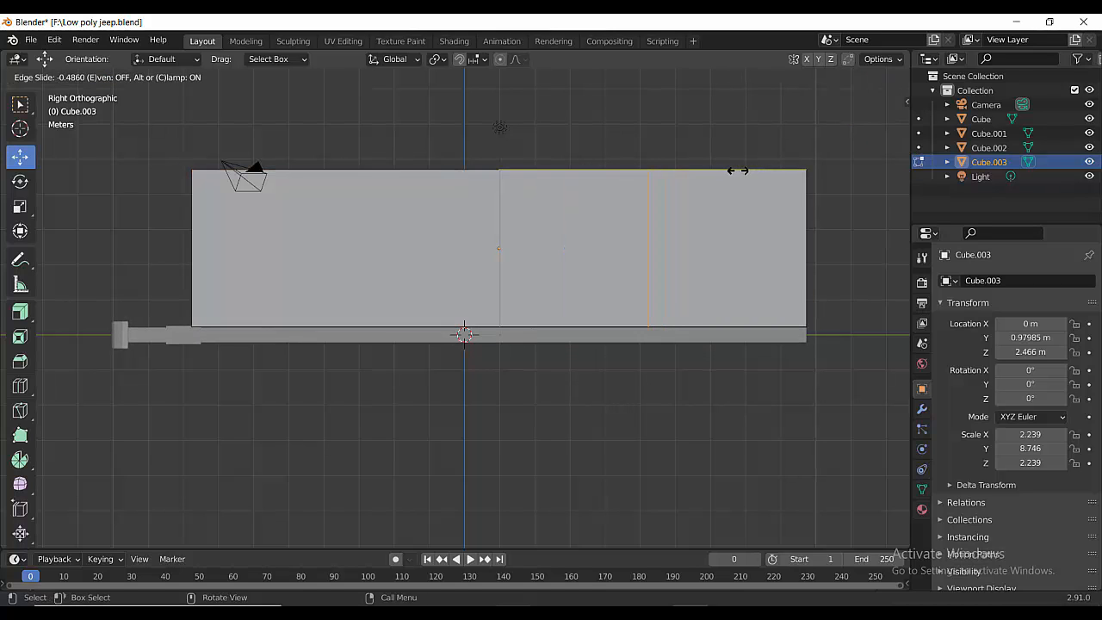
left_click(691, 175)
key("ctrl+r")
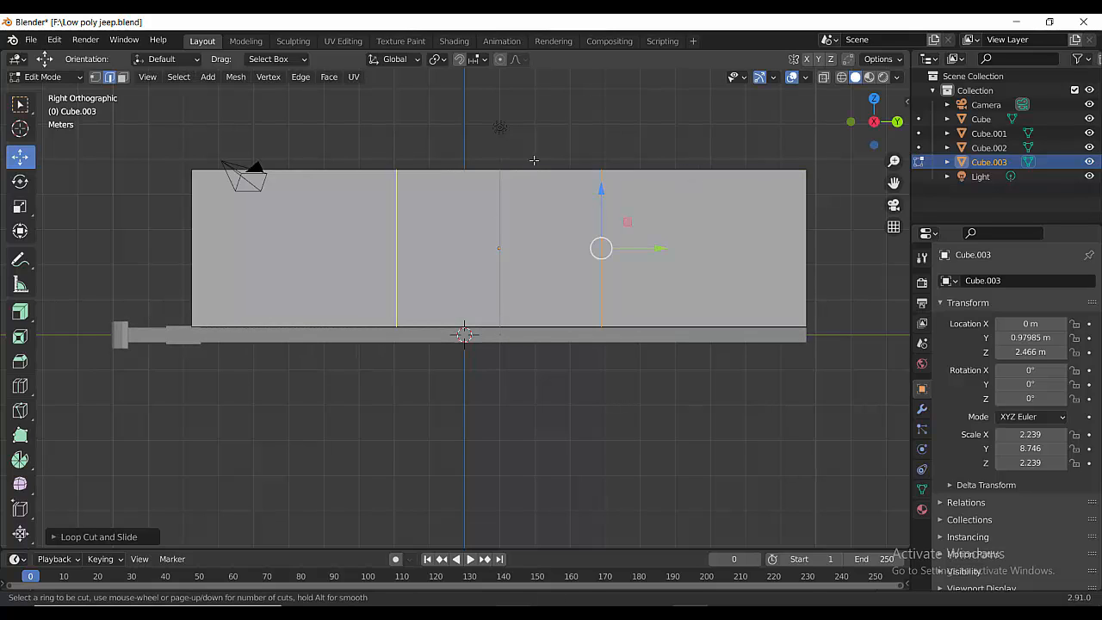
left_click(411, 179)
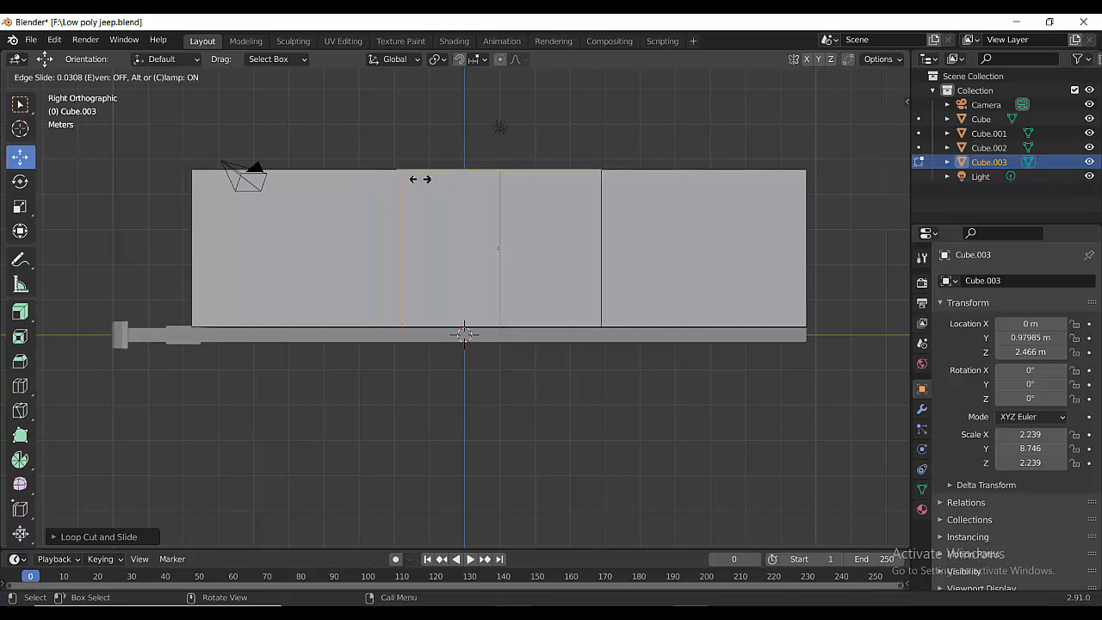
left_click(456, 181)
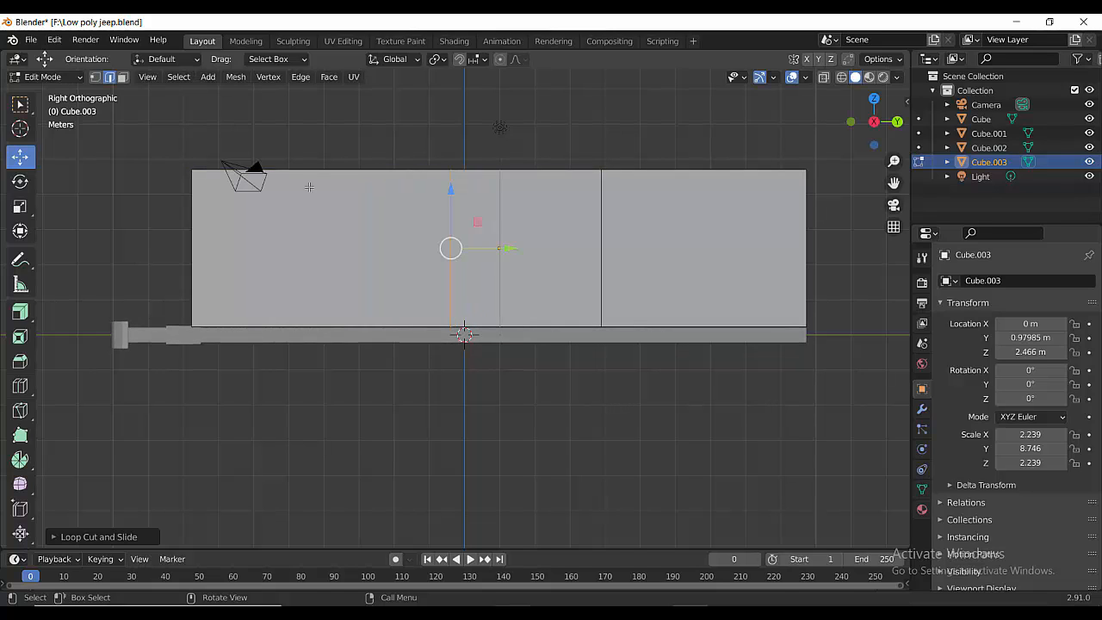
left_click(325, 174)
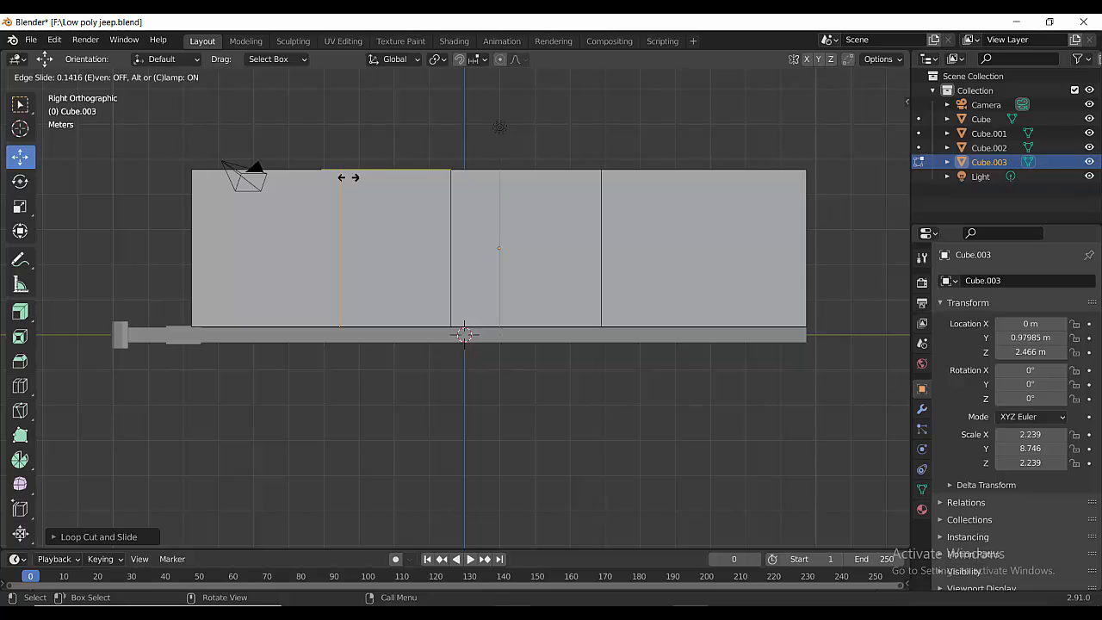
left_click(345, 176)
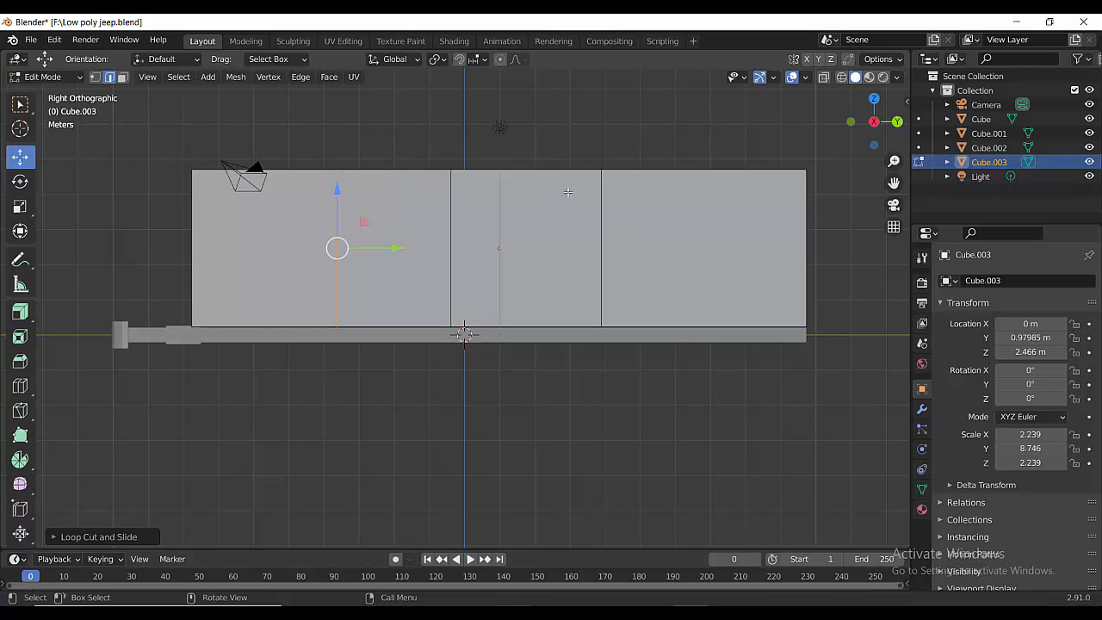
- Lower the top vertices of the body's front sections along Z to slightly under half its height, forming a hood and sloped windshield
key("Tab")
key("Tab")
key("z")
left_click(469, 199)
key("1")
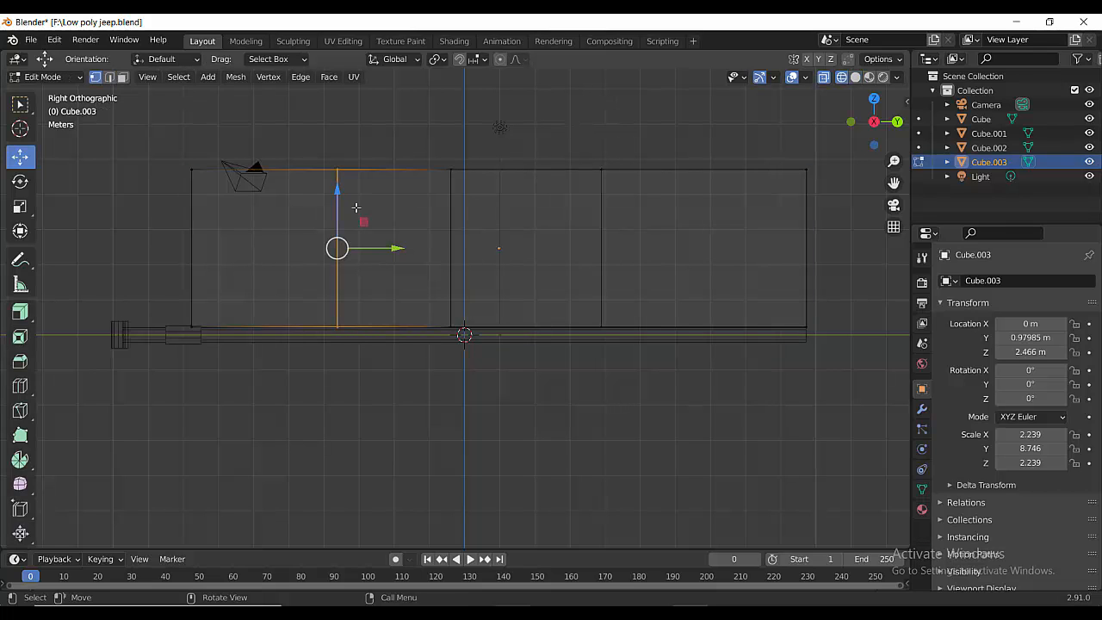
left_click_drag(159, 136, 465, 183)
key("g")
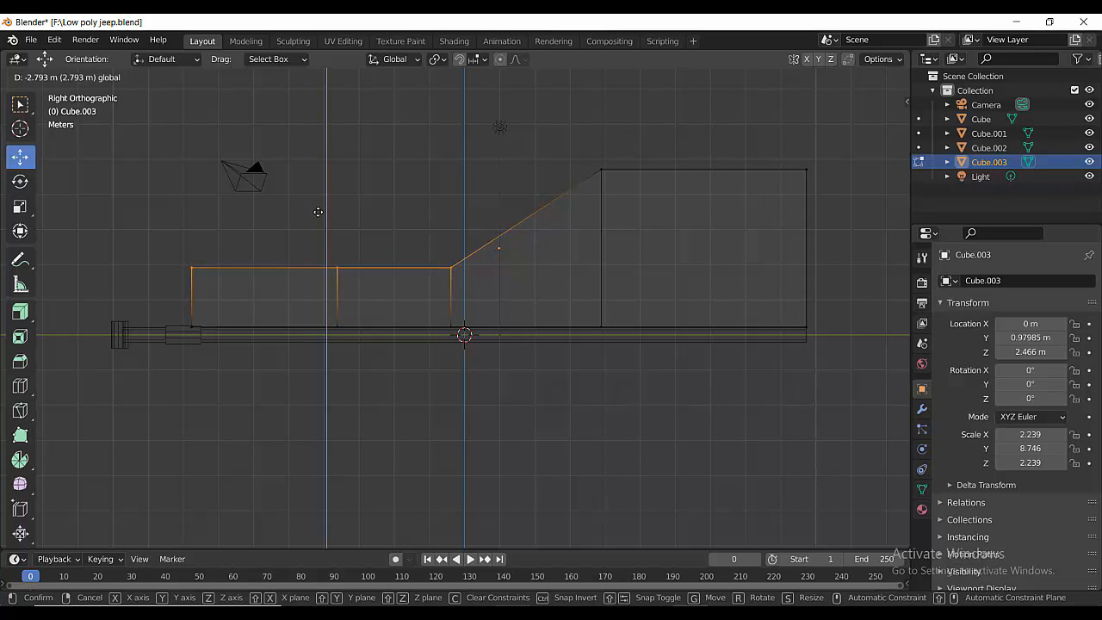
left_click(319, 201)
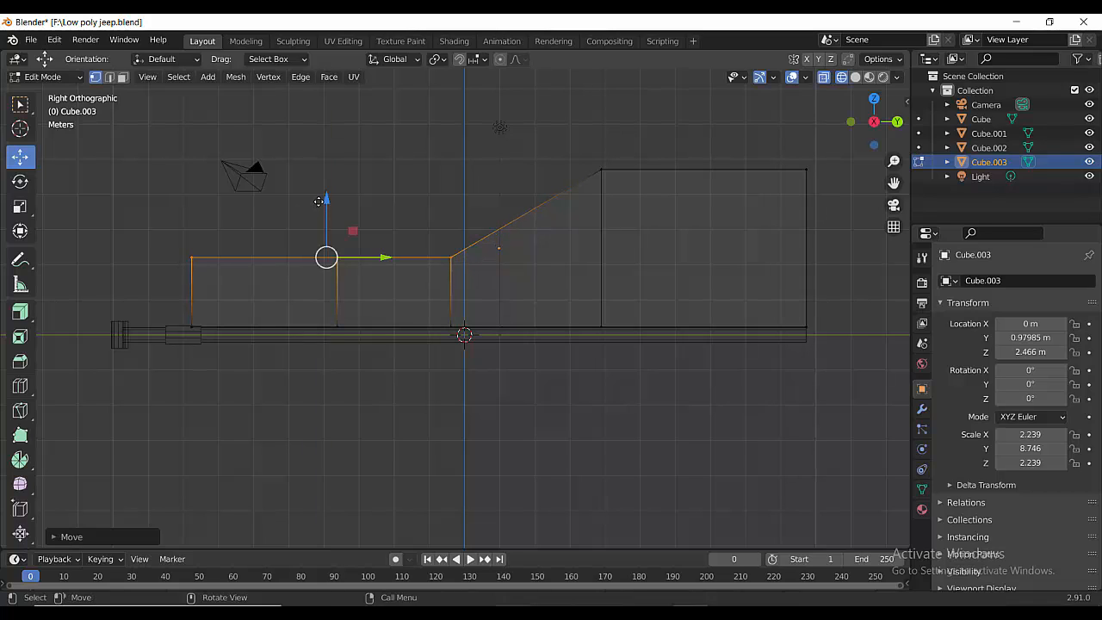
left_click_drag(324, 202, 324, 206)
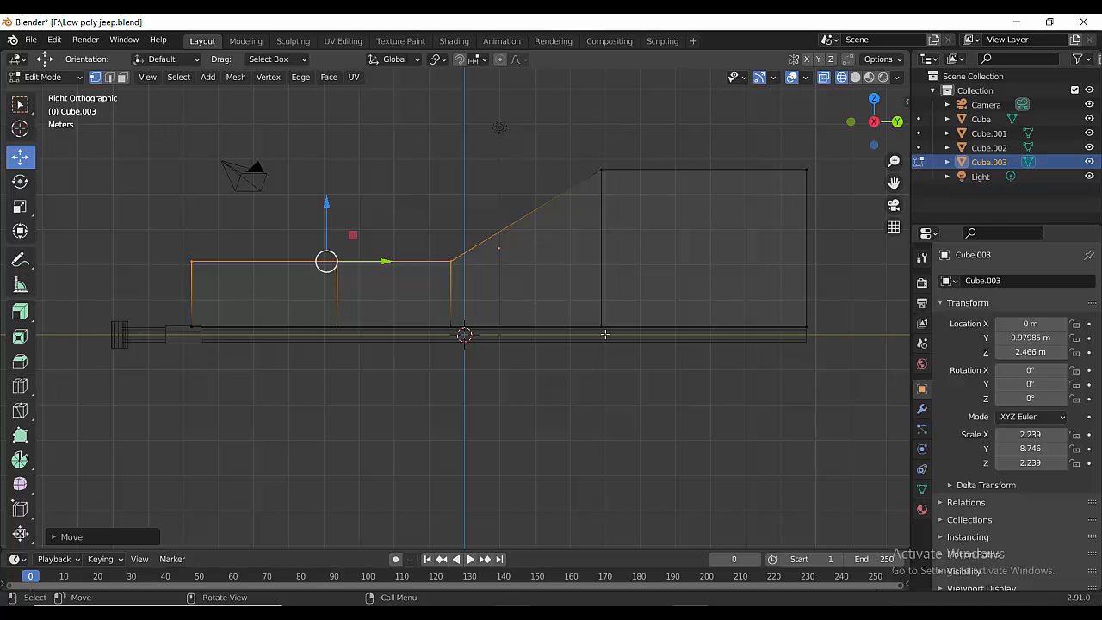
left_click(854, 77)
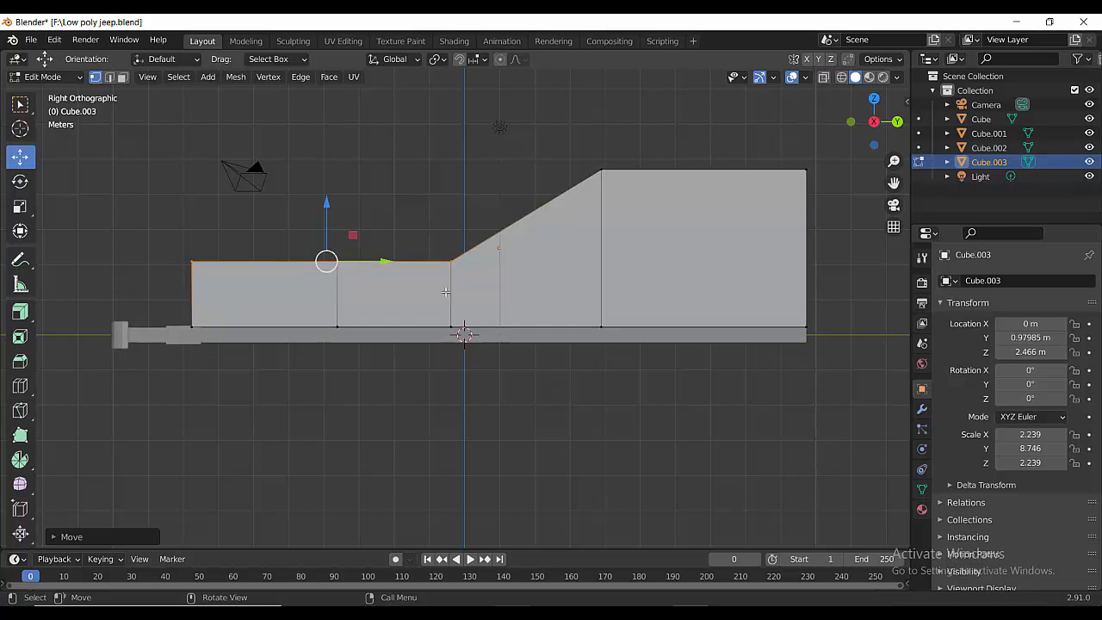
key("Tab")
- From the top view, move the body over the rails to about -1.15 m in X and widen its X scale to about 4.125
mouse_move(444, 295)
middle_mouse_down()
mouse_move(432, 298)
mouse_move(545, 314)
middle_mouse_up()
scroll(499, 312, "down", 4)
key("g")
key("x")
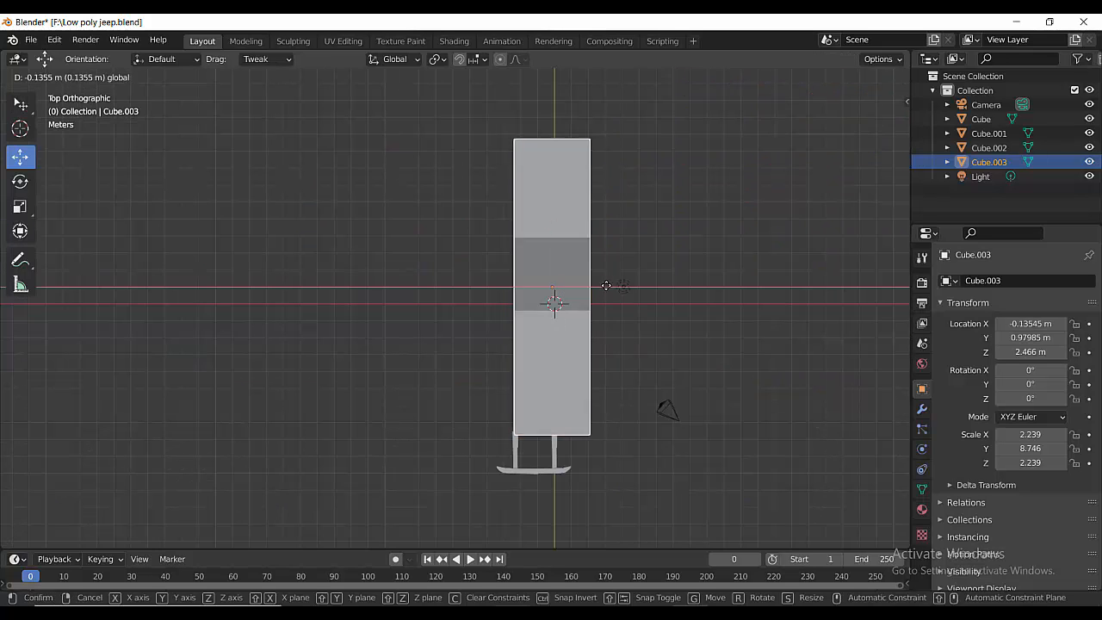
left_click(524, 314)
key("s")
key("x")
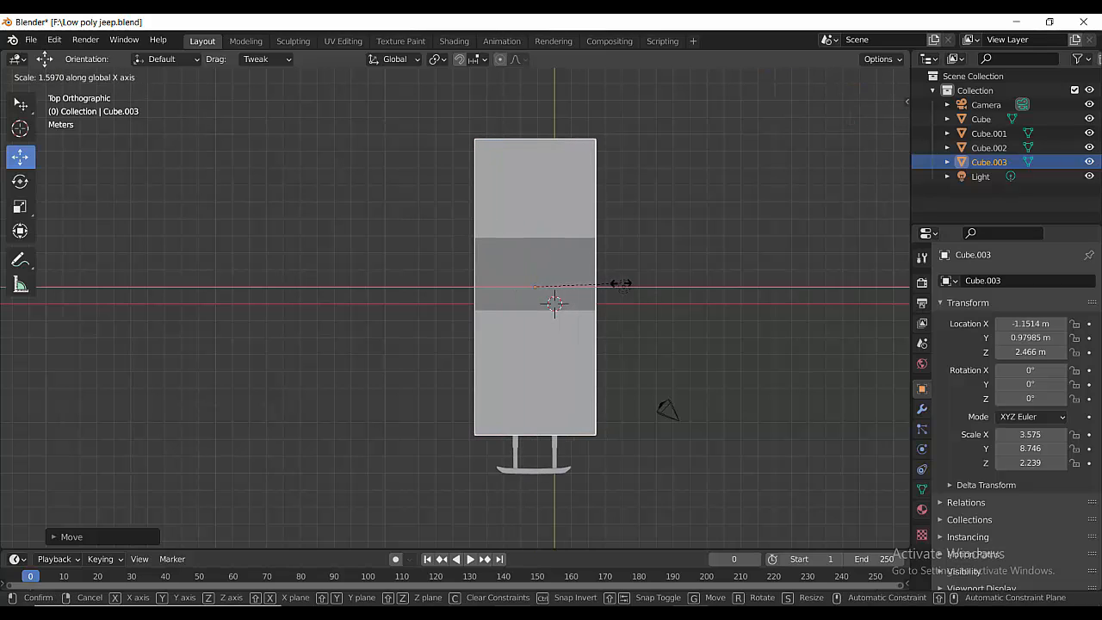
left_click(628, 285)
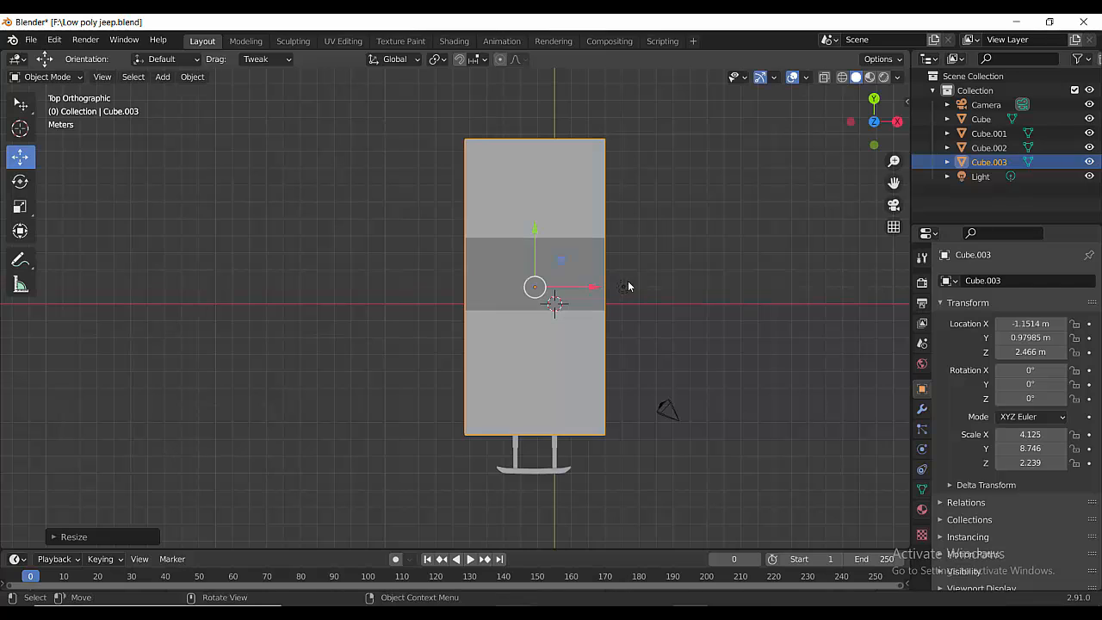
- Narrow the body's front section along X by scaling its front vertices inward, tapering the hood area
key("Tab")
left_click(842, 79)
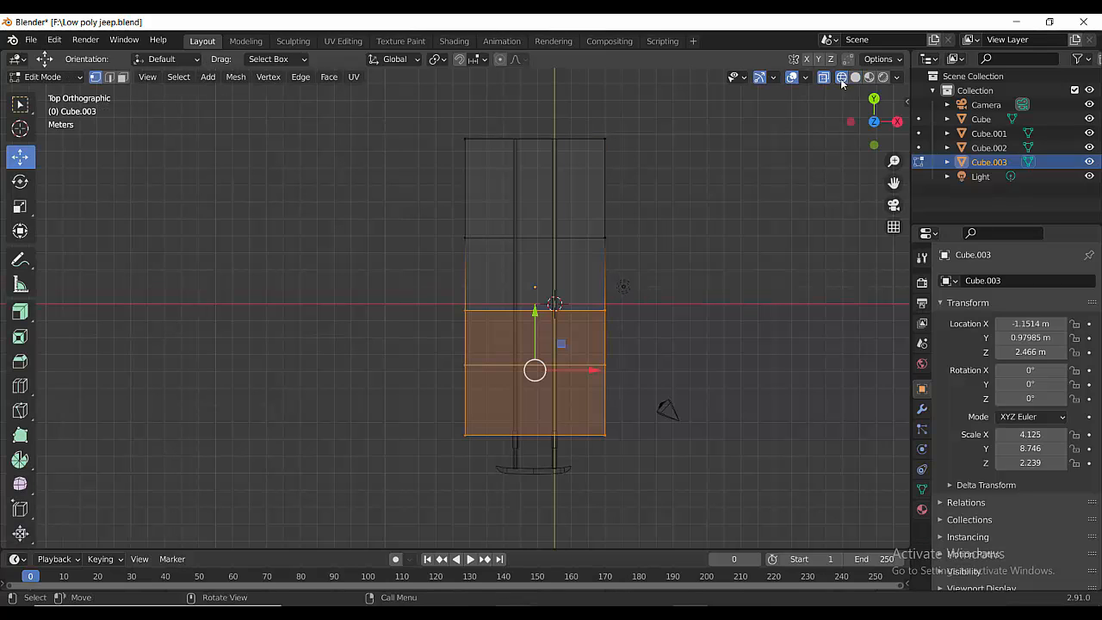
left_click_drag(411, 473, 711, 351)
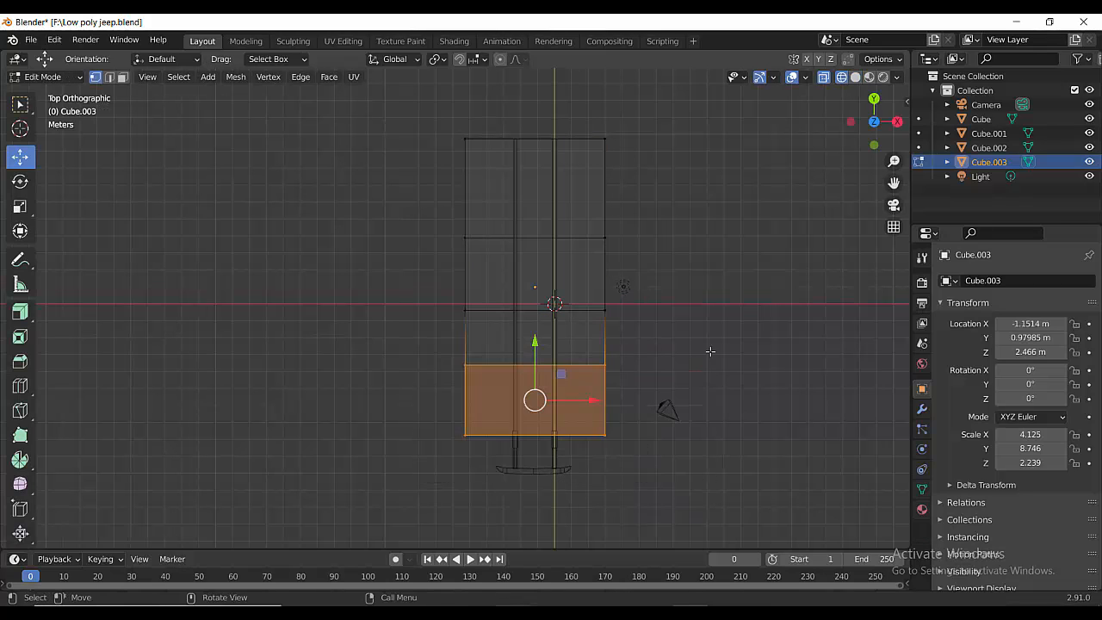
left_click(20, 205)
left_click_drag(592, 400, 572, 400)
key("shift+z")
middle_click_drag(553, 302, 554, 190)
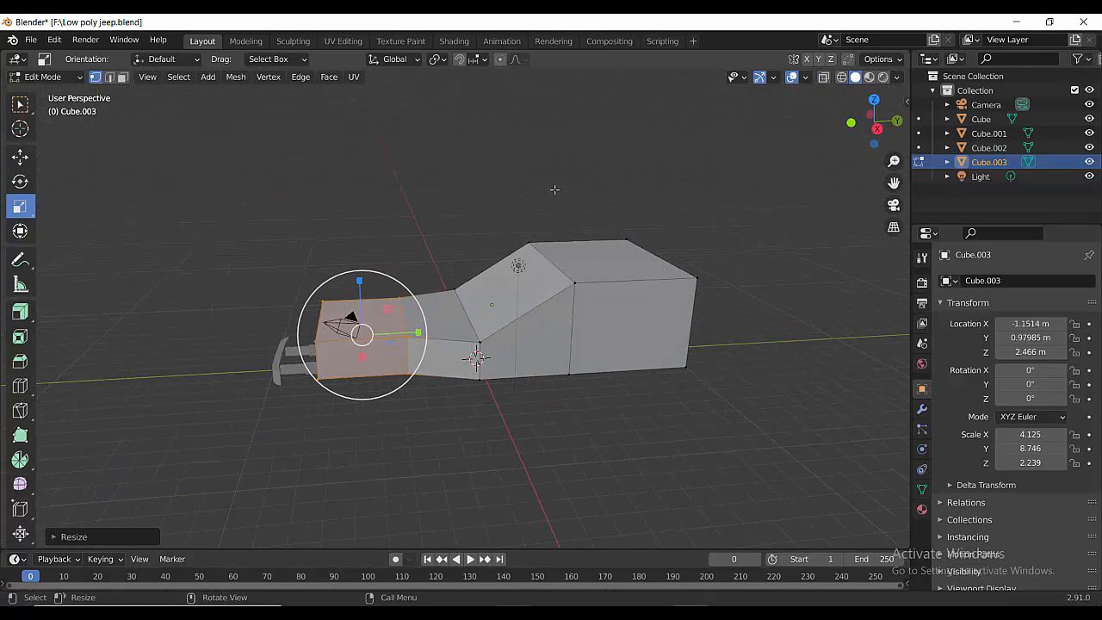
- Add two lengthwise loop cuts close to the body's left and right sides and a crosswise one near its rear end
middle_click_drag(576, 394, 513, 293)
key("2")
key("ctrl+r")
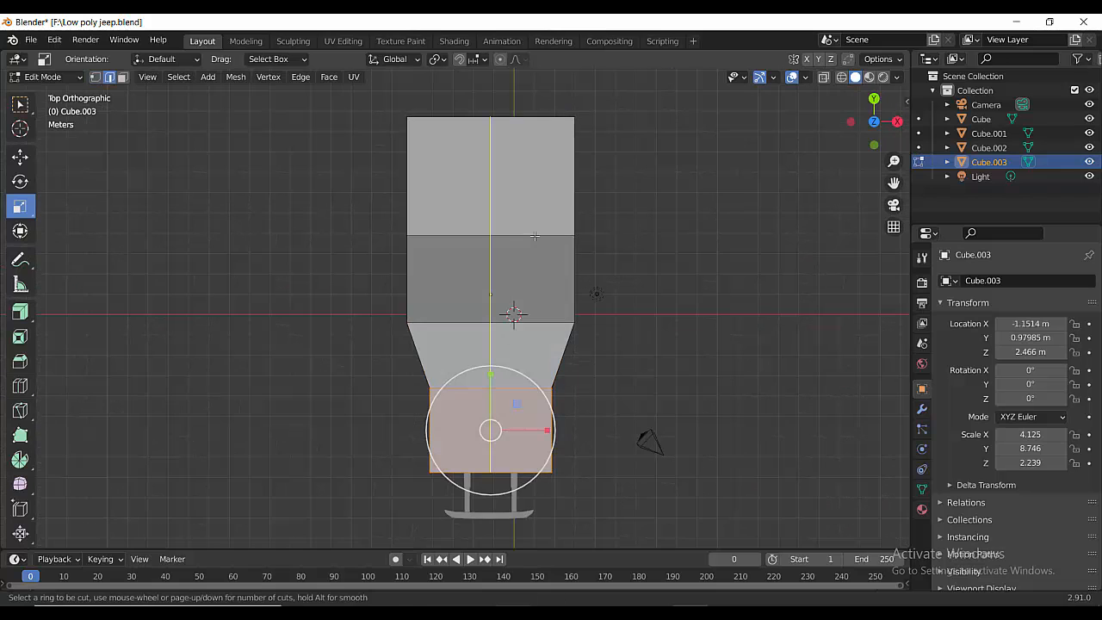
left_click(535, 235)
left_click(602, 235)
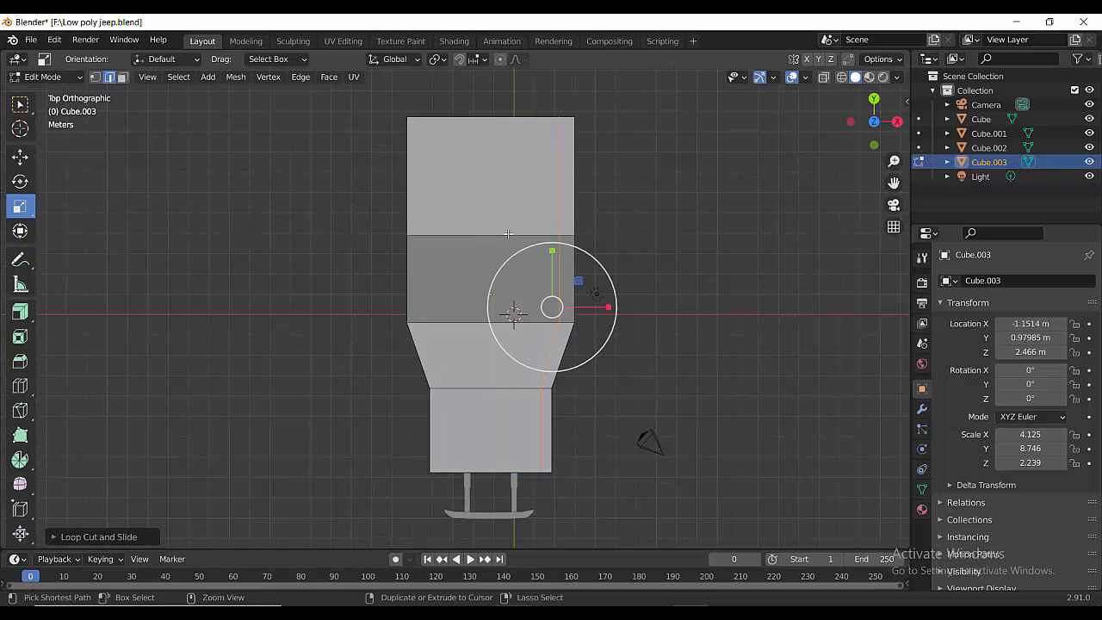
key("ctrl+r")
left_click(456, 234)
left_click(418, 235)
middle_click_drag(669, 272, 504, 210)
key("ctrl+r")
left_click(671, 362)
left_click(715, 374)
- Apply all transforms to the body and bevel the edges where the windshield slope meets the roof, using 3 segments
middle_click_drag(516, 416, 472, 285)
left_click(471, 264)
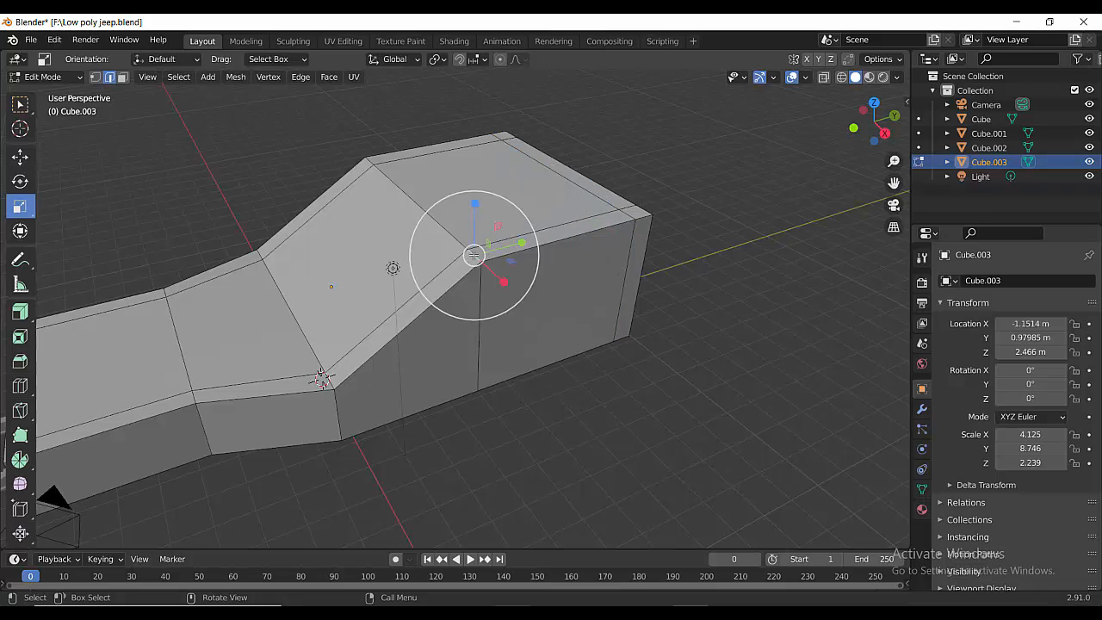
key("w")
left_click(422, 208, "shift")
key("Tab")
key("ctrl+a")
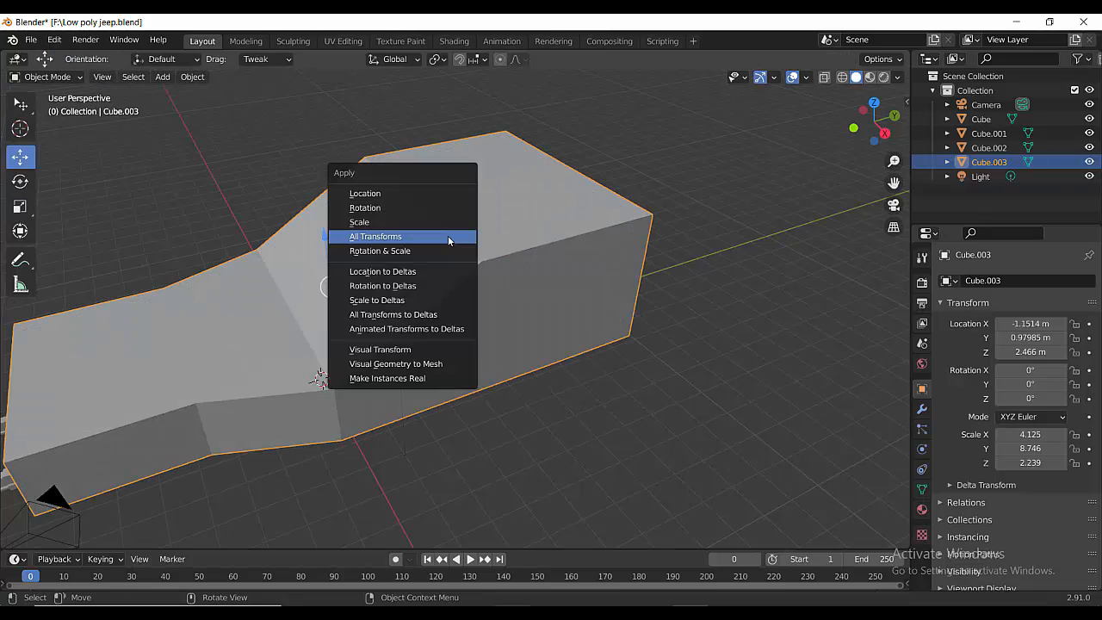
left_click(447, 235)
key("Tab")
key("ctrl+b")
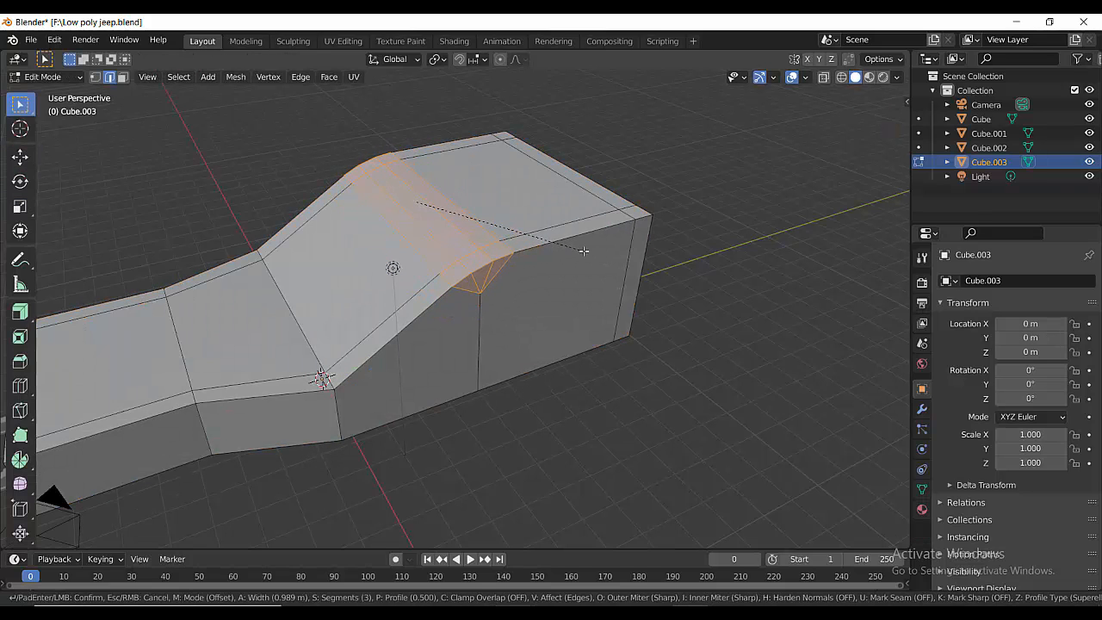
left_click(567, 245)
- Extrude the inner roof and windshield faces about 2.15 m inward to hollow out the cabin
middle_click_drag(567, 245, 452, 351)
key("3")
left_click(482, 206)
left_click(413, 275, "shift")
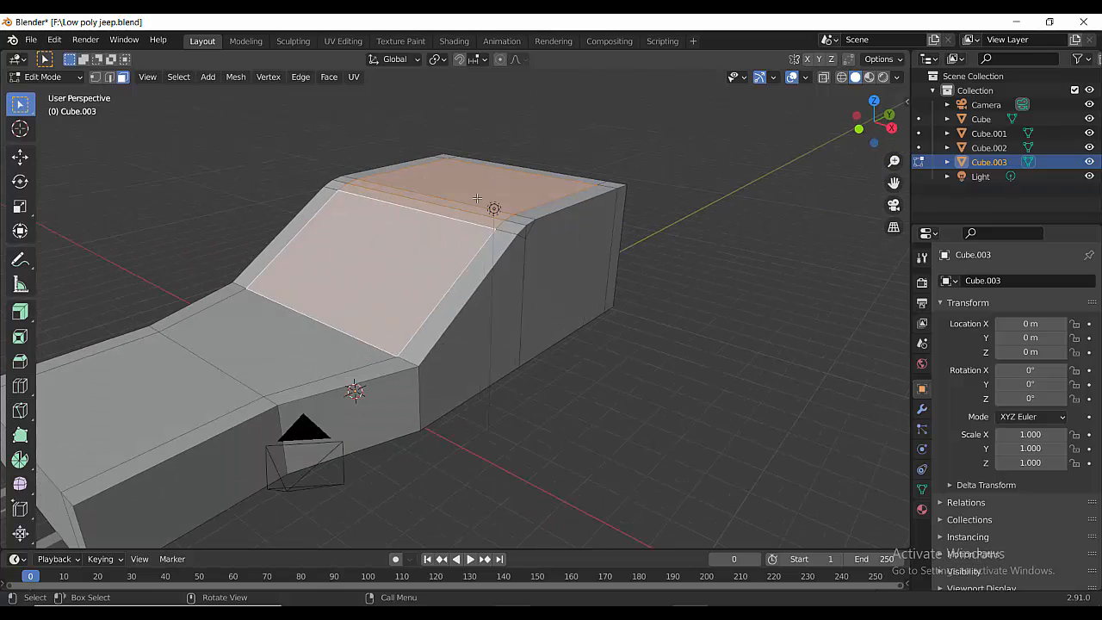
key("e")
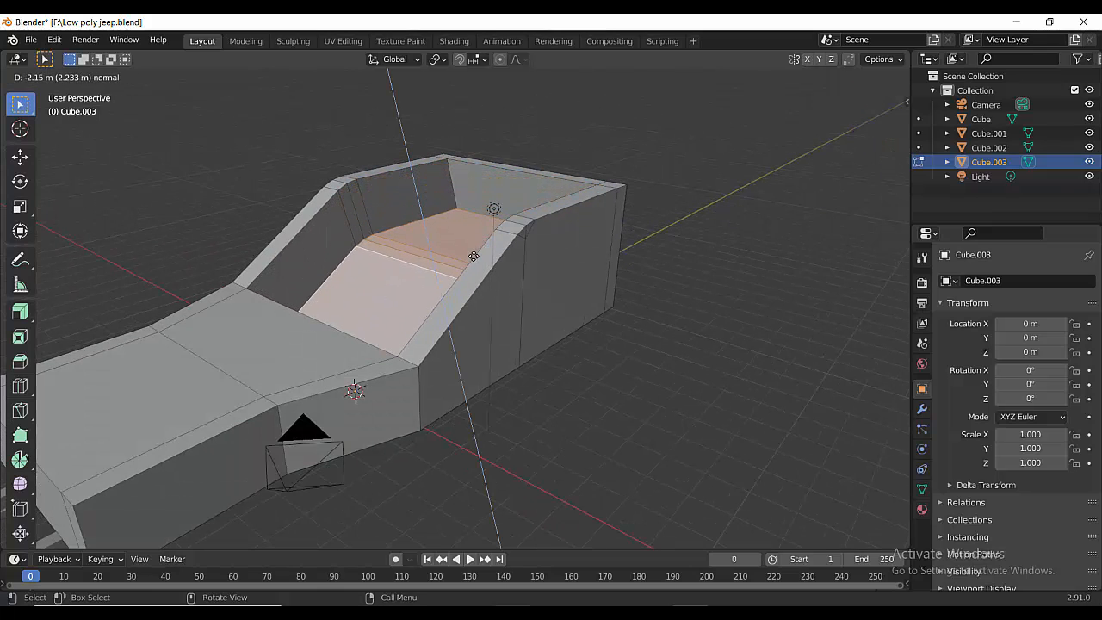
left_click(472, 252)
- Try to lower and bevel the edge between the hood and the cabin opening
middle_click_drag(410, 287, 258, 288)
left_click(251, 287)
key("2")
left_click(251, 286)
left_click(22, 158)
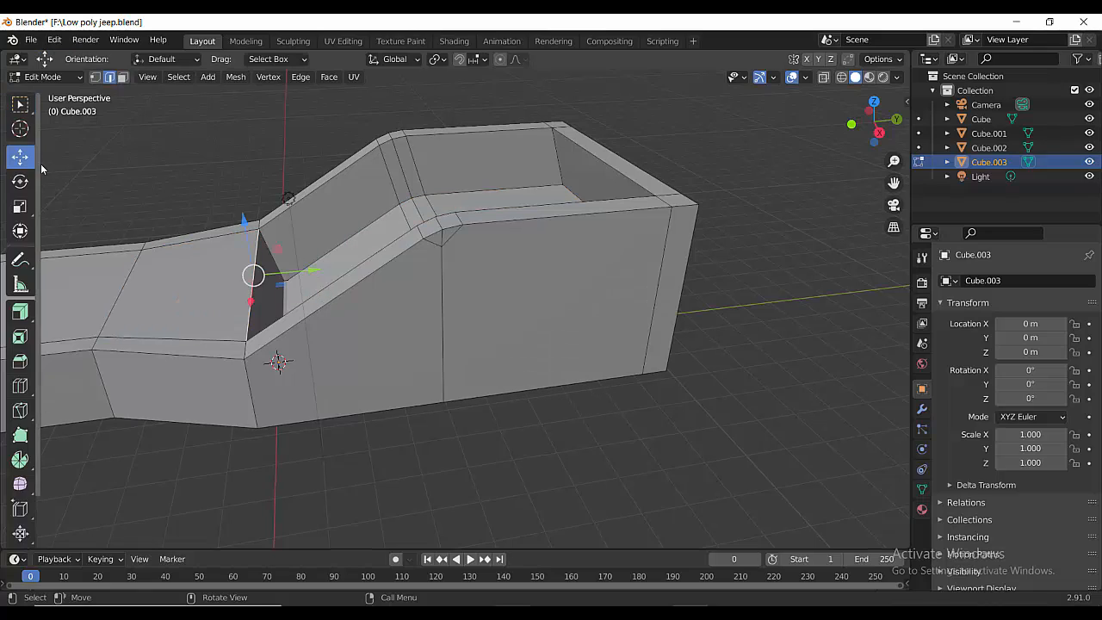
left_click_drag(244, 221, 248, 241)
key("ctrl+z")
middle_click_drag(292, 263, 310, 288)
scroll(344, 271, "up", 1)
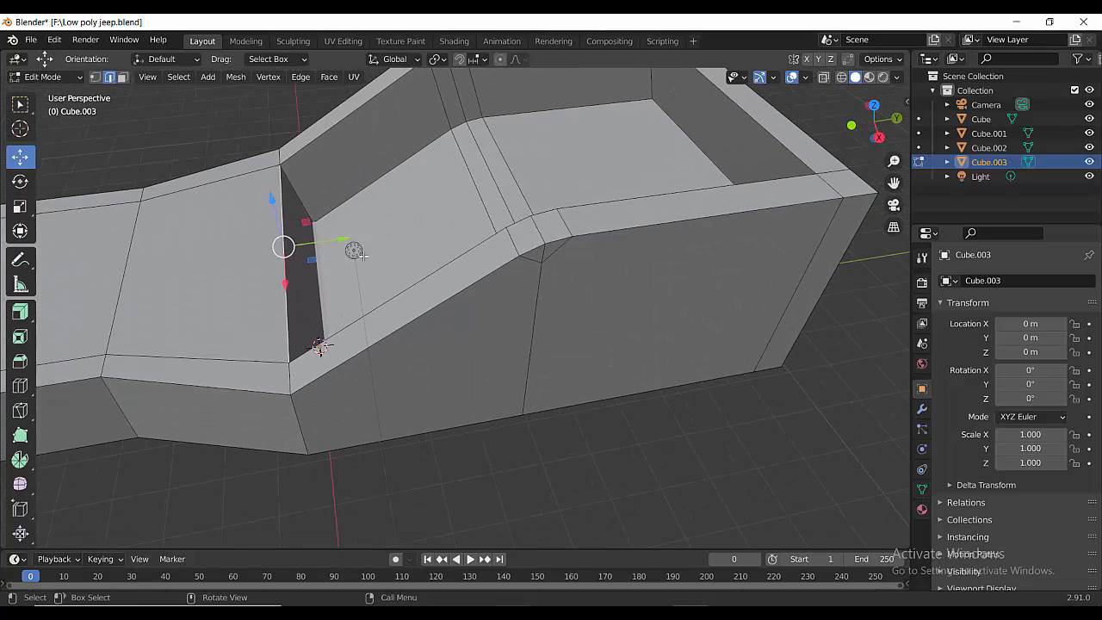
key("ctrl+b")
right_click(476, 248)
- Leave mesh editing of the body and save the file
middle_click_drag(477, 248, 425, 295)
scroll(424, 295, "down", 5)
key("Tab")
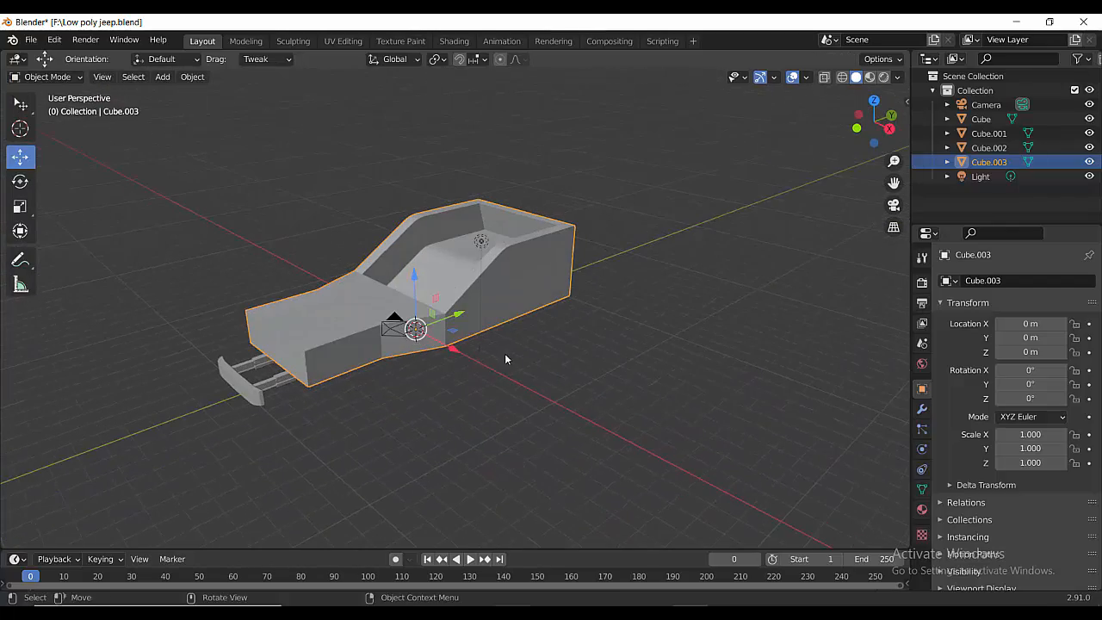
key("ctrl+s")
- Scale the front bumper crossbar uniformly to about 1.882 and save the file
middle_click_drag(501, 344, 443, 377)
scroll(443, 377, "up", 4)
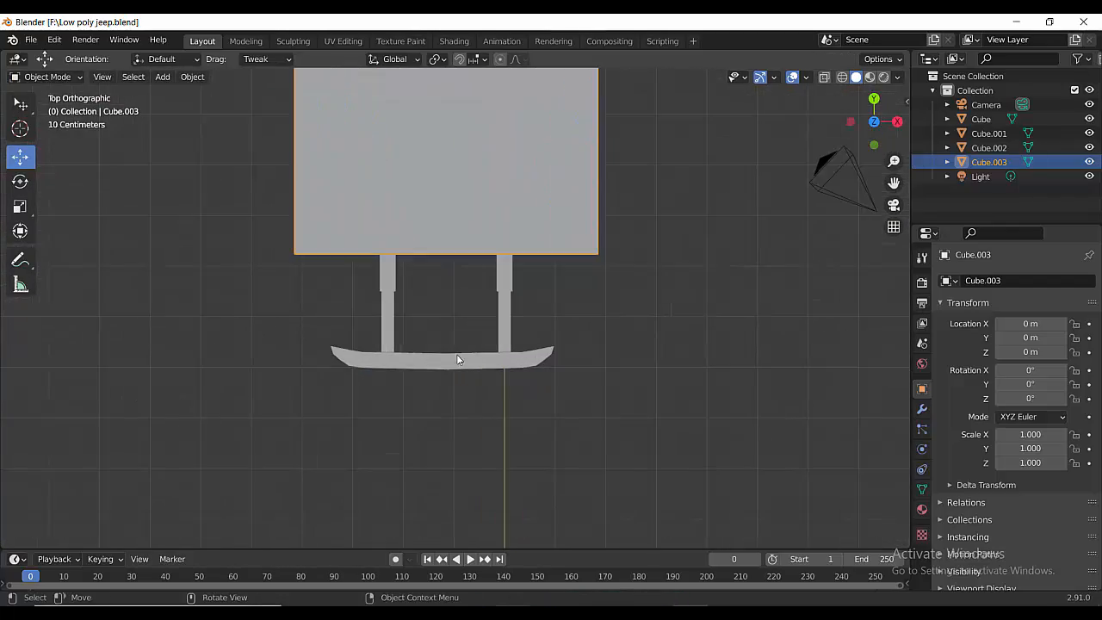
left_click(456, 357)
key("s")
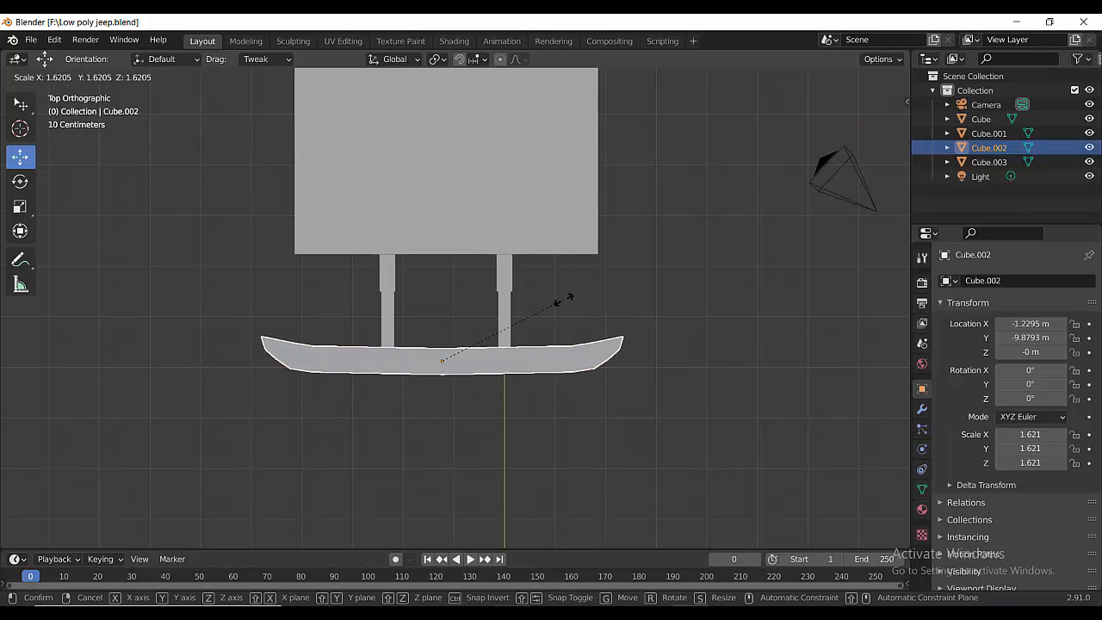
left_click(580, 287)
middle_click_drag(580, 288, 603, 412)
scroll(602, 412, "down", 3)
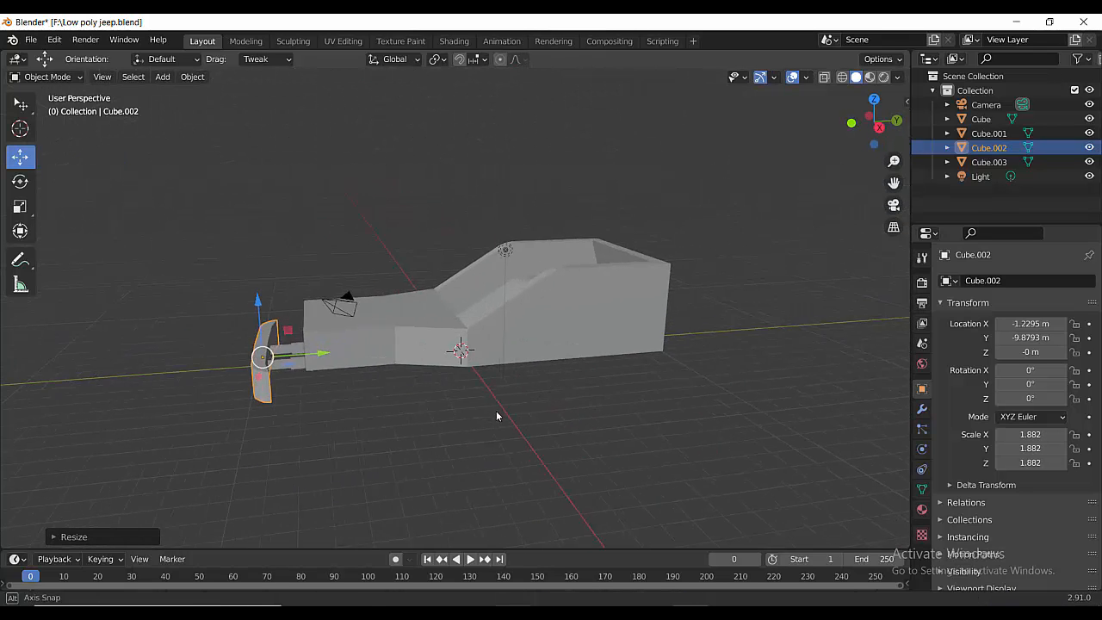
key("ctrl+s")
- Add a new cube and raise it along Z to about 2.52 m
middle_click_drag(496, 411, 524, 379)
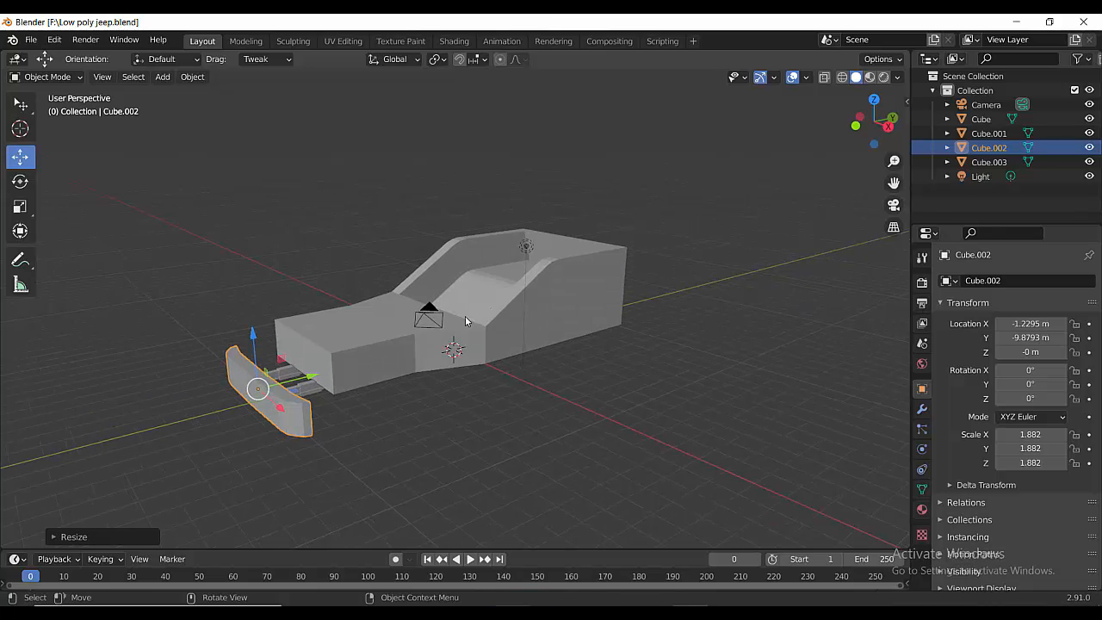
key("shift+a")
left_click(521, 325)
key("g")
key("z")
left_click_drag(457, 242, 456, 242)
middle_click_drag(495, 370, 591, 419)
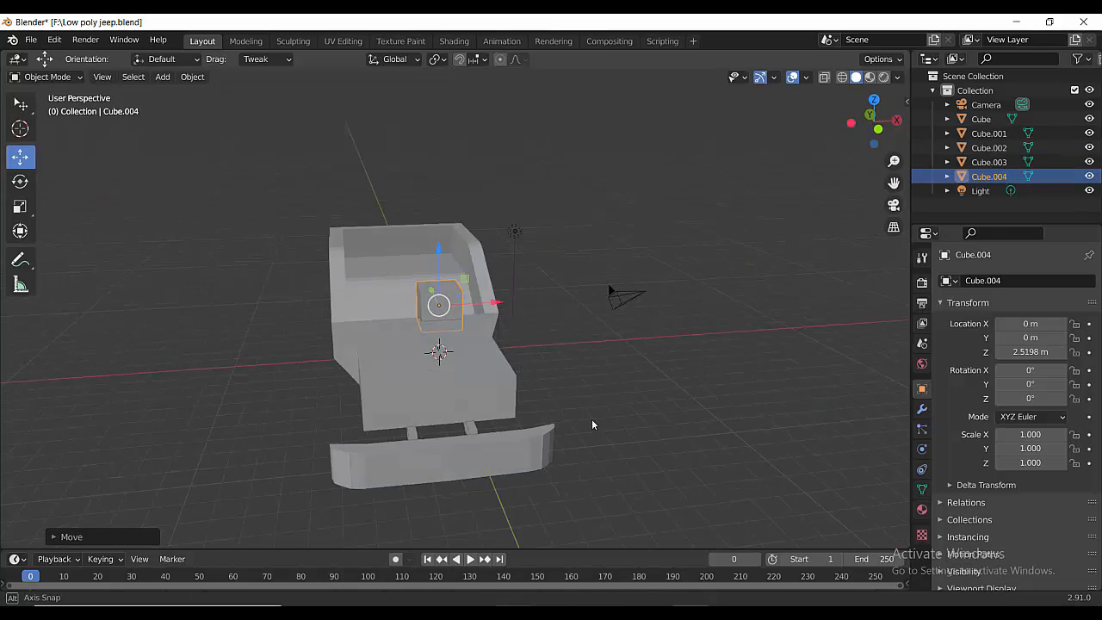
- Place the new cube over the hood at about -1.10 m in X and -4.29 m in Y, scaled uniformly to about 3.733
key("KP_7")
left_click_drag(475, 185, 451, 265)
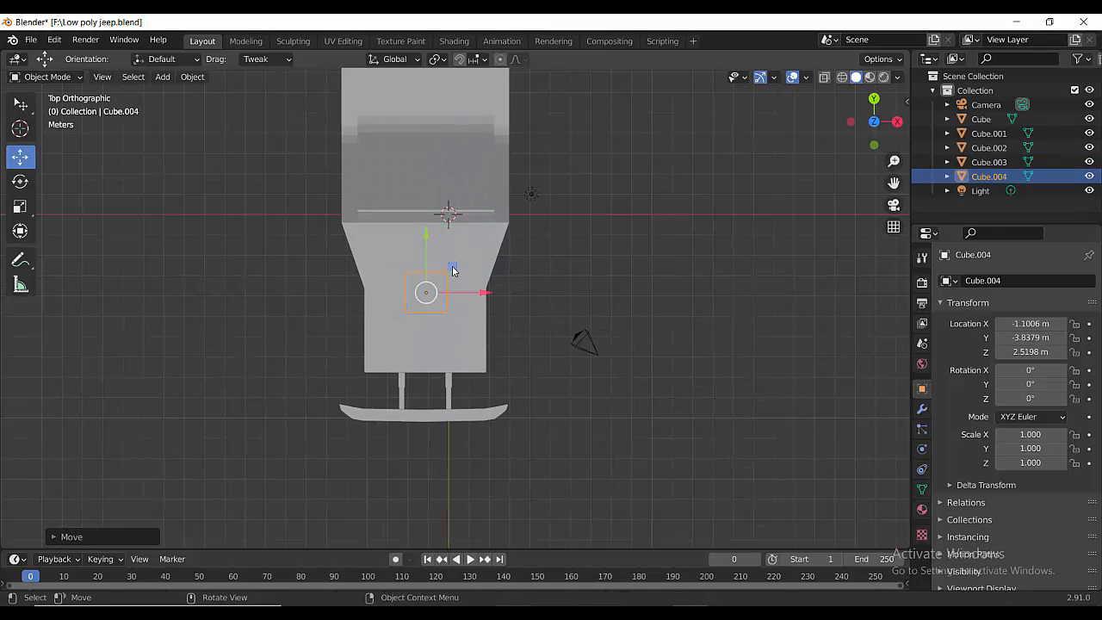
key("s")
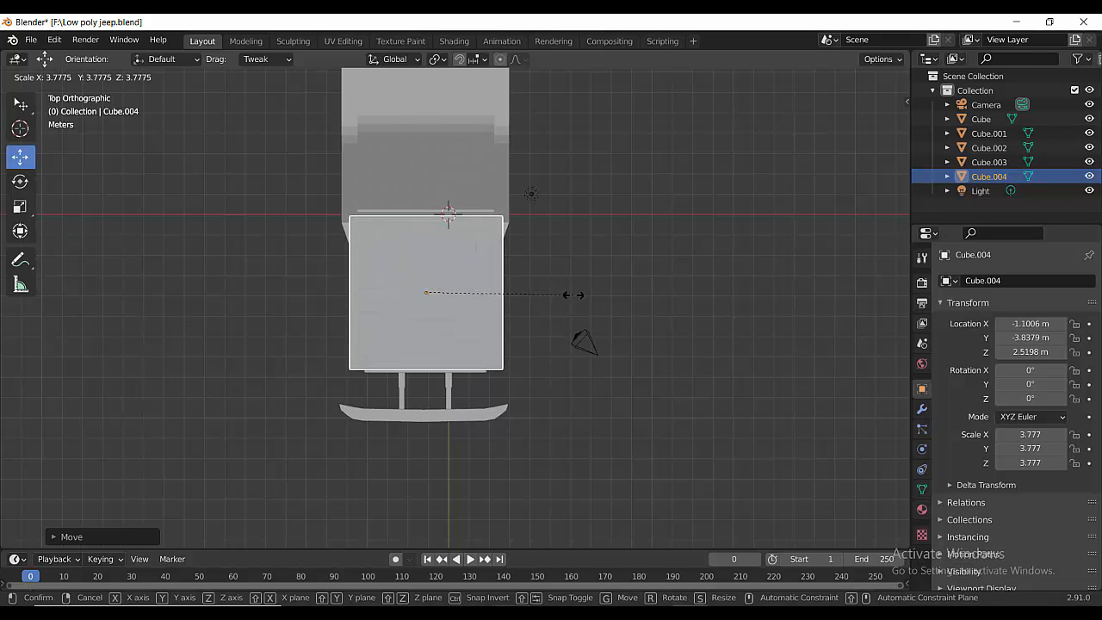
left_click(569, 294)
key("g")
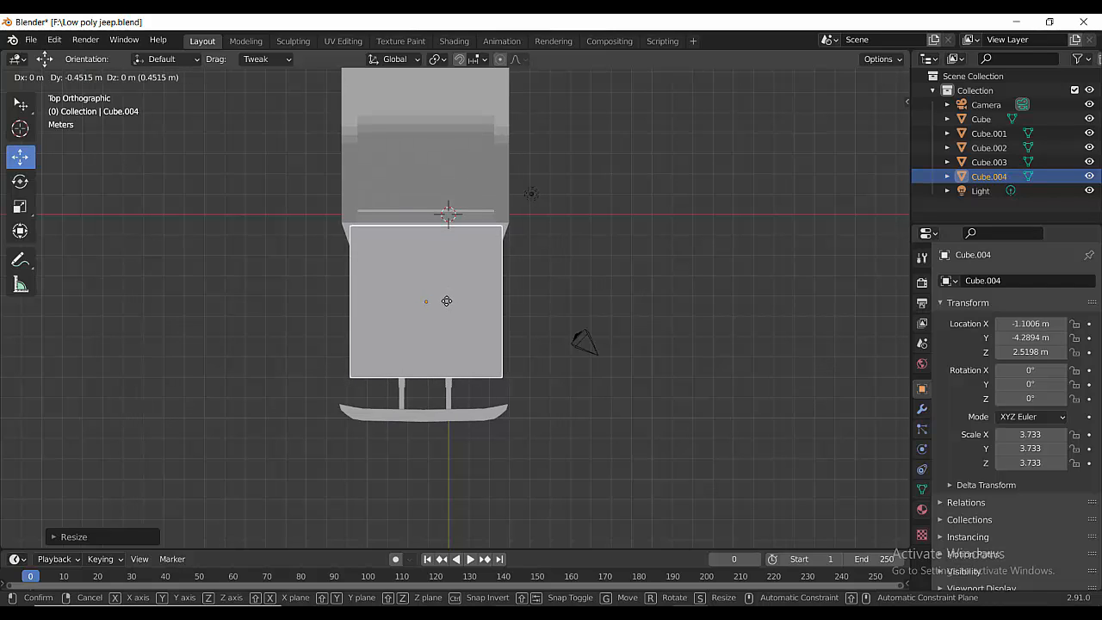
left_click(446, 301)
- Taper the hood cube toward the bumper by scaling its front vertices to about 0.82 along X
key("Tab")
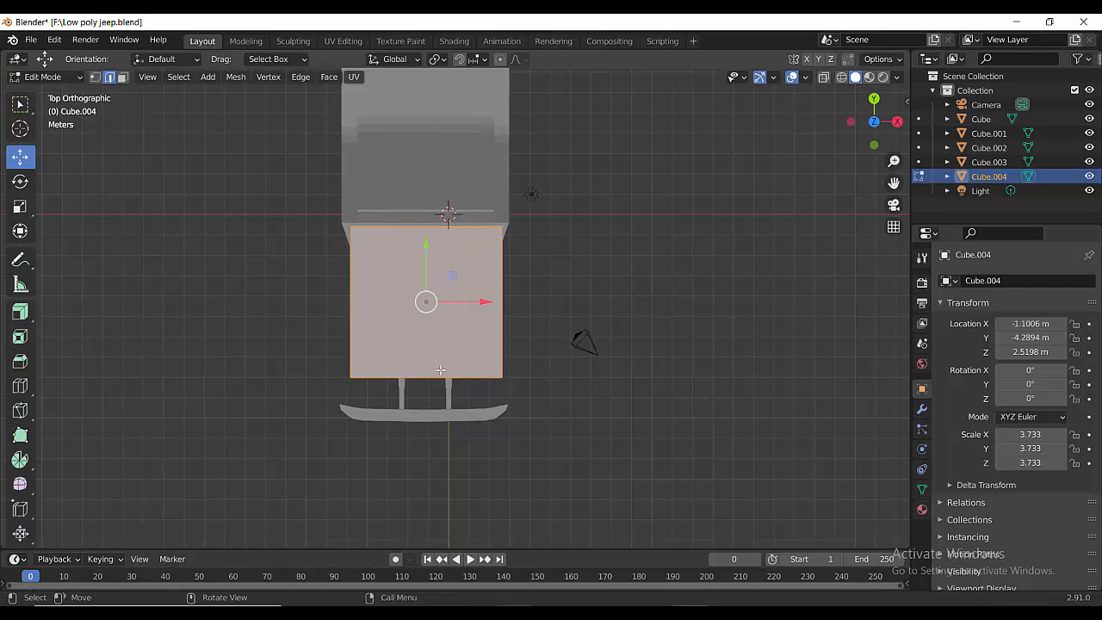
key("z")
left_click(320, 368)
key("1")
left_click_drag(327, 344, 457, 418)
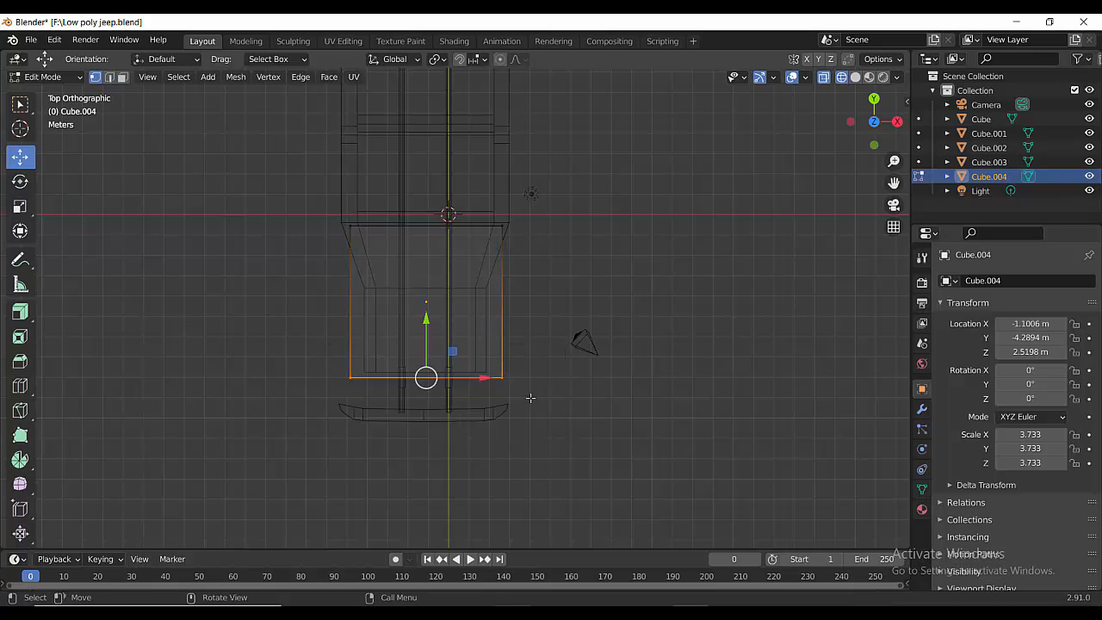
key("s")
key("x")
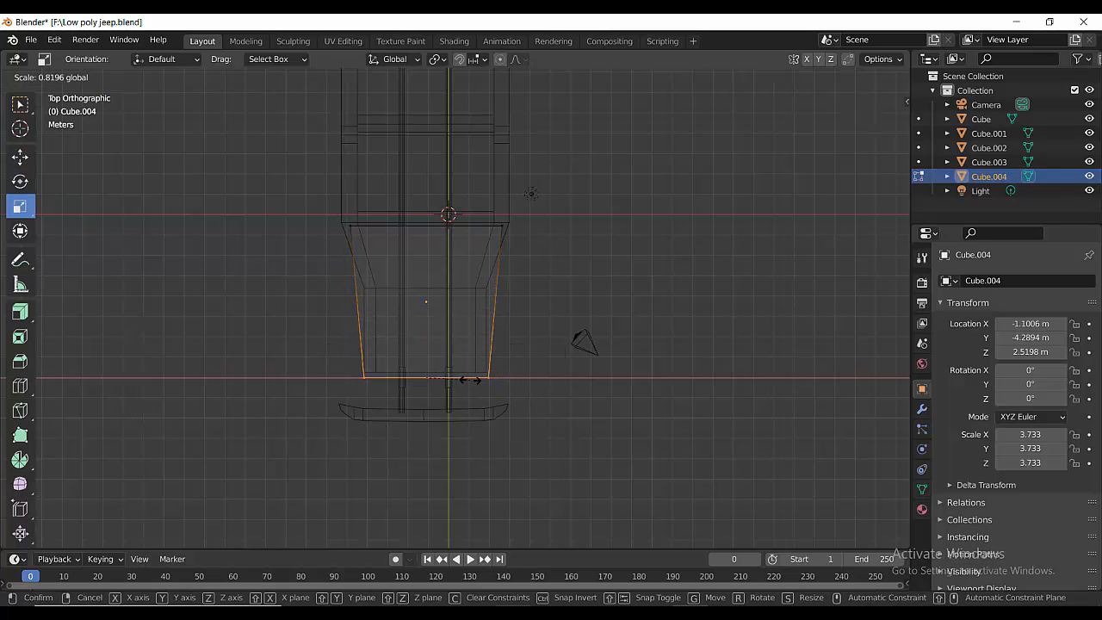
left_click(470, 380)
key("z")
left_click(517, 322)
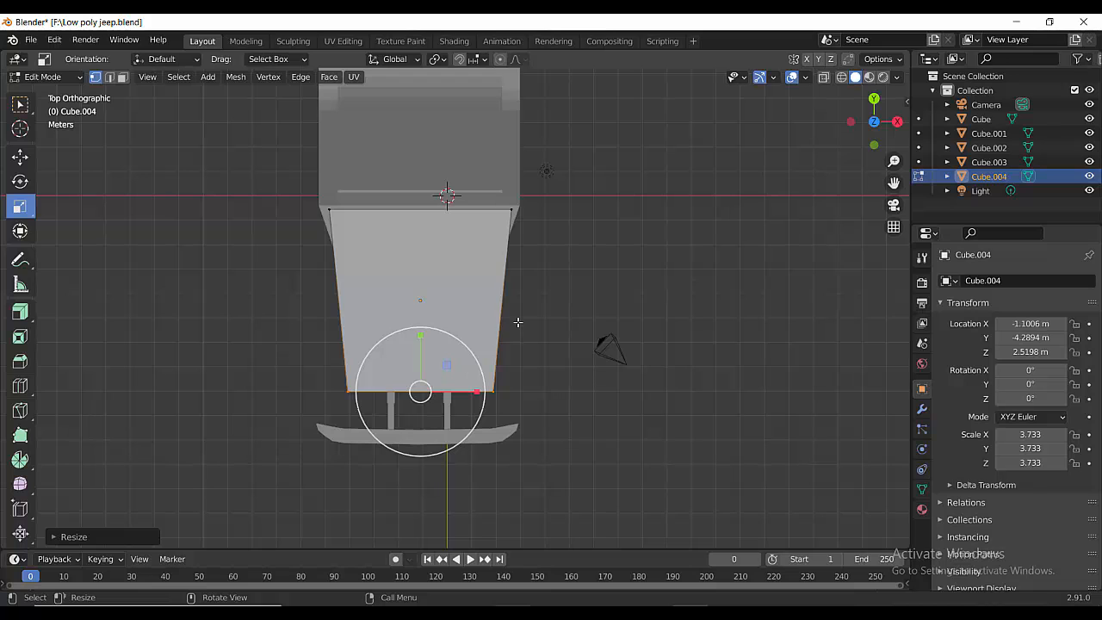
- Shift the hood cube to about -1.124 m in X and flatten its Z scale to about 1.777
key("Tab")
left_click_drag(475, 301, 470, 302)
middle_click_drag(470, 301, 473, 360)
key("s")
key("z")
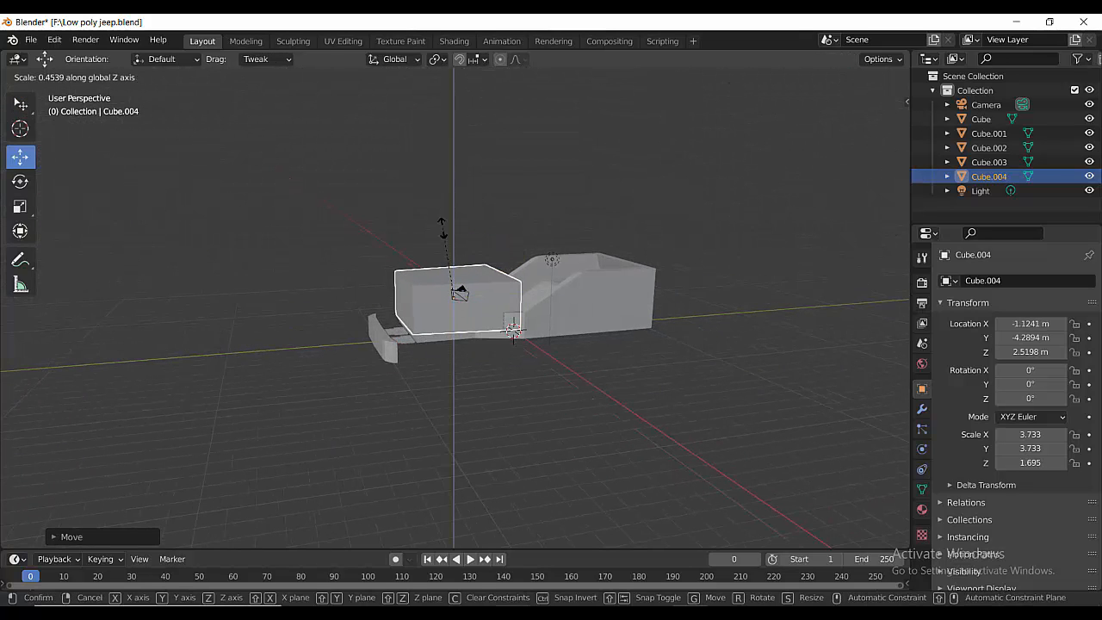
left_click(443, 226)
- Increase the hood cube's Z scale to about 2.034 and lower it onto the rails at about 2.242 m in Z
key("KP_3")
scroll(486, 241, "up", 4)
middle_click_drag(486, 237, 432, 69, "shift")
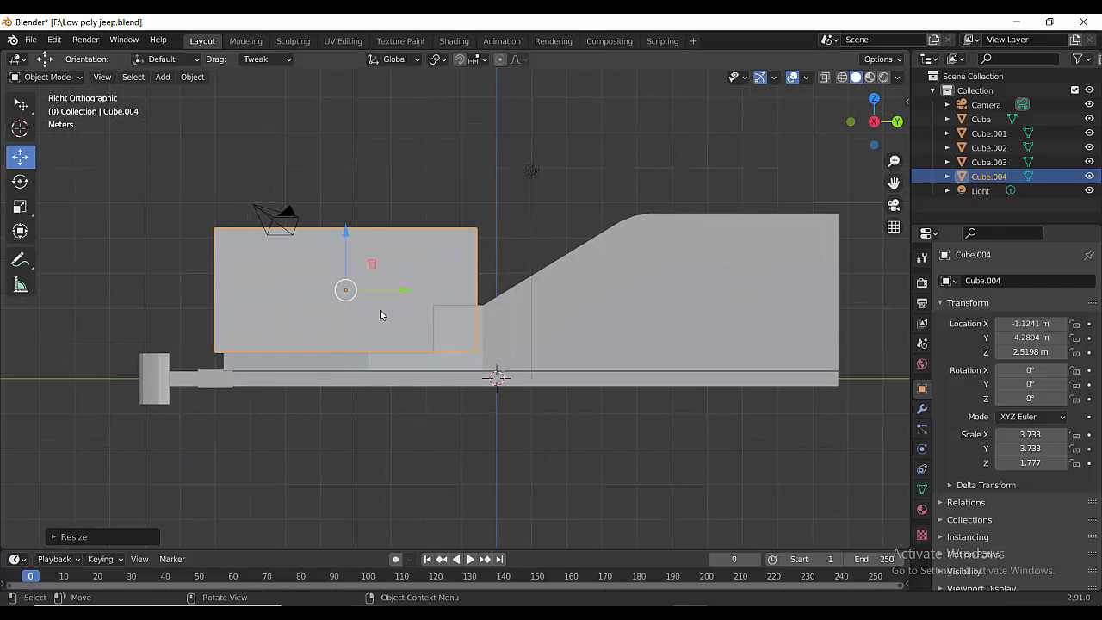
left_click(15, 208)
left_click_drag(345, 234, 345, 226)
key("g")
key("z")
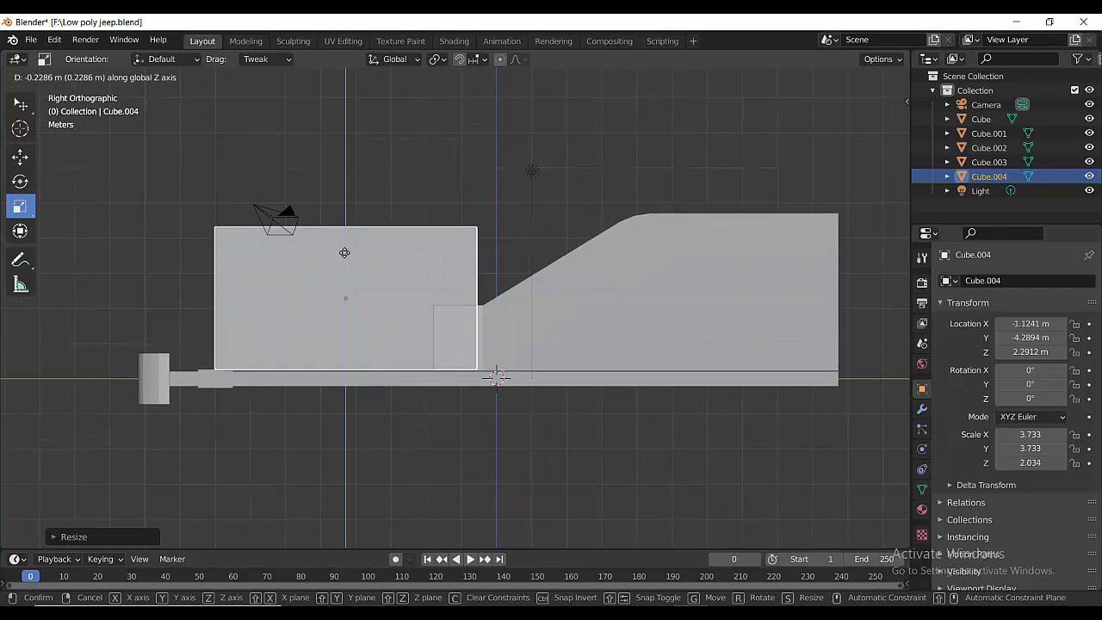
left_click(344, 255)
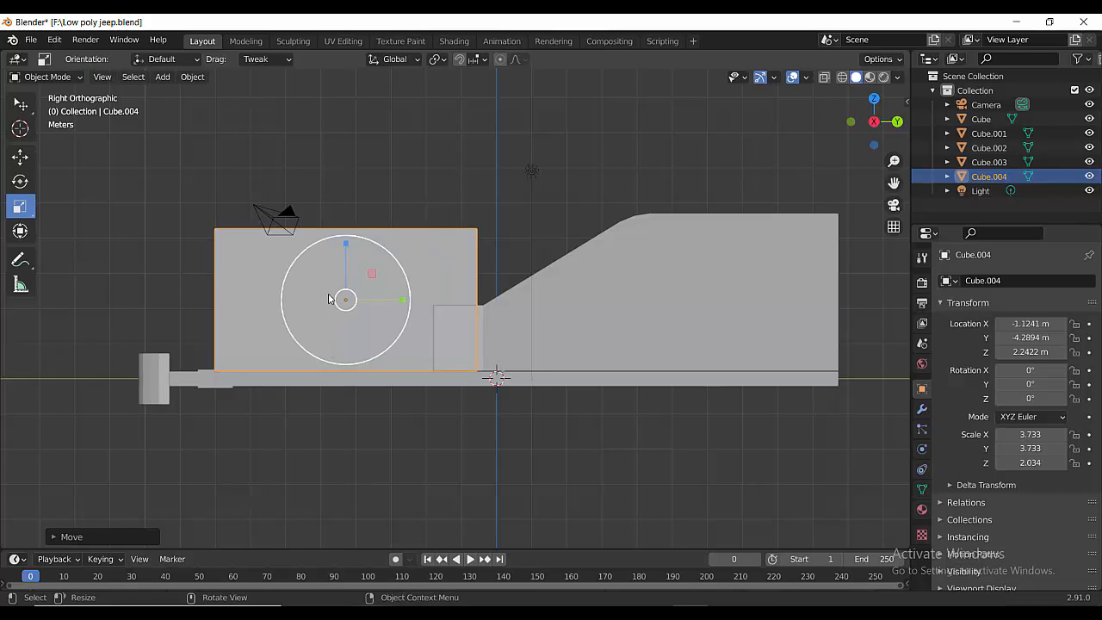
- Raise all the top vertices of the hood cube by about 1.19 m along Z
key("shift+z")
key("Tab")
left_click_drag(177, 188, 502, 245)
key("g")
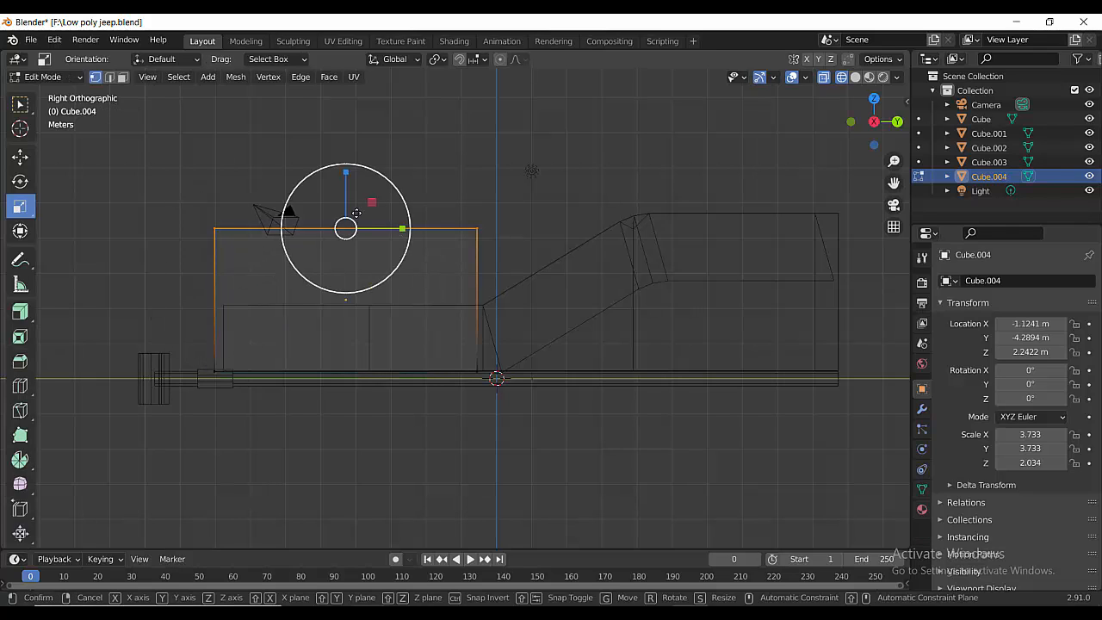
key("z")
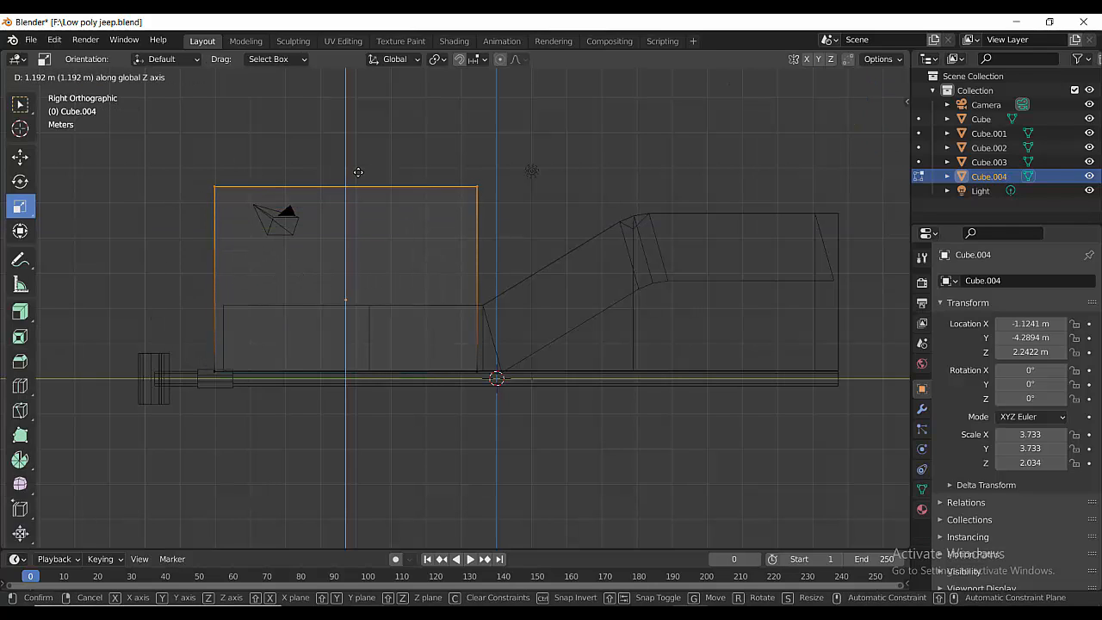
left_click(357, 172)
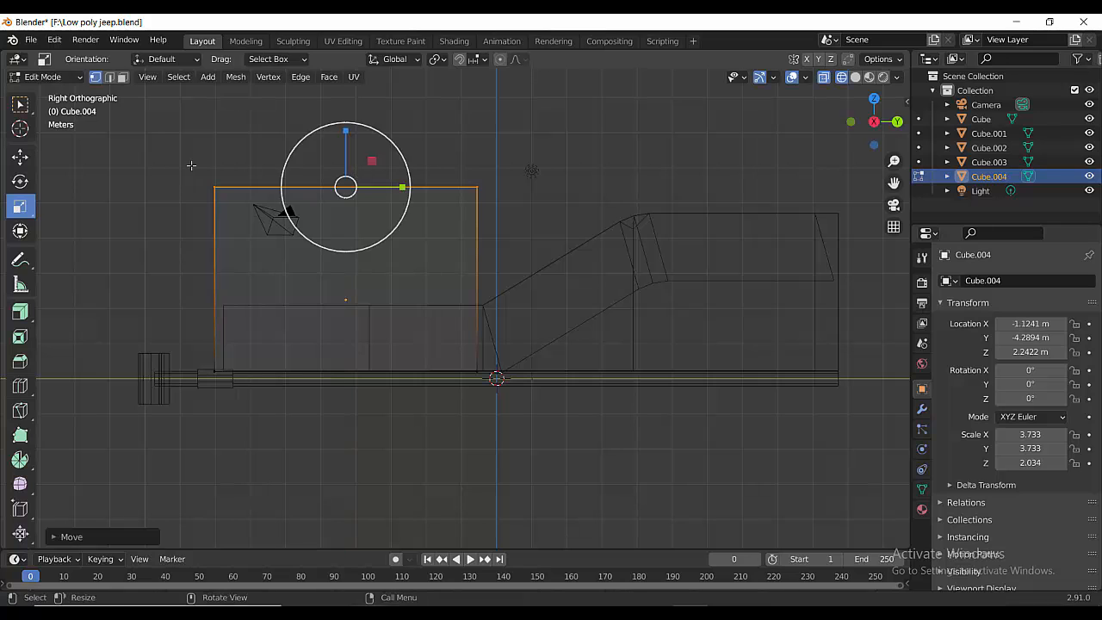
- Lower the hood cube's front top vertices by about 1 m along Z to slope the hood toward the bumper
left_click_drag(189, 164, 257, 202)
key("g")
key("z")
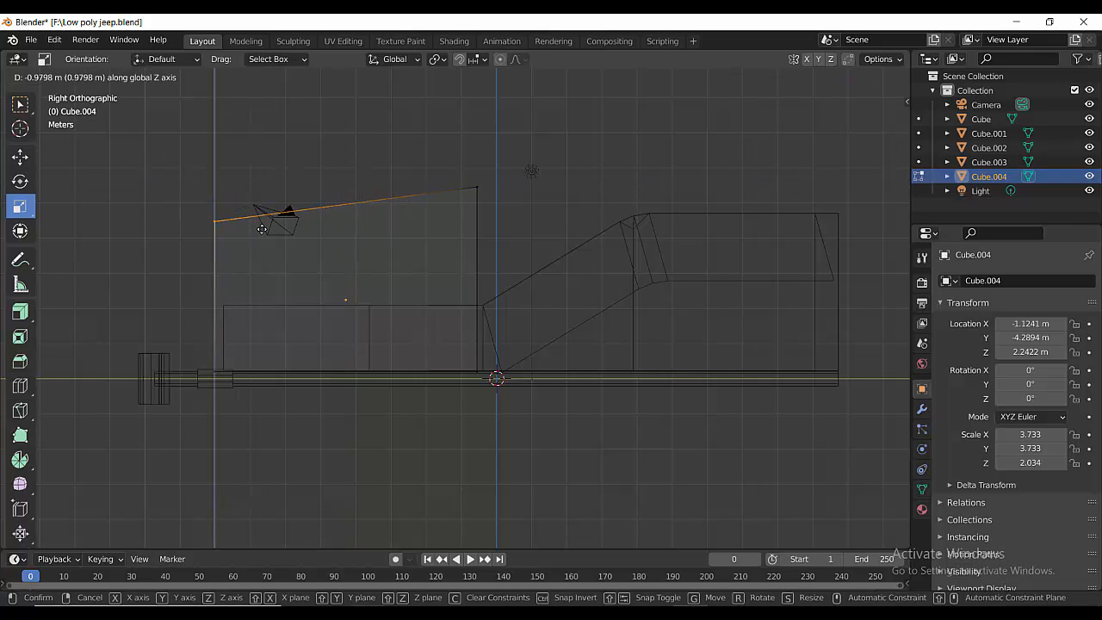
left_click(262, 229)
key("shift+z")
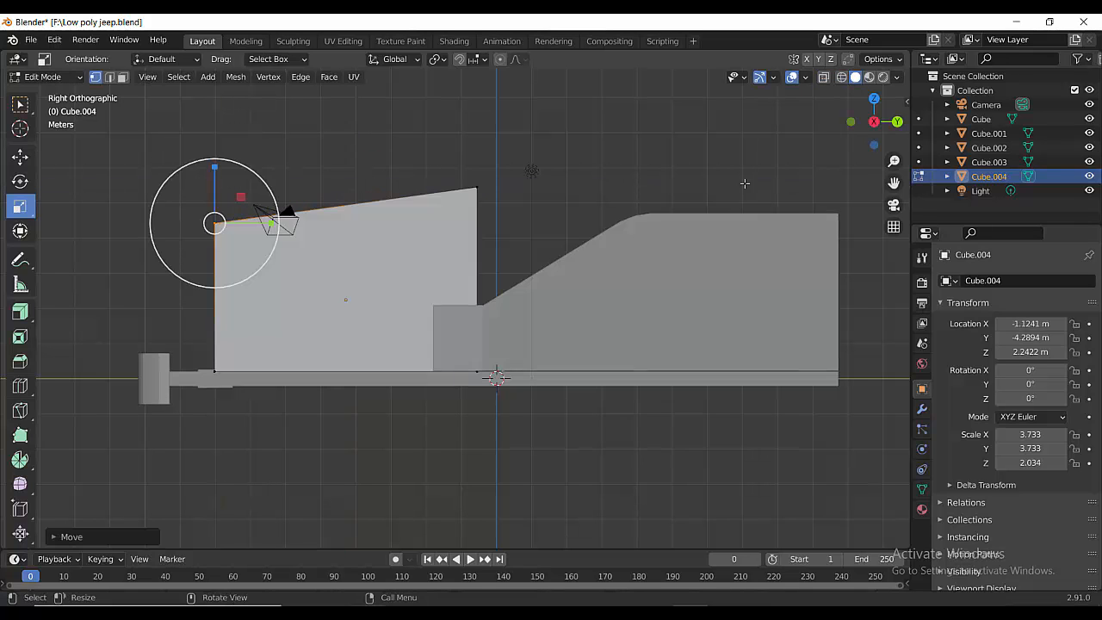
mouse_move(278, 216)
middle_mouse_down()
mouse_move(516, 307)
mouse_move(423, 331)
middle_mouse_up()
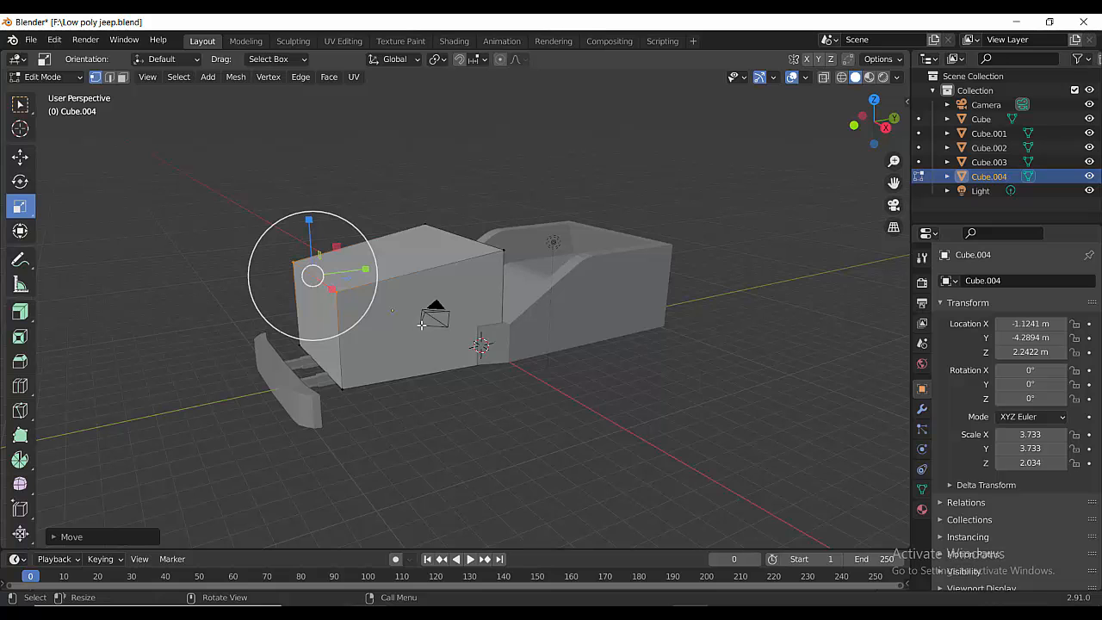
- Widen the hood cube to an X scale of about 4.099 in Object Mode
key("Tab")
middle_click_drag(405, 319, 435, 332)
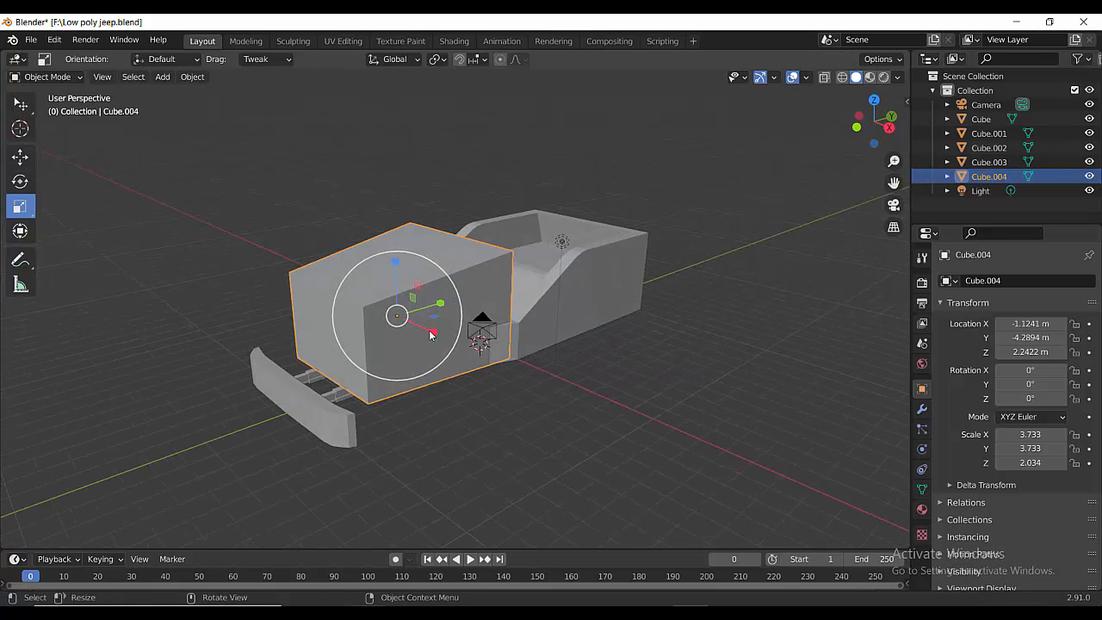
left_click_drag(434, 332, 555, 351)
- Add a horizontal loop cut around the hood, slid somewhat above its mid-height
key("KP_3")
scroll(494, 364, "up", 4)
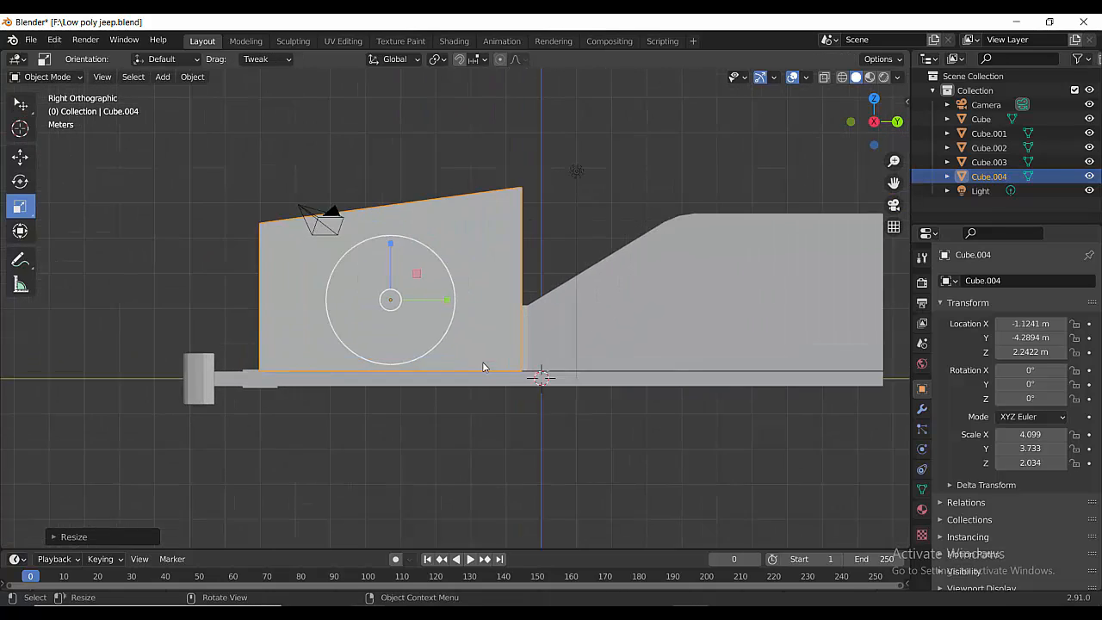
key("Tab")
key("ctrl+r")
left_click(560, 275)
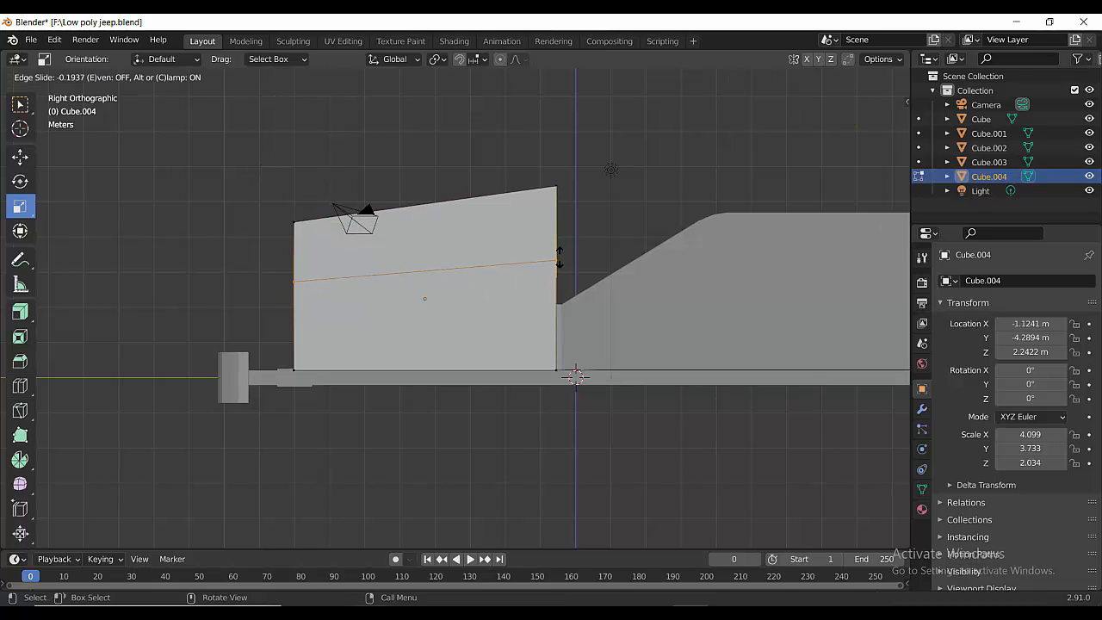
left_click(558, 248)
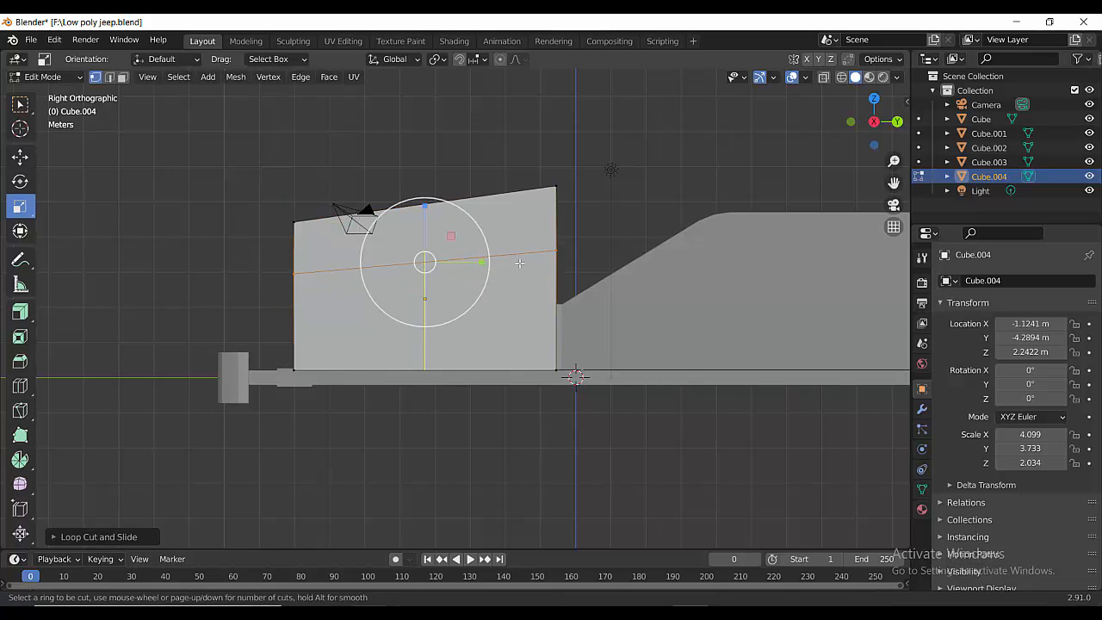
- Add a vertical loop cut across the hood, slid about 0.58 toward the cabin
key("ctrl+r")
left_click(533, 253)
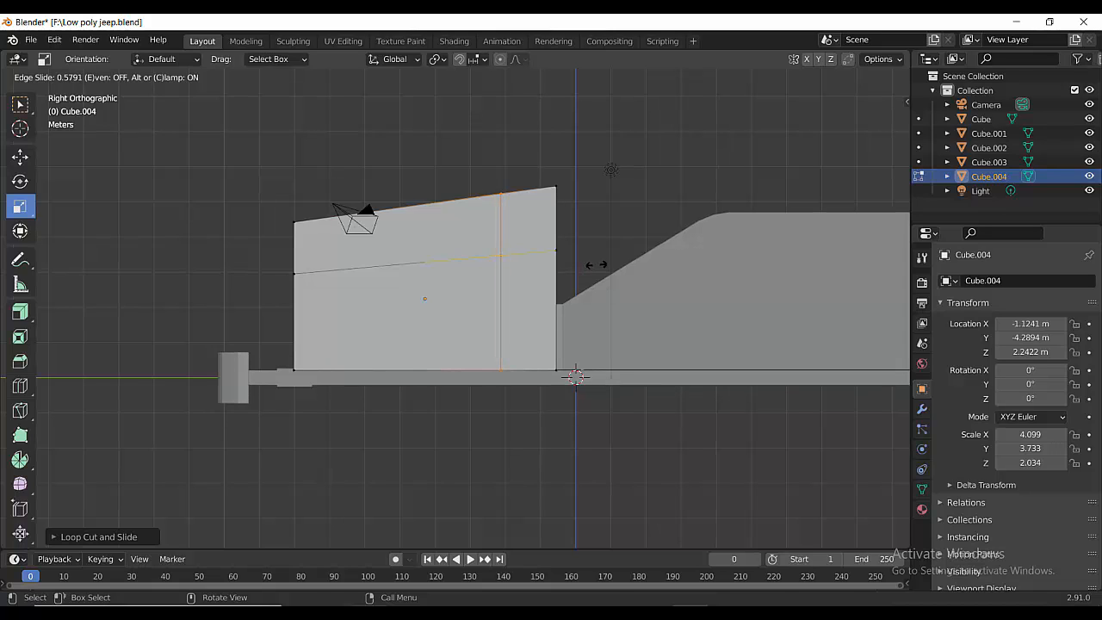
left_click(595, 264)
- Move the vertices where the two loop cuts cross about 1.3 m toward the bumper and slightly down
key("alt+z")
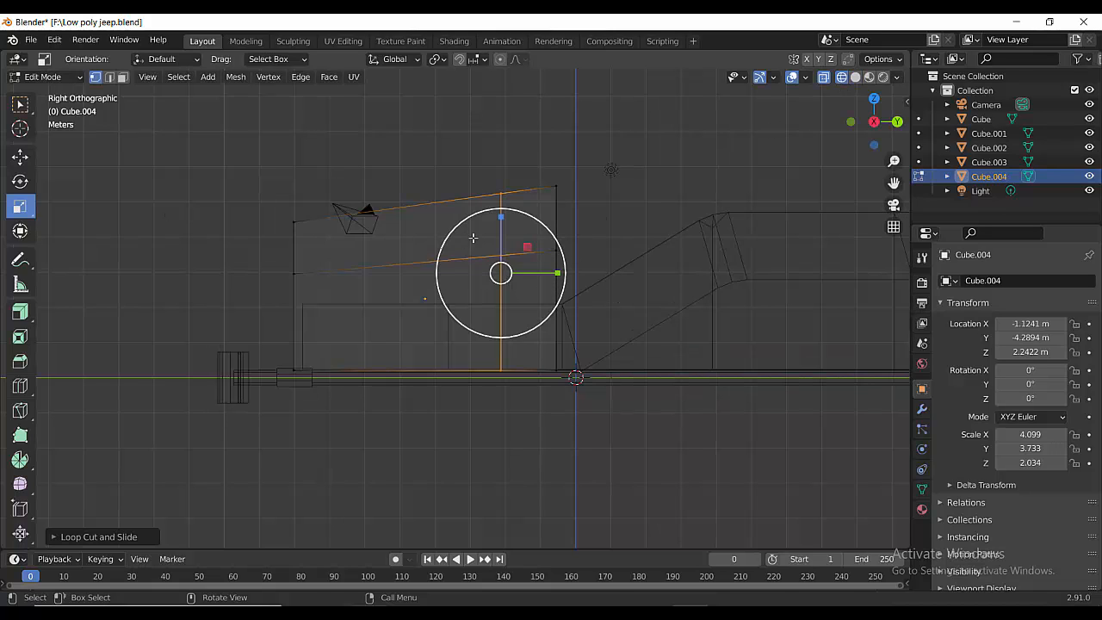
key("w")
key("g")
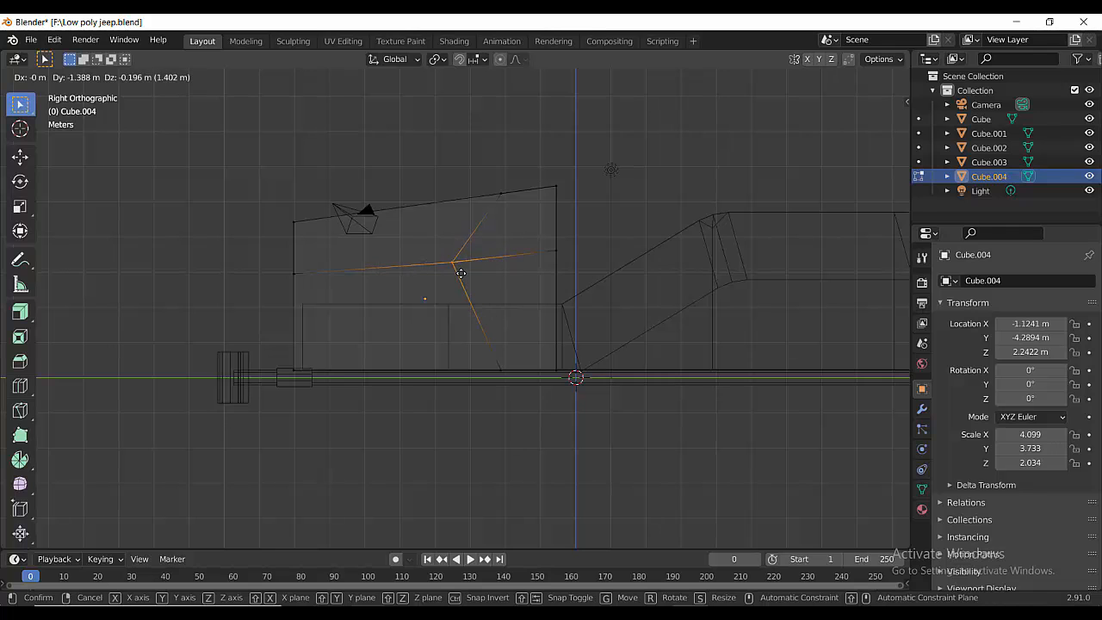
left_click(464, 275)
key("shift+z")
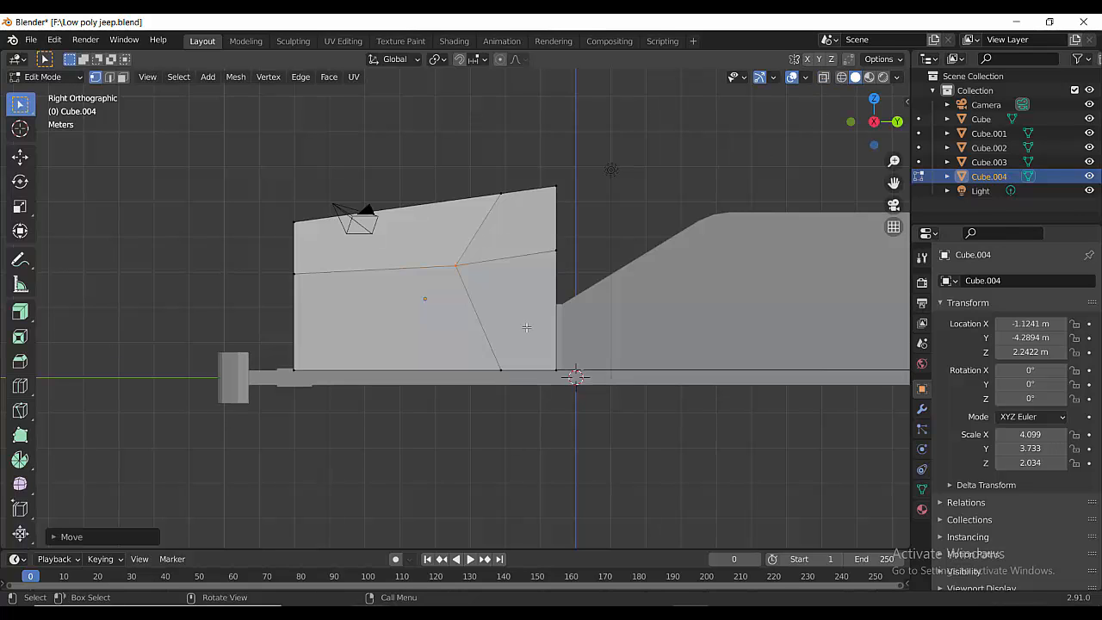
- Extrude the lower front side faces on both sides of the hood inward along their normals to form wheel wells
mouse_move(505, 286)
middle_mouse_down()
mouse_move(448, 344)
mouse_move(502, 328)
middle_mouse_up()
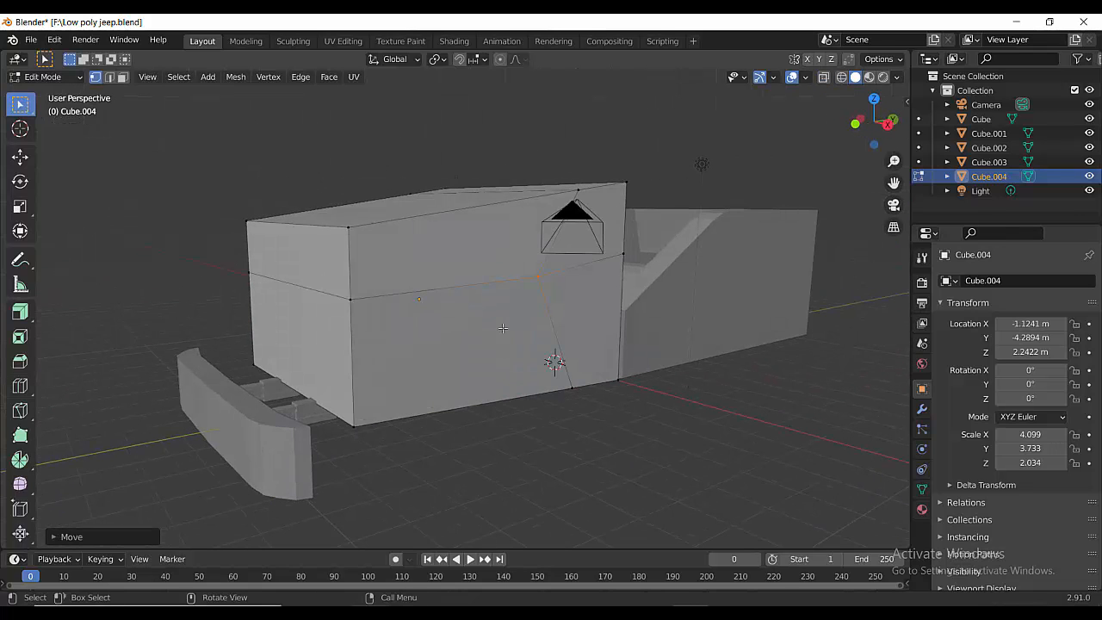
key("3")
left_click(421, 325)
middle_click_drag(422, 325, 406, 400)
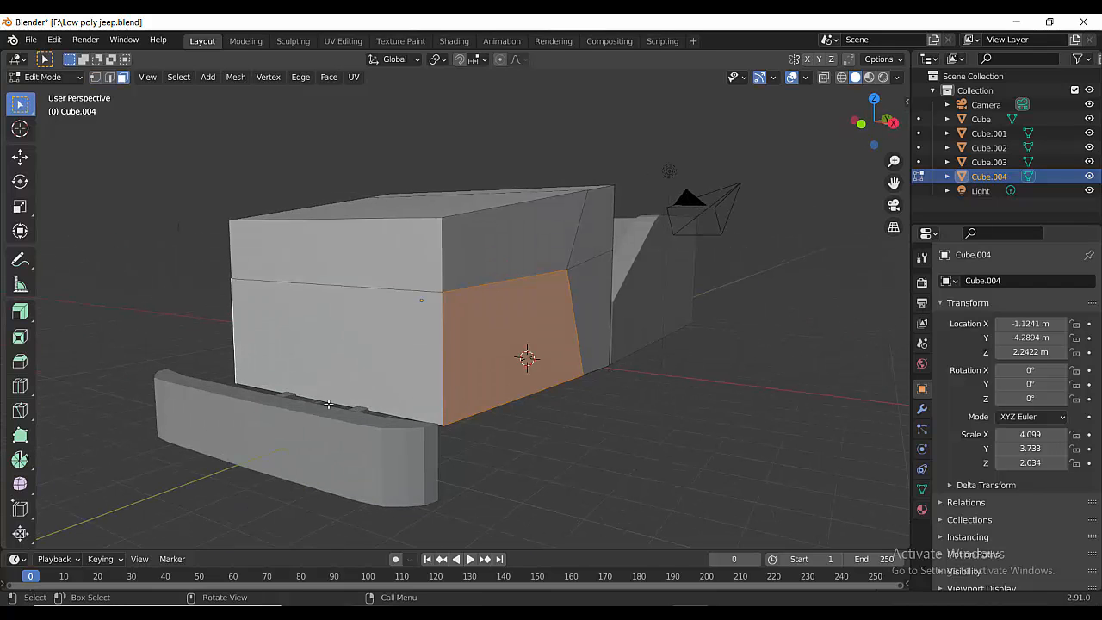
left_click(20, 311)
mouse_move(335, 359)
left_mouse_down()
mouse_move(344, 357)
mouse_move(327, 364)
left_mouse_up()
middle_click_drag(551, 379, 494, 387)
key("w")
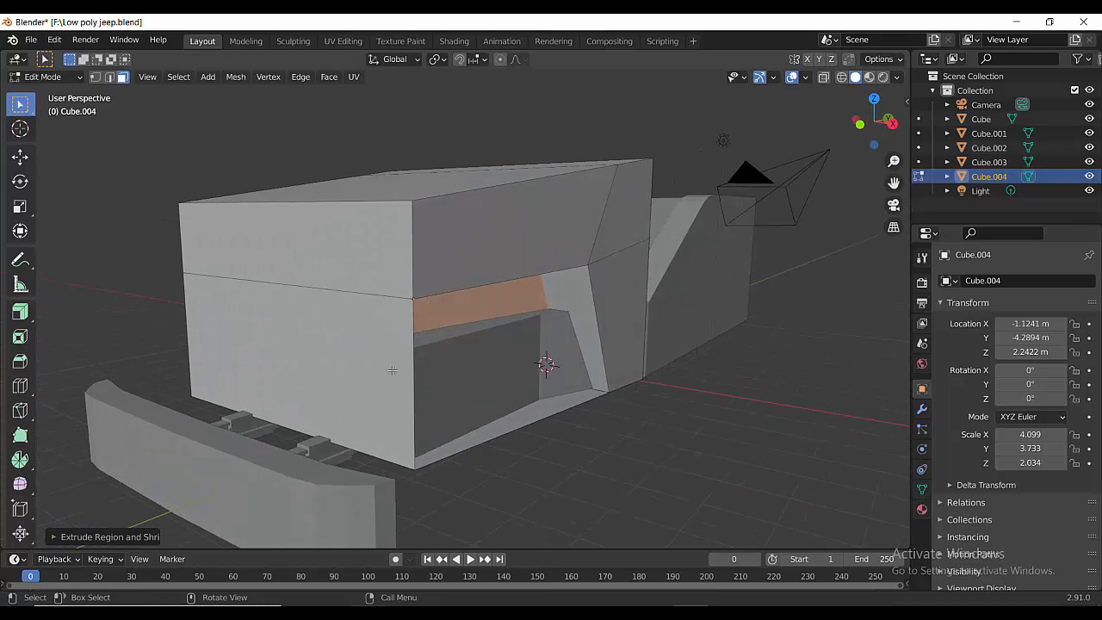
- Delete the faces closing off the front ends of the wheel-well recesses on both sides of the hood
left_click(378, 375)
key("x")
left_click(373, 371)
middle_click_drag(374, 371, 224, 299)
left_click(224, 298)
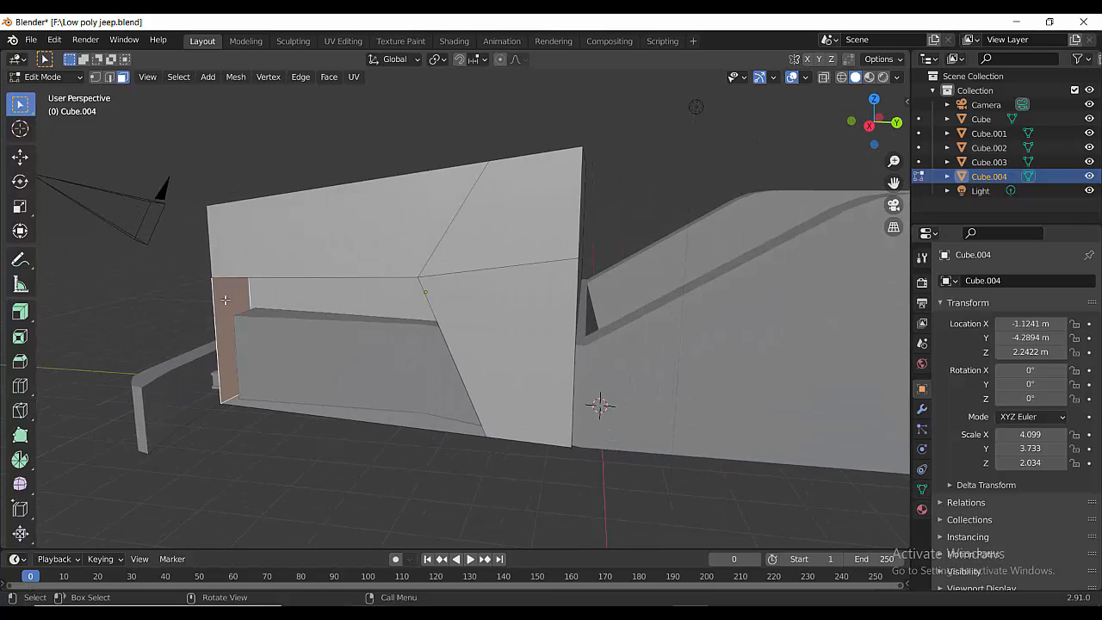
middle_click_drag(225, 299, 361, 353)
key("x")
left_click(391, 371)
left_click(215, 351)
key("x")
left_click(201, 342)
- Apply all transforms to the hood object so its location is zero and its scale is 1
middle_click_drag(297, 395, 401, 431)
key("2")
left_click(362, 315, "alt")
key("Tab")
left_click(499, 260)
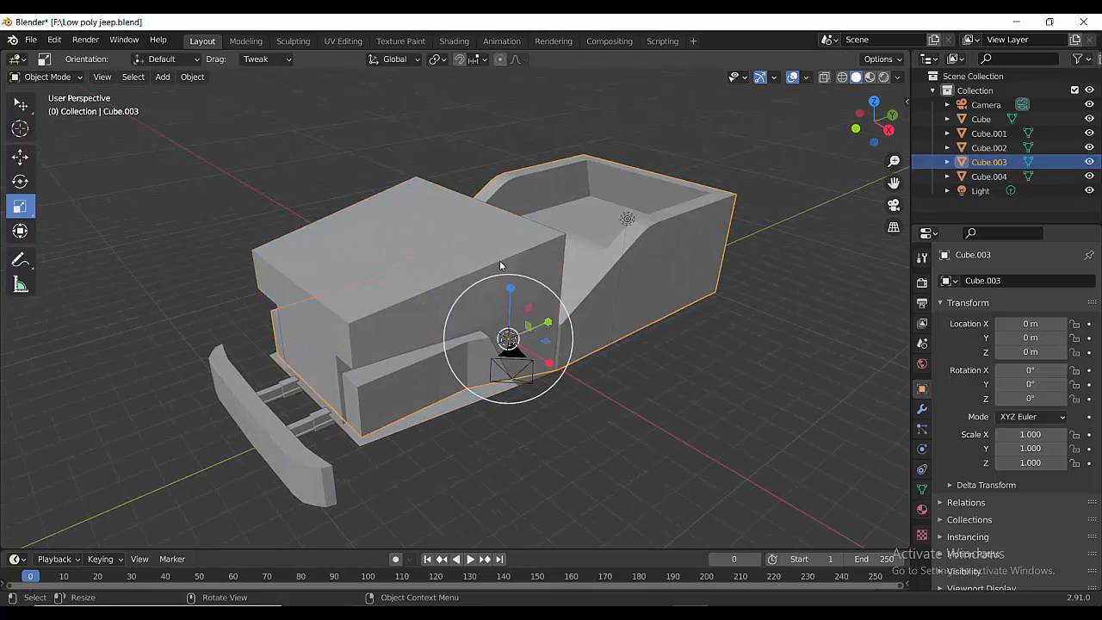
left_click(386, 240)
key("ctrl+a")
left_click(386, 244)
- Bevel the hood's two long upper side edges about 0.666 m wide with three segments
key("Tab")
middle_click_drag(406, 286, 430, 312)
left_click(448, 281, "alt")
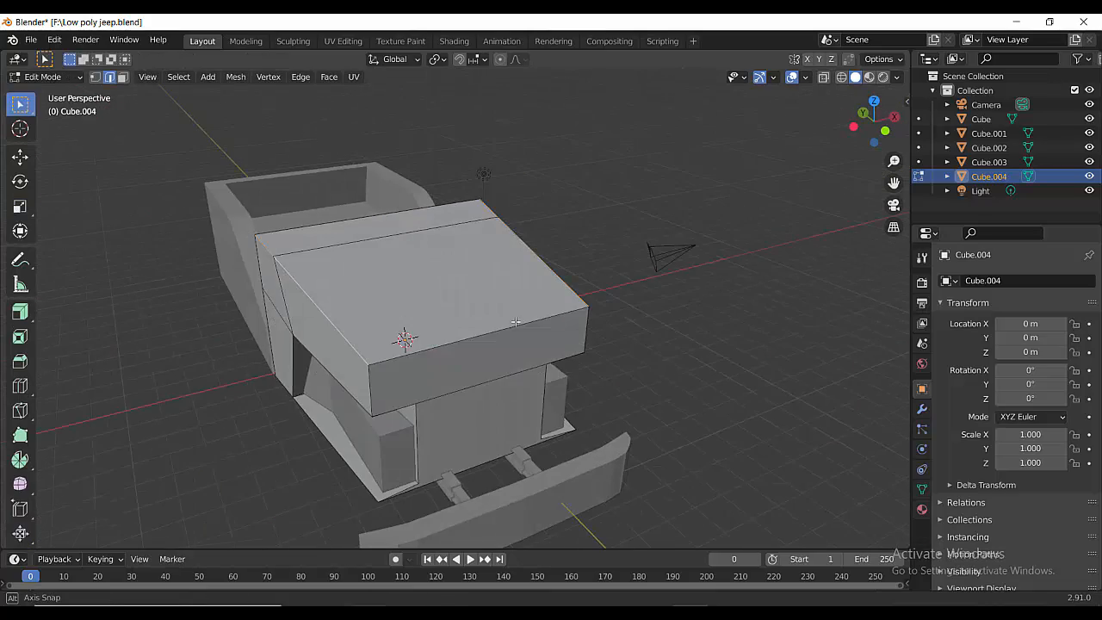
middle_click_drag(515, 322, 587, 301)
key("ctrl+b")
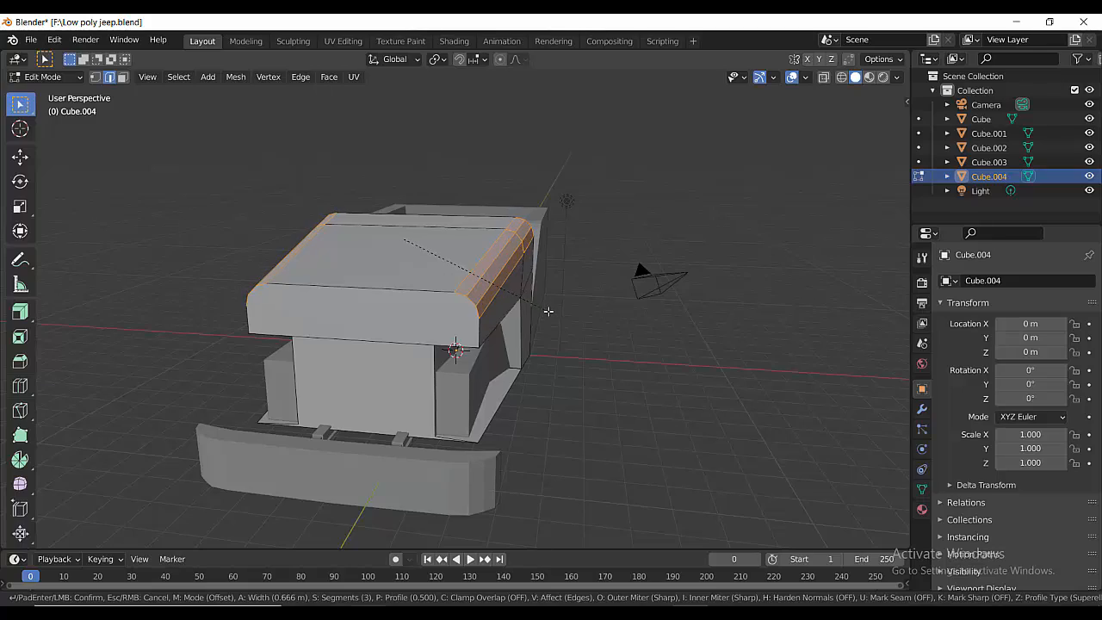
left_click(548, 310)
- Bevel the inner upper edges of the wheel wells about 0.741 m wide with four segments and a shape of about 0.278
middle_click_drag(546, 307, 474, 326)
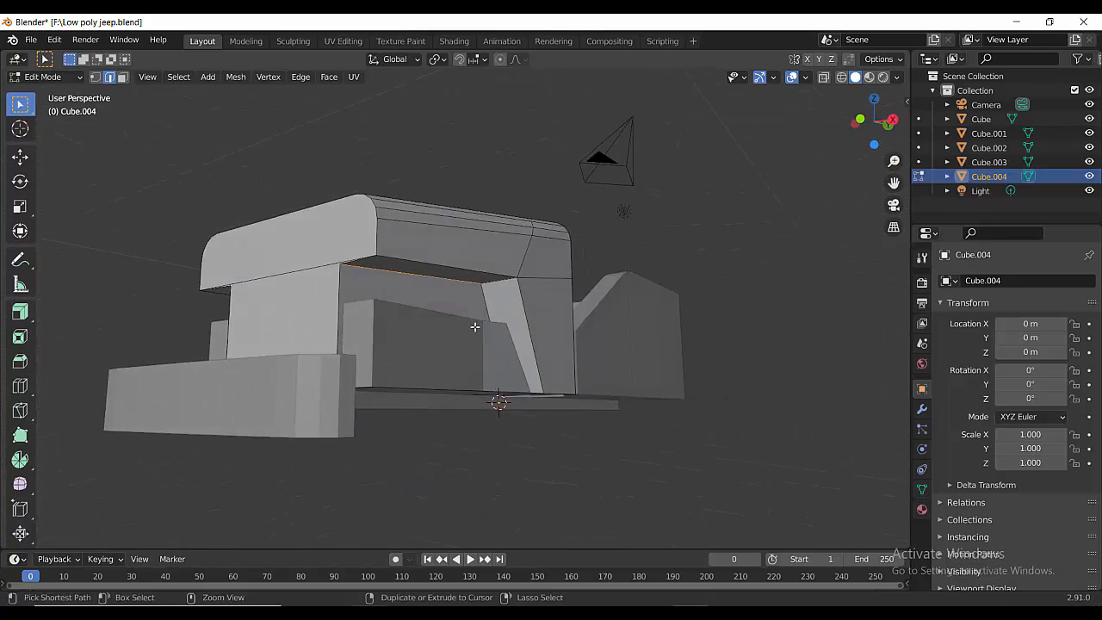
key("ctrl+b")
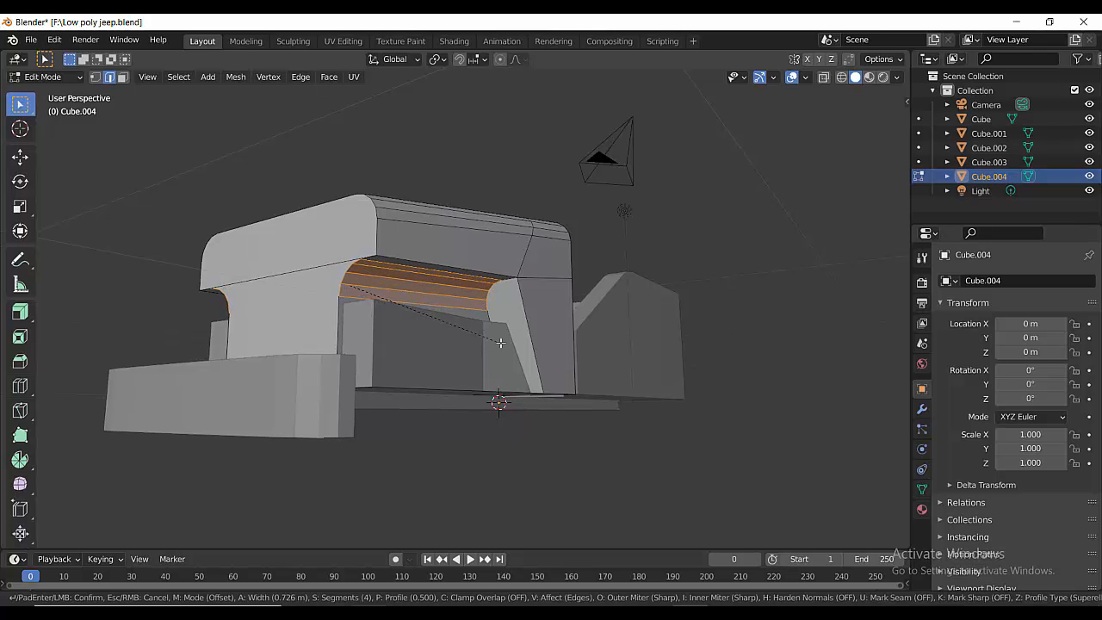
left_click(500, 343)
left_click(61, 536)
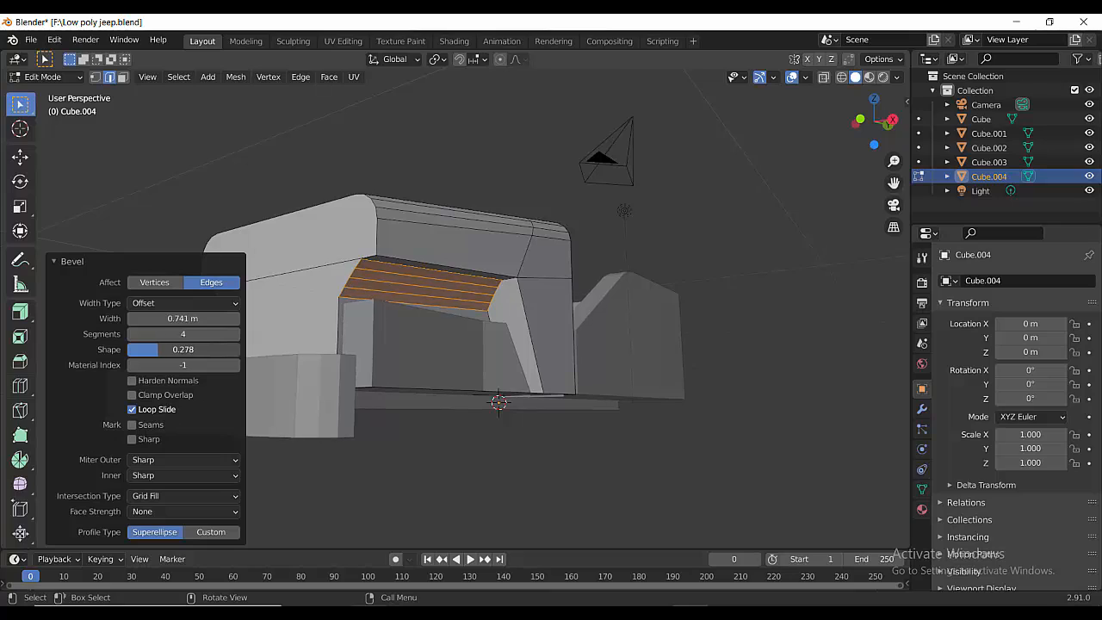
mouse_move(465, 404)
middle_mouse_down()
mouse_move(438, 402)
mouse_move(474, 413)
mouse_move(439, 448)
mouse_move(463, 438)
mouse_move(394, 423)
mouse_move(448, 383)
mouse_move(514, 442)
mouse_move(490, 404)
mouse_move(542, 391)
middle_mouse_up()
- Save the file in Object Mode and enable Cavity in the viewport shading options
key("Tab")
key("ctrl+s")
left_click(897, 76)
left_click(883, 254)
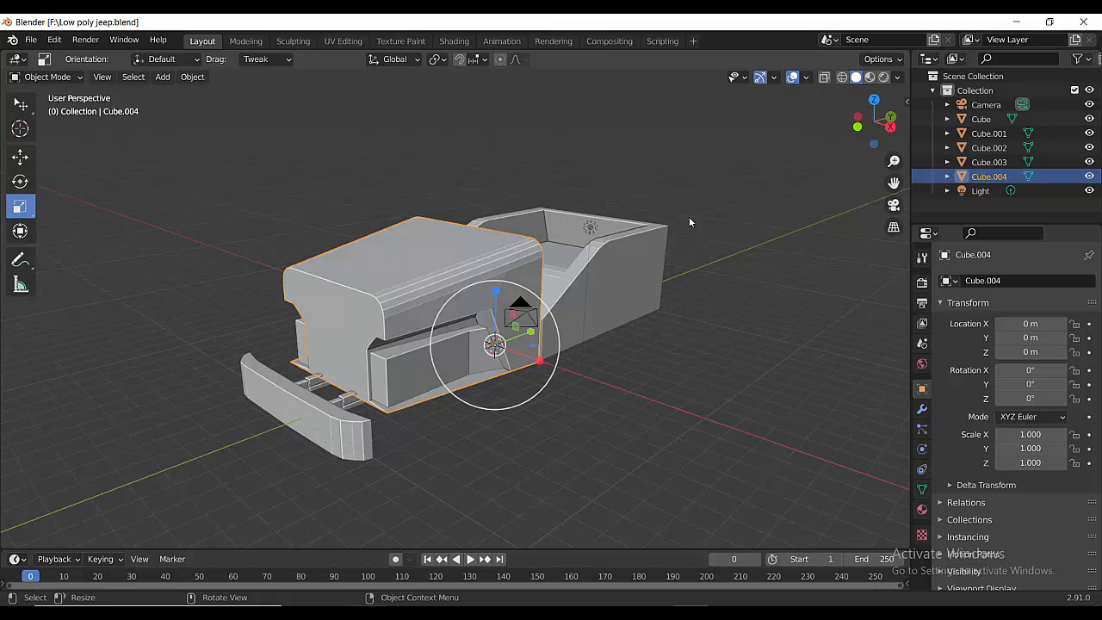
- Extrude the hood's upper and lower front faces about 0.344 m toward the bumper
scroll(349, 327, "up", 1)
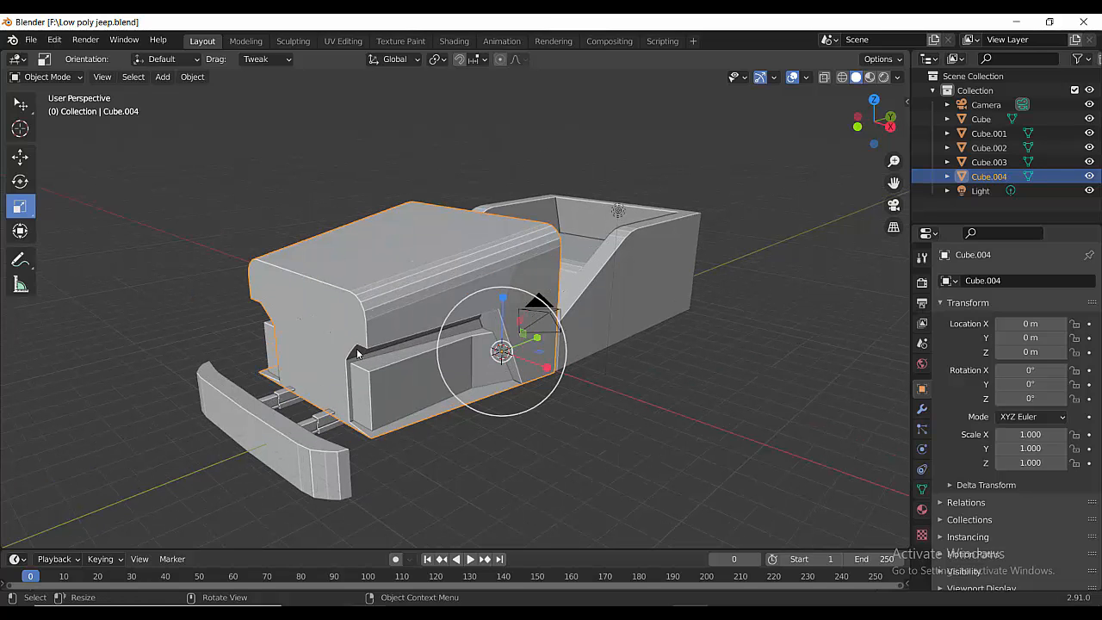
key("Tab")
middle_click_drag(322, 347, 293, 393)
key("3")
left_click(352, 293)
left_click(341, 349, "shift")
scroll(340, 373, "up", 1)
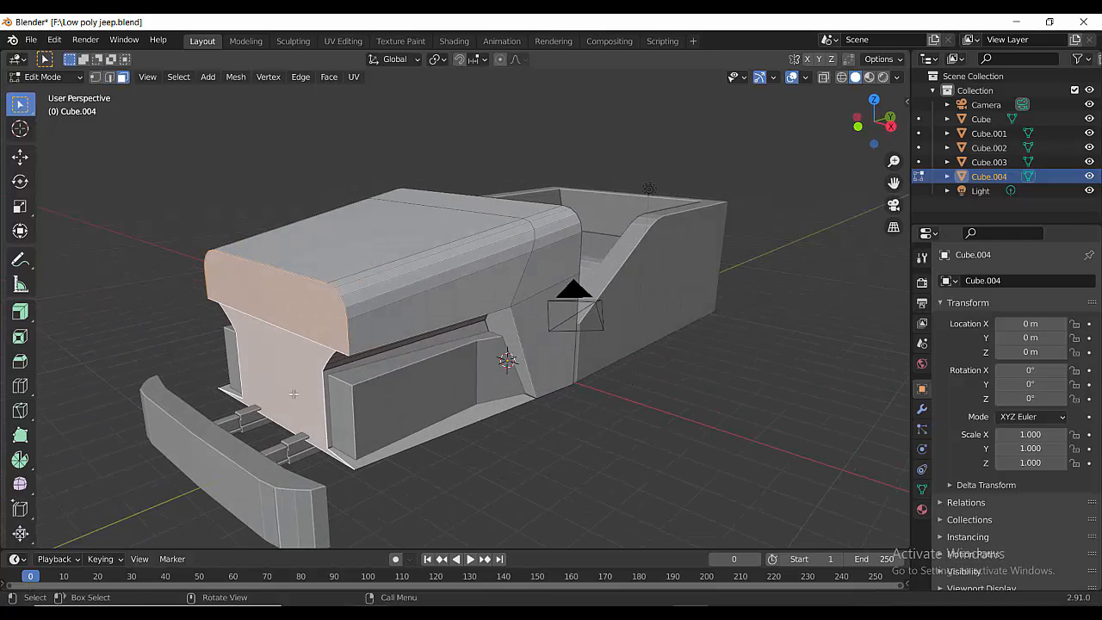
key("e")
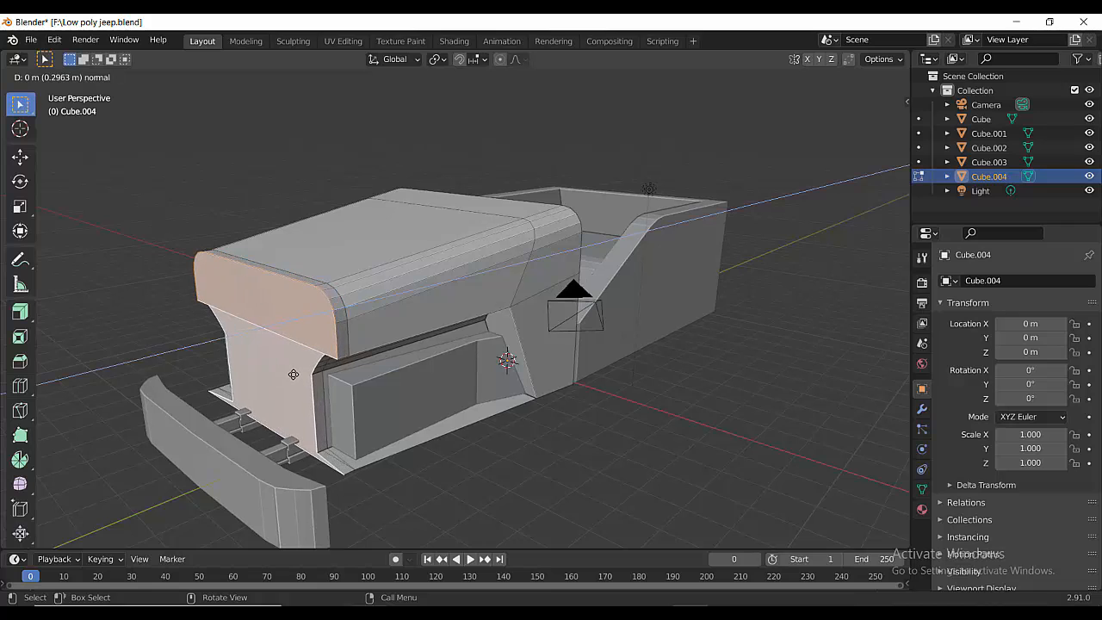
left_click(292, 374)
middle_click_drag(292, 374, 317, 343)
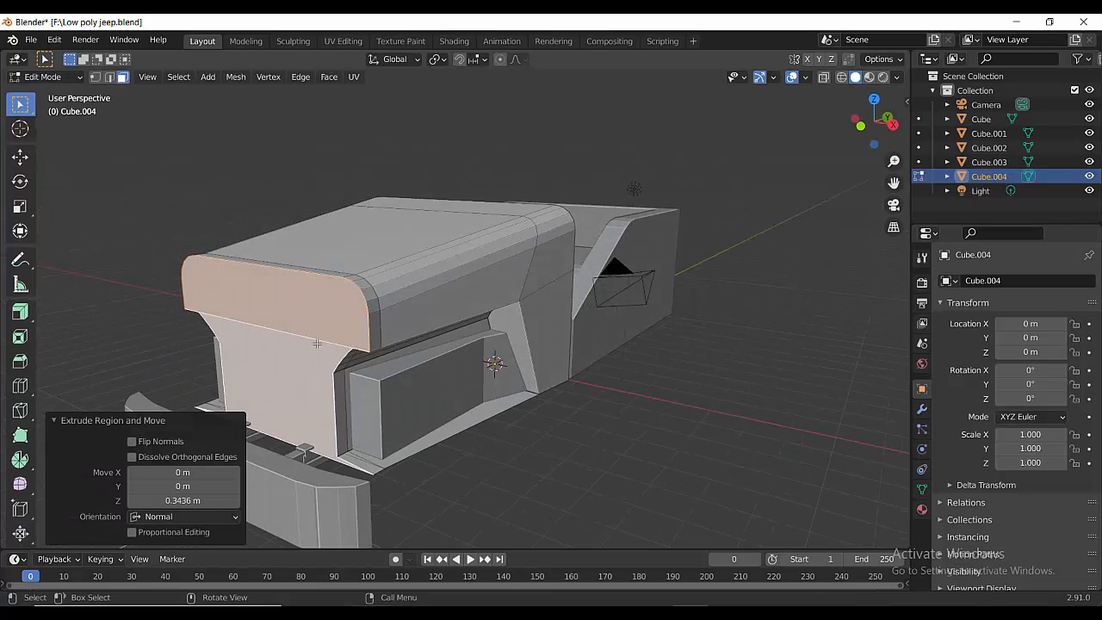
- Connect the two lower corner vertices of the hood's front face to split off the thin strip along its base
key("i")
right_click(489, 198)
scroll(345, 341, "up", 8)
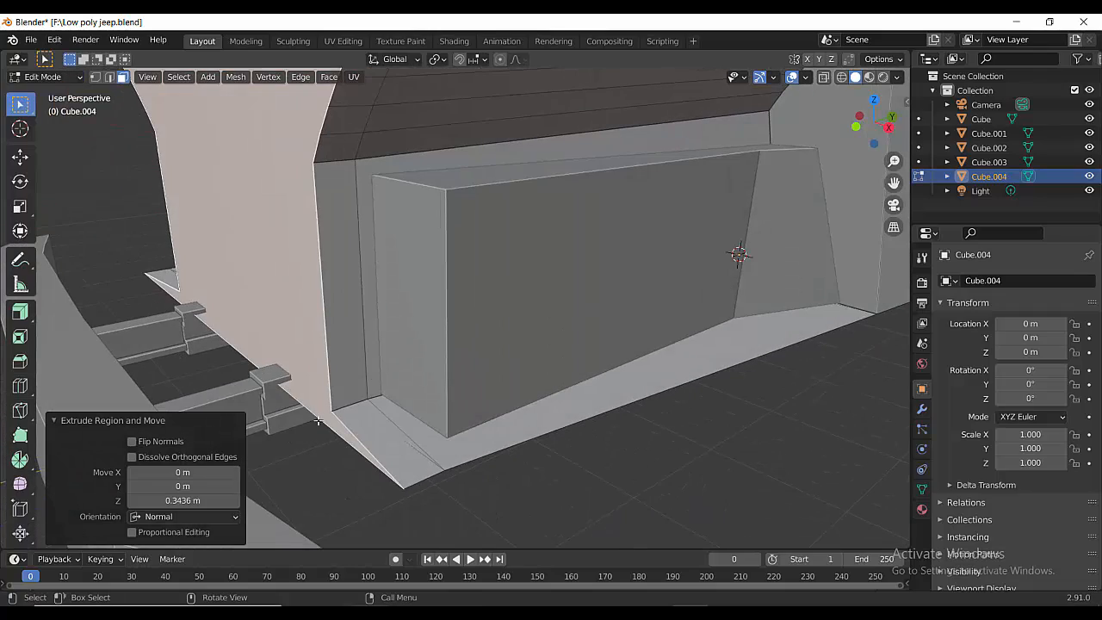
middle_click_drag(309, 449, 434, 422)
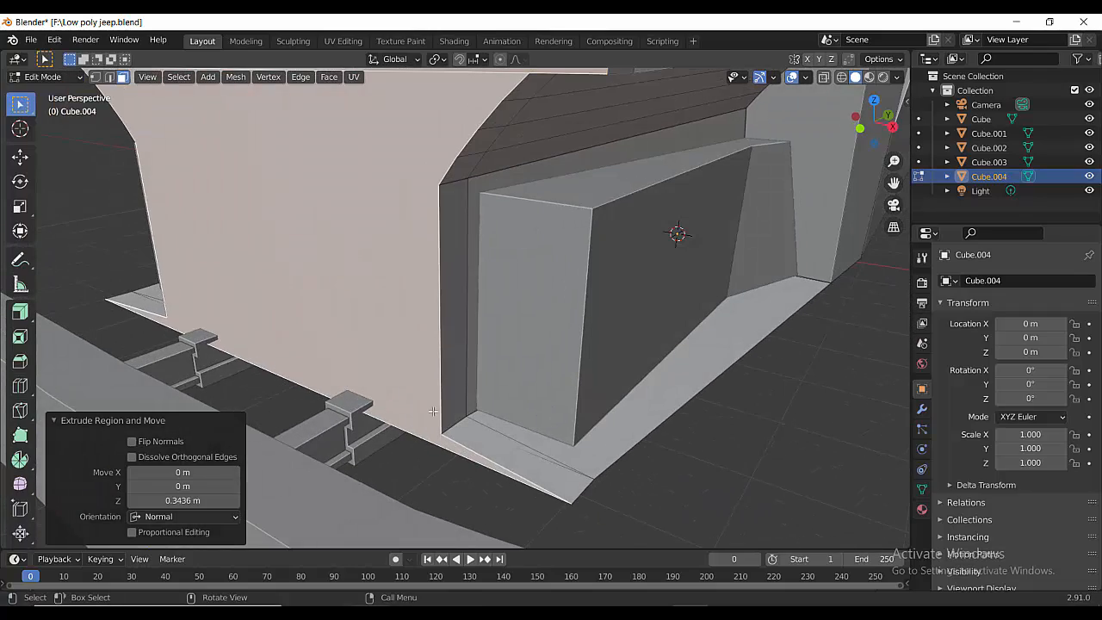
key("1")
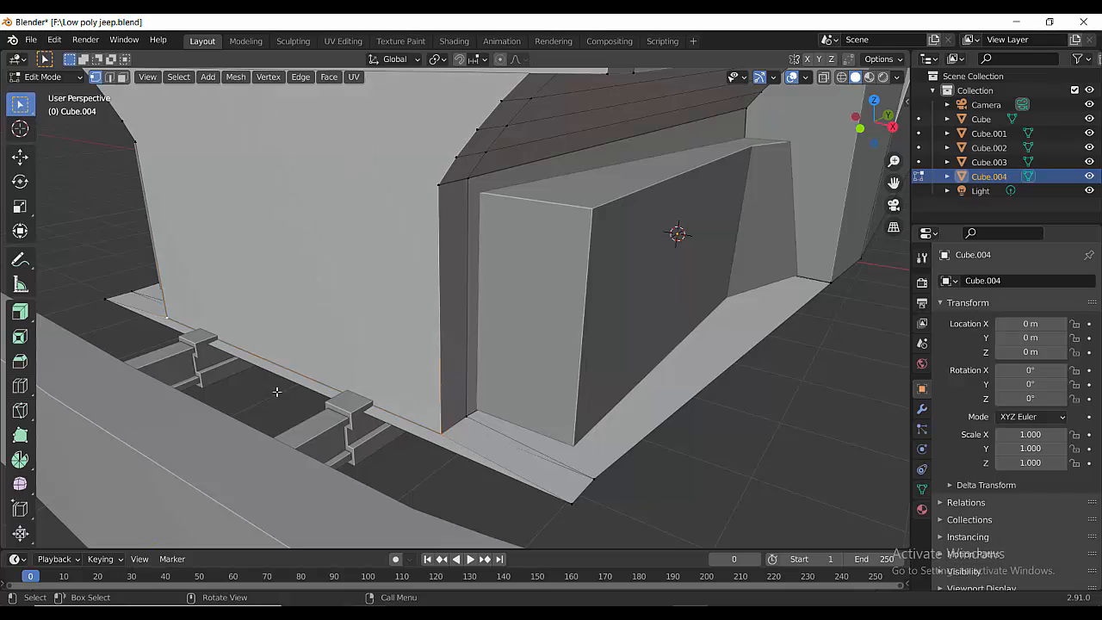
middle_click_drag(277, 392, 307, 367)
- Inset the hood's upper and lower front faces together by about 0.11 m
key("3")
left_click(332, 371)
scroll(357, 285, "down", 2)
left_click(388, 152, "shift")
scroll(482, 202, "down", 1)
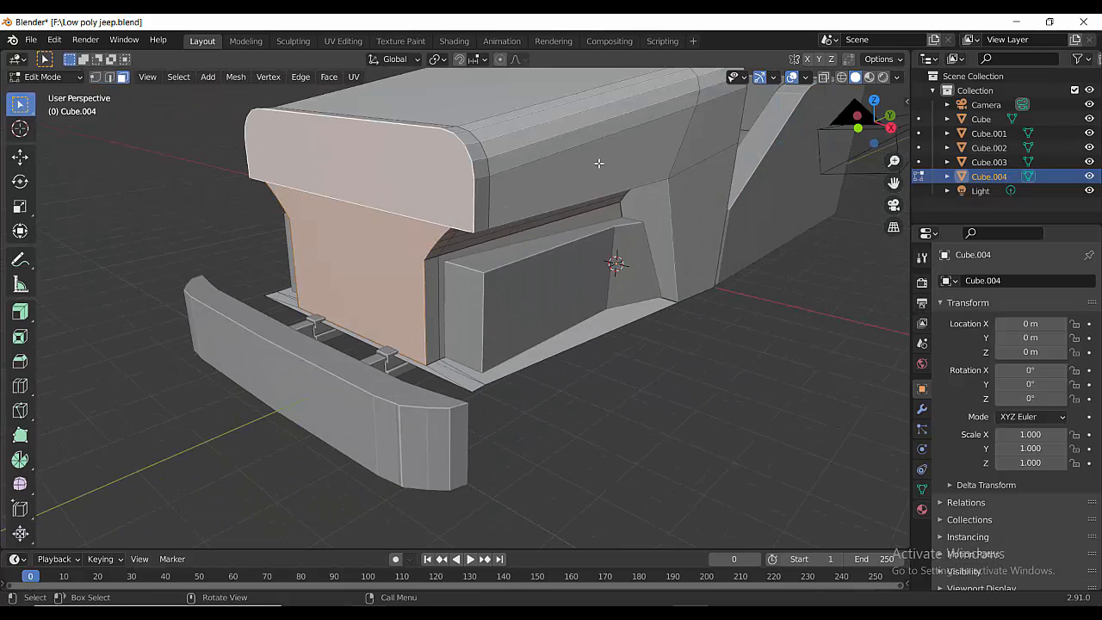
key("i")
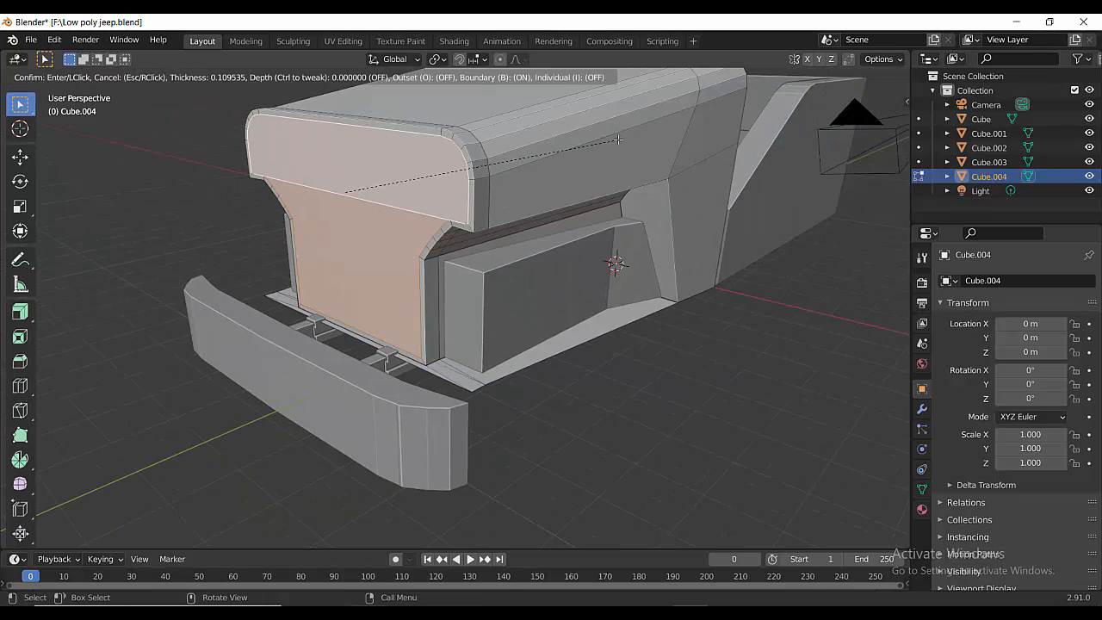
left_click(618, 140)
- Extrude the inset front faces slightly inward to recess the grille area, and save the file
middle_click_drag(456, 215, 656, 241)
key("e")
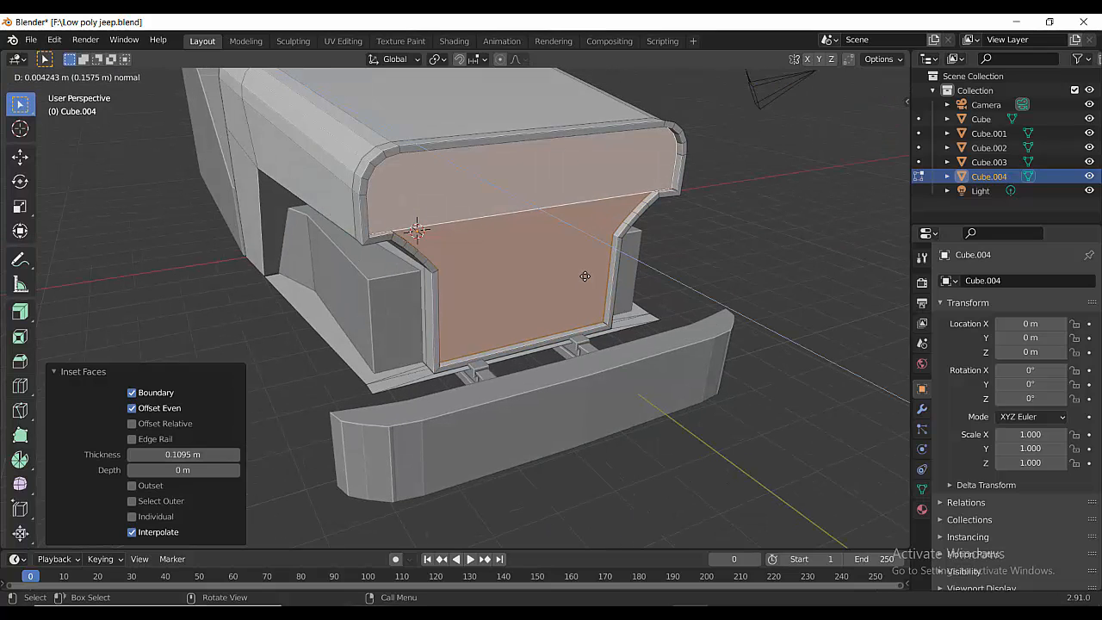
left_click(586, 277)
scroll(586, 277, "down", 2)
key("Tab")
middle_click_drag(711, 324, 537, 318)
key("ctrl+s")
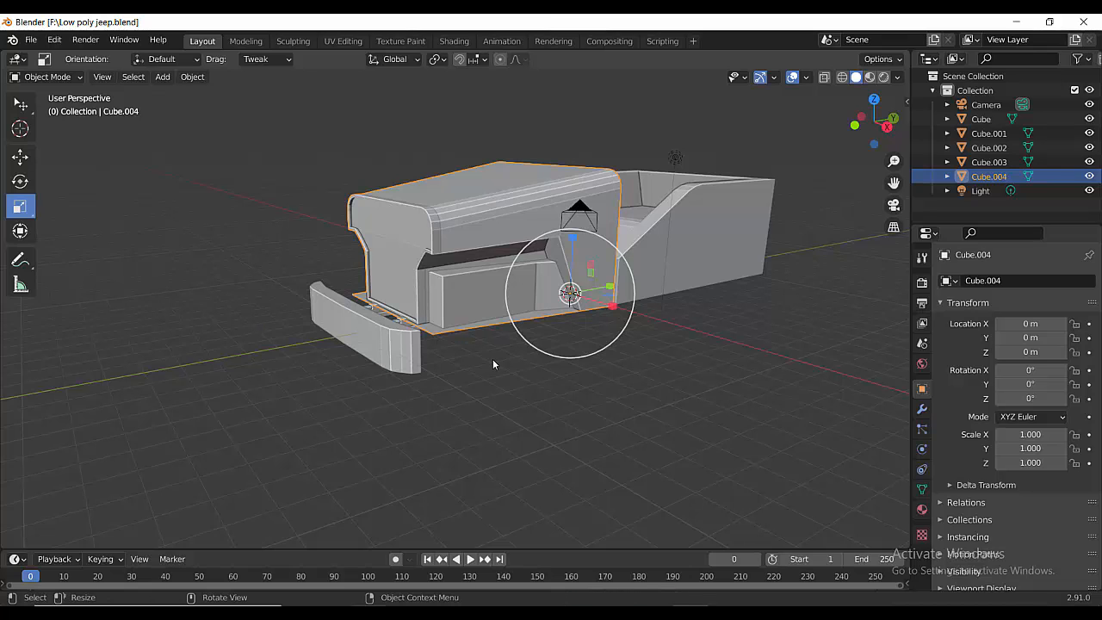
- Add a cylinder and move it about -10.97 m along Y, in front of the bumper
middle_click_drag(492, 364, 413, 304)
key("shift+a")
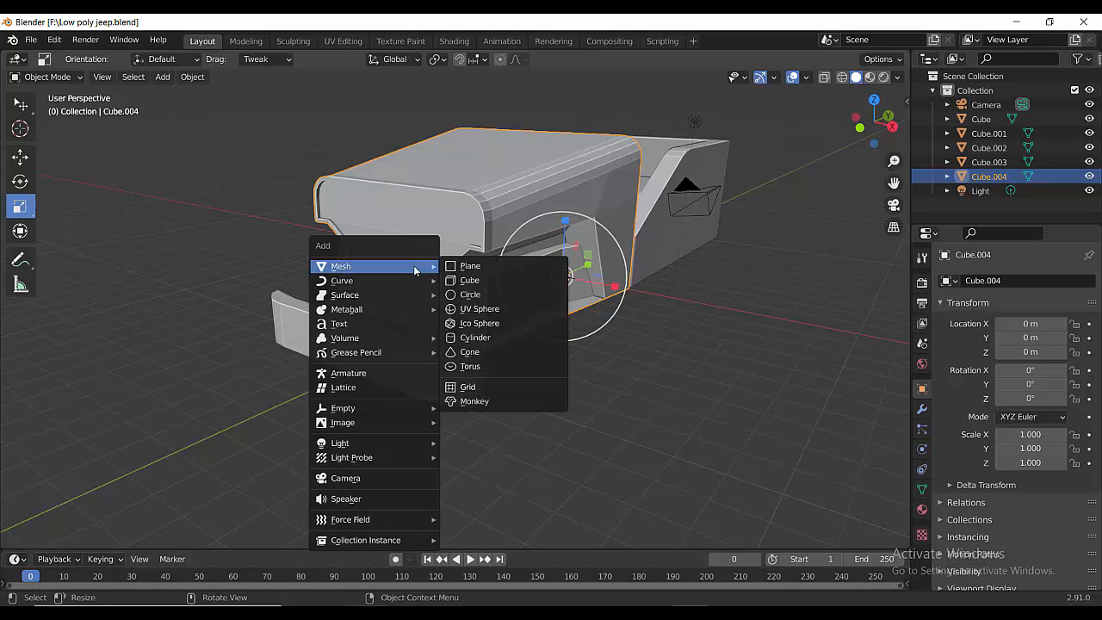
left_click(509, 334)
middle_click_drag(509, 345, 447, 355)
key("g")
key("y")
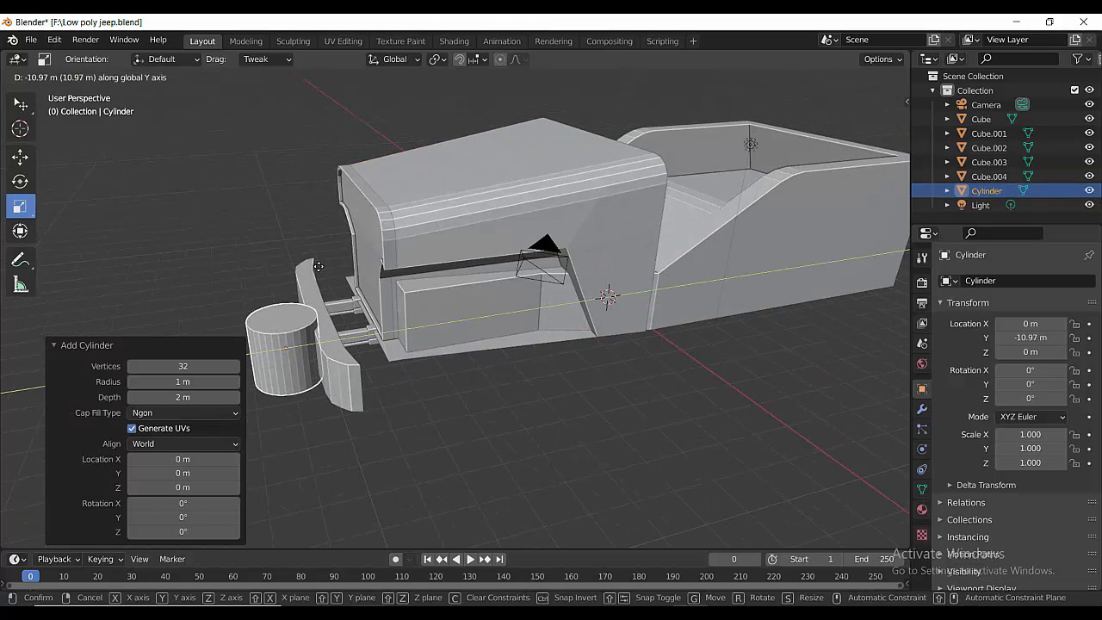
left_click(316, 331)
- Rotate the cylinder to 90° around X so its round face points forward
scroll(413, 320, "down", 2)
middle_click_drag(413, 320, 492, 320)
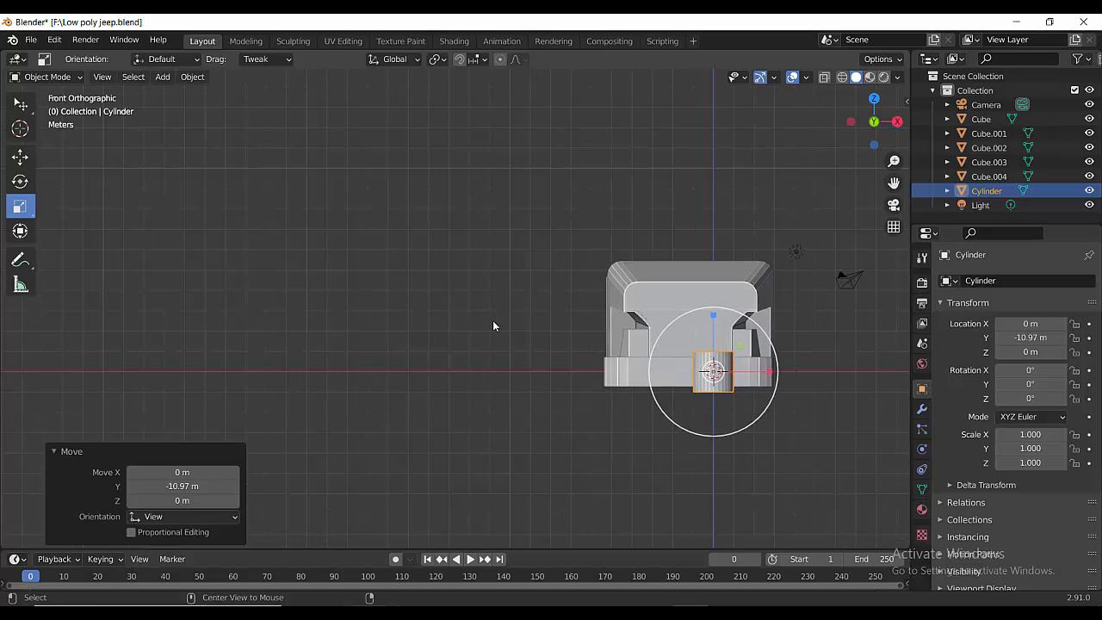
middle_click(695, 327, "alt")
scroll(513, 336, "up", 1)
middle_click_drag(560, 320, 587, 332, "alt")
key("r")
left_click(365, 377)
left_click(188, 483)
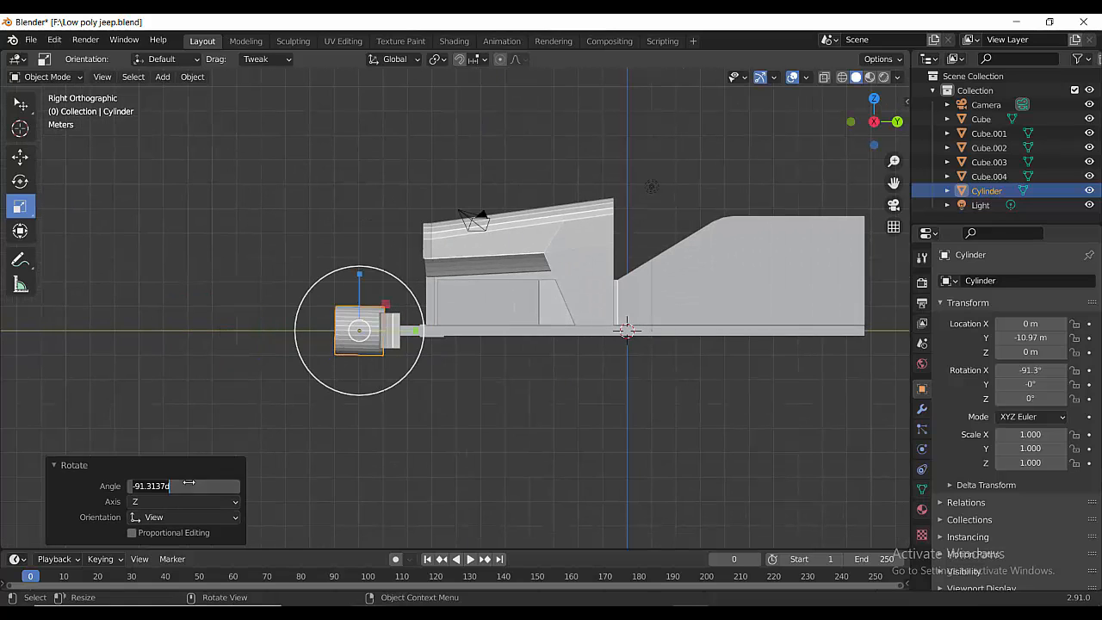
- Move the cylinder about 1.51 m along Y and 3.62 m up, in front of the hood's upper front
scroll(310, 432, "up", 2)
key("g")
left_click(393, 273)
scroll(473, 418, "up", 1)
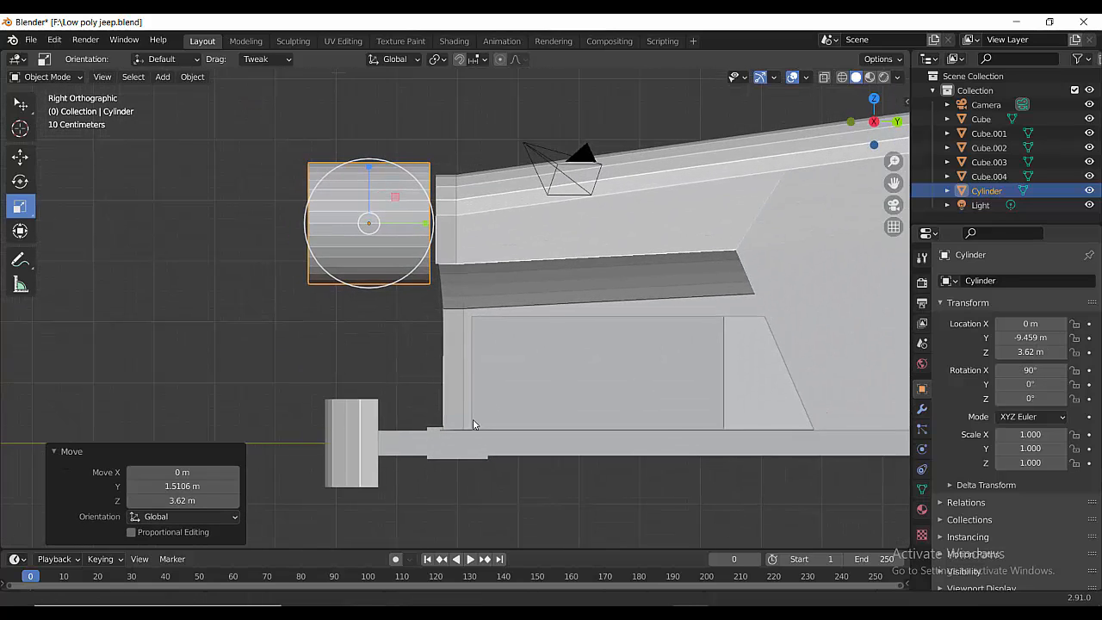
- Scale the headlight cylinder uniformly to 0.594
key("s")
left_click(563, 157)
scroll(563, 158, "down", 2)
middle_click_drag(517, 250, 440, 270, "alt")
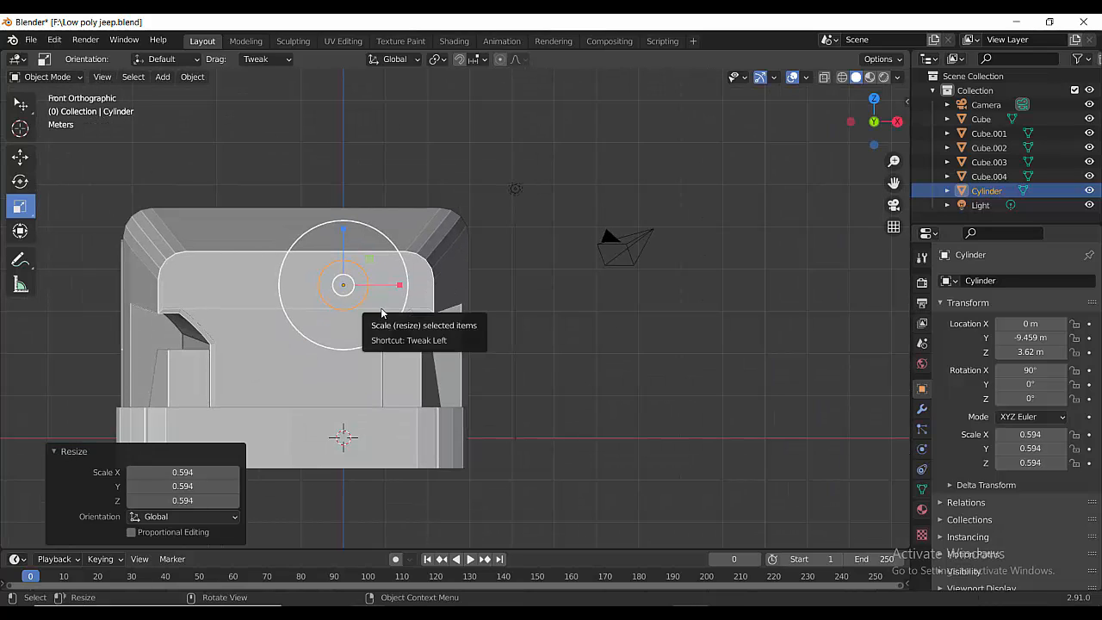
- Move the cylinder to about 1.37 m in X at the hood's upper front corner and scale it to 0.560
key("g")
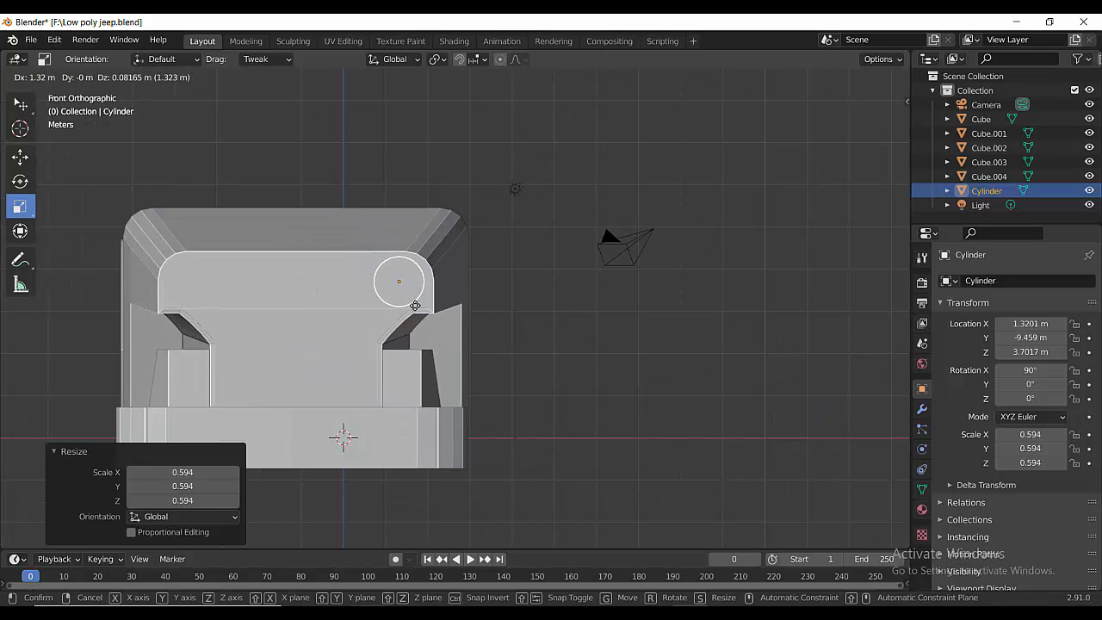
left_click(641, 127)
key("s")
left_click(637, 130)
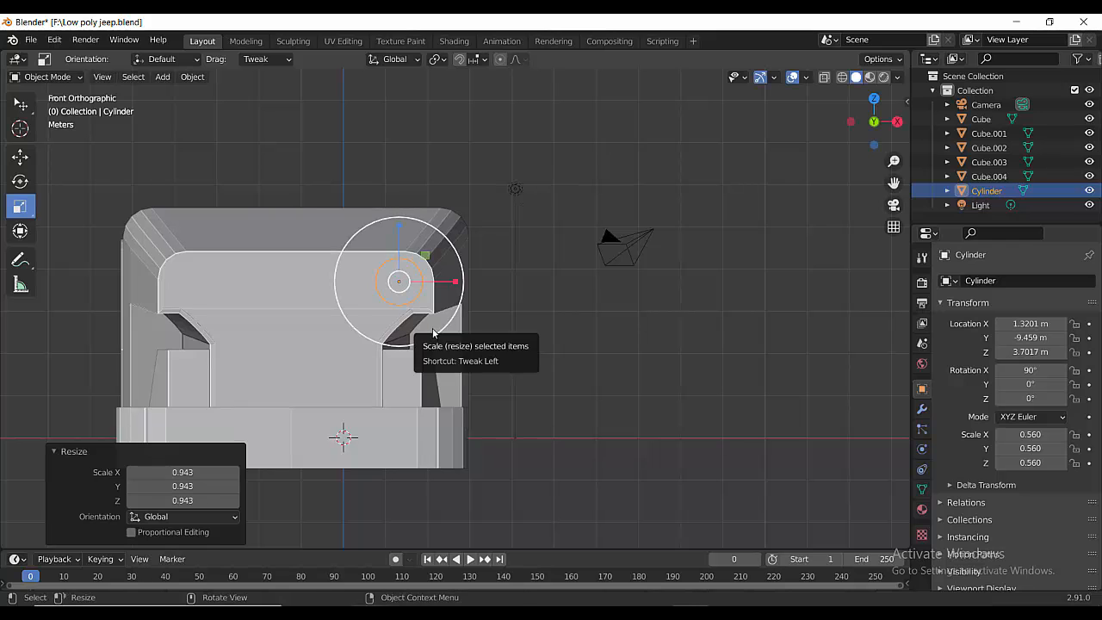
key("w")
key("g")
left_click(440, 291)
- Duplicate the cylinder about -5 m along X to the hood's opposite upper front corner
key("shift+d")
key("x")
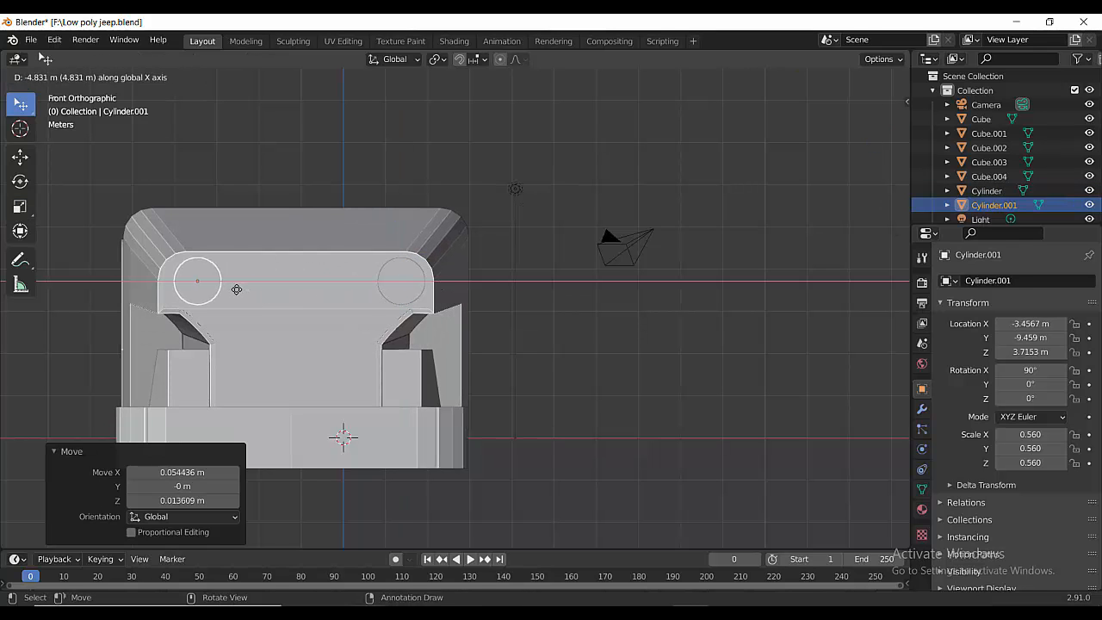
left_click(229, 285)
- Duplicate the original cylinder about -2.93 m along Y, placing a spare copy in front of the hood
mouse_move(487, 349)
middle_mouse_down()
mouse_move(400, 384)
mouse_move(479, 365)
middle_mouse_up()
scroll(479, 370, "up", 1)
left_click(497, 327)
key("shift+d")
middle_click_drag(496, 327, 336, 394)
left_click(328, 396)
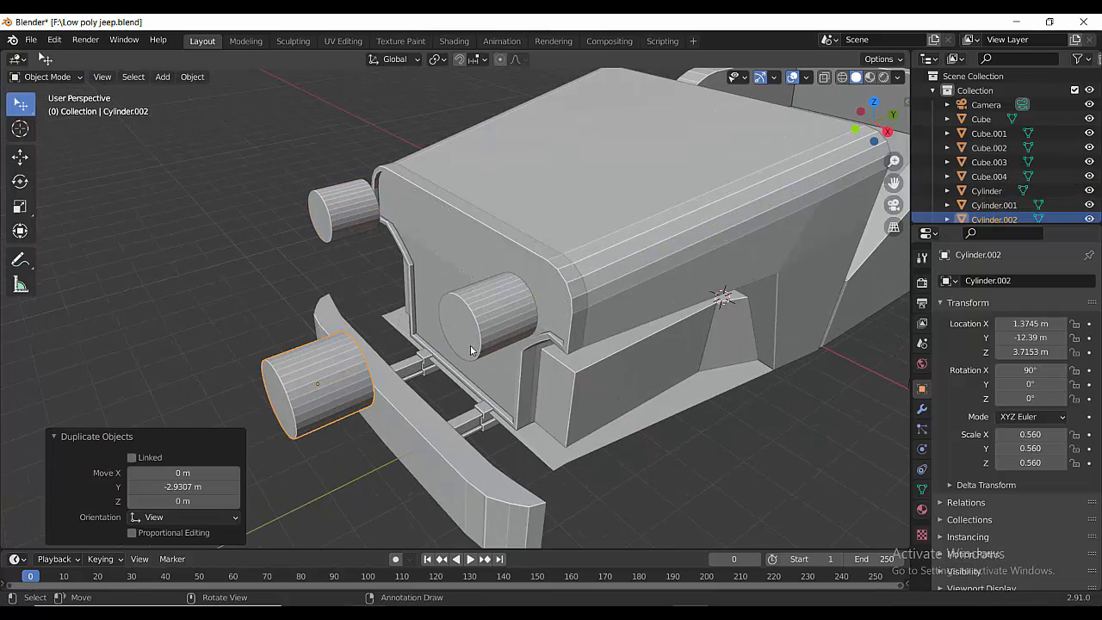
- Move both hood-side cylinders about 0.764 m along Y into the hood's front and join them into one object
left_click(472, 344)
left_click(349, 215, "shift")
middle_click_drag(471, 320, 450, 319)
key("shift+space")
key("g")
left_click_drag(454, 246, 499, 237)
scroll(378, 323, "up", 2)
mouse_move(371, 329)
middle_mouse_down()
mouse_move(417, 337)
mouse_move(391, 328)
middle_mouse_up()
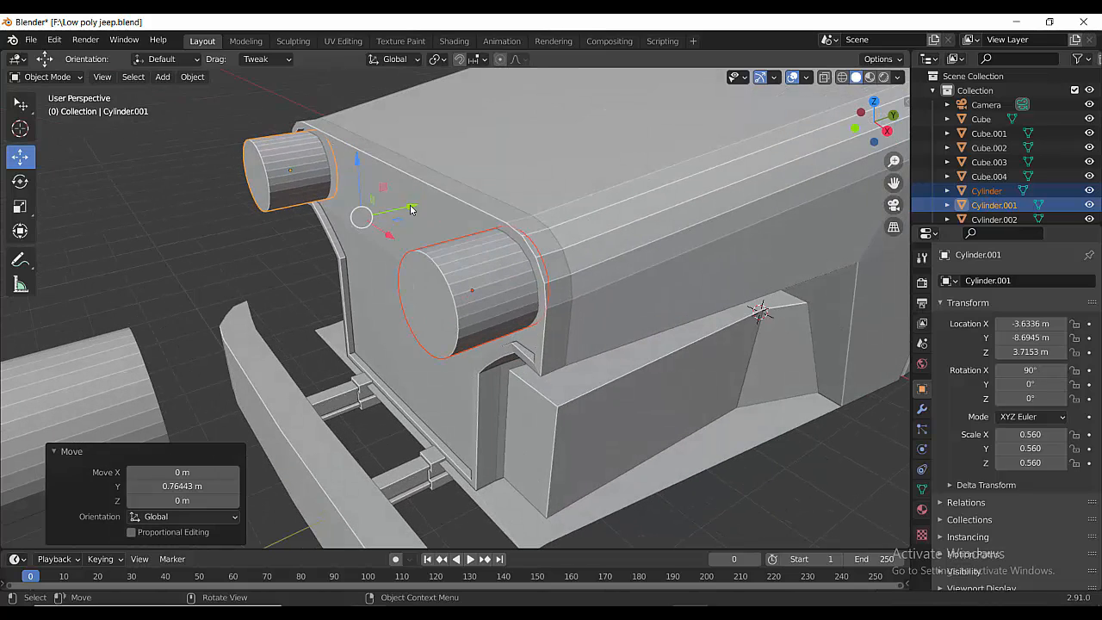
key("ctrl+j")
- Cut the joined cylinders out of the hood body with an applied Boolean Difference modifier and delete the cylinders
left_click(489, 213)
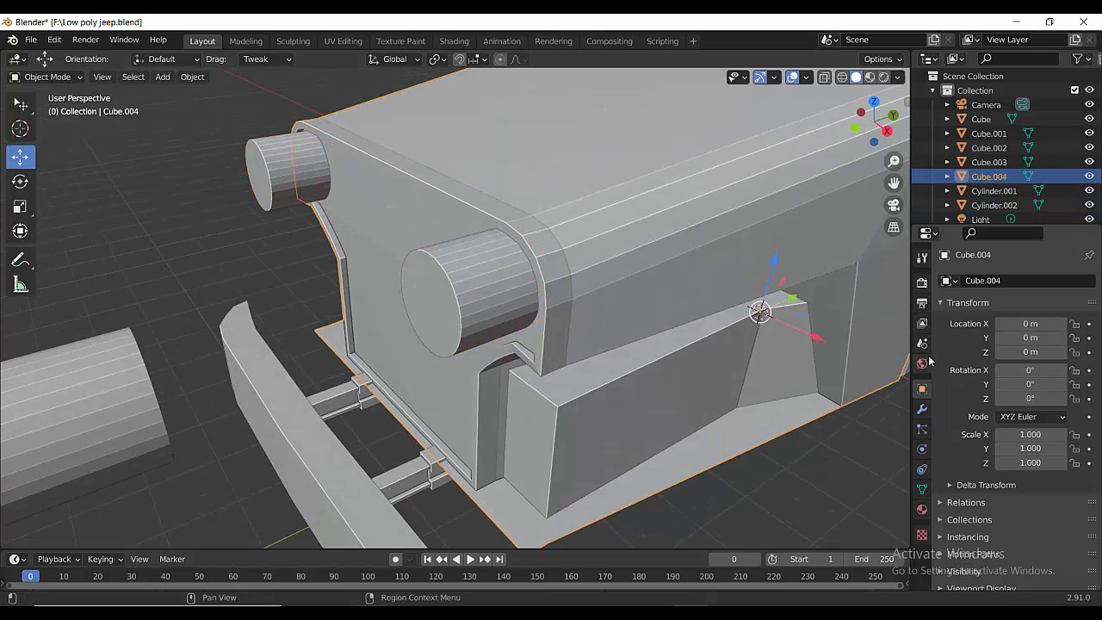
left_click(922, 409)
left_click(1015, 280)
left_click(804, 358)
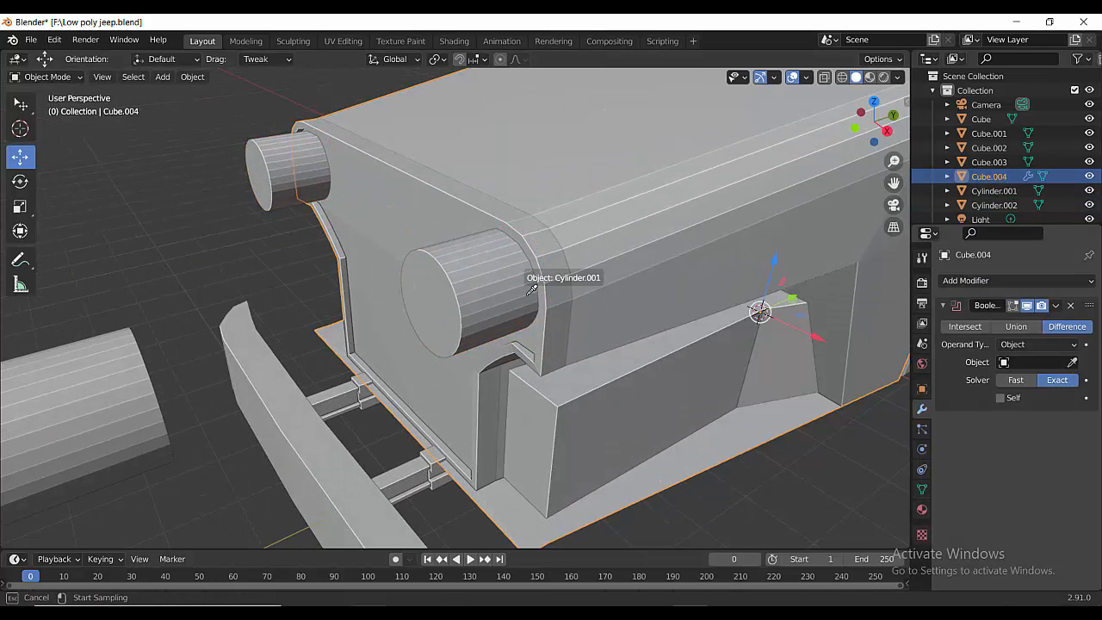
left_click(531, 290)
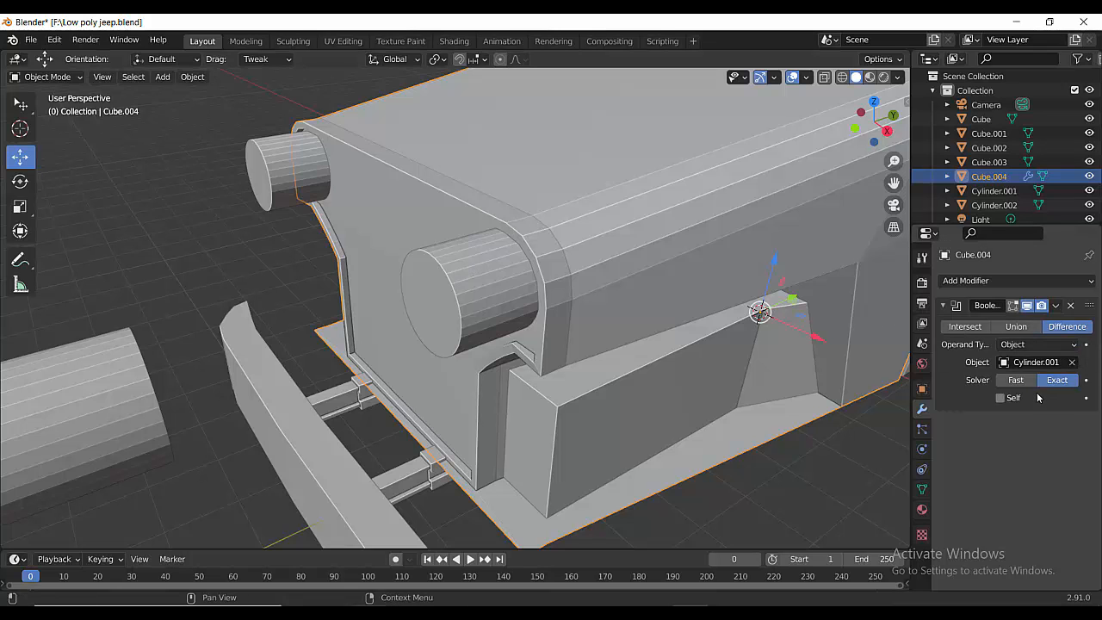
left_click(1055, 305)
left_click(991, 317)
left_click(461, 299)
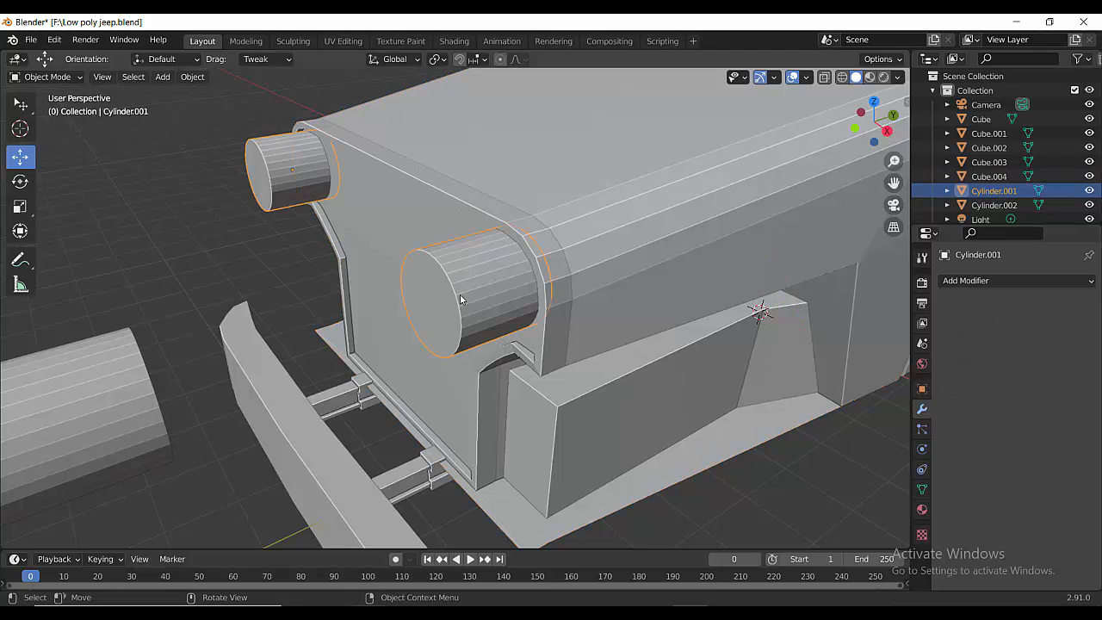
key("Delete")
- Flatten the spare cylinder by scaling it 0.258 along Y and apply its transforms
middle_click_drag(460, 298, 389, 274)
left_click(270, 320)
key("s")
key("y")
left_click(267, 321)
key("shift+a")
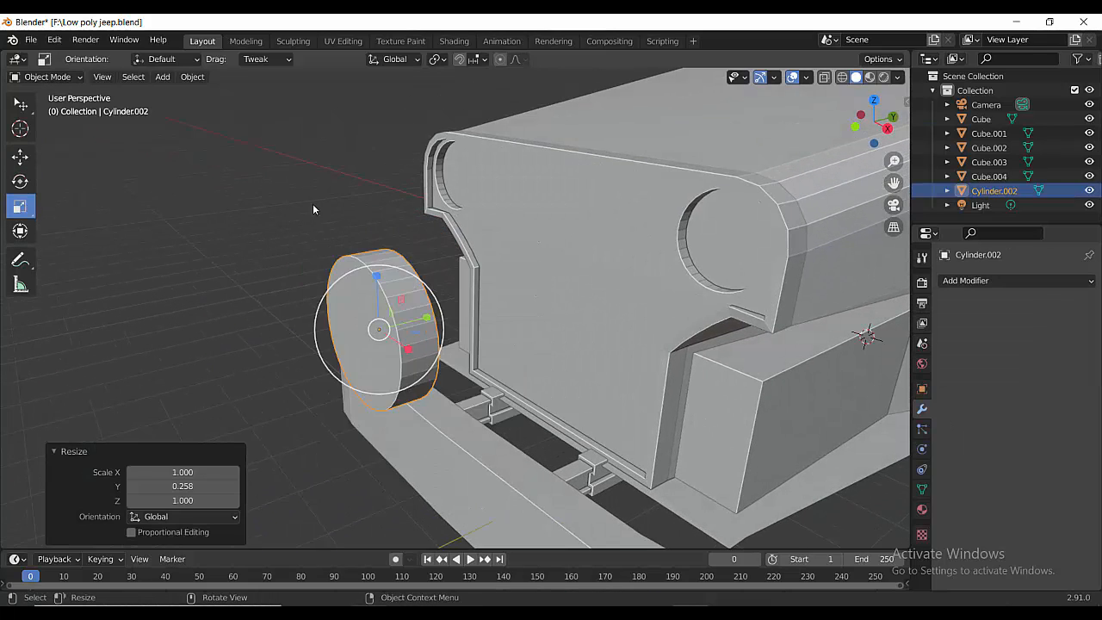
key("ctrl+a")
left_click(370, 301)
- Bevel the front rim of the flattened cylinder with a 0.22 m width, 3 segments and a 0.500 shape
key("Tab")
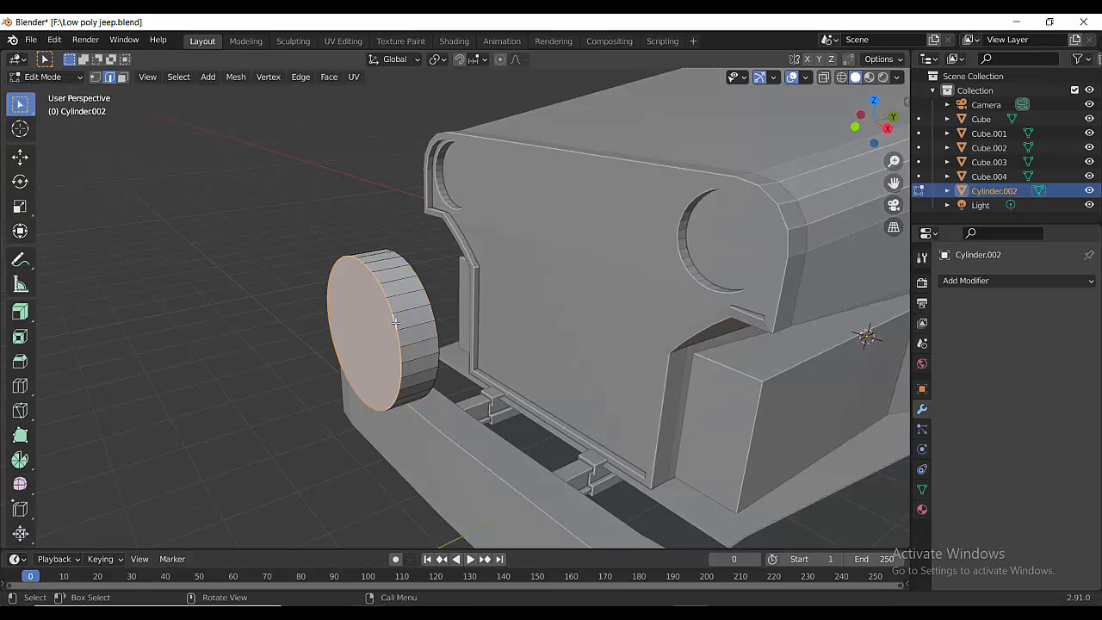
key("ctrl+b")
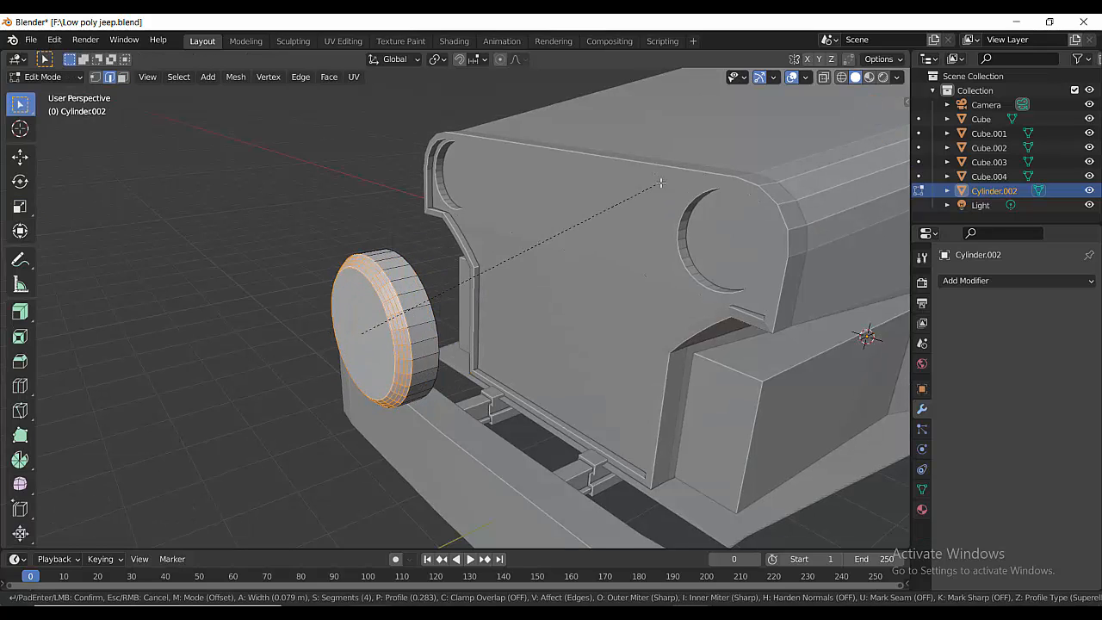
scroll(676, 179, "down", 1)
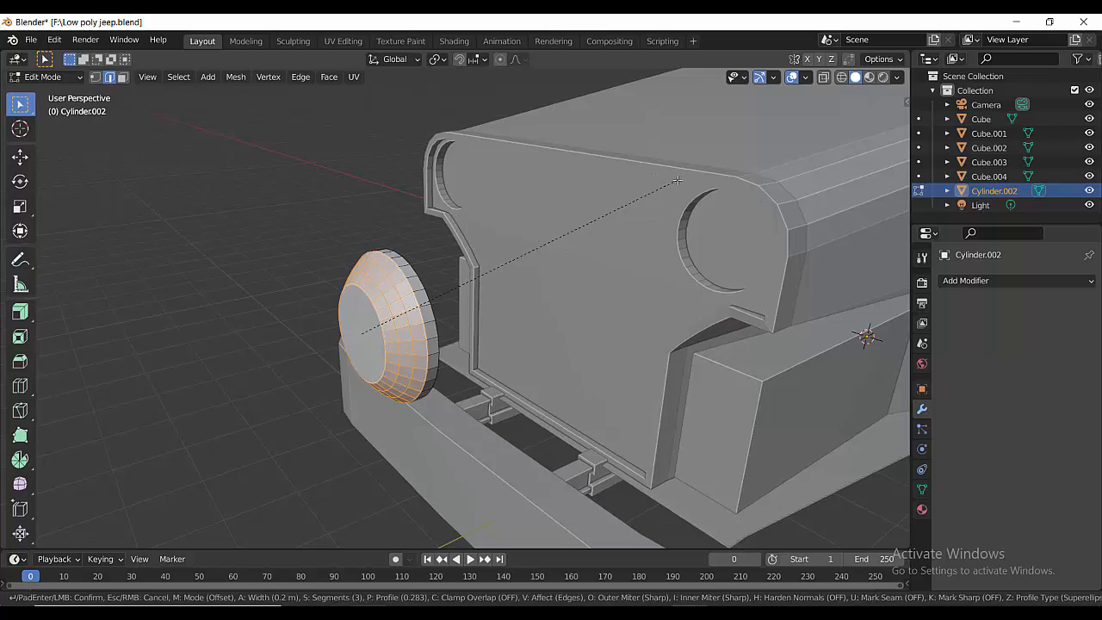
left_click(678, 179)
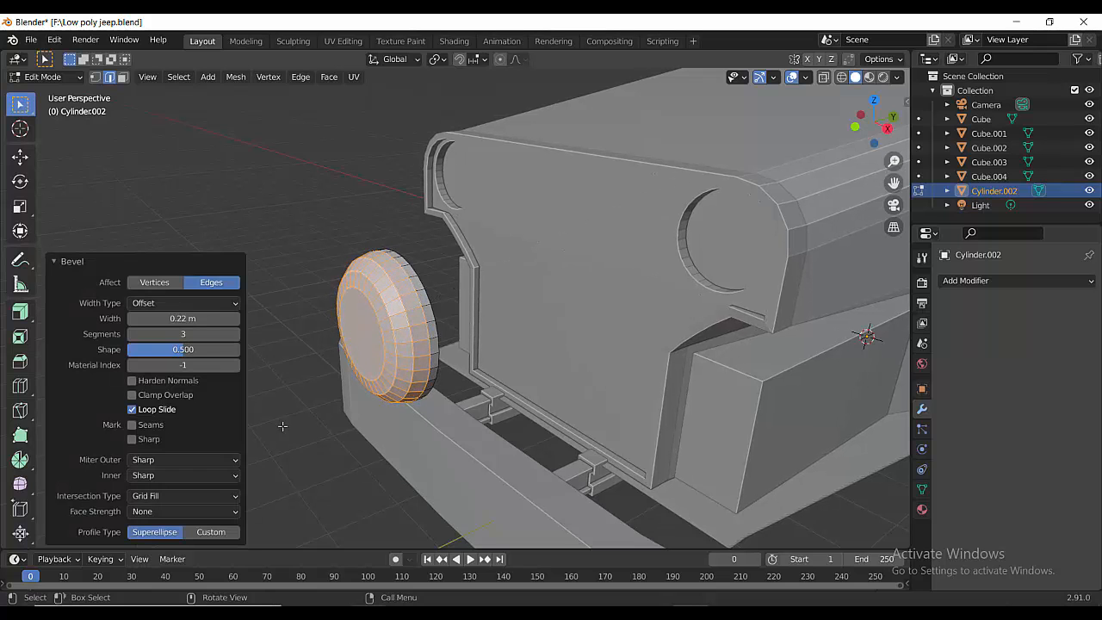
middle_click_drag(283, 426, 307, 391)
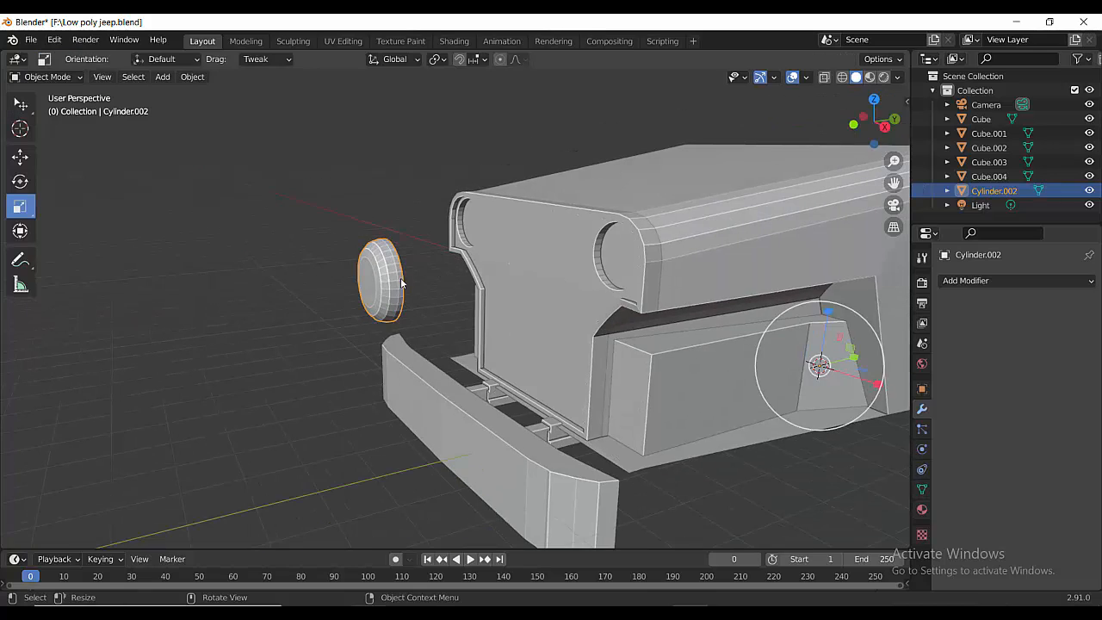
- Set the origin of the beveled headlight disc to its geometry
right_click(400, 277)
mouse_move(390, 263)
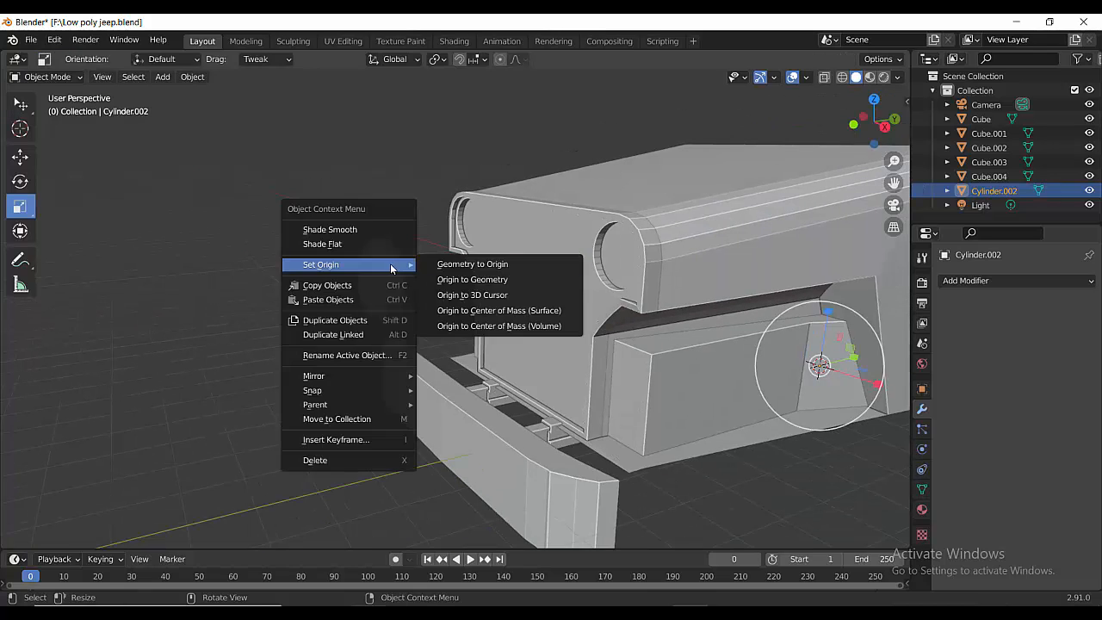
left_click(467, 278)
left_click_drag(428, 250, 424, 253)
- Move the headlight disc about 4.184 m along Y into the round recess in the hood's front
middle_click_drag(541, 230, 504, 308, "shift")
key("KP_1")
scroll(535, 283, "down", 2)
scroll(504, 308, "up", 3)
key("g")
key("y")
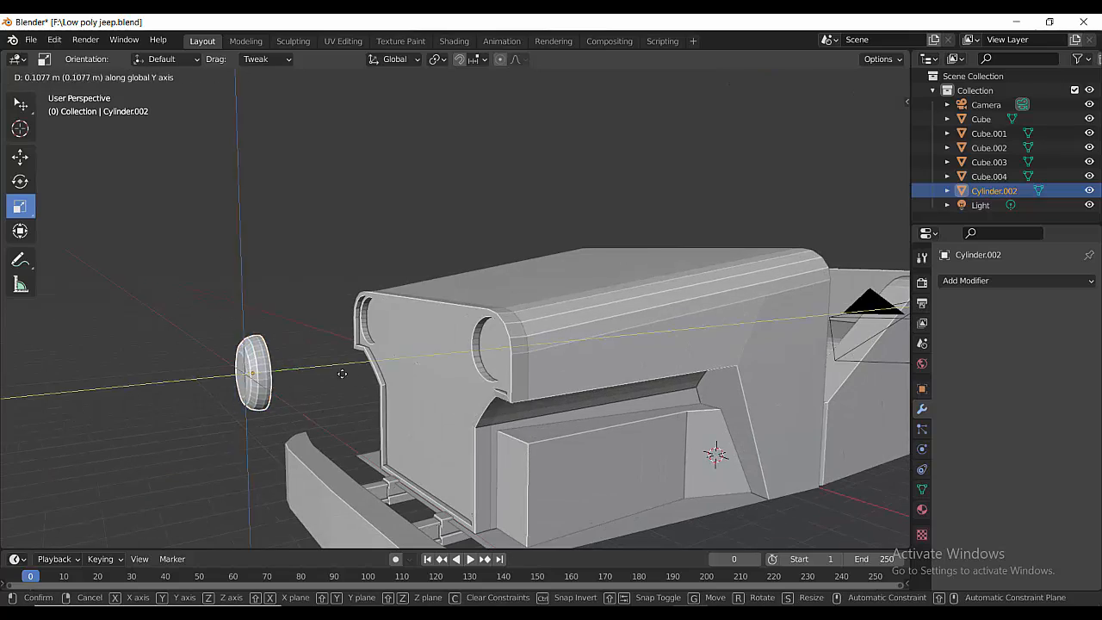
left_click(582, 362)
- Frame the headlight disc and shift it about -0.037 m along Y within its recess
key("grave")
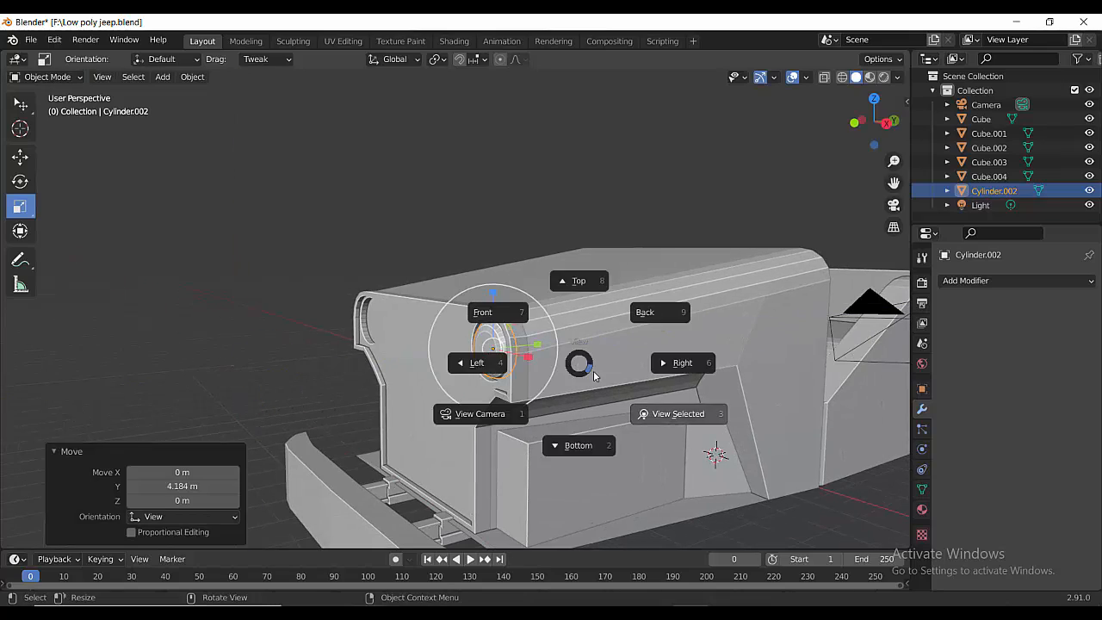
left_click(678, 413)
middle_click_drag(487, 418, 578, 416)
left_click(22, 156)
middle_click_drag(491, 346, 423, 352)
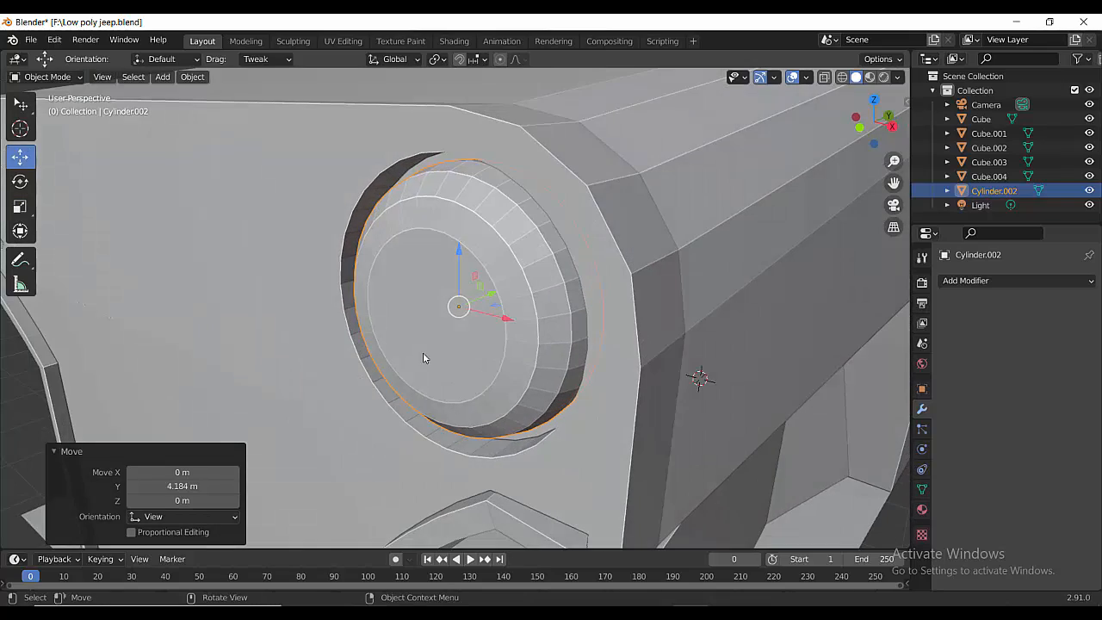
mouse_move(488, 297)
left_mouse_down()
mouse_move(462, 310)
mouse_move(487, 303)
left_mouse_up()
middle_click_drag(431, 331, 541, 270)
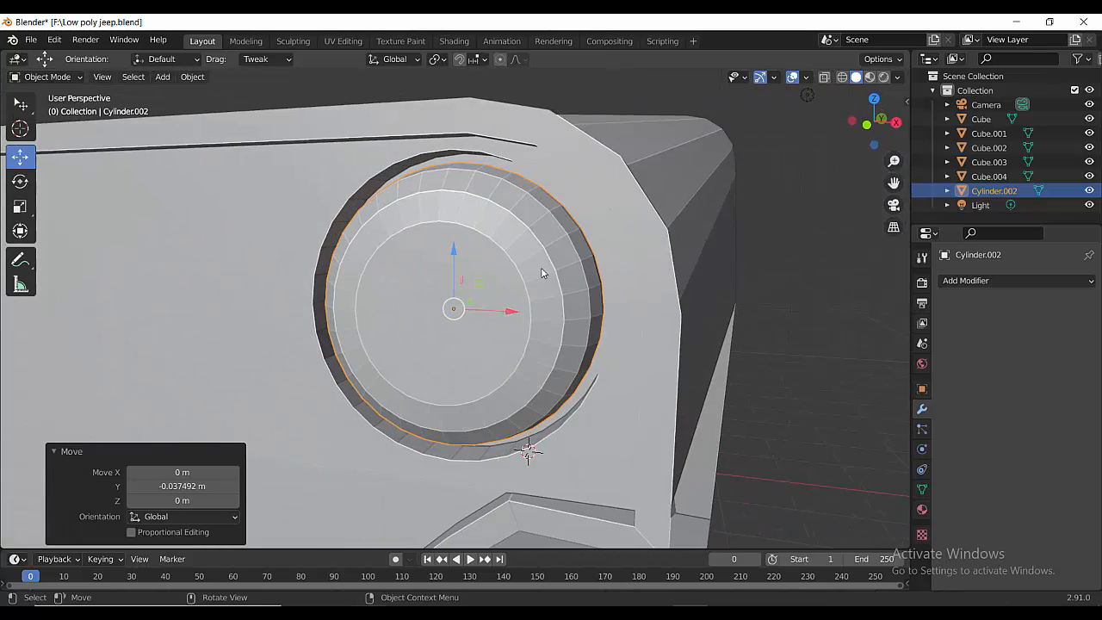
- Scale the headlight disc uniformly by 0.937 to leave a small gap inside the recess
key("s")
left_click(652, 238)
middle_click_drag(651, 238, 386, 342)
key("s")
left_click(482, 340)
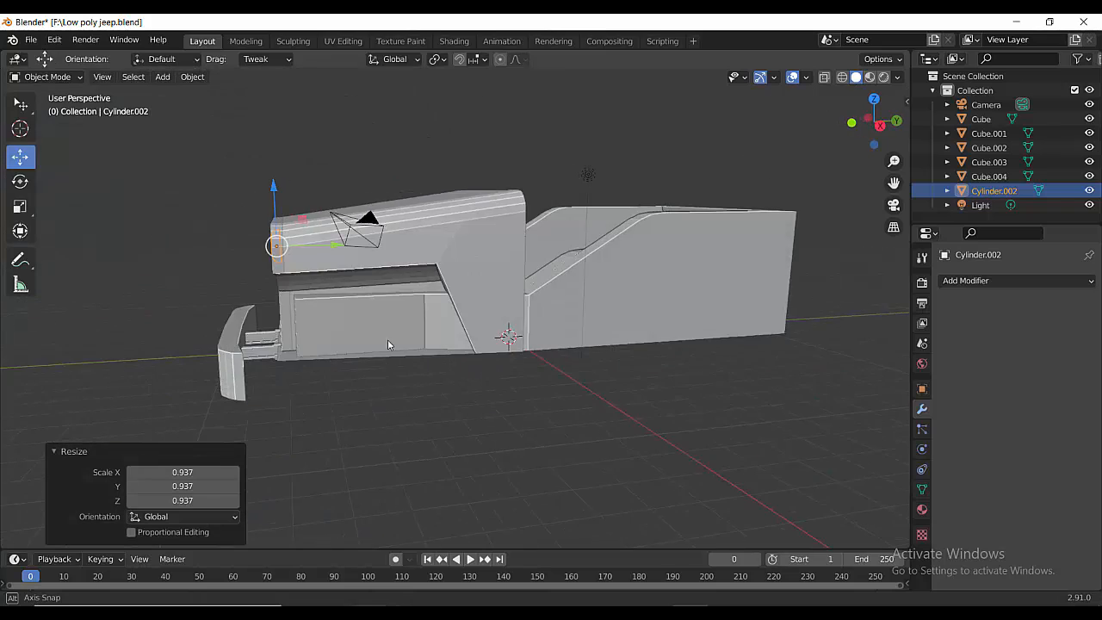
- Duplicate the headlight about -5.02 m along X into the opposite recess
key("KP_1")
key("shift+d")
key("x")
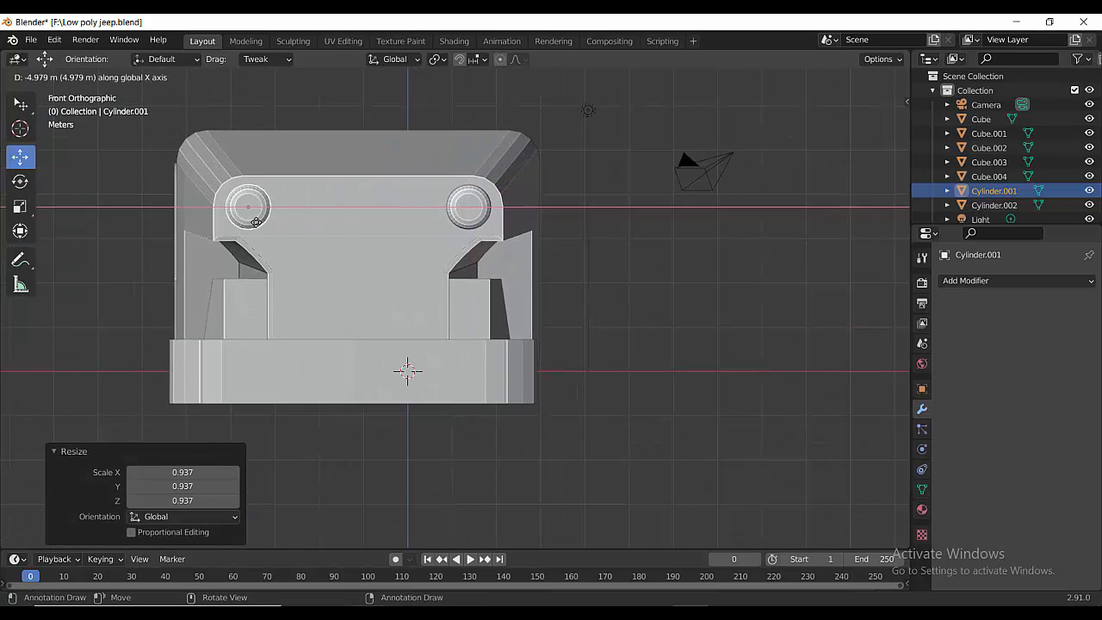
left_click(255, 222)
- Center the duplicated headlight in its recess in wireframe by moving it about 0.018 m along X, and save the file
key("shift+z")
scroll(348, 224, "up", 3)
middle_click_drag(347, 224, 669, 354, "shift")
scroll(670, 353, "up", 4)
key("g")
key("x")
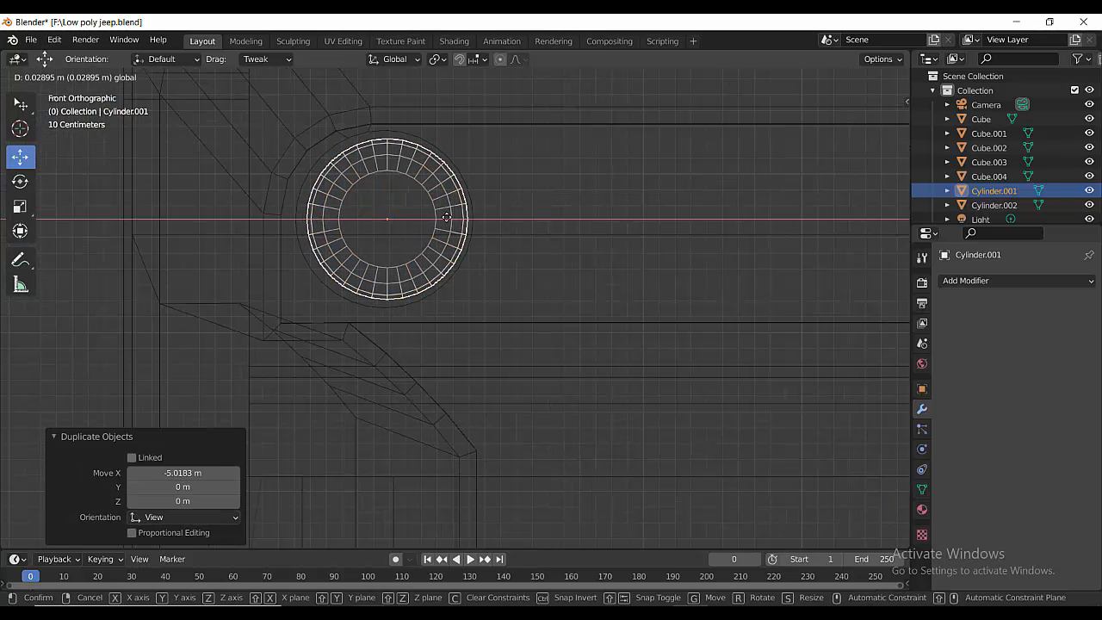
left_click(454, 235)
key("shift+z")
scroll(722, 285, "down", 8)
mouse_move(671, 301)
middle_mouse_down()
mouse_move(582, 348)
mouse_move(580, 328)
middle_mouse_up()
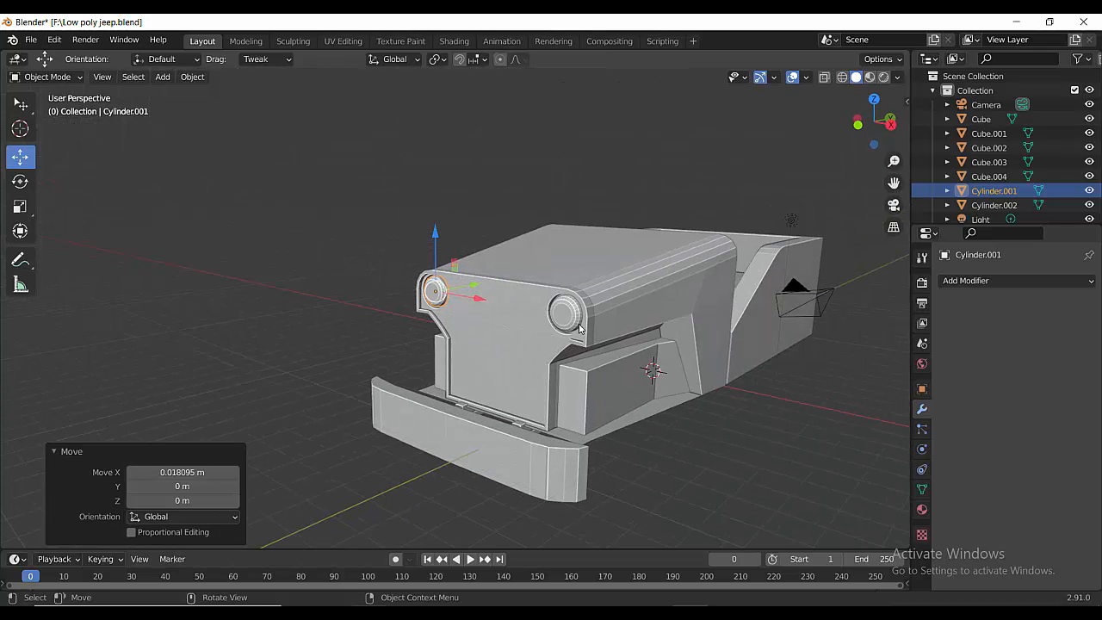
scroll(579, 328, "down", 2)
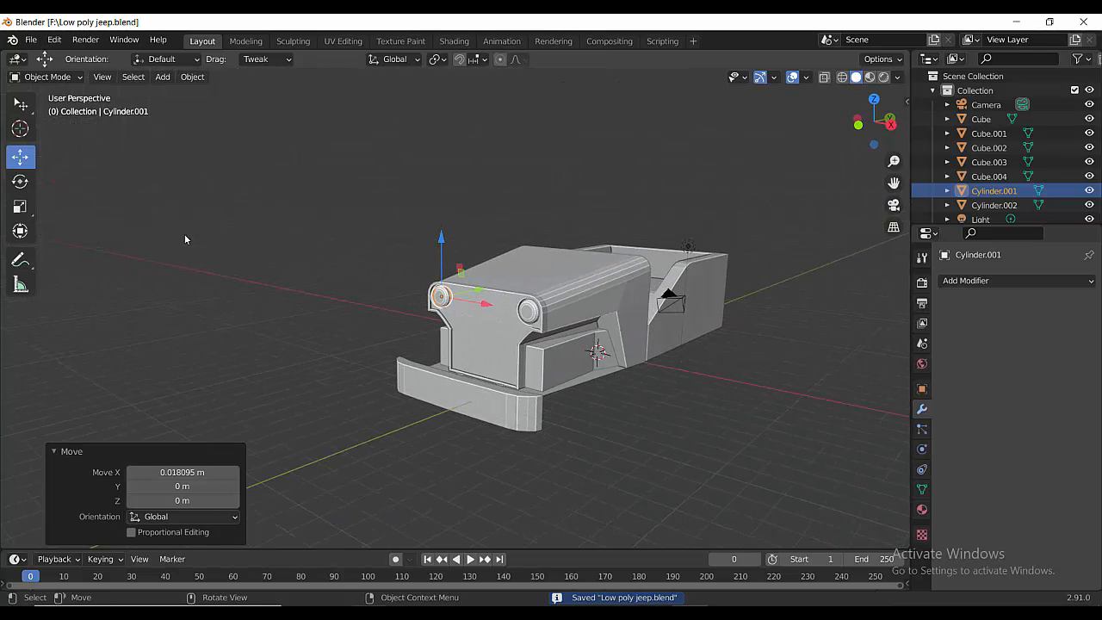
- Add a 2 m cube, move it along Y in front of the grille and raise it about 2.35 m
key("shift+a")
left_click(656, 325)
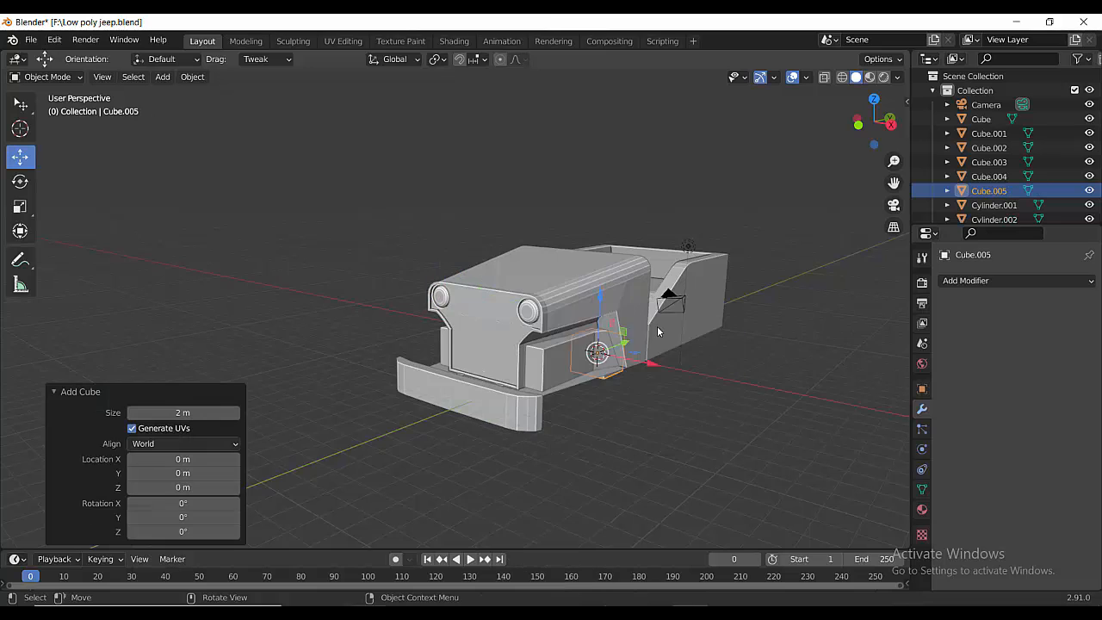
middle_click_drag(656, 325, 659, 377)
key("g")
key("y")
left_click(489, 390)
left_click_drag(458, 351, 458, 299)
- Set the viewport shading color to Random
left_click(896, 77)
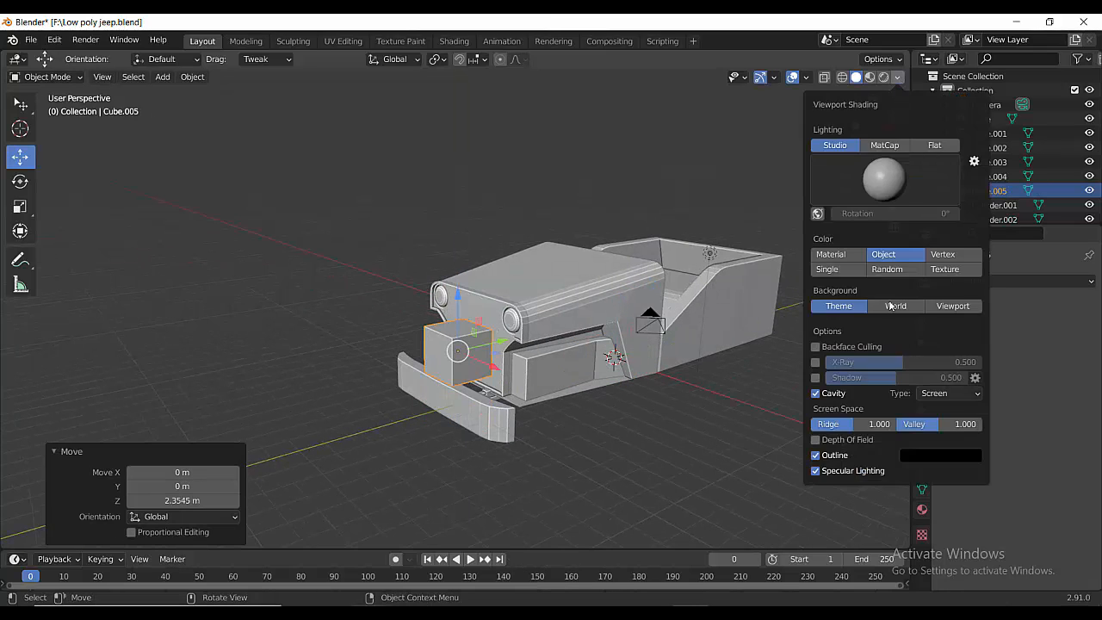
left_click(894, 267)
- Scale the new cube by 0.172 along X and shrink it along Y
scroll(612, 364, "up", 2)
middle_click_drag(518, 400, 443, 366)
key("s")
key("x")
left_click(470, 384)
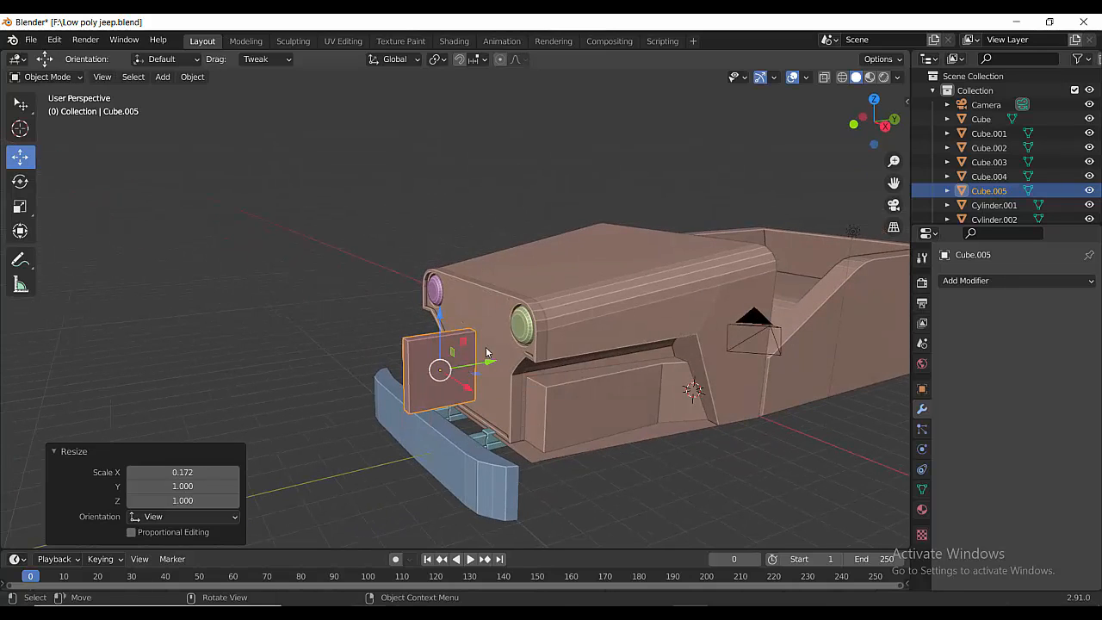
key("s")
key("y")
left_click(462, 362)
- Place the block near the grille's negative X side and resize it into a tall narrow slat, scaling X by 0.708
middle_click_drag(458, 406, 525, 486)
key("KP_1")
scroll(531, 271, "up", 3)
middle_click_drag(248, 370, 593, 384, "shift")
scroll(593, 384, "up", 1)
left_click_drag(519, 263, 370, 227)
left_click_drag(426, 303, 406, 303)
- Shift the slat about -0.23 m in X and 0.23 m up beside the headlight, and stretch it slightly along Z
key("g")
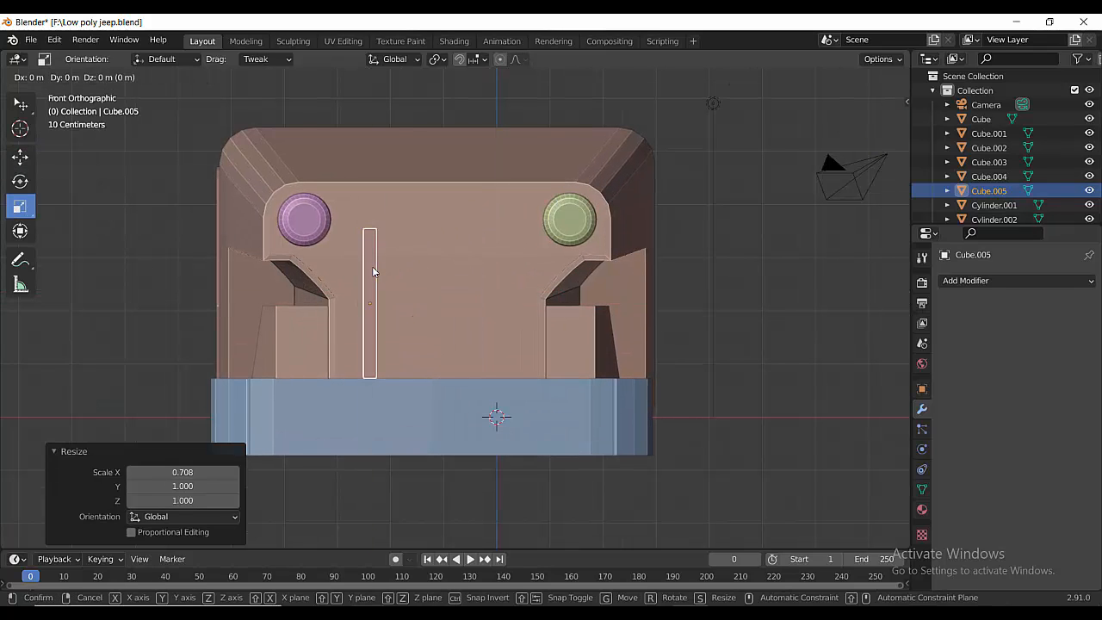
left_click(356, 261)
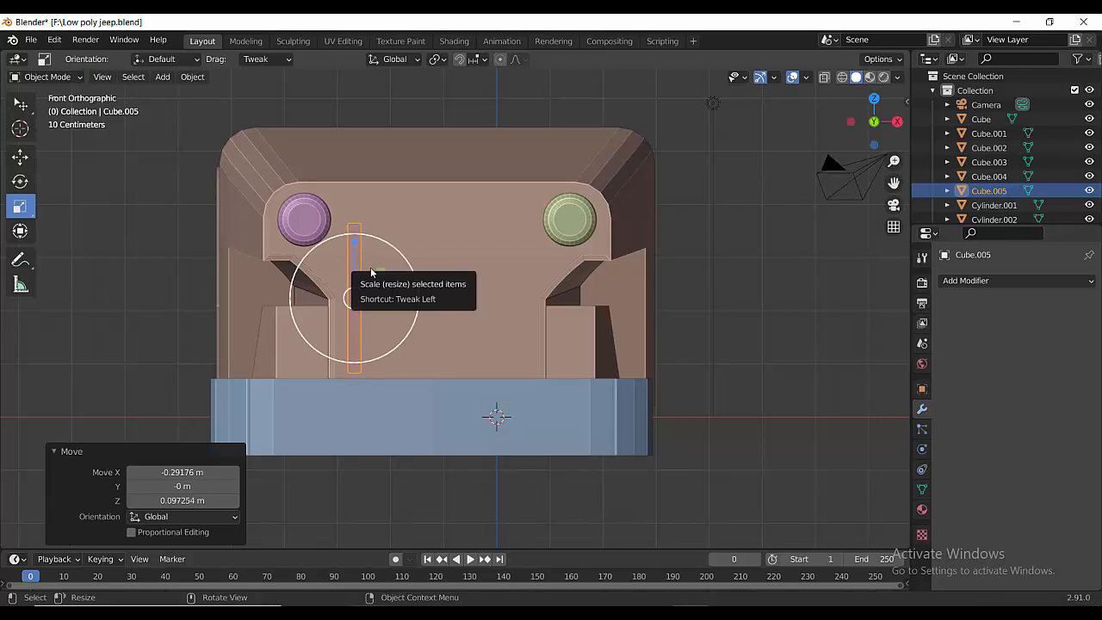
key("g")
left_click(370, 265)
key("s")
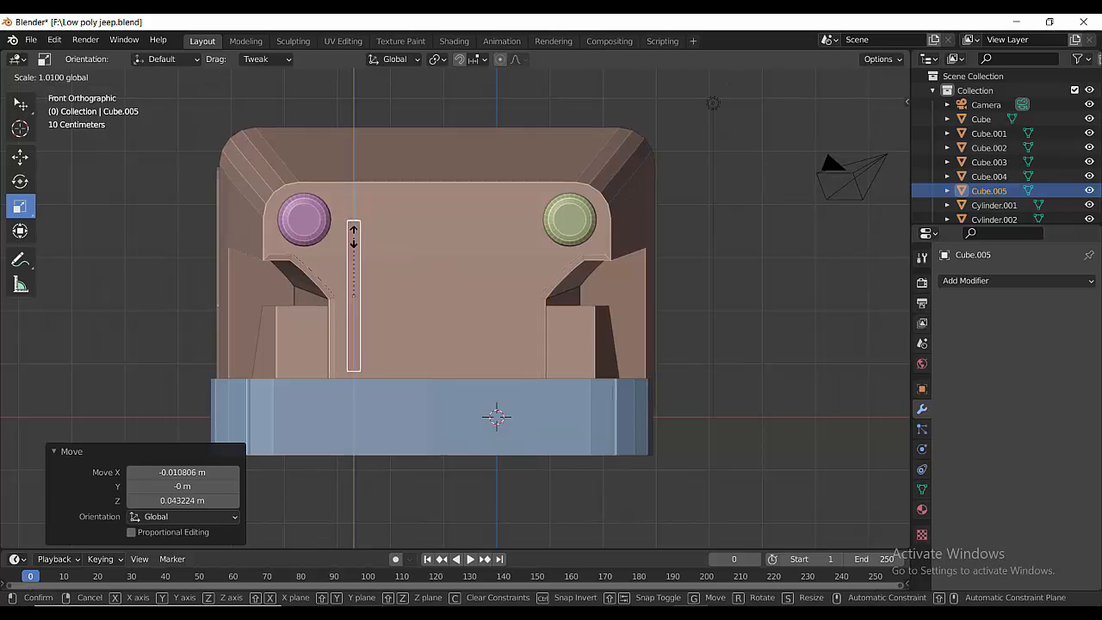
left_click(353, 232)
key("g")
left_click(357, 234)
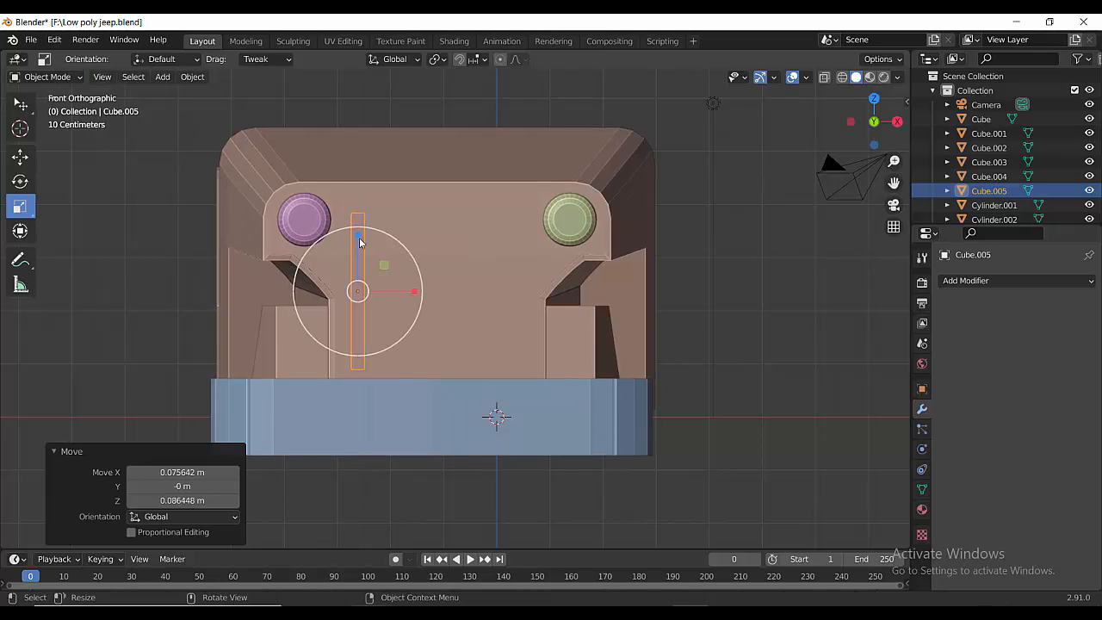
key("shift+d")
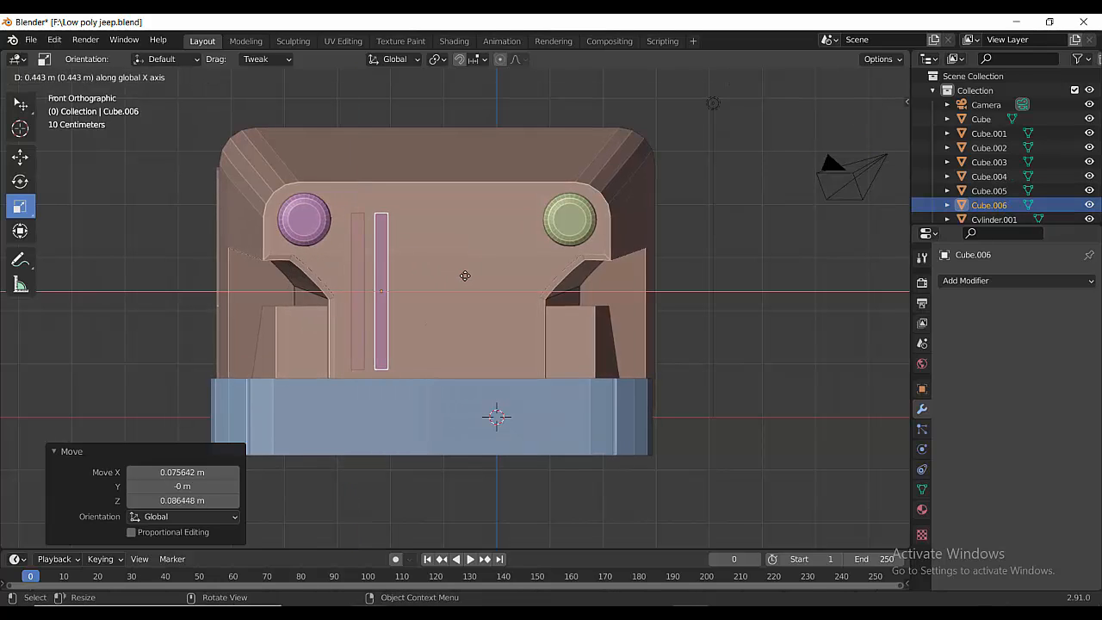
right_click(506, 279)
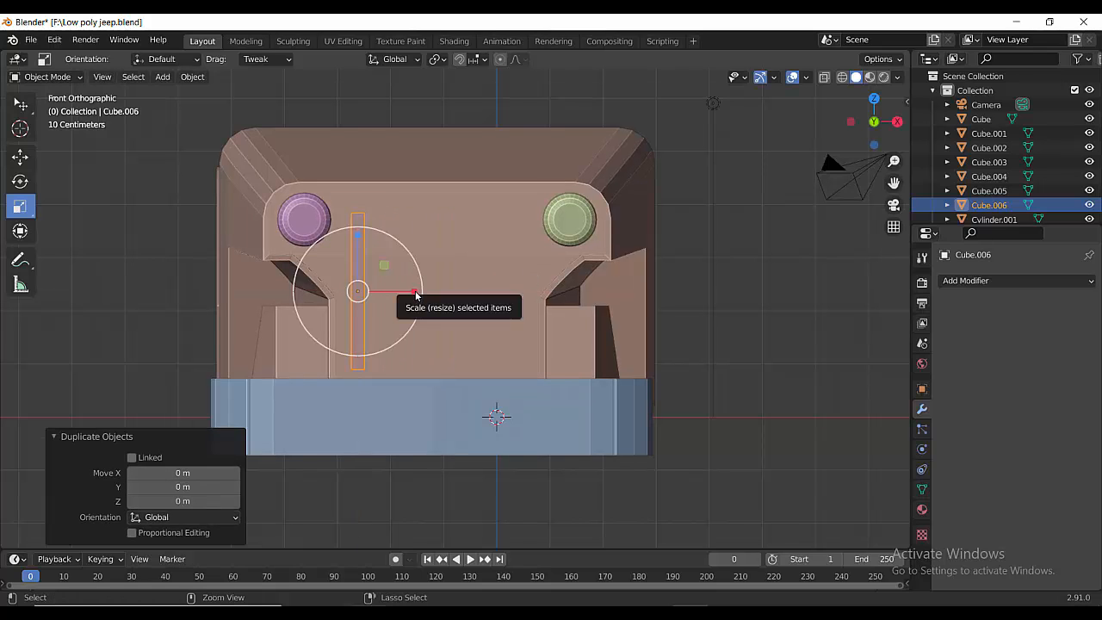
key("Delete")
- Duplicate the grille slat 0.56191 m along X and repeat the duplication four times to make six evenly spaced slats
left_click(358, 297)
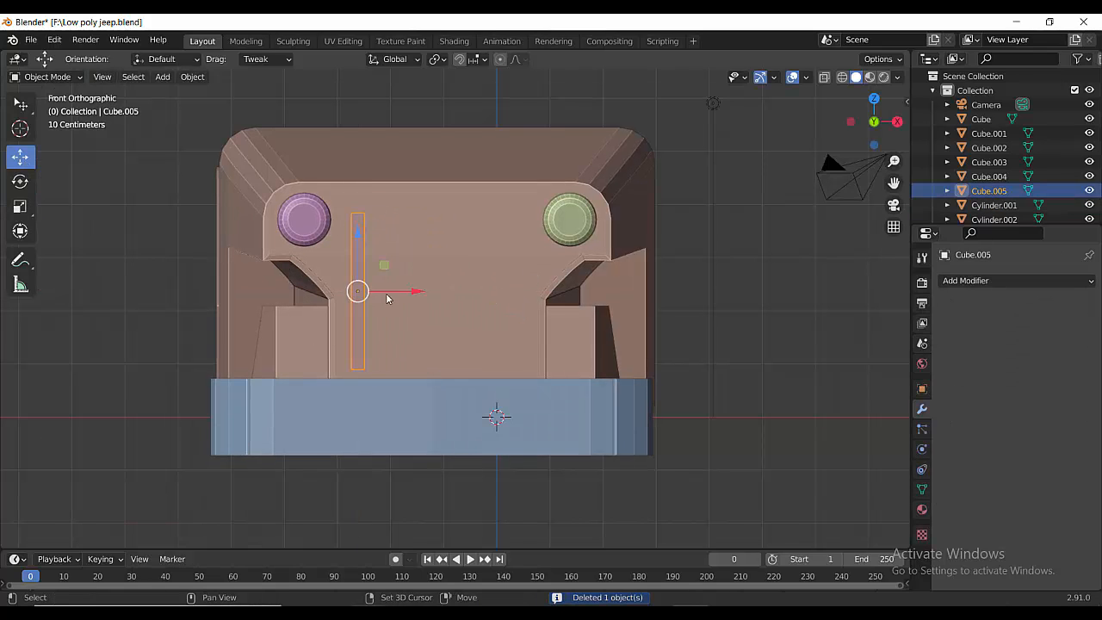
key("shift+d")
key("x")
left_click(416, 294)
key("shift+r")
key("shift+r")
key("shift+r")
key("shift+r")
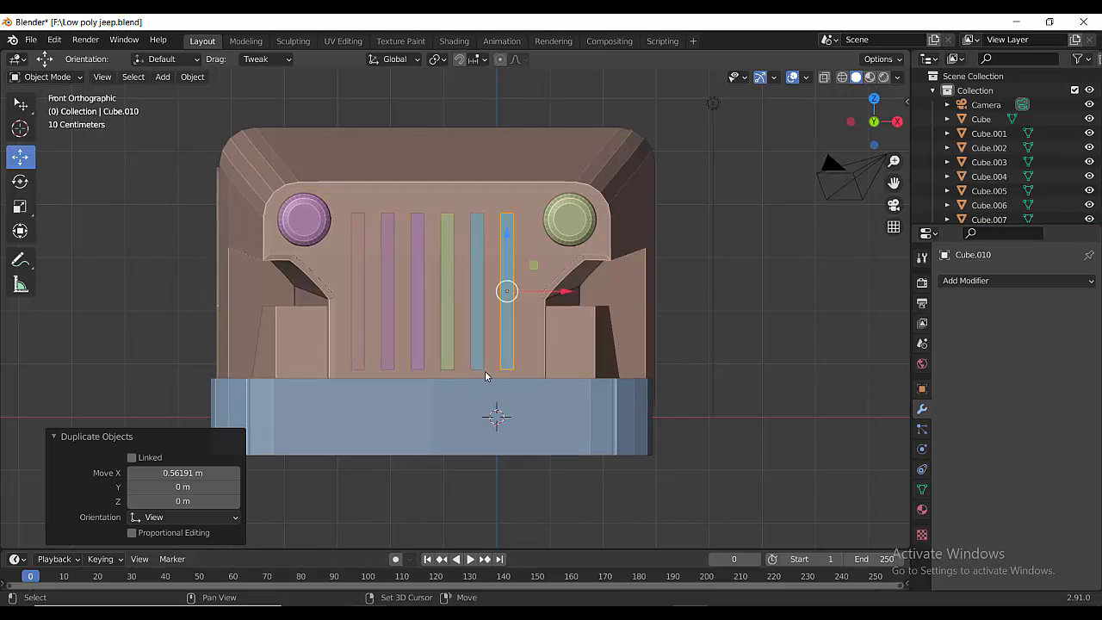
- Select all six grille slats and shift them 0.15128 m along X to centre them between the headlights
left_click(472, 340, "shift")
left_click(446, 342, "shift")
left_click(416, 343, "shift")
left_click(387, 343, "shift")
left_click(360, 343, "shift")
left_click_drag(492, 290, 502, 290)
- Join the six slats into one object and move it back along Y into the hood's front face
middle_click_drag(562, 337, 491, 408)
scroll(482, 396, "down", 2)
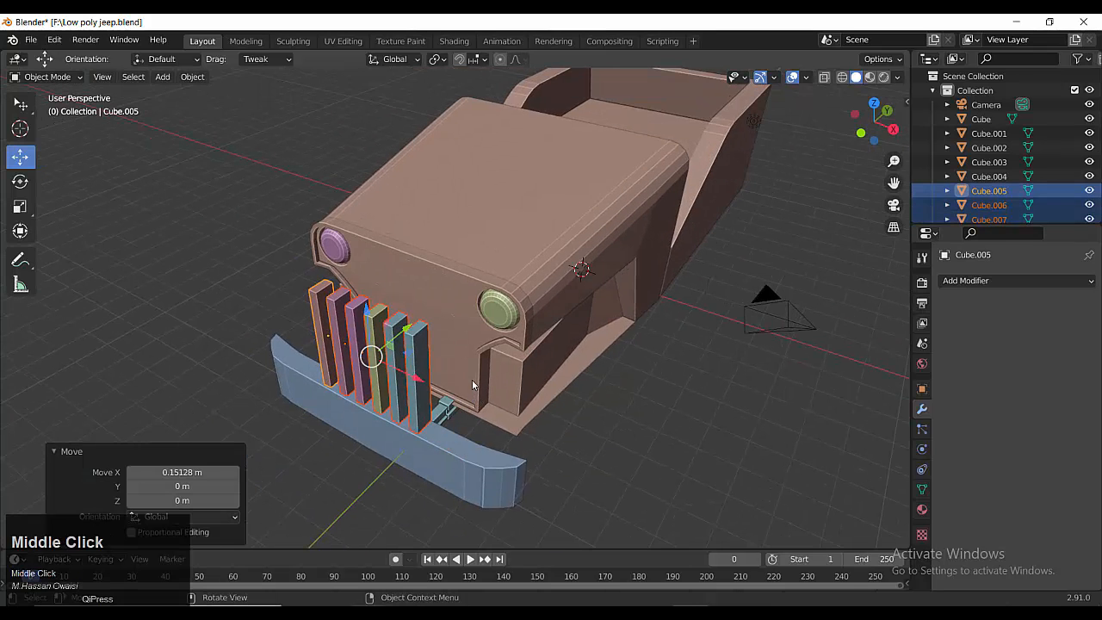
key("ctrl+j")
left_click_drag(367, 305, 425, 284)
middle_click_drag(424, 284, 470, 433)
- Add a Boolean Difference modifier to the hood body with the joined slats as the cutter object and apply it
left_click(520, 244)
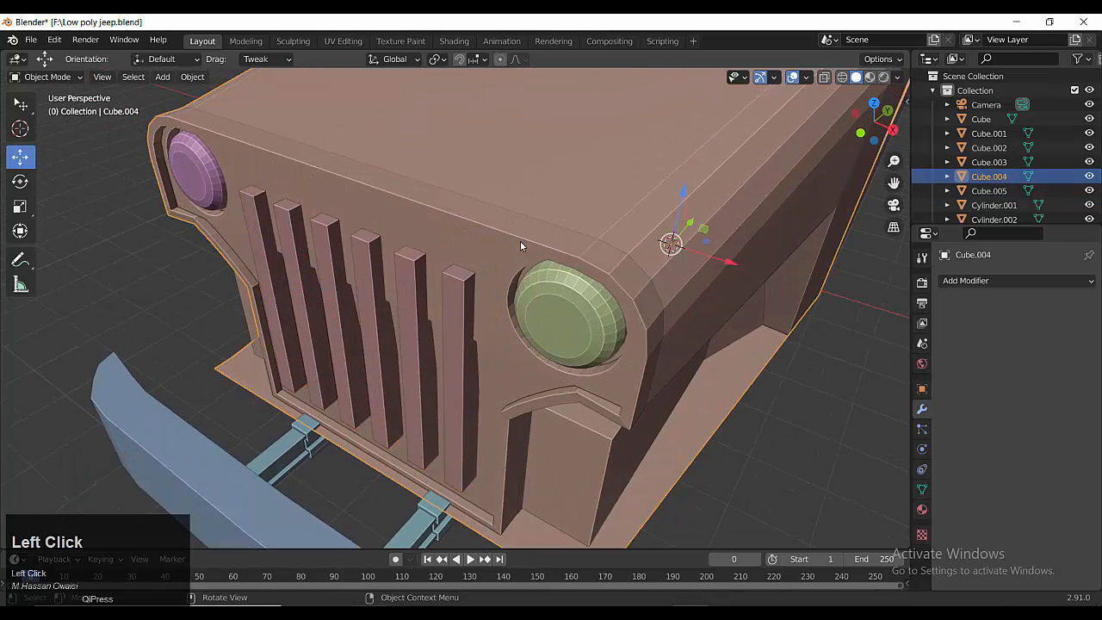
middle_click_drag(520, 245, 585, 284)
left_click(1015, 280)
left_click(783, 352)
left_click(1071, 361)
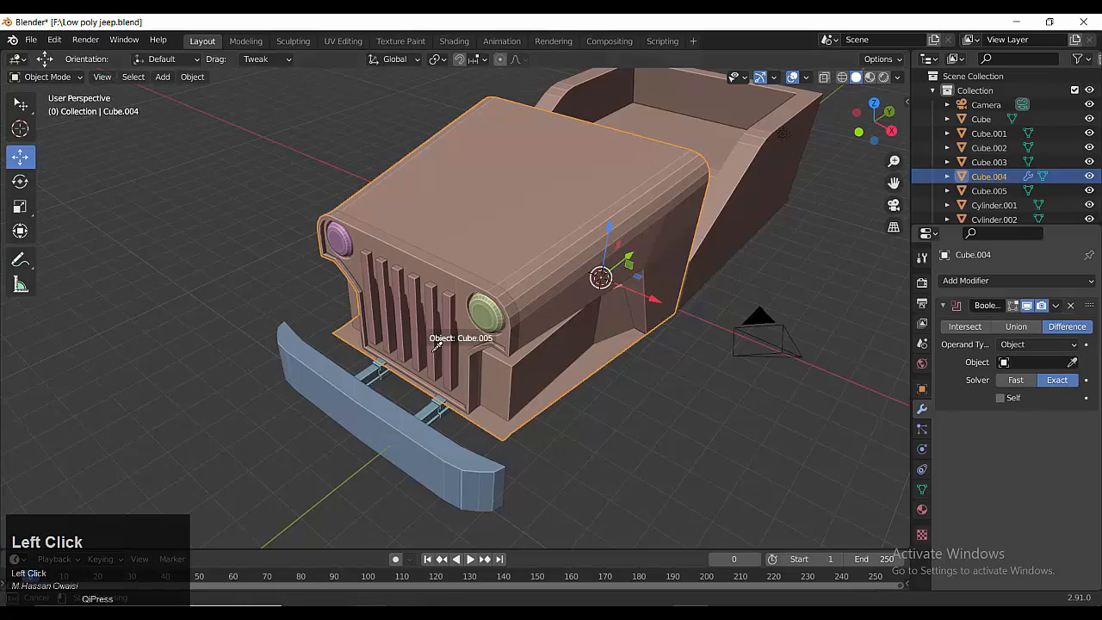
left_click(1055, 305)
left_click(990, 316)
scroll(540, 460, "up", 4)
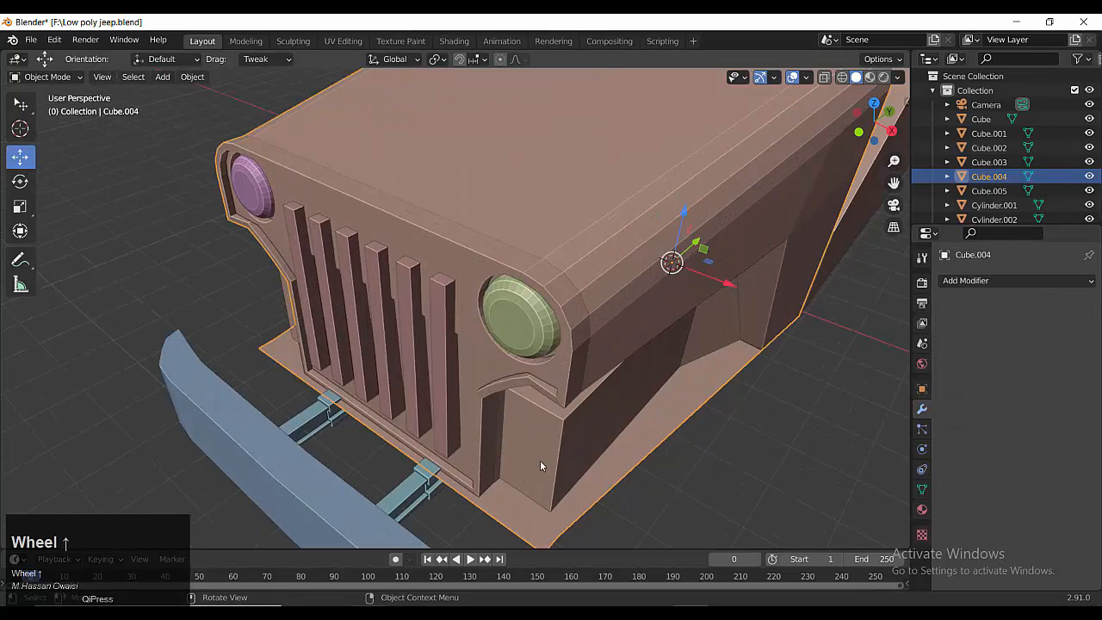
- Delete the joined slat cutter and select the hood body with its cut grille slots
left_click(447, 377)
key("Delete")
middle_click_drag(498, 398, 455, 391)
scroll(465, 390, "down", 3)
left_click(475, 383)
key("Tab")
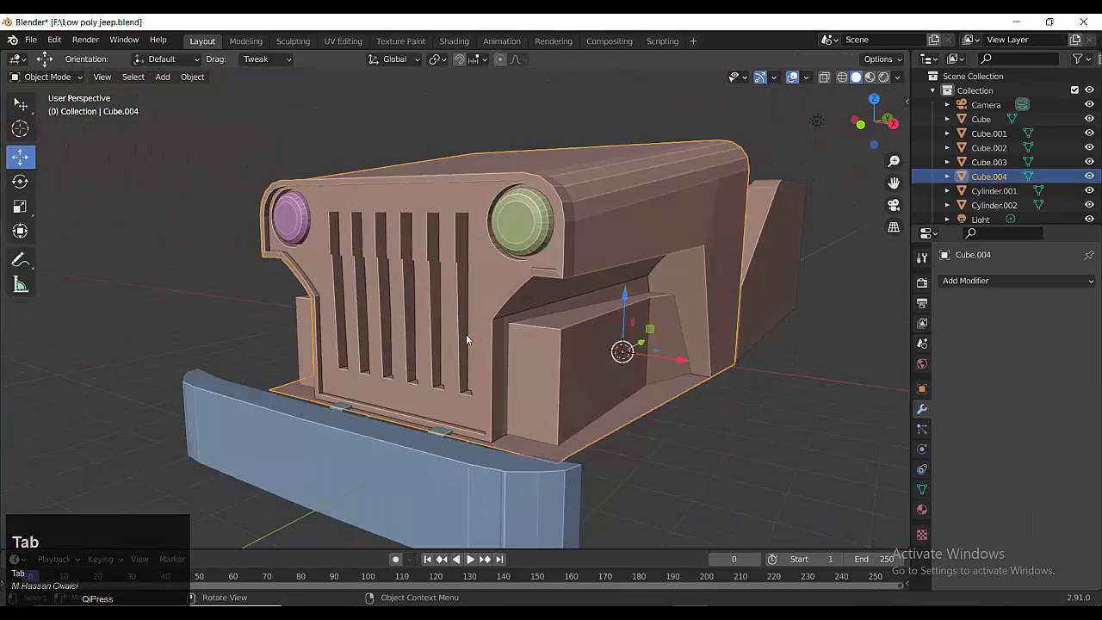
middle_click_drag(466, 336, 432, 470)
scroll(470, 393, "down", 4)
key("Tab")
- Select the horizontal ledge edges that cross the grille face between and beside the slots
scroll(365, 410, "up", 6)
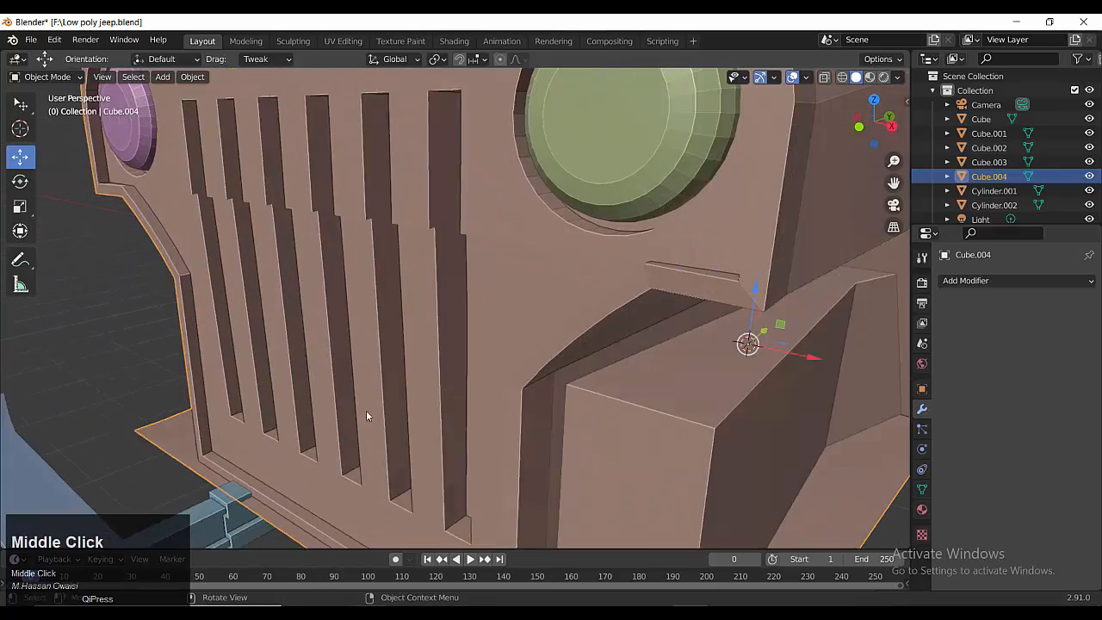
key("Tab")
middle_click_drag(467, 319, 422, 341)
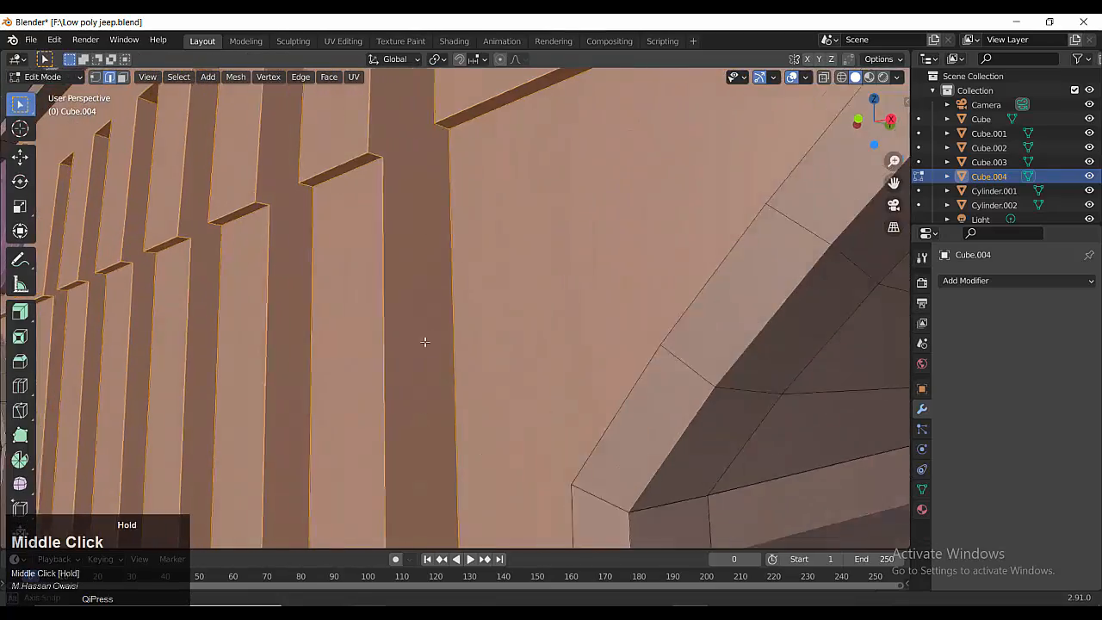
middle_click_drag(458, 293, 504, 340, "shift")
scroll(504, 339, "down", 3)
scroll(391, 244, "up", 2)
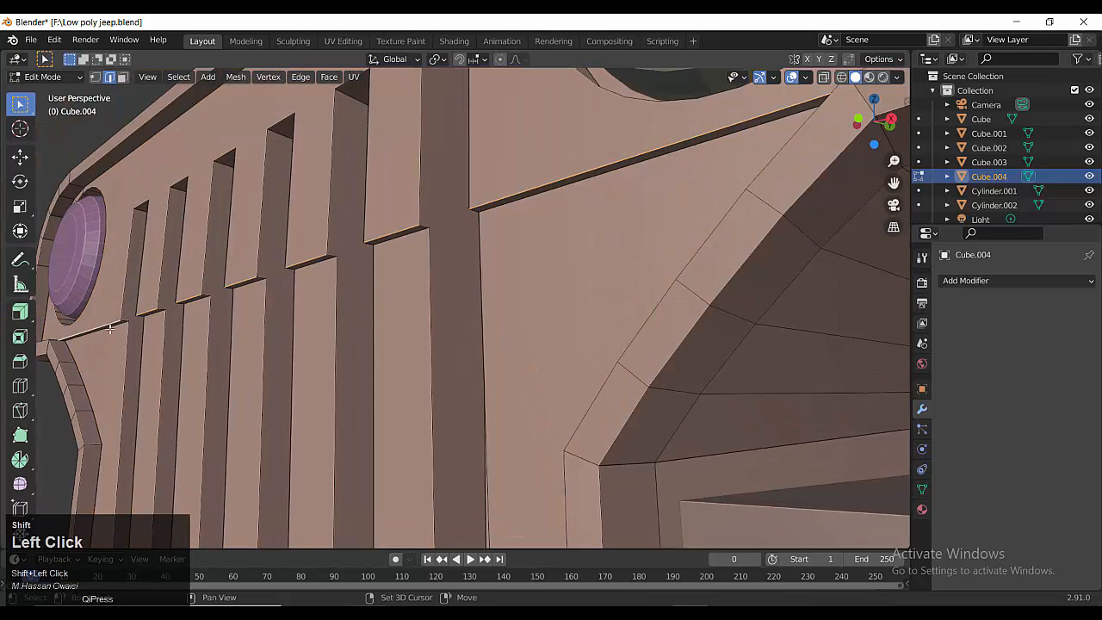
scroll(535, 321, "down", 3)
middle_click(546, 311, "alt")
- Move the selected grille ledge edges along positive Y in the right wireframe view toward the recessed face
scroll(546, 312, "down", 5)
middle_click_drag(546, 312, 451, 359)
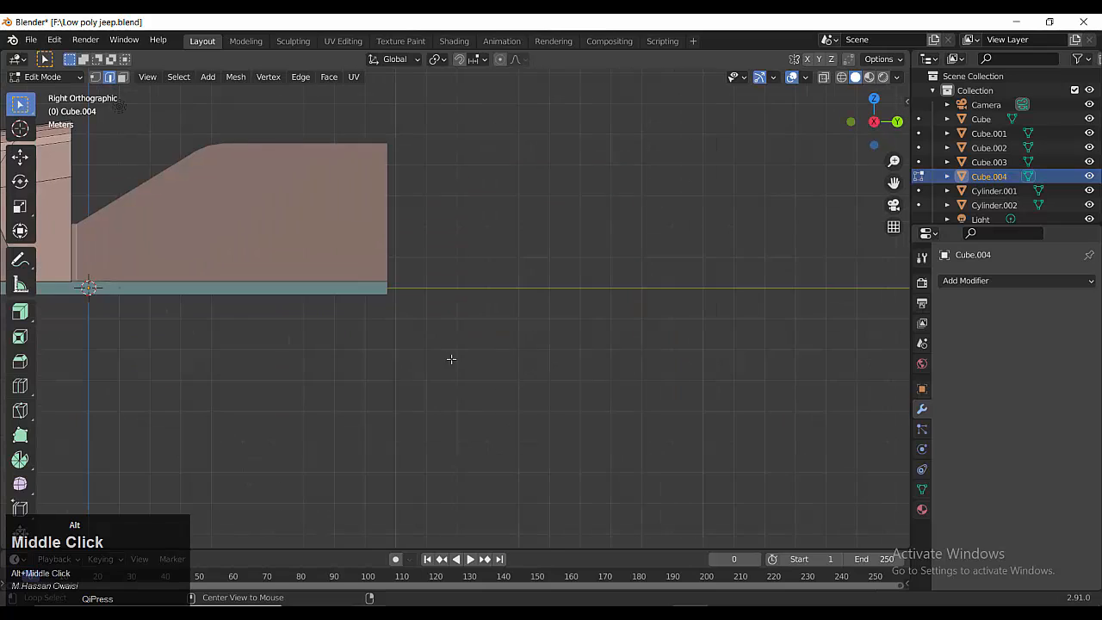
key("grave")
left_click(564, 393)
scroll(543, 387, "up", 3)
key("shift+z")
scroll(422, 440, "up", 5)
scroll(436, 431, "down", 1)
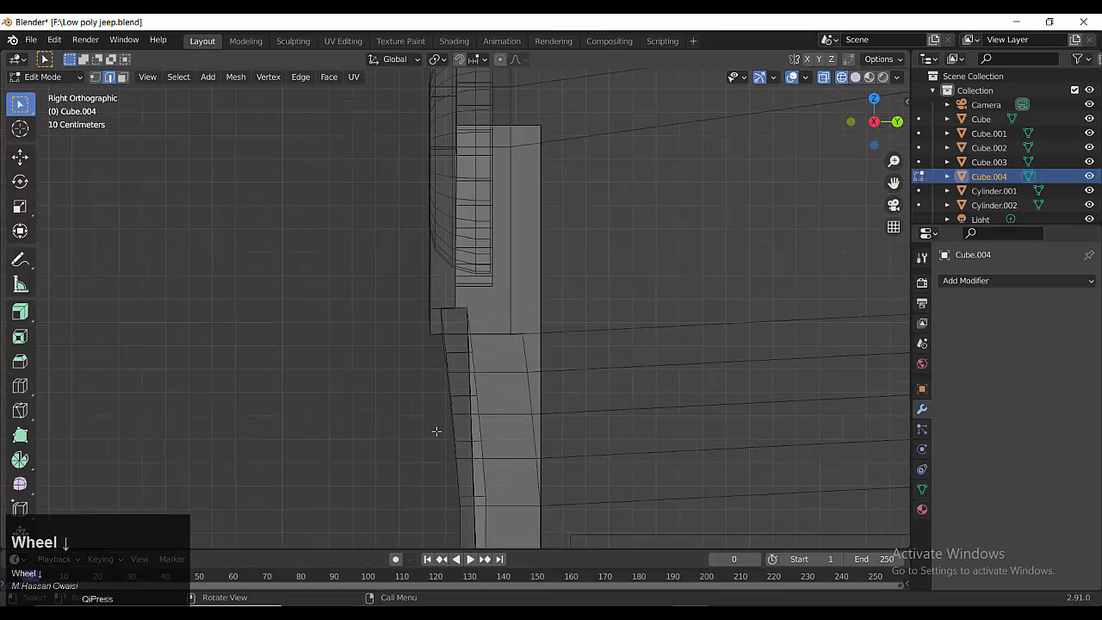
scroll(436, 431, "down", 2)
scroll(436, 431, "up", 1)
left_click(20, 156)
scroll(508, 312, "up", 4)
left_click_drag(508, 311, 530, 317)
- Fine-tune the ledge edges along Y, including moves of -0.000918 m and -0.000462 m, to flatten the grille face
scroll(428, 395, "up", 10)
left_click_drag(645, 307, 643, 308)
scroll(619, 388, "up", 6)
middle_click_drag(904, 304, 703, 324, "shift")
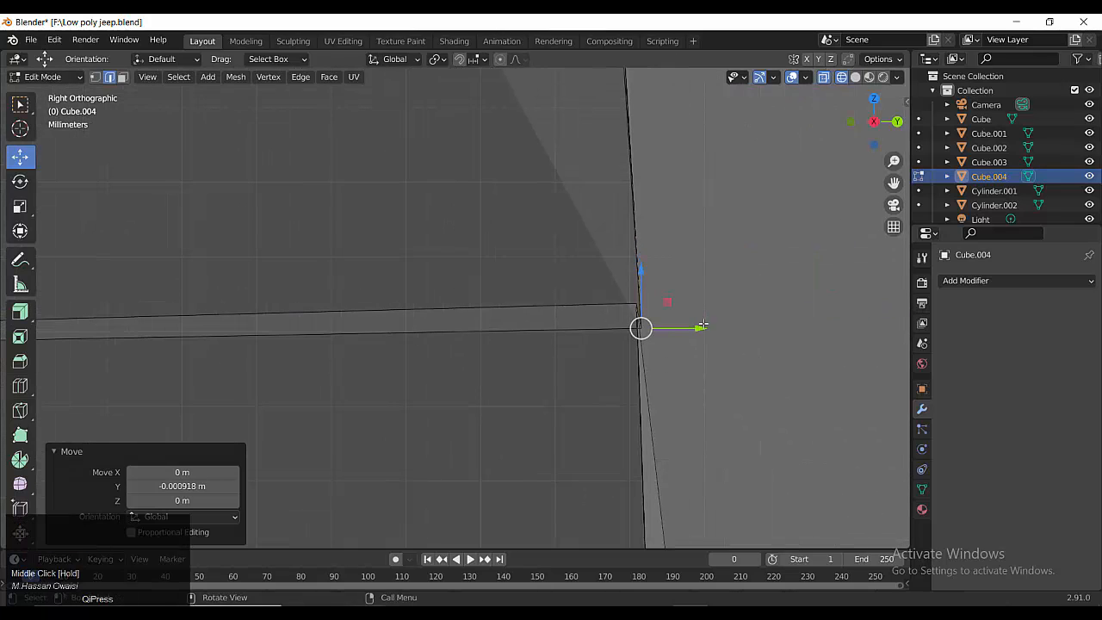
left_click_drag(696, 328, 691, 328)
- Restore solid shading, return to Object Mode and save the jeep file
left_click(854, 77)
scroll(677, 338, "down", 7)
middle_click_drag(420, 336, 516, 333)
scroll(517, 334, "down", 3)
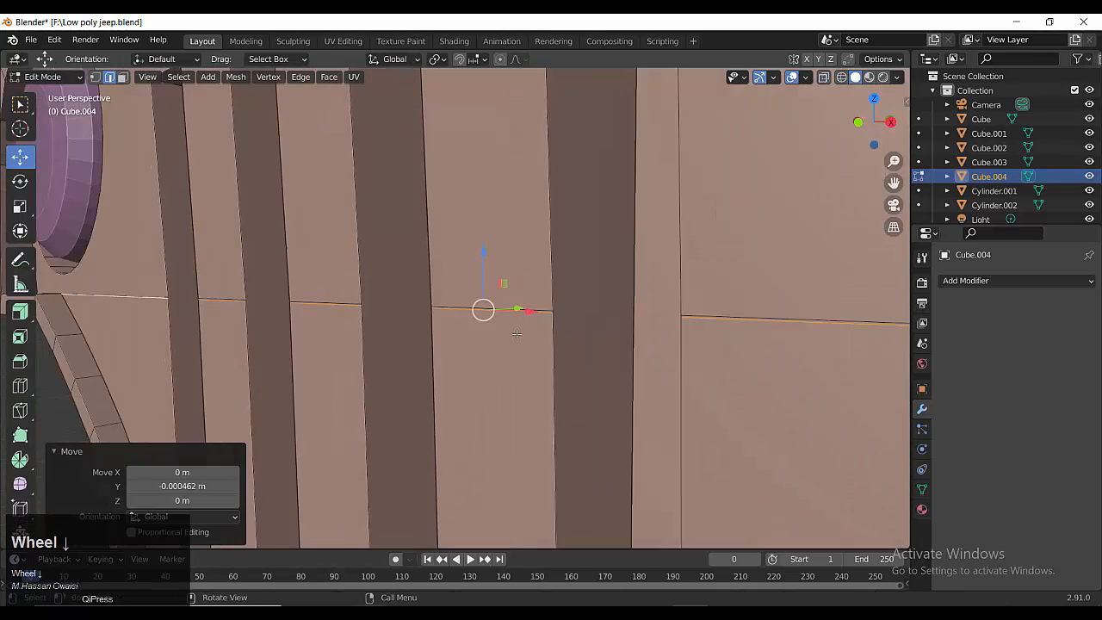
scroll(517, 334, "down", 15)
key("Tab")
middle_click_drag(586, 406, 590, 410)
scroll(482, 425, "up", 3)
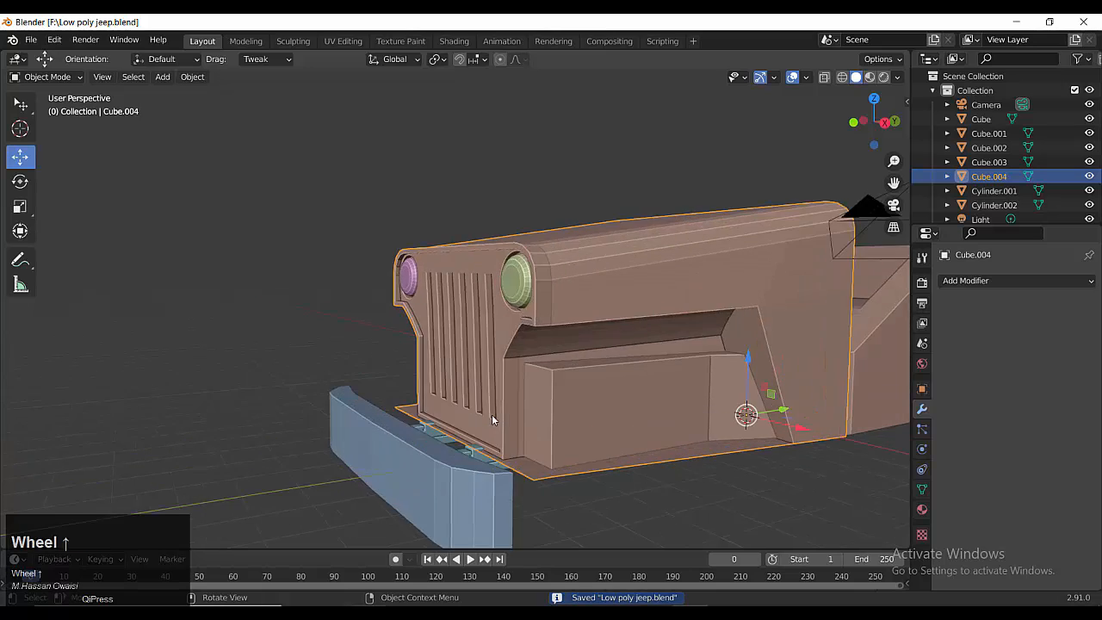
middle_click_drag(492, 414, 481, 430)
scroll(473, 440, "up", 2)
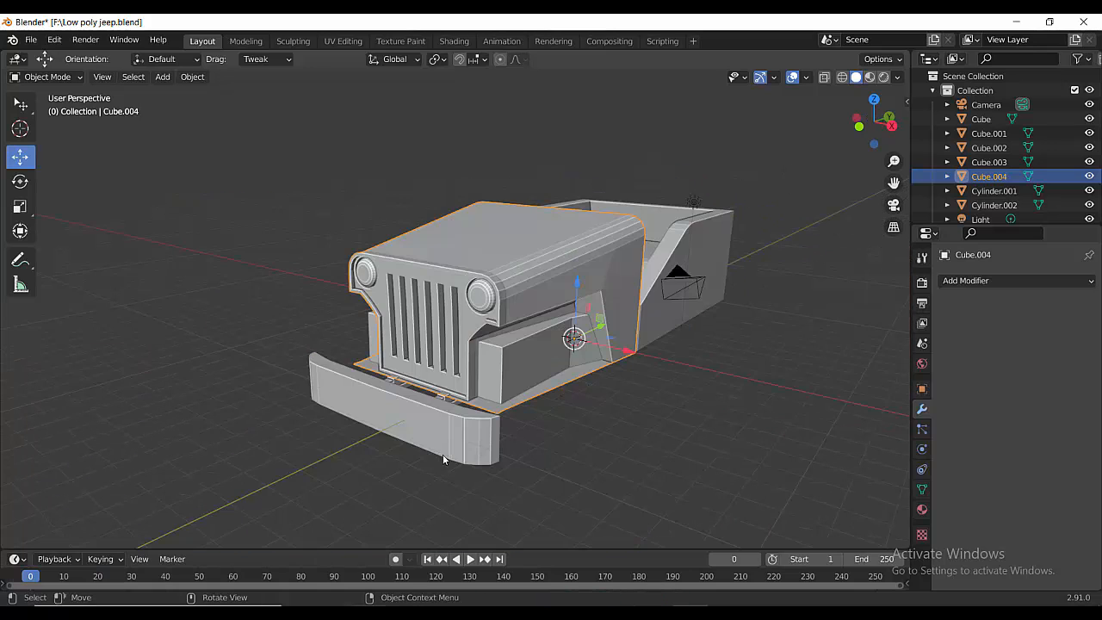
- Add a cube and move it 2.9969 m along X to the outer side of the jeep
scroll(603, 370, "down", 2)
key("shift+a")
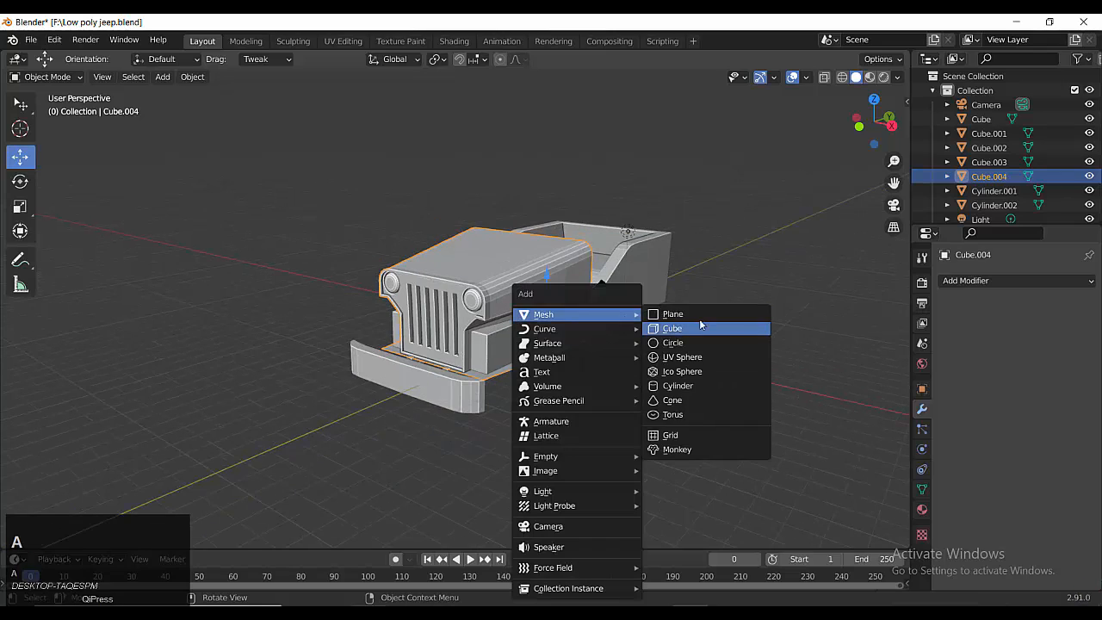
left_click(663, 333)
middle_click_drag(660, 346, 626, 344)
left_click_drag(597, 340, 673, 366)
- Position the cube over the front wheel area in the right view and scale it uniformly by 1.483
middle_click_drag(603, 323, 510, 350, "alt")
scroll(509, 350, "up", 5)
key("g")
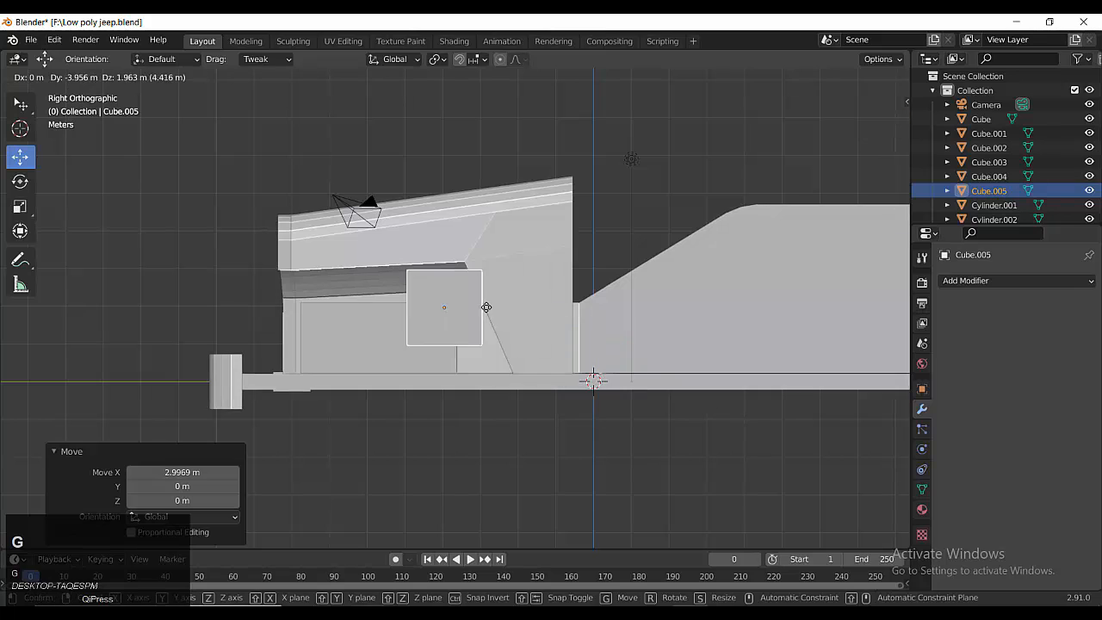
key("s")
left_click(537, 322)
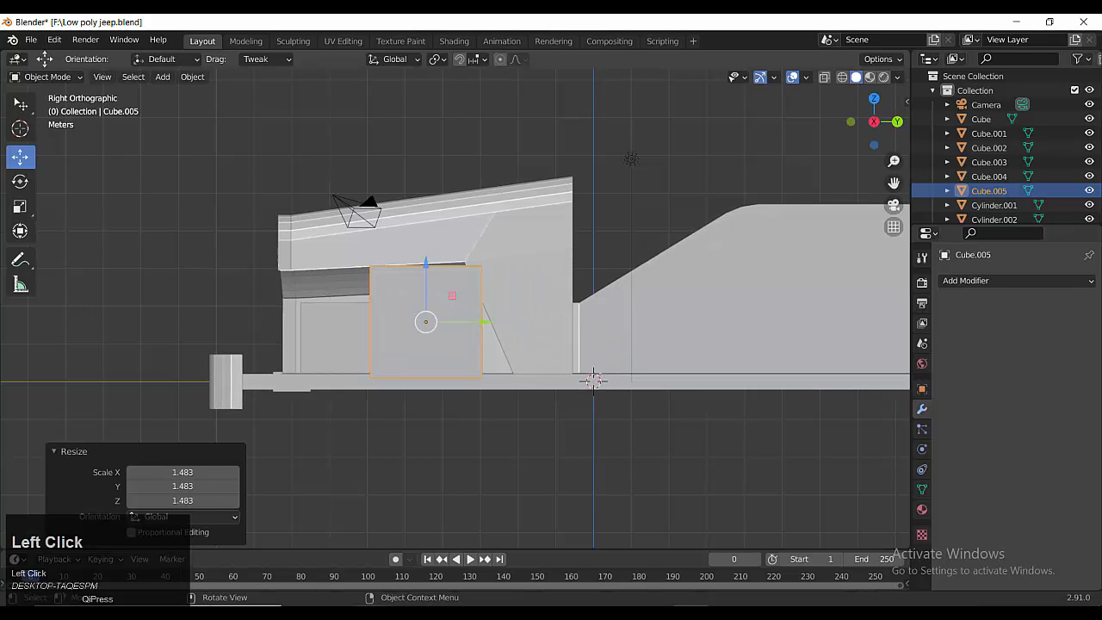
left_click_drag(482, 323, 468, 318)
left_click_drag(413, 321, 412, 316)
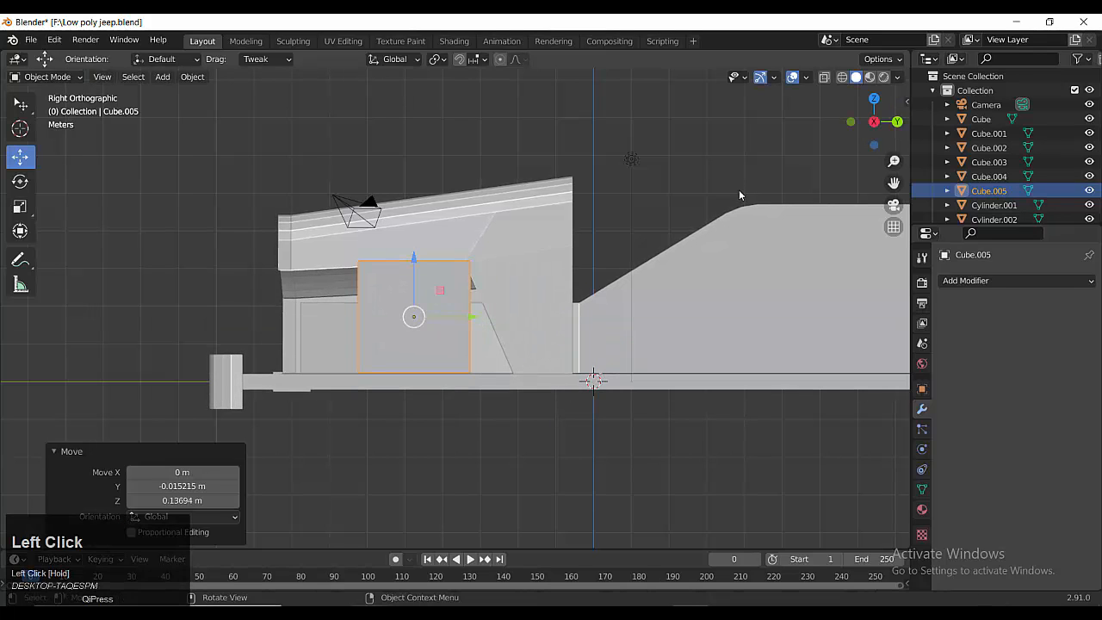
- Delete the cube's faces except the top and rear ones to form the base of a fender
middle_click_drag(734, 173, 672, 392)
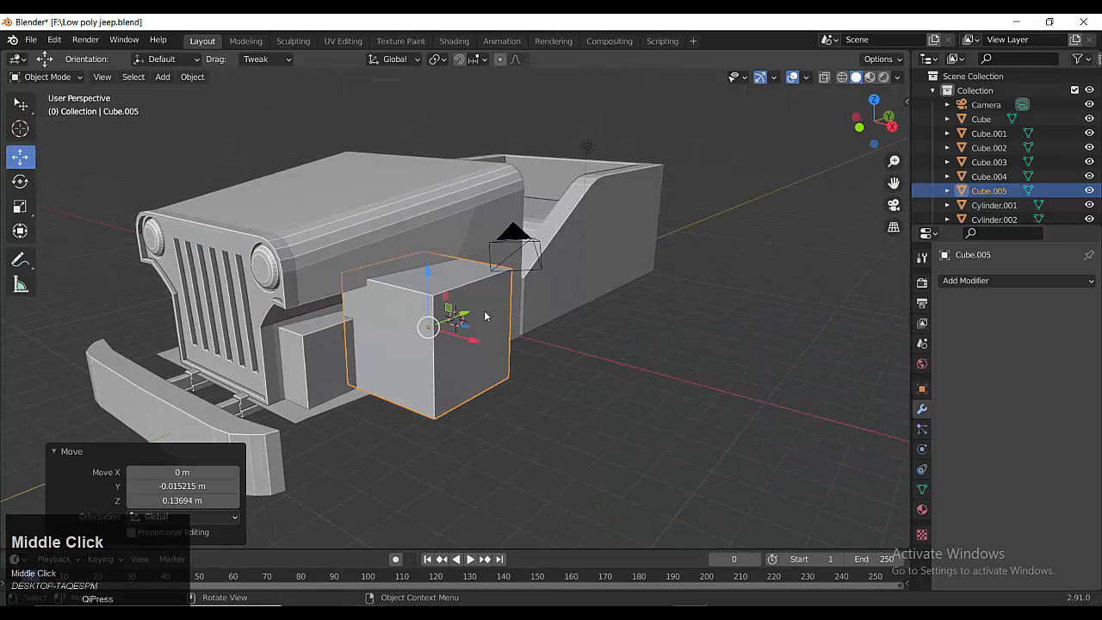
key("Tab")
key("3")
left_click(474, 368)
key("x")
left_click(474, 368)
left_click(420, 372)
key("x")
left_click(420, 372)
left_click(409, 370)
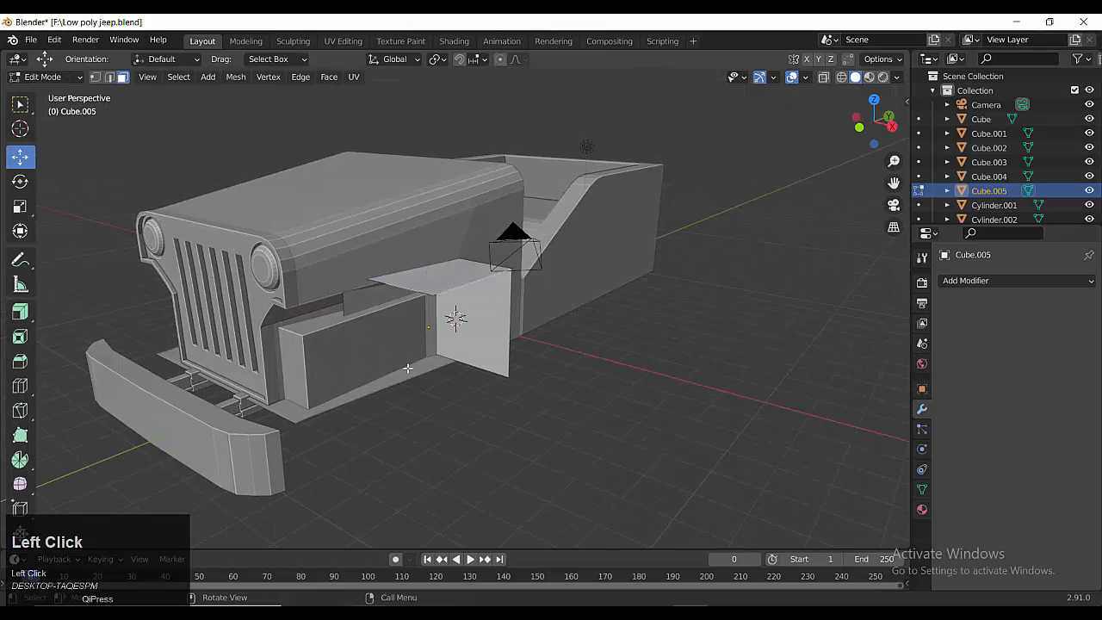
- Move the fender's front top vertices forward in the right wireframe view to the front of the hood's wheel arch
left_click(841, 77)
middle_click_drag(620, 344, 525, 376, "alt")
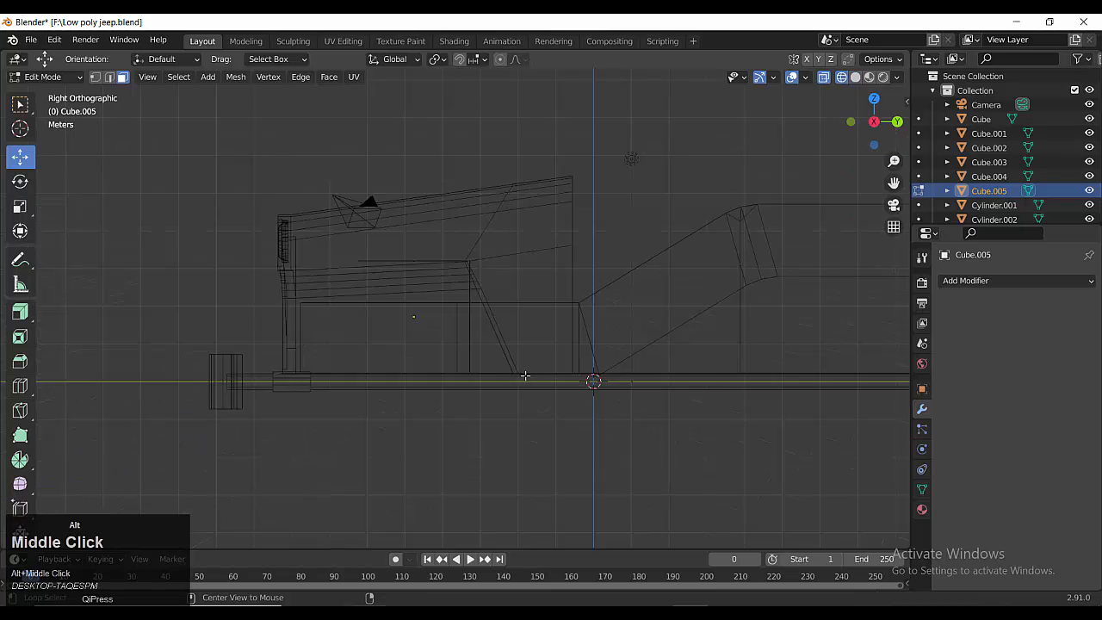
key("1")
scroll(311, 233, "up", 3)
left_click_drag(345, 246, 464, 327)
left_click_drag(391, 280, 261, 300)
- Align the fender's rear top vertices with the arch corner and move its rear bottom vertices 1.3736 m along Y
left_click_drag(570, 268, 614, 312)
left_click_drag(586, 279, 578, 279)
left_click_drag(568, 452, 608, 489)
left_click_drag(588, 472, 671, 472)
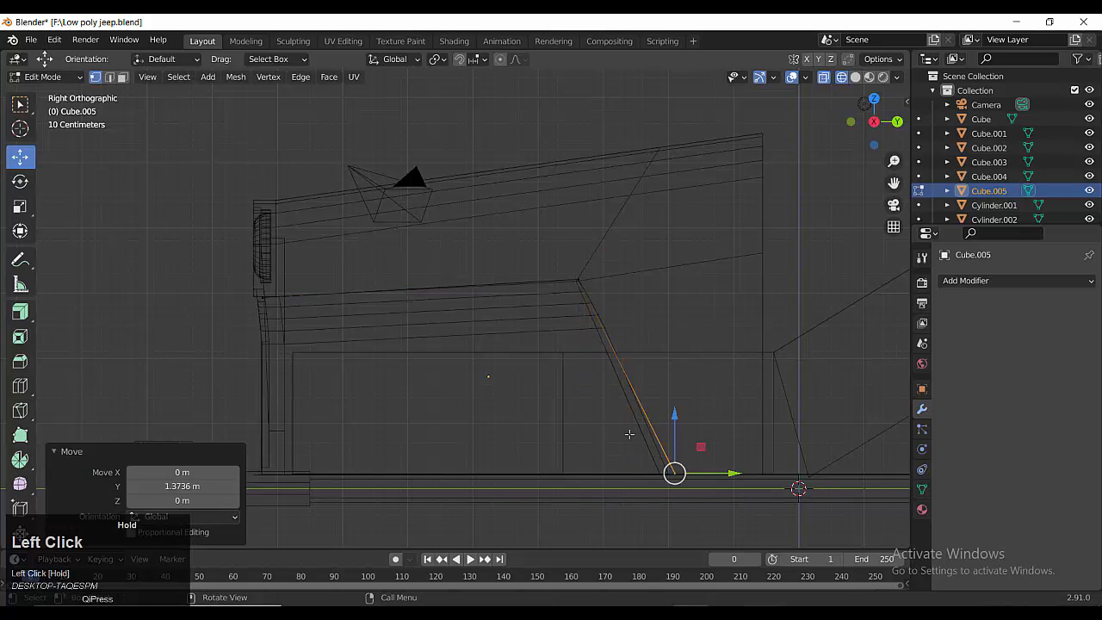
- Refine the fender's rear top corner and shift its front edge about -0.079 m in Y and 0.062 m in Z
left_click_drag(579, 279, 584, 275)
left_click(261, 295)
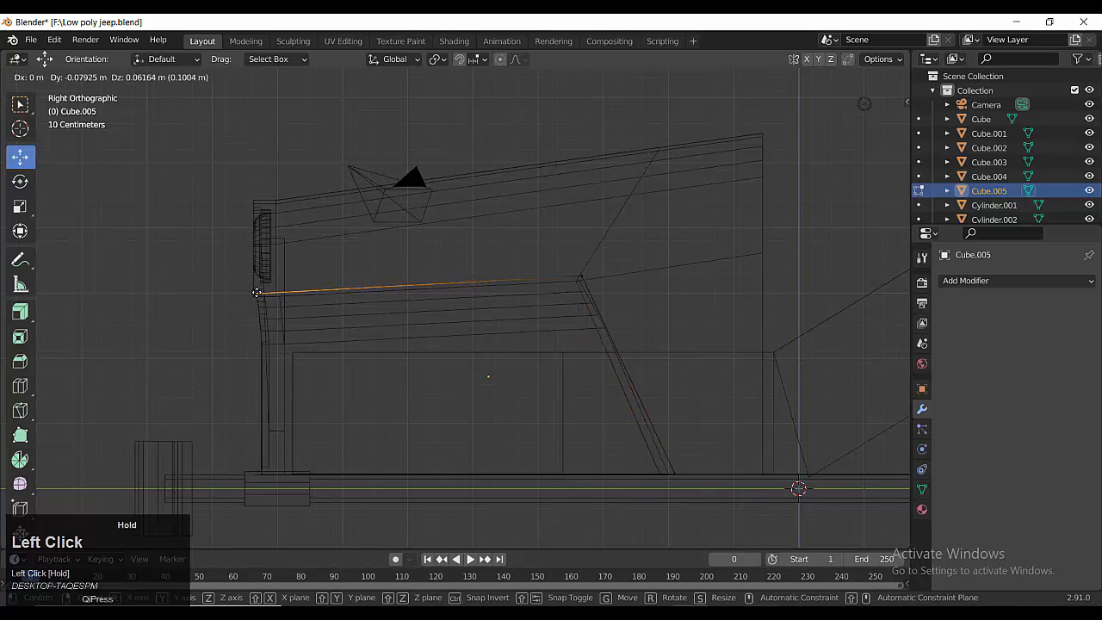
left_click_drag(257, 293, 255, 293)
key("shift+z")
mouse_move(256, 293)
middle_mouse_down()
mouse_move(300, 346)
mouse_move(297, 359)
middle_mouse_up()
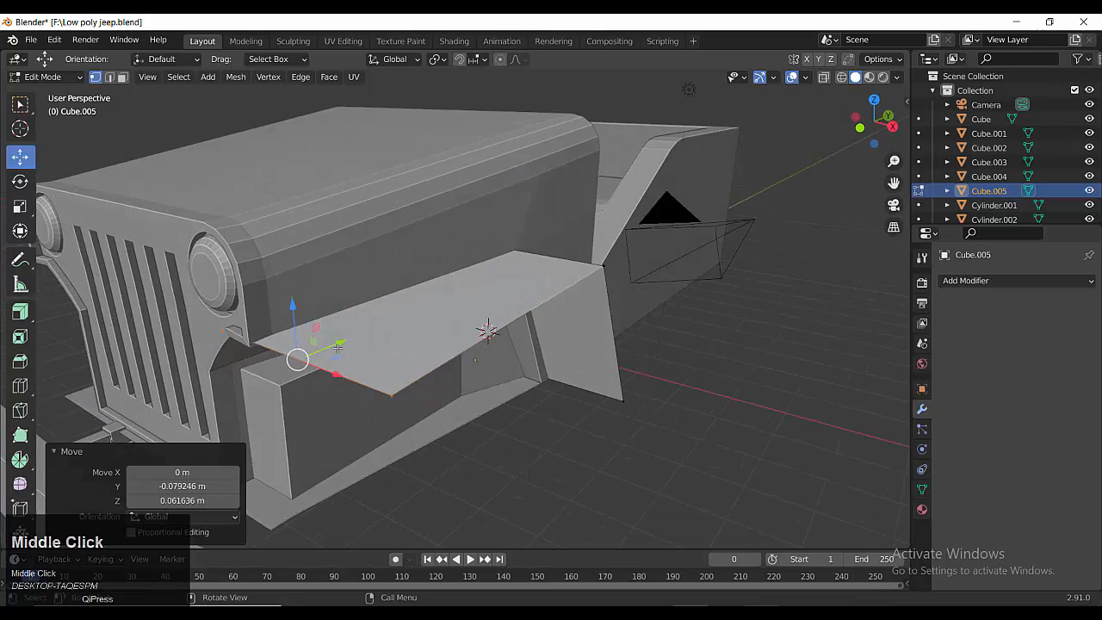
left_click_drag(337, 346, 336, 341)
- Move the fender inward along X against the hood in Object Mode and scale it by 0.633 along X
middle_click_drag(336, 342, 471, 403)
scroll(350, 386, "down", 1)
key("Tab")
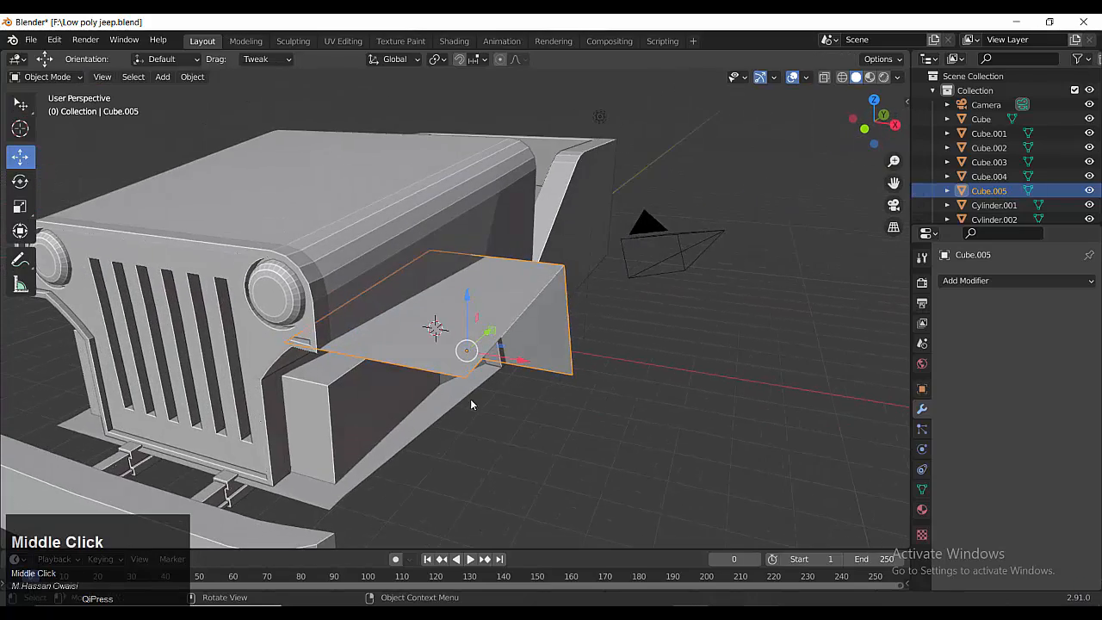
left_click_drag(520, 360, 495, 362)
middle_click_drag(494, 362, 541, 439)
scroll(541, 439, "up", 4)
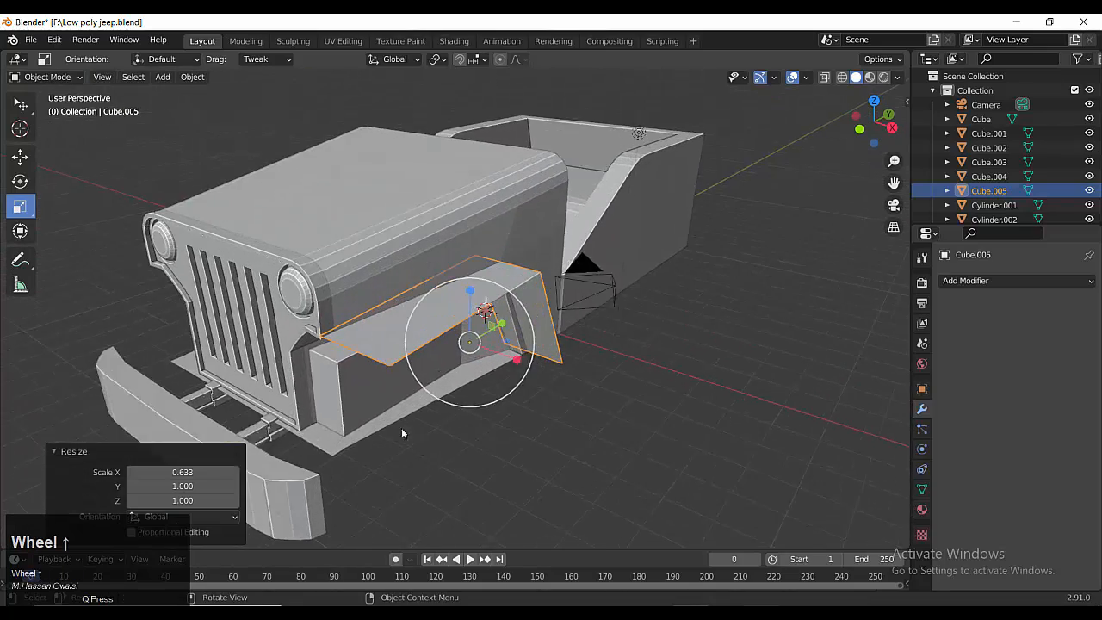
- Move the fender's front edge 0.1164 m along Y in Edit Mode
key("Tab")
left_click_drag(366, 341, 375, 339)
scroll(375, 340, "down", 3)
middle_click_drag(374, 339, 361, 413)
scroll(531, 416, "up", 3)
- Add a Solidify modifier to the fender with a thickness of 0.18 m
left_click(998, 281)
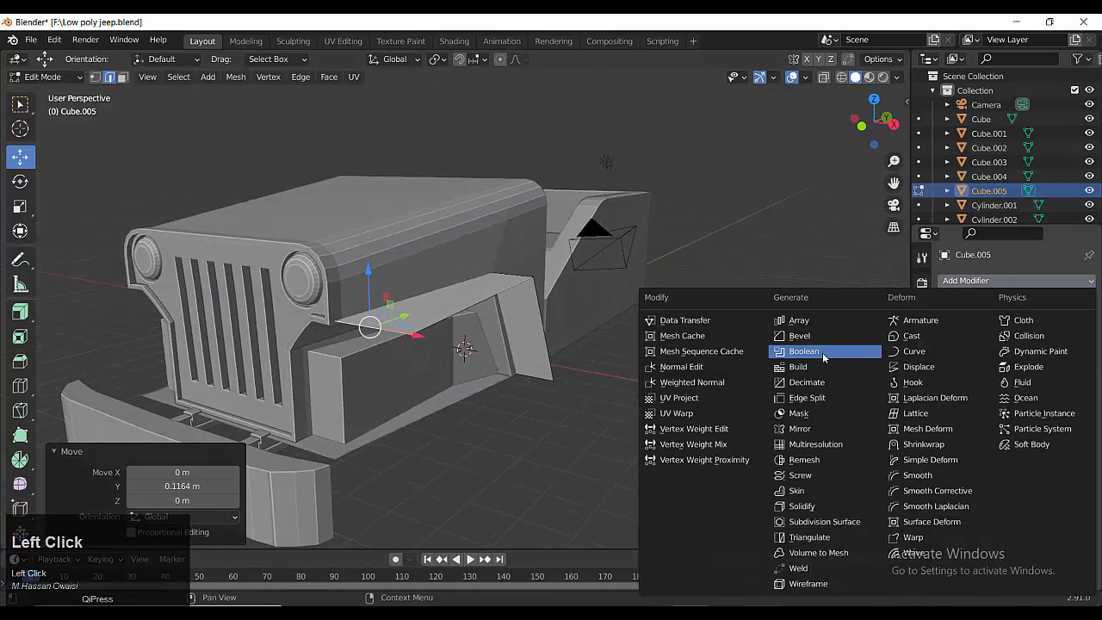
left_click(802, 506)
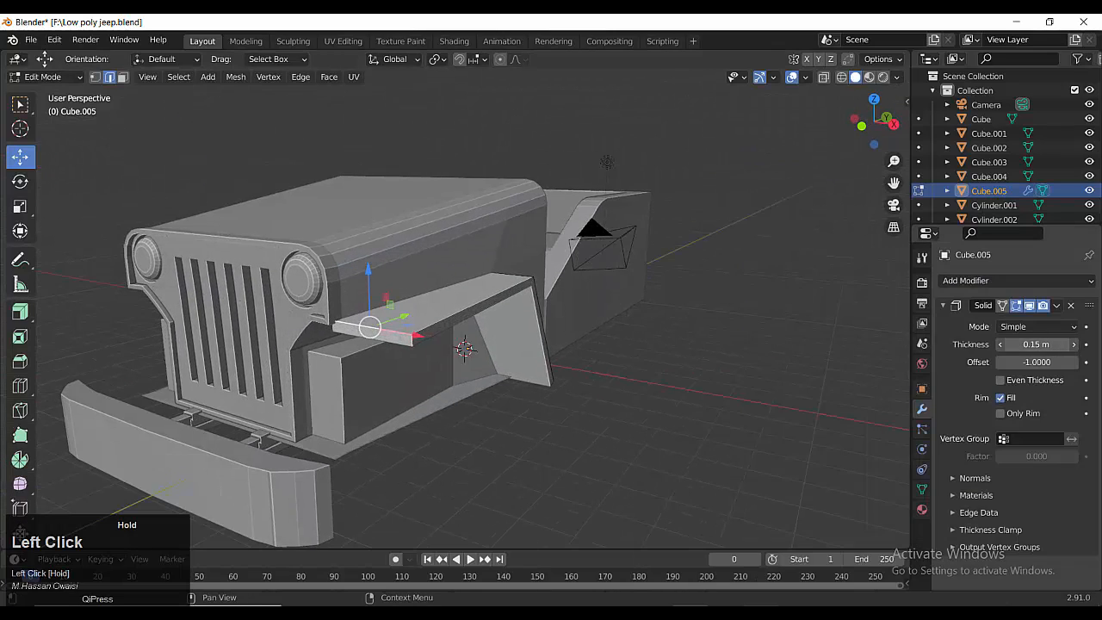
middle_click_drag(465, 348, 432, 391)
- Apply the fender's location, rotation and scale in Object Mode
key("Tab")
key("ctrl+a")
left_click(401, 385)
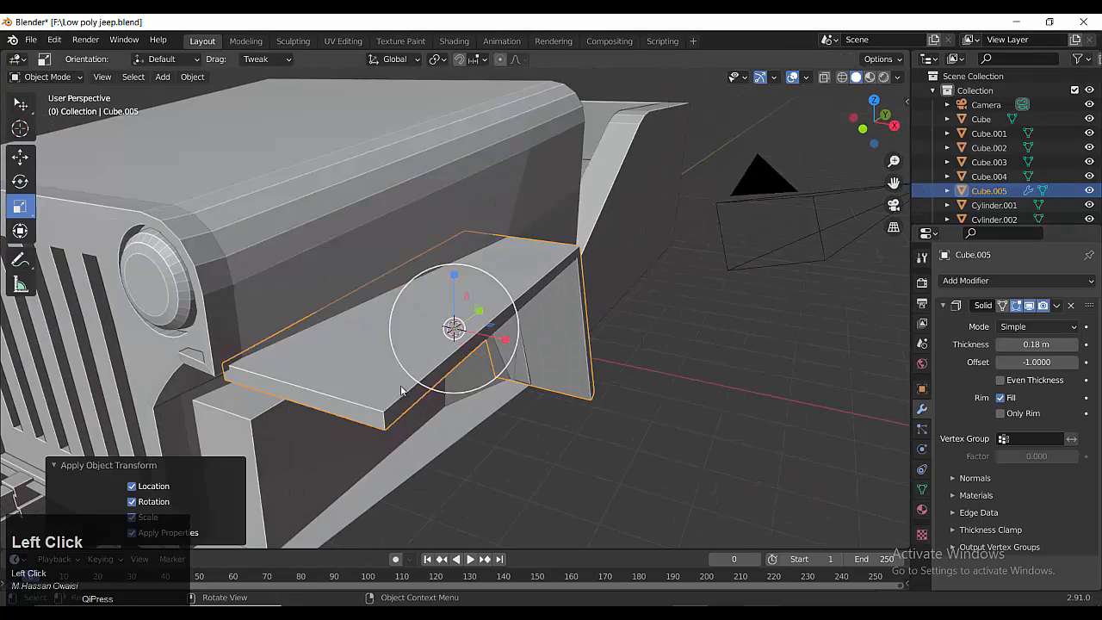
key("Tab")
key("Tab")
middle_click_drag(382, 402, 413, 391)
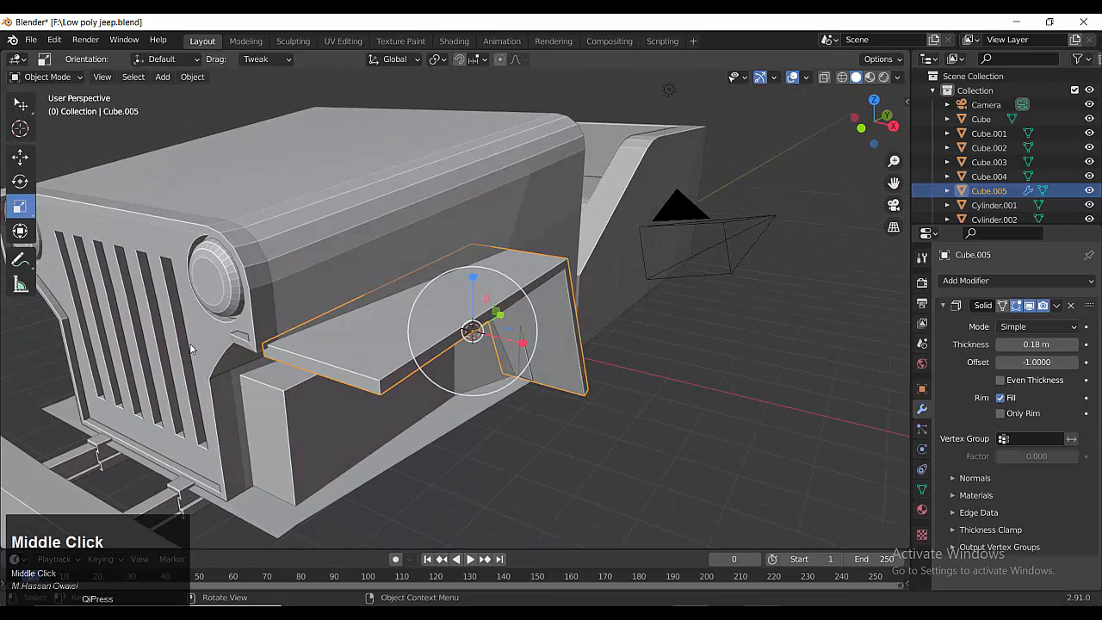
- Move the fender -0.76685 m along X against the side of the hood, working in top view
left_click(20, 157)
middle_click_drag(461, 353, 344, 308)
scroll(488, 357, "down", 5)
left_click_drag(436, 169, 435, 169)
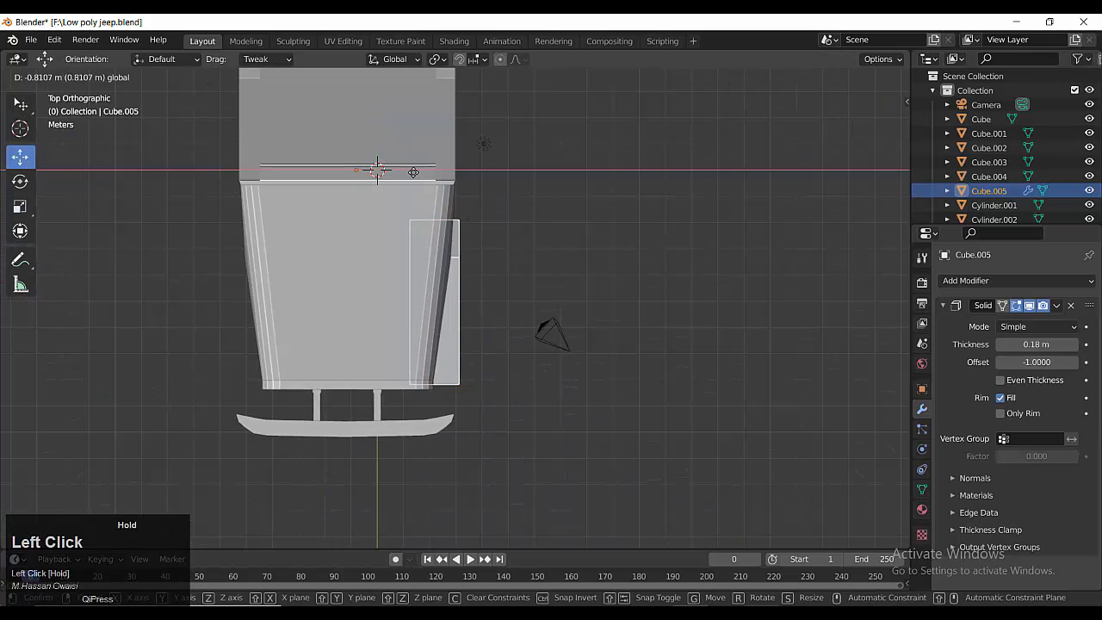
left_click_drag(414, 173, 413, 173)
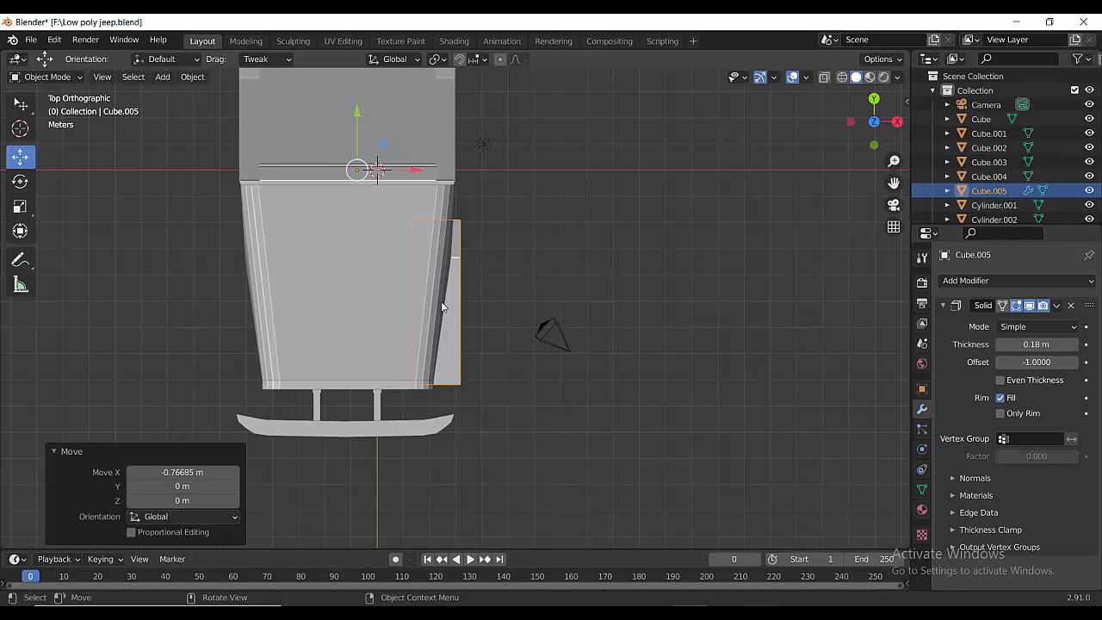
- Duplicate the fender and move the copy -6.7264 m along X to the opposite side of the hood
key("shift+d")
middle_click(418, 301)
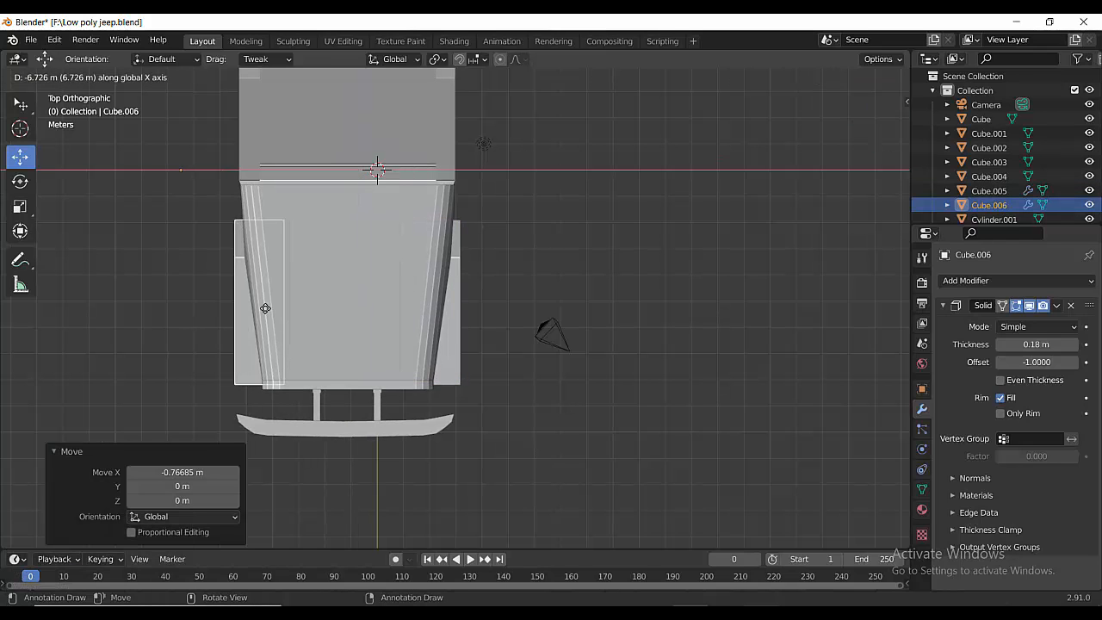
left_click(266, 308)
middle_click_drag(527, 338, 404, 360)
scroll(404, 361, "down", 2)
scroll(404, 360, "up", 3)
middle_click_drag(581, 430, 635, 451)
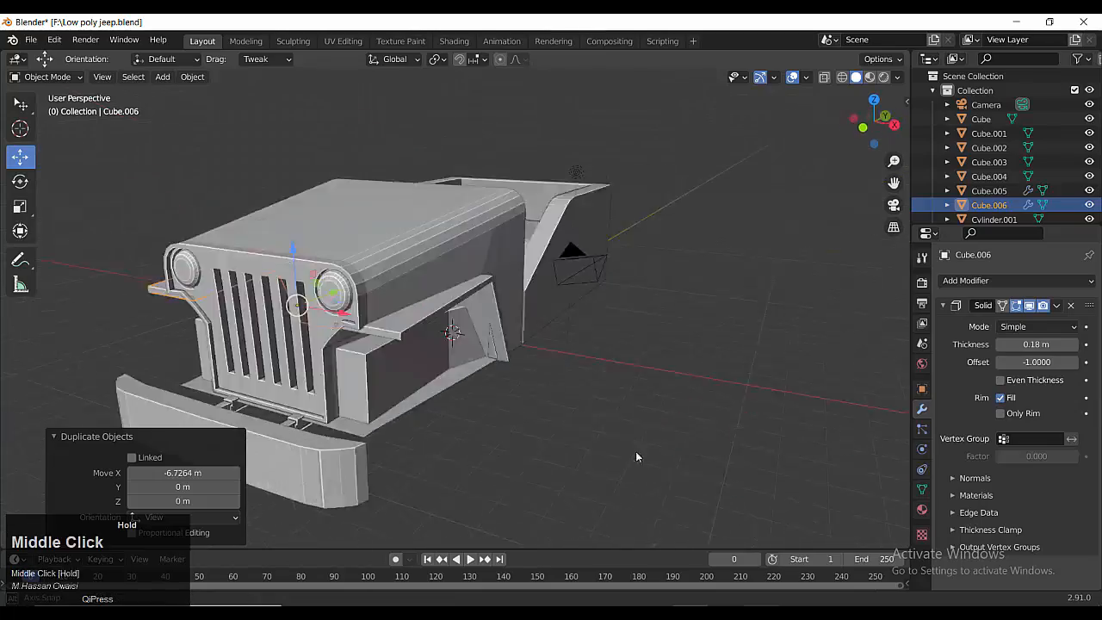
- Open both fenders together in Edit Mode and switch to wireframe display to reach their front edges
middle_click_drag(364, 450, 272, 511)
scroll(481, 454, "down", 5)
middle_click_drag(551, 401, 813, 465)
middle_click_drag(389, 354, 701, 292, "alt")
scroll(475, 385, "down", 4)
scroll(476, 387, "up", 6)
scroll(476, 386, "down", 3)
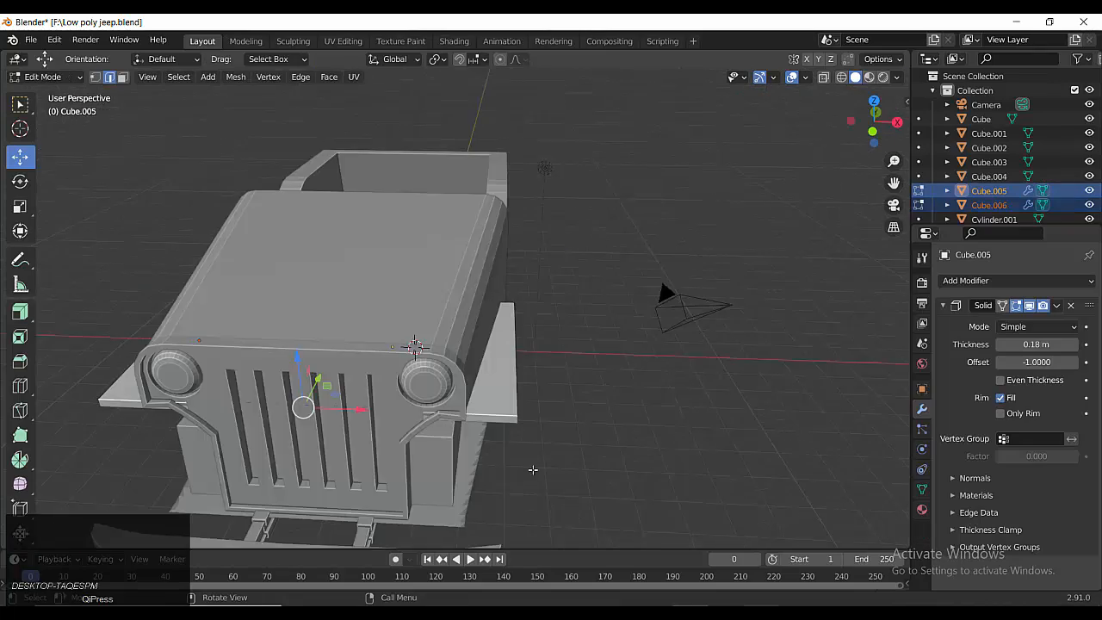
scroll(531, 470, "up", 3)
scroll(545, 457, "down", 1)
middle_click_drag(546, 457, 493, 445)
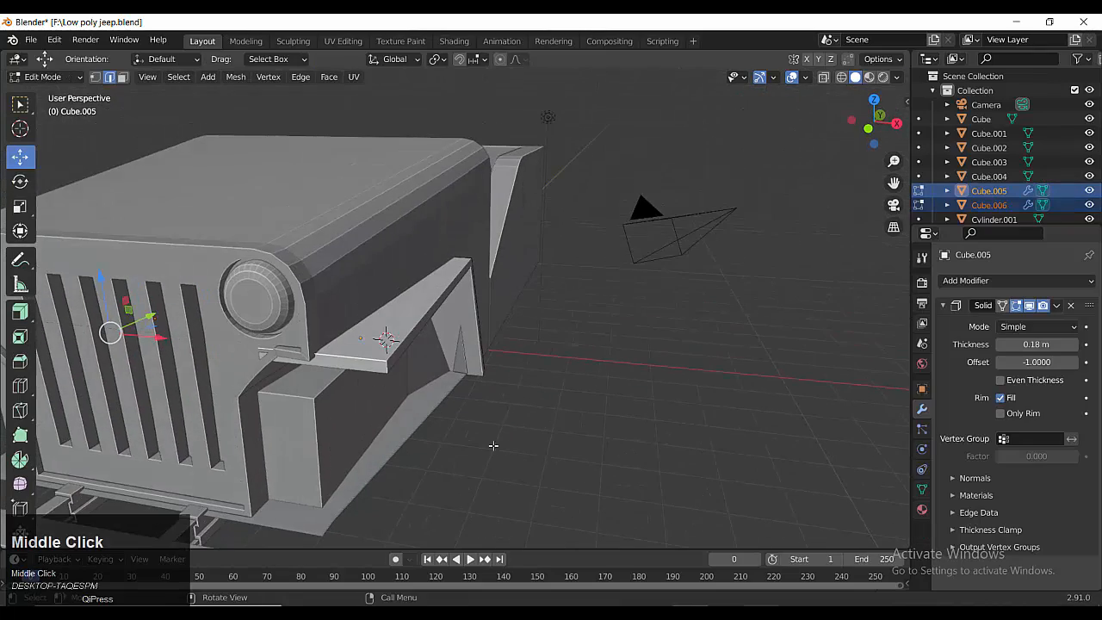
middle_click_drag(406, 398, 433, 438)
key("shift+z")
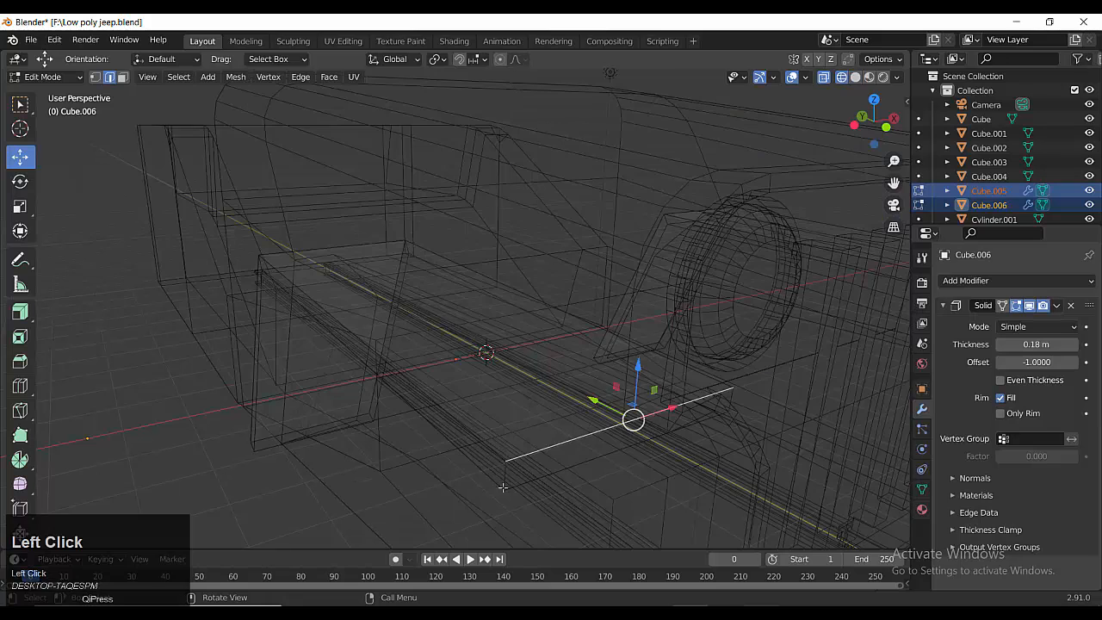
- Apply the Solidify modifier on each of the two fenders in Object Mode, then return to Edit Mode
key("Tab")
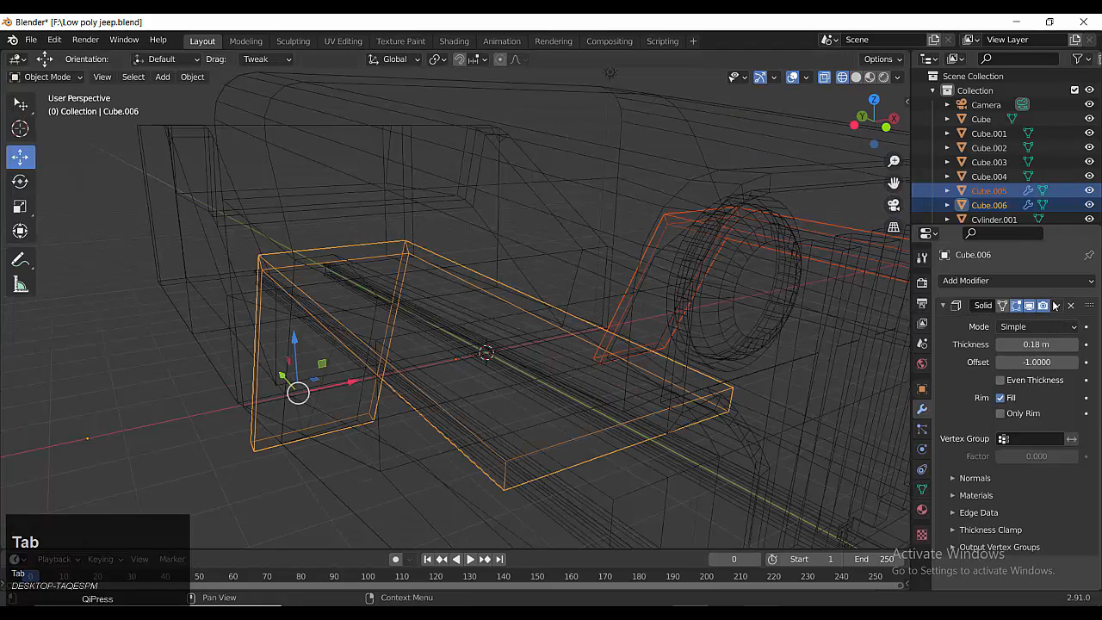
left_click(1070, 305)
key("Tab")
scroll(505, 480, "down", 5)
middle_click_drag(663, 465, 597, 462)
scroll(730, 426, "up", 5)
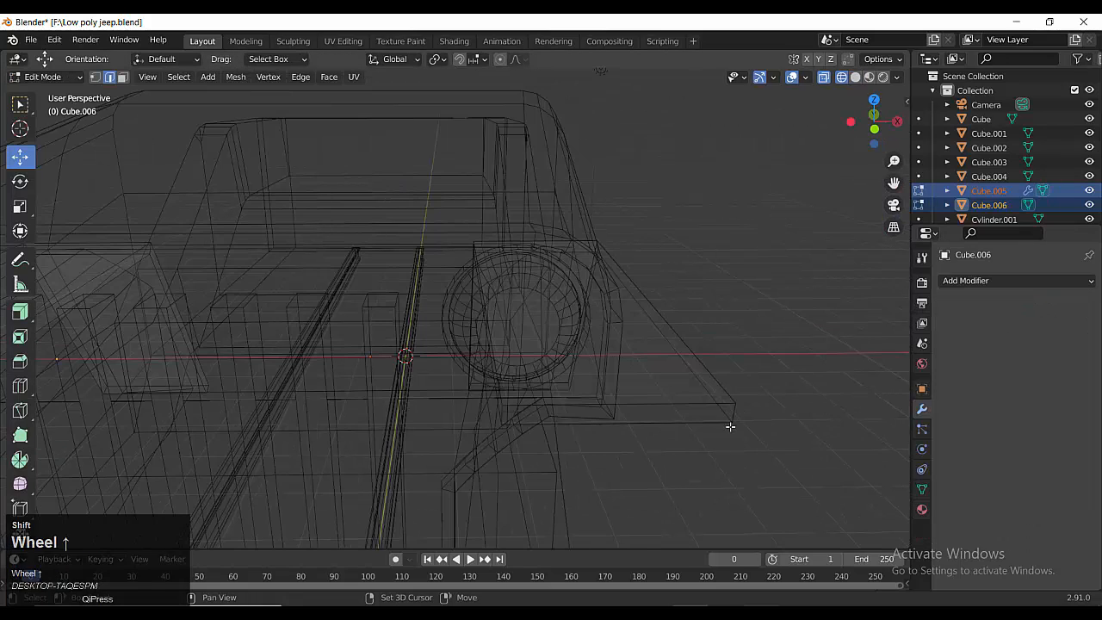
left_click(731, 423, "shift")
key("Tab")
left_click(1056, 305)
left_click(987, 321)
key("Tab")
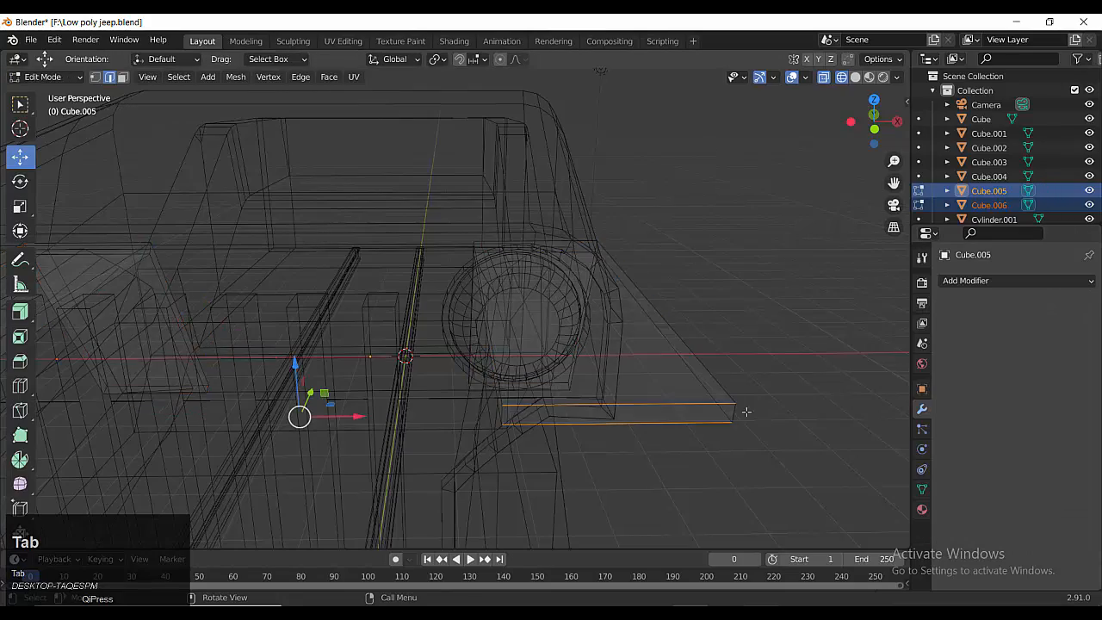
- Bevel the front outer corner edges of both fenders, restoring solid shading and returning to Object Mode
left_click(737, 411)
middle_click_drag(689, 430, 774, 439)
left_click(600, 451, "shift")
left_click(855, 77)
scroll(654, 319, "down", 6)
middle_click_drag(646, 327, 606, 343)
scroll(606, 343, "up", 1)
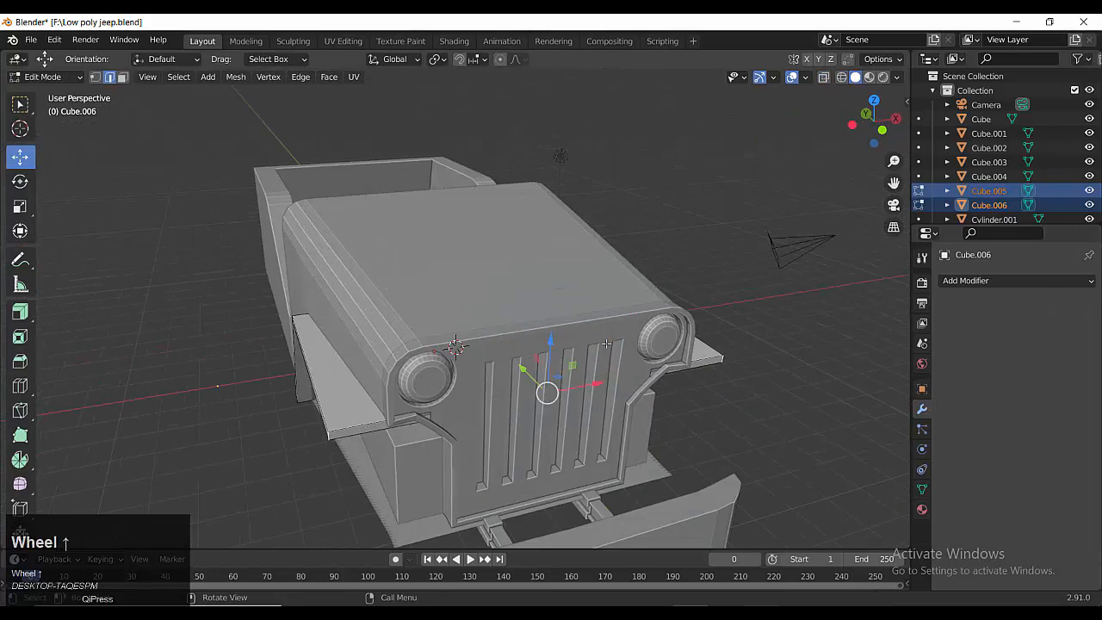
left_click(651, 410)
middle_click_drag(651, 411, 474, 414)
key("Tab")
scroll(620, 445, "up", 1)
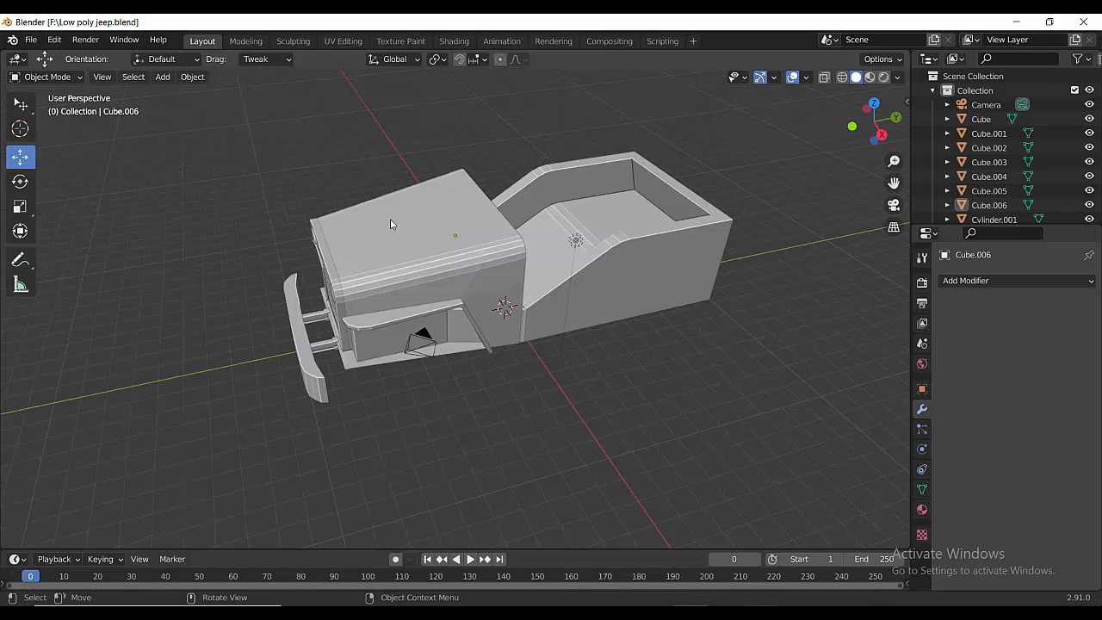
- Add a 2 m cube at the origin and raise it 4.8835 m along Z
key("shift+a")
mouse_move(366, 215)
left_click(438, 229)
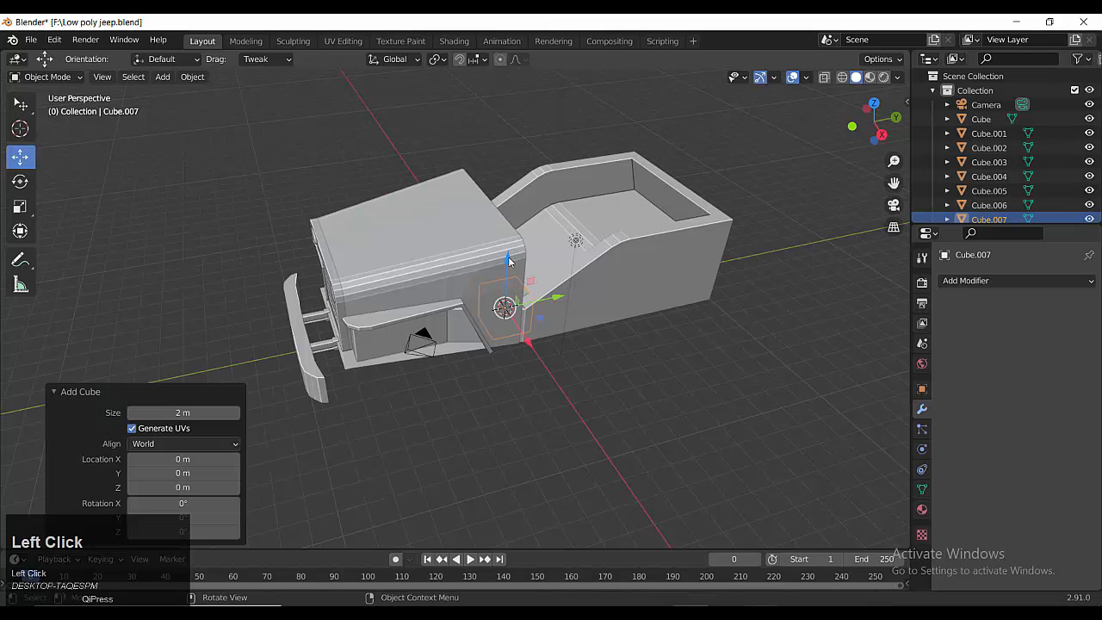
left_click_drag(508, 258, 510, 168)
- Move the cube -1.5118 m along Y and 1.5994 m along Z onto the hood's rear, and flatten it along Y
middle_click_drag(525, 172, 469, 317, "alt")
scroll(469, 318, "down", 4)
scroll(397, 378, "up", 4)
middle_click_drag(397, 378, 460, 322, "alt")
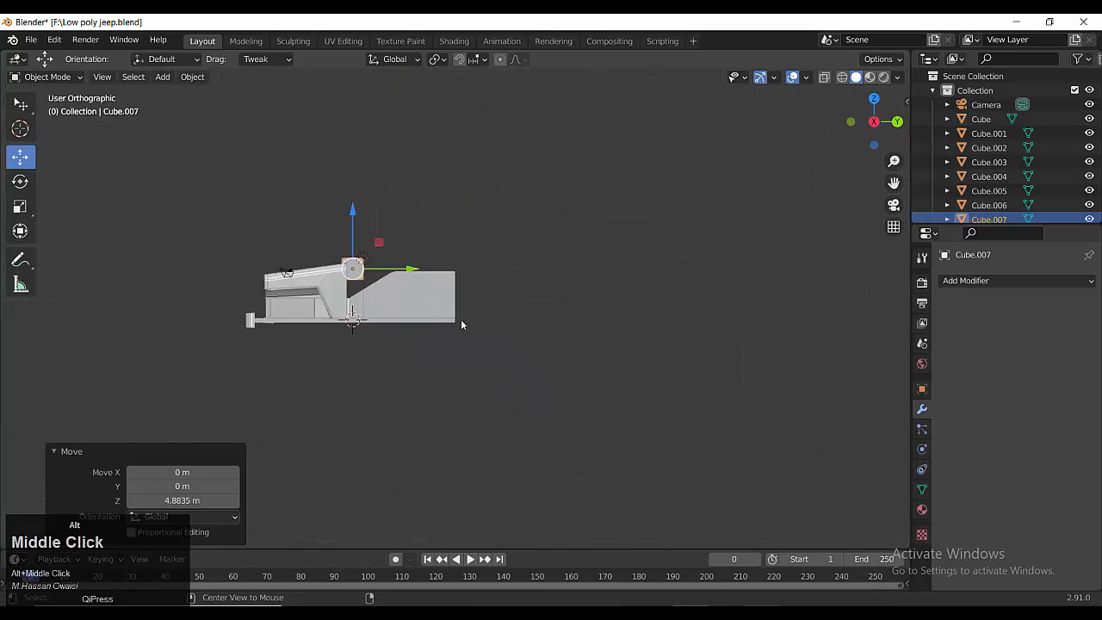
scroll(460, 322, "up", 4)
middle_click_drag(172, 358, 461, 381, "shift")
key("g")
left_click(576, 194)
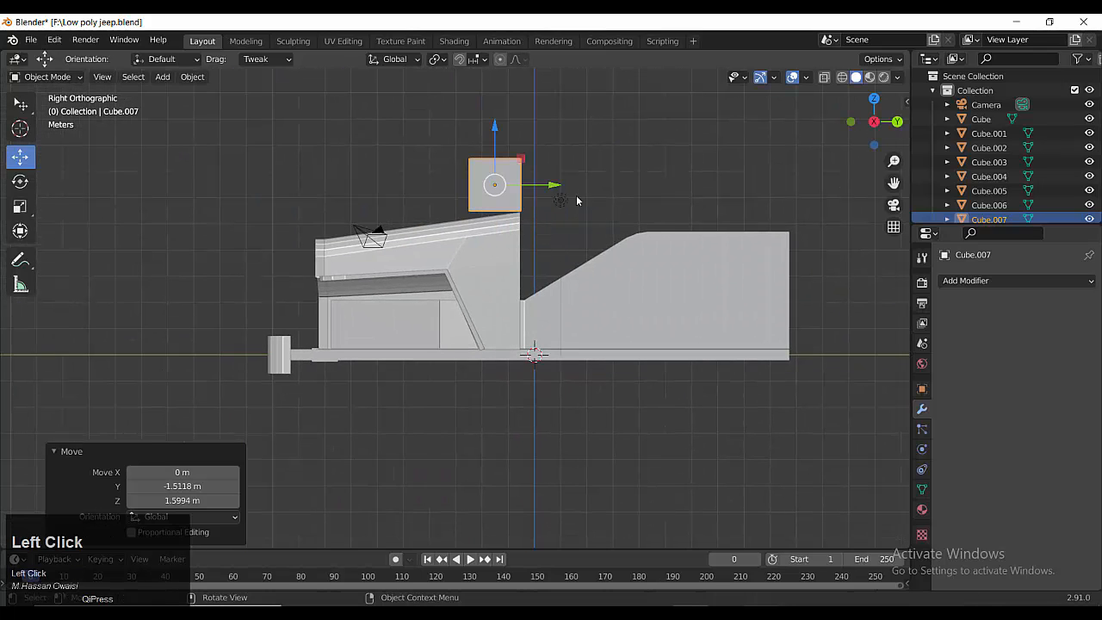
left_click(19, 209)
left_click_drag(551, 184, 499, 185)
middle_click_drag(562, 200, 482, 246)
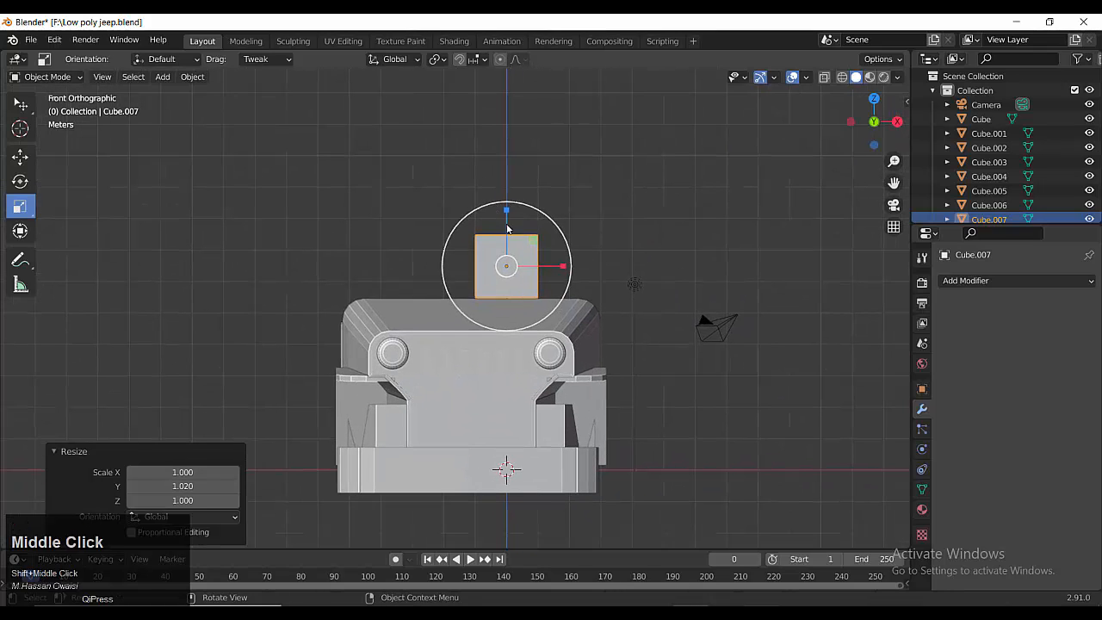
- Centre the panel over the hood by moving it -1.132 m along X, enlarge it uniformly, and raise it 0.40168 m
key("g")
left_click(474, 255)
key("s")
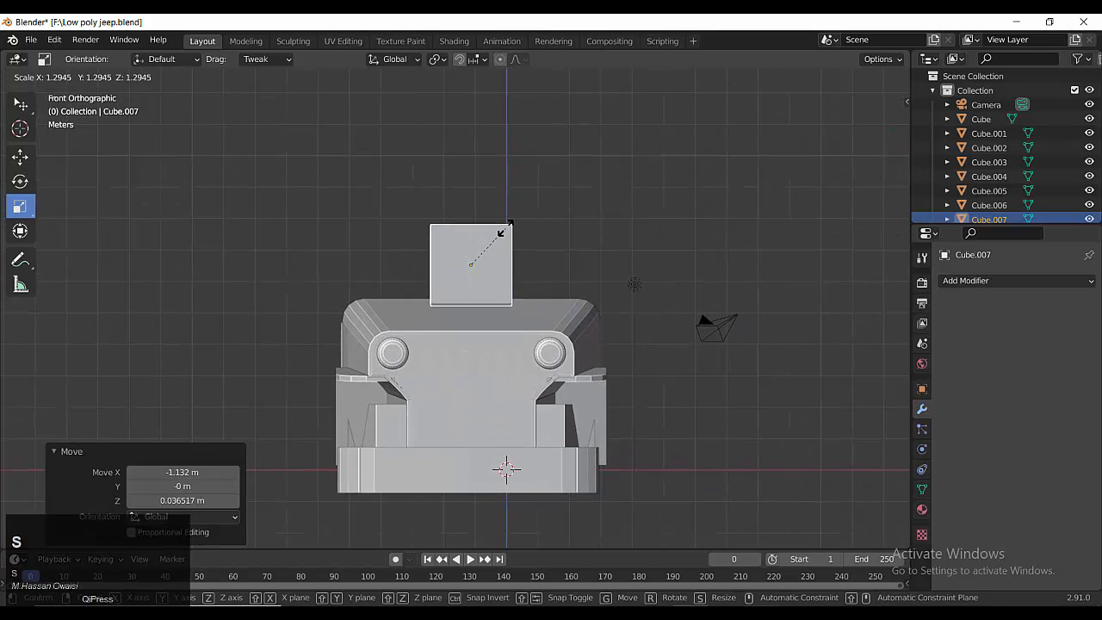
left_click(485, 259)
key("g")
left_click(486, 258)
- Scale the panel by 2.638 along X and move it -0.036517 m along X and -0.054775 m along Z onto the hood
key("s")
middle_click(489, 258)
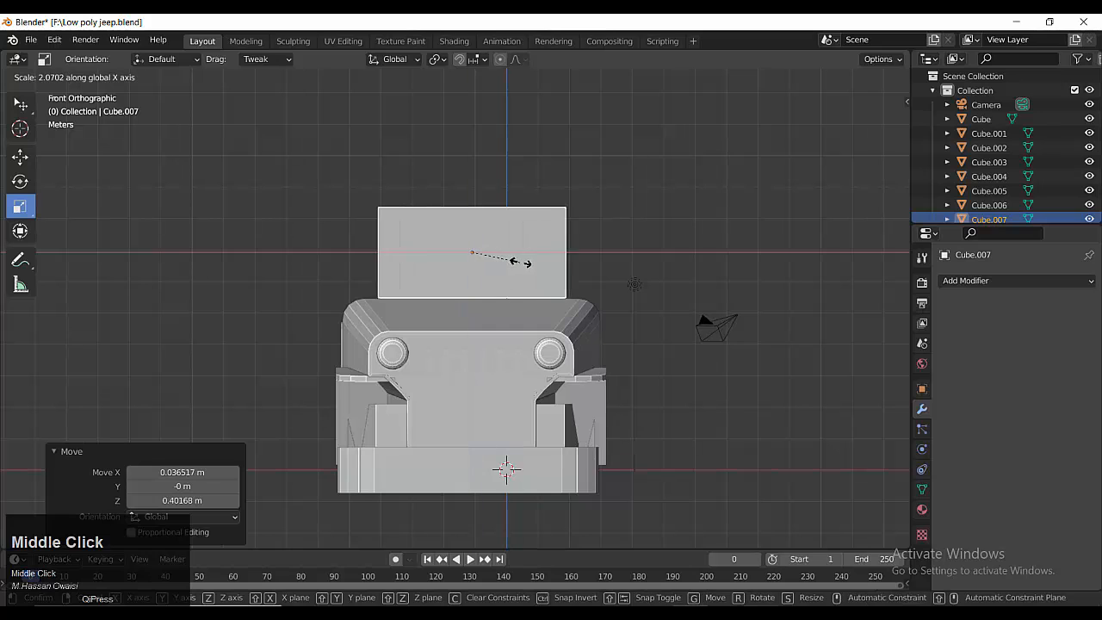
left_click(534, 261)
key("g")
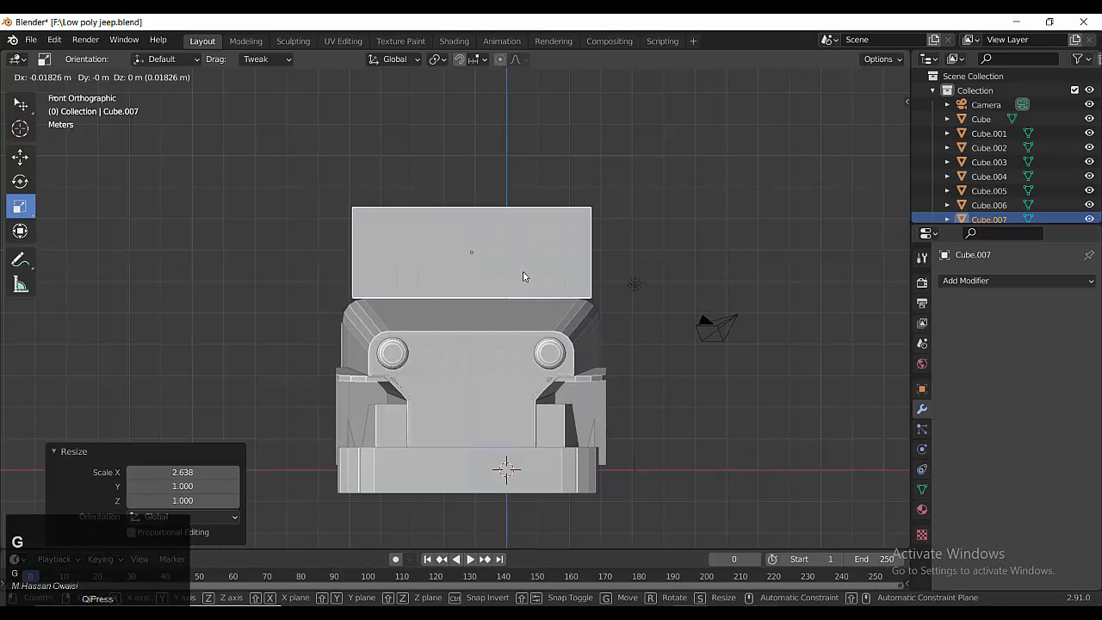
left_click(519, 270)
- Adjust the panel's position along Y at the hood's rear edge and make it thinner along Y
middle_click_drag(519, 270, 620, 290)
key("g")
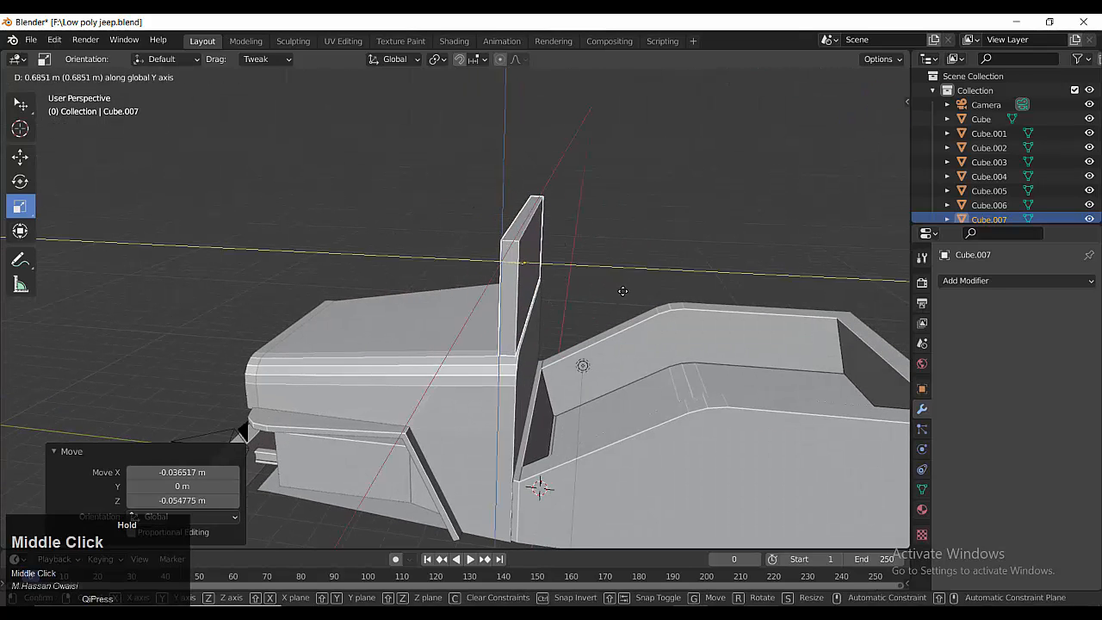
right_click(520, 335)
left_click_drag(562, 266, 535, 272)
- Delete the panel's front and rear faces in Edit Mode to open it into a windshield frame
scroll(587, 274, "down", 3)
middle_click_drag(536, 284, 521, 302)
key("Tab")
key("3")
left_click(527, 225)
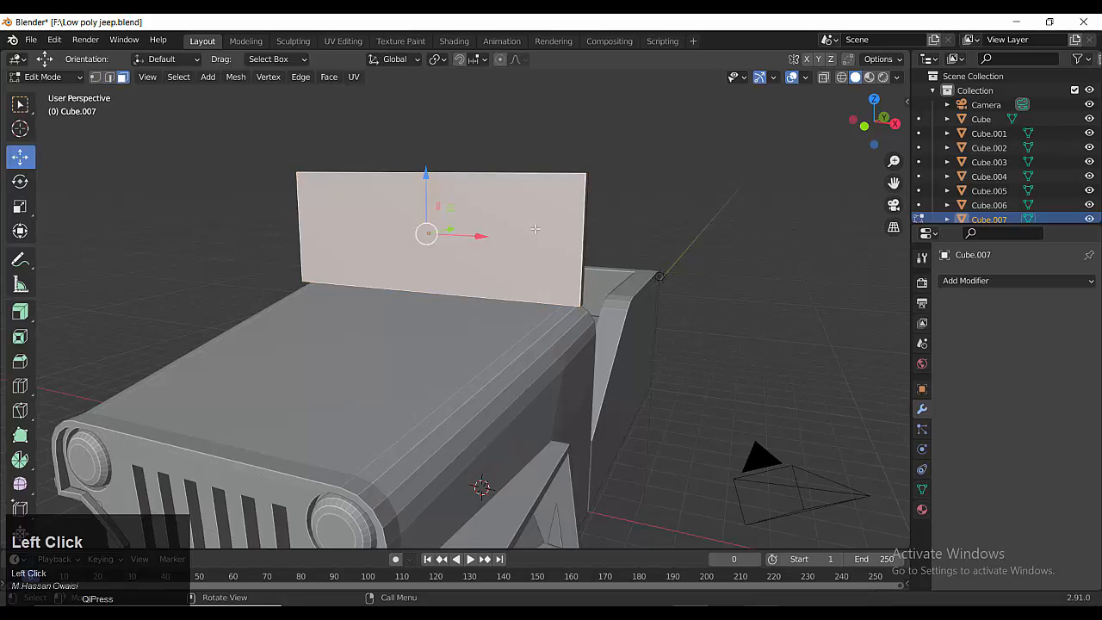
key("x")
left_click(518, 229)
left_click(518, 229)
key("x")
middle_click_drag(591, 301, 508, 312)
key("Tab")
- Try a Solidify modifier with a thickness of 0.09 m on the windshield frame, then undo it
left_click(1016, 281)
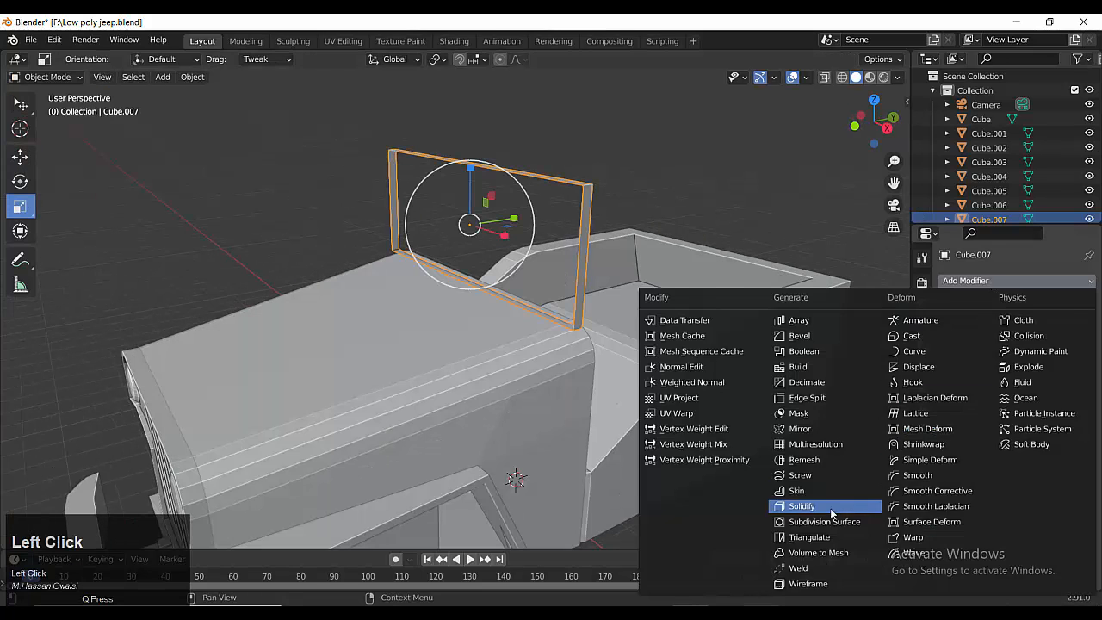
left_click(785, 511)
middle_click_drag(559, 322, 610, 318)
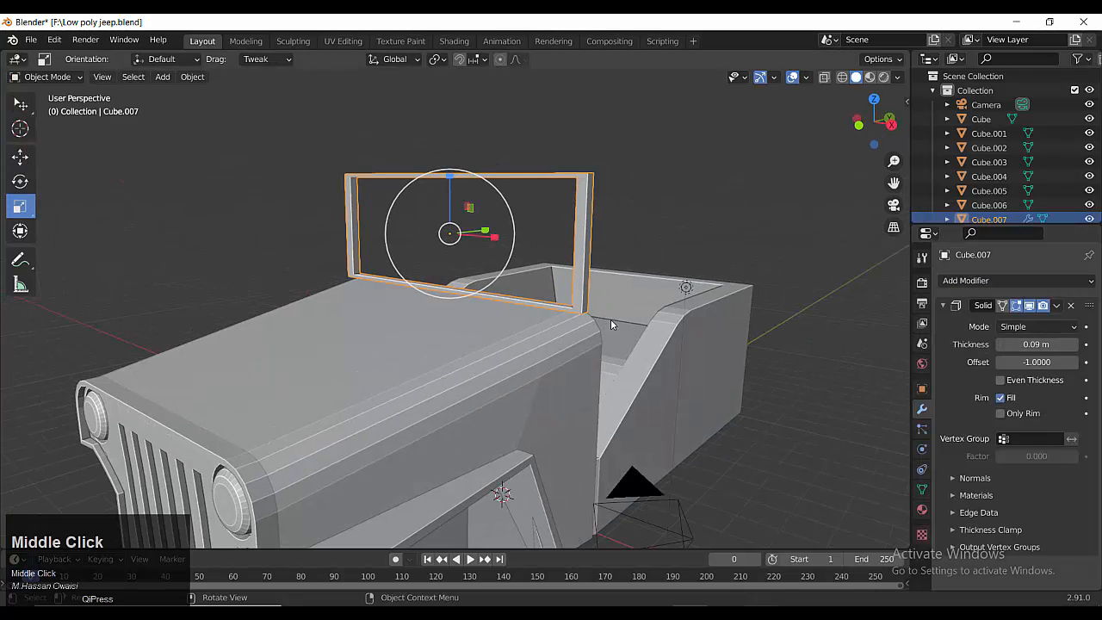
key("ctrl+z")
- Apply all transforms of the windshield frame and add a Solidify modifier with a thickness of 0.18 m
middle_click_drag(588, 274, 583, 260)
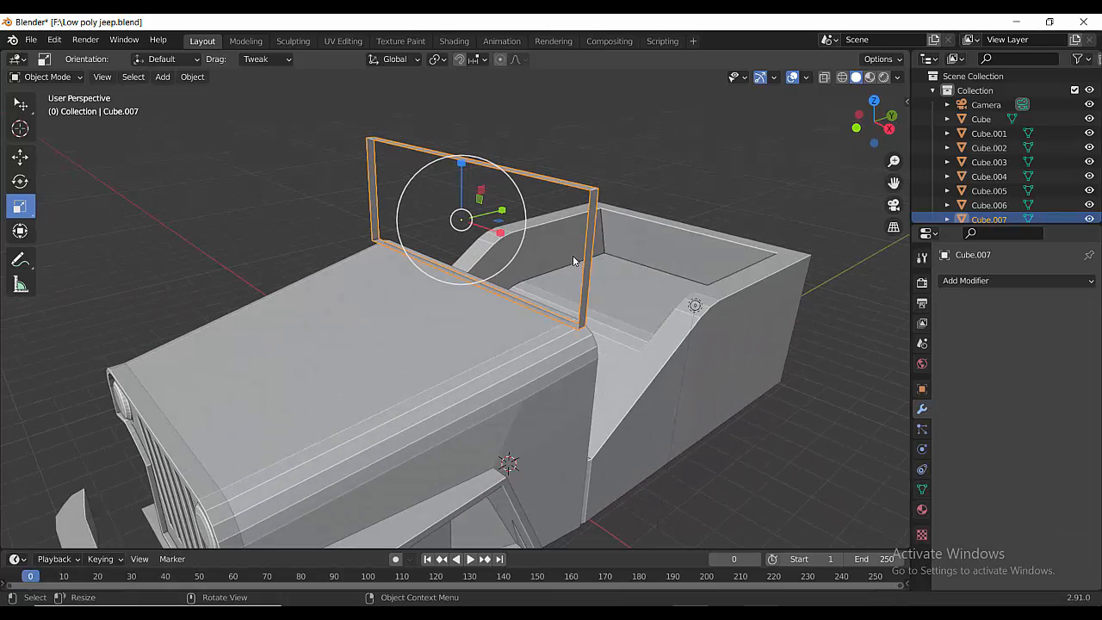
key("ctrl+a")
left_click(573, 255)
left_click(1015, 281)
left_click(828, 473)
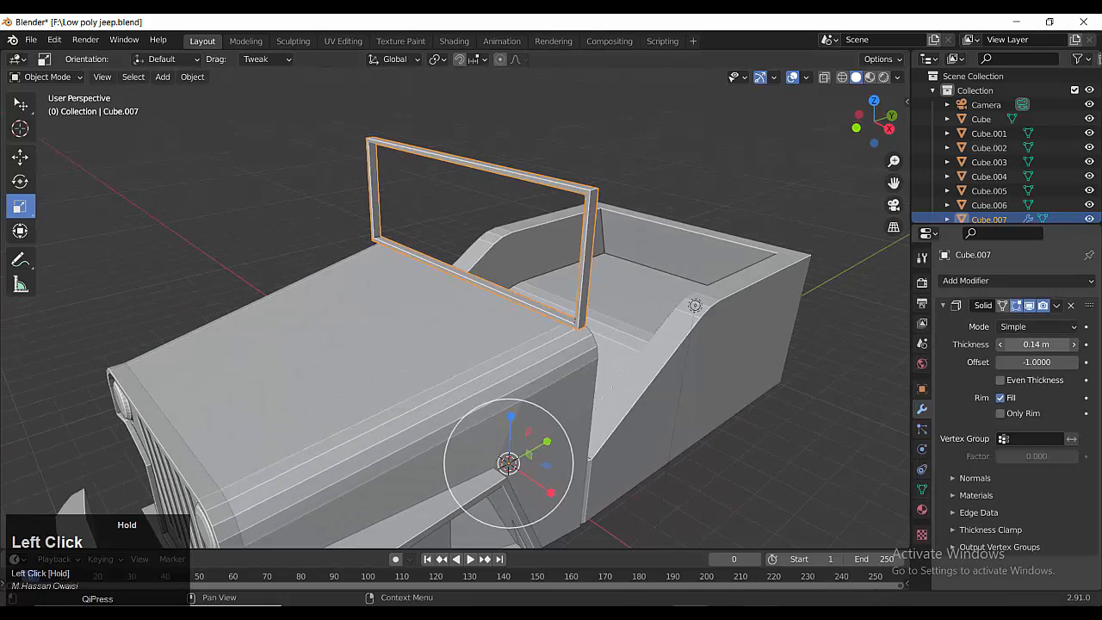
middle_click_drag(654, 398, 623, 363)
- Apply the frame's Solidify modifier in Object Mode and set its origin to the center of mass (surface)
key("Tab")
left_click(1057, 306)
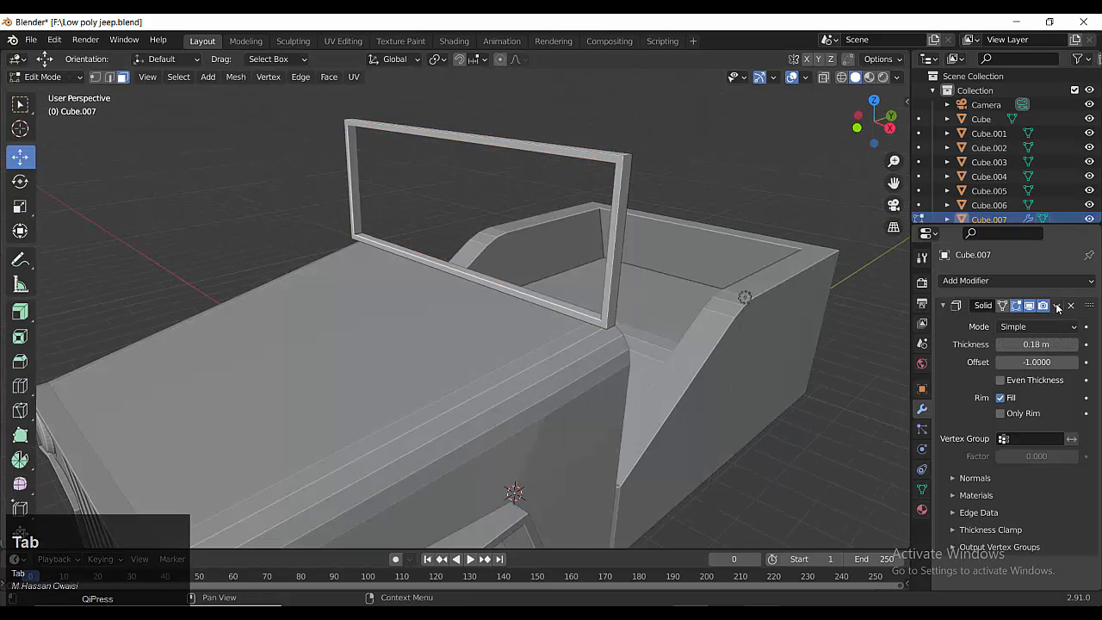
key("Tab")
left_click(1057, 306)
left_click(986, 320)
right_click(616, 205)
left_click(725, 250)
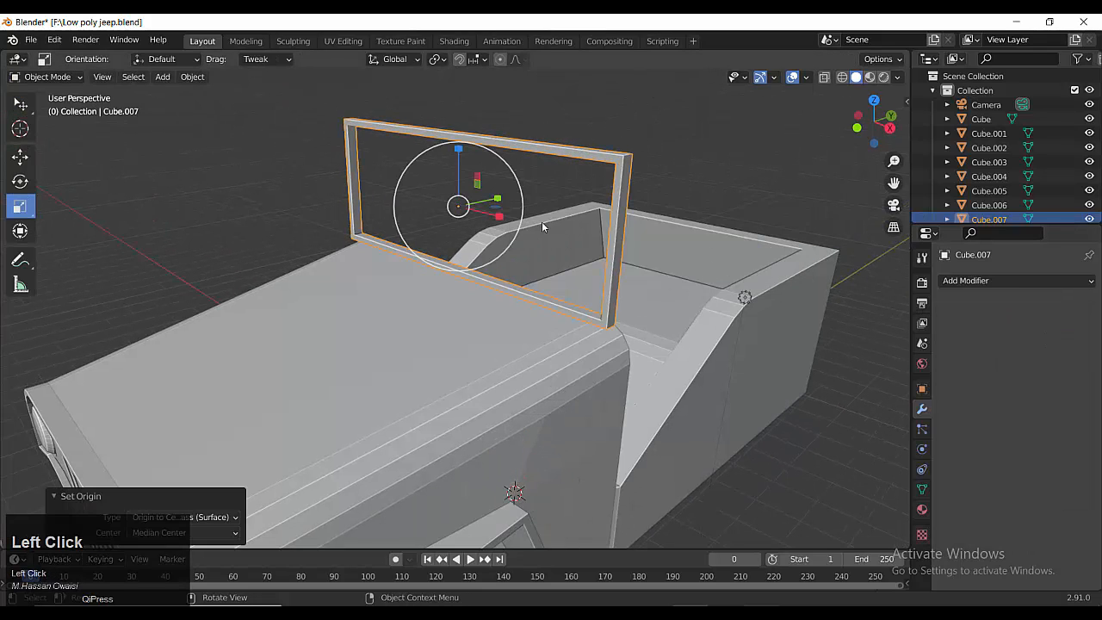
key("shift+s")
right_click(587, 193)
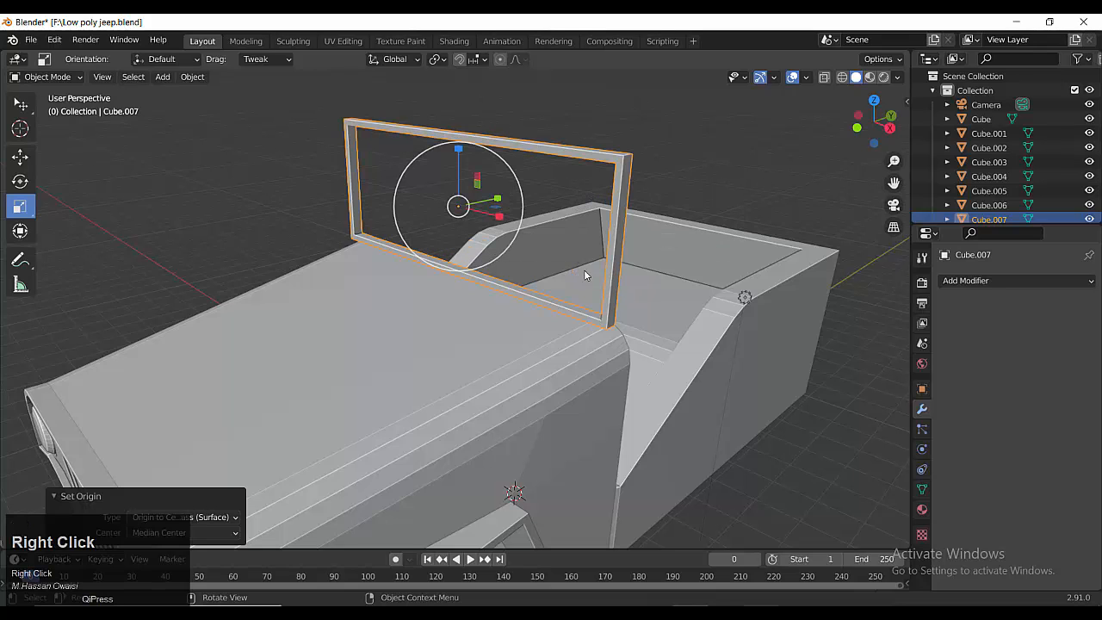
- Duplicate the windshield frame in place and scale the copy uniformly by 0.962
left_click(617, 208)
key("shift+d")
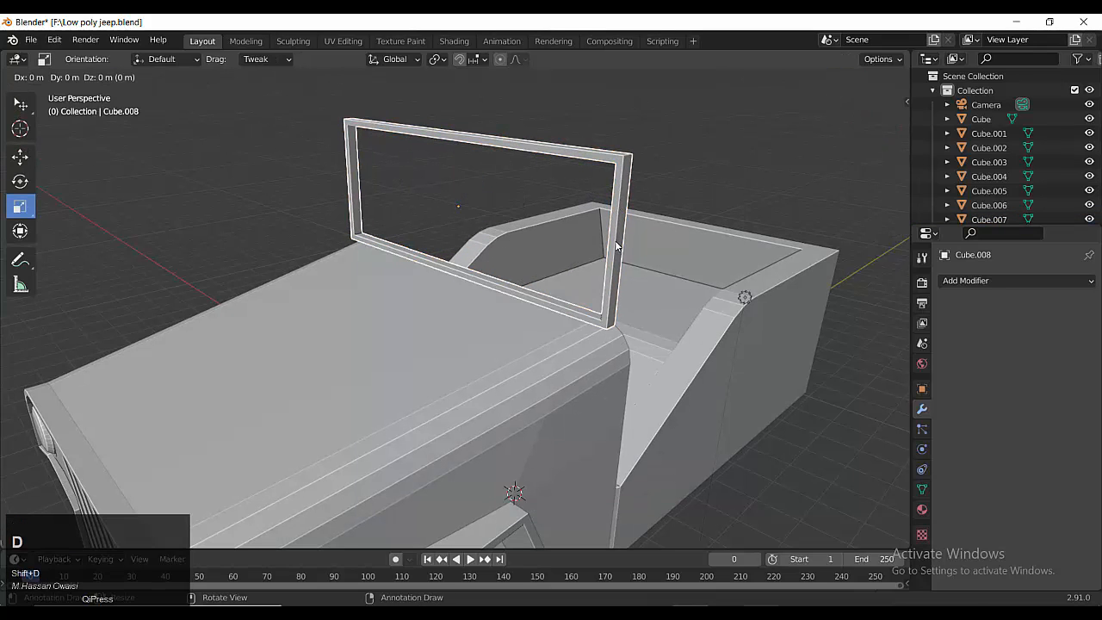
right_click(616, 246)
key("s")
left_click(718, 143)
- Scale the inner frame by 0.937 along Z in front view so it fits inside the outer frame
middle_click(514, 250, "alt")
middle_click_drag(514, 245, 737, 254, "alt")
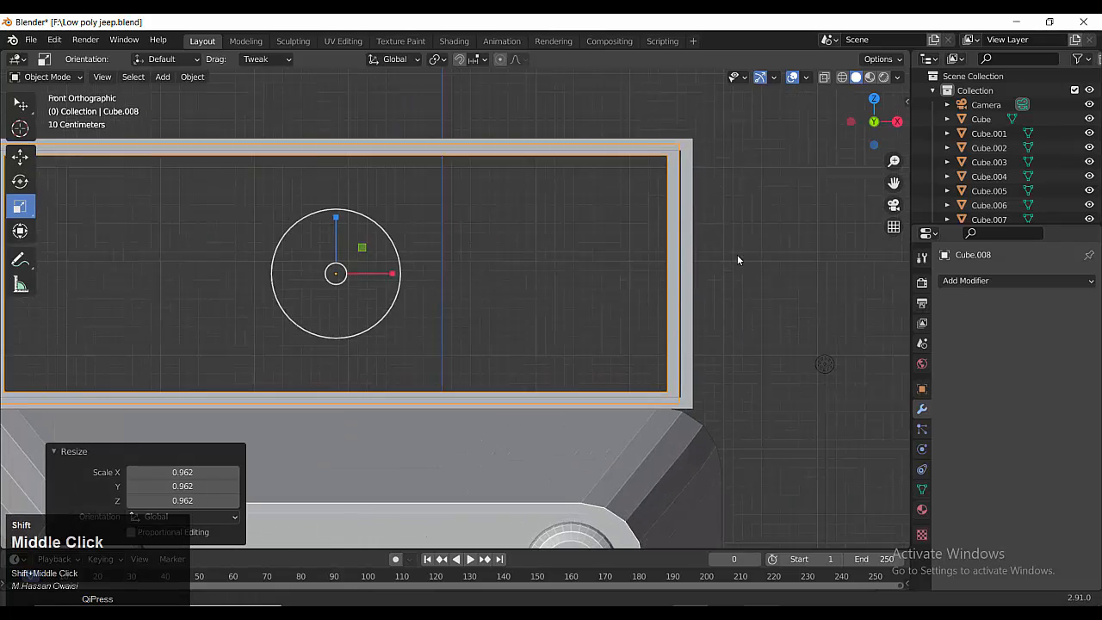
scroll(497, 260, "down", 2)
left_click_drag(416, 277, 416, 276)
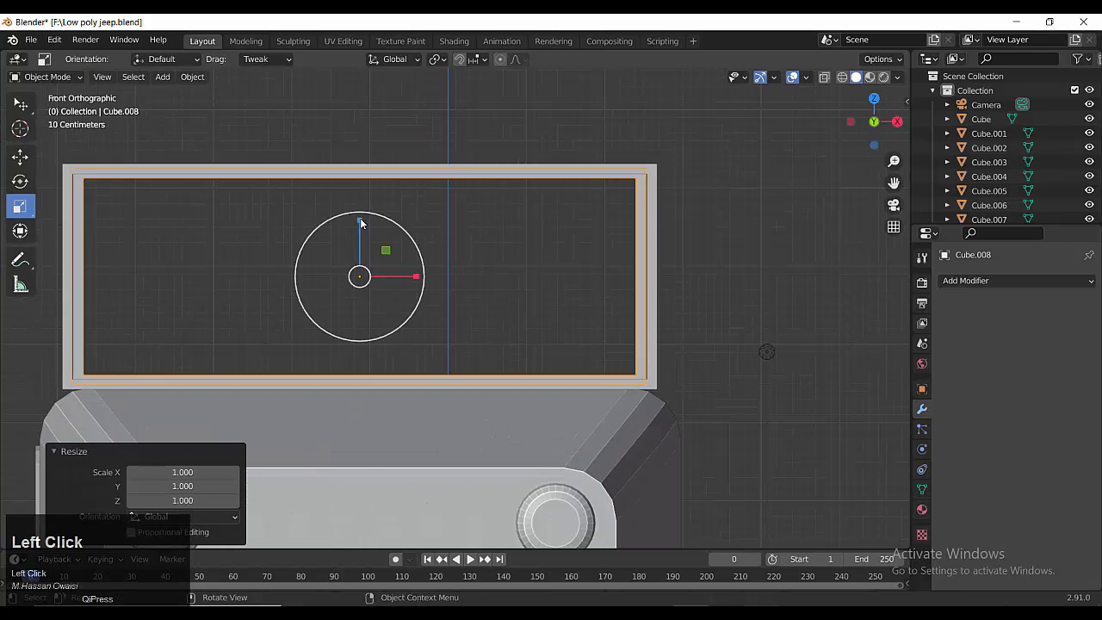
left_click_drag(359, 221, 360, 227)
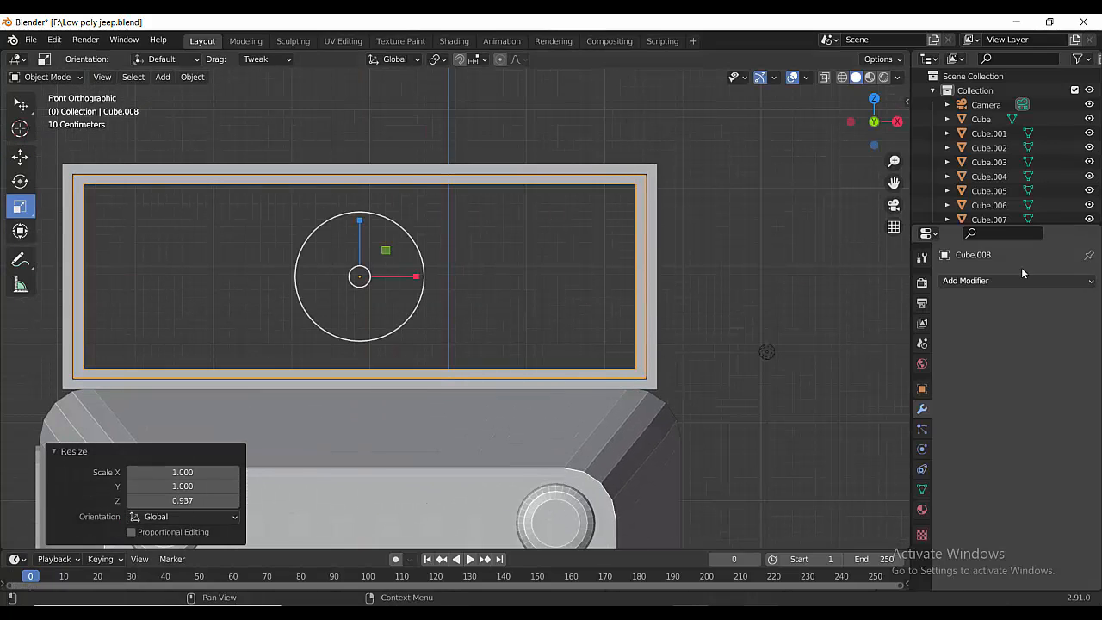
- Add two loop cuts across the inner frame's upper bar, one centred and a second beside it at a factor of about 0.904
left_click(641, 222)
key("Tab")
key("2")
key("ctrl+r")
left_click(393, 178)
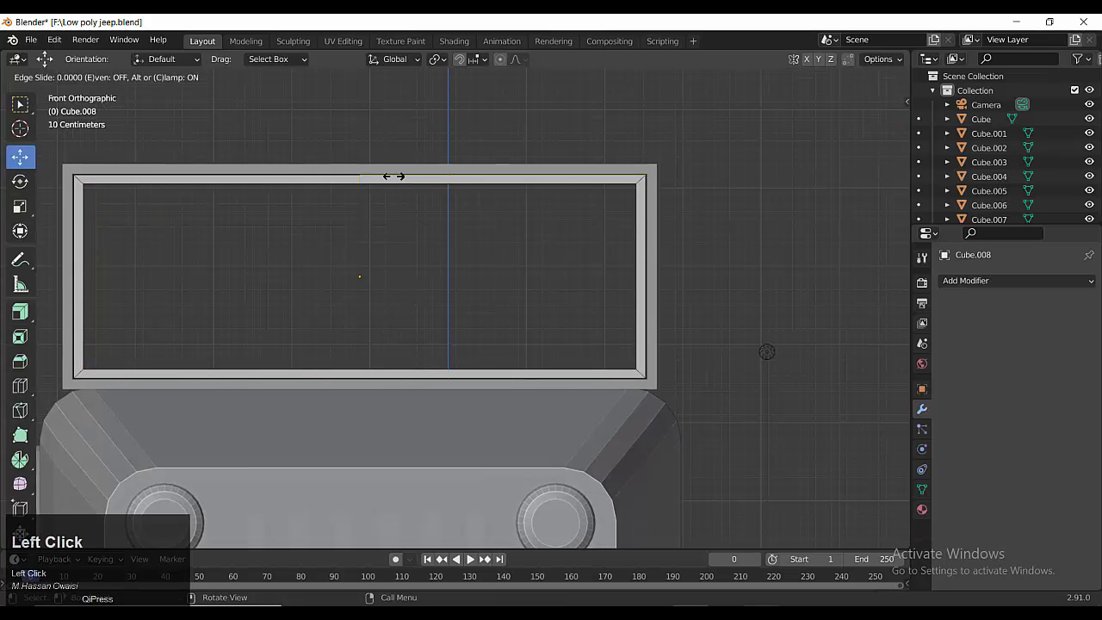
left_click(393, 178)
key("ctrl+r")
left_click(394, 176)
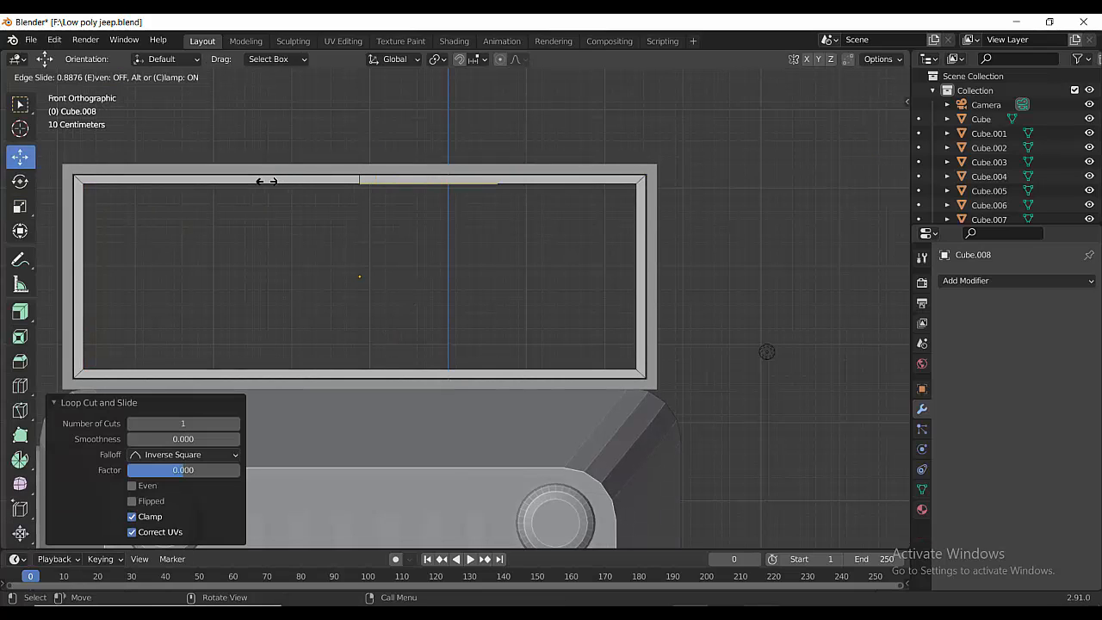
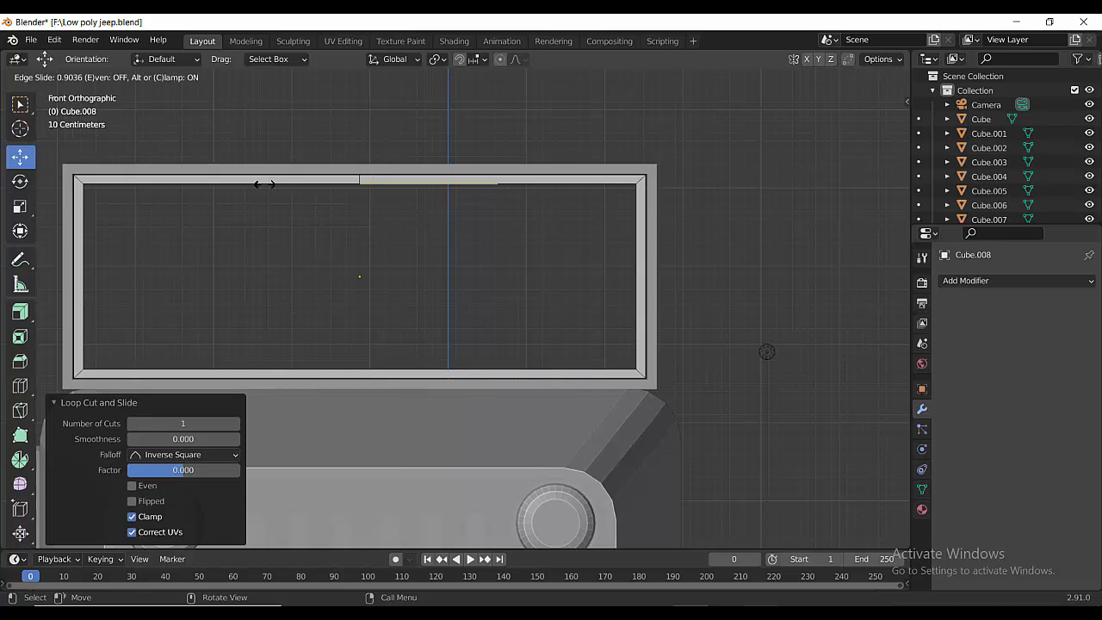
left_click(264, 185)
- Add two matching loop cuts across the inner frame's lower bar, one centred and one at factor 0.904
left_click(368, 372)
right_click(368, 372)
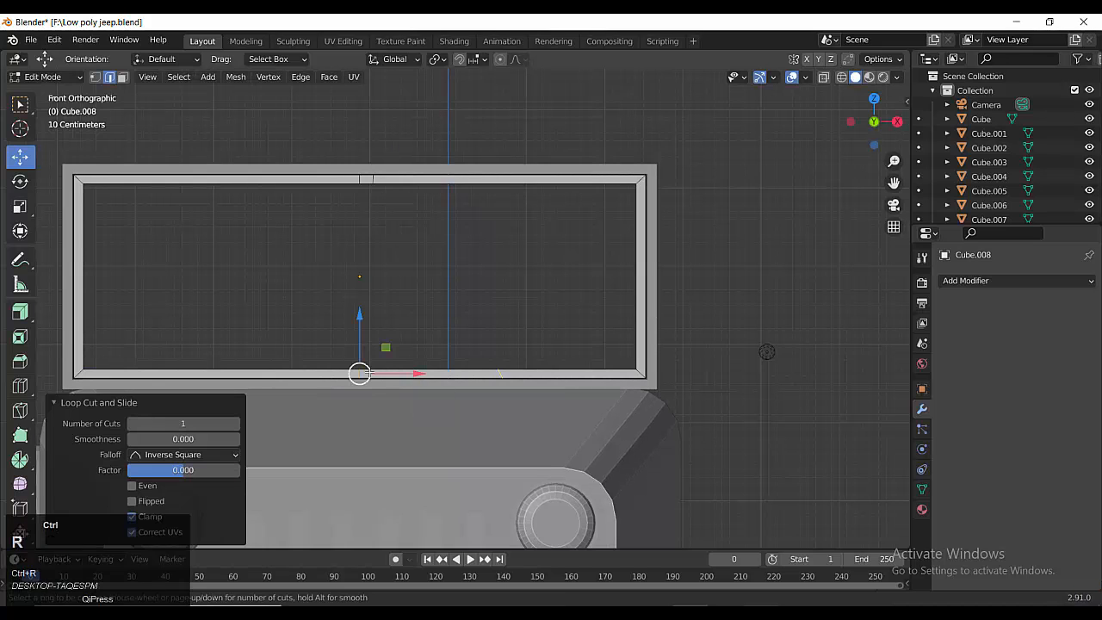
left_click(434, 376)
left_click(352, 374)
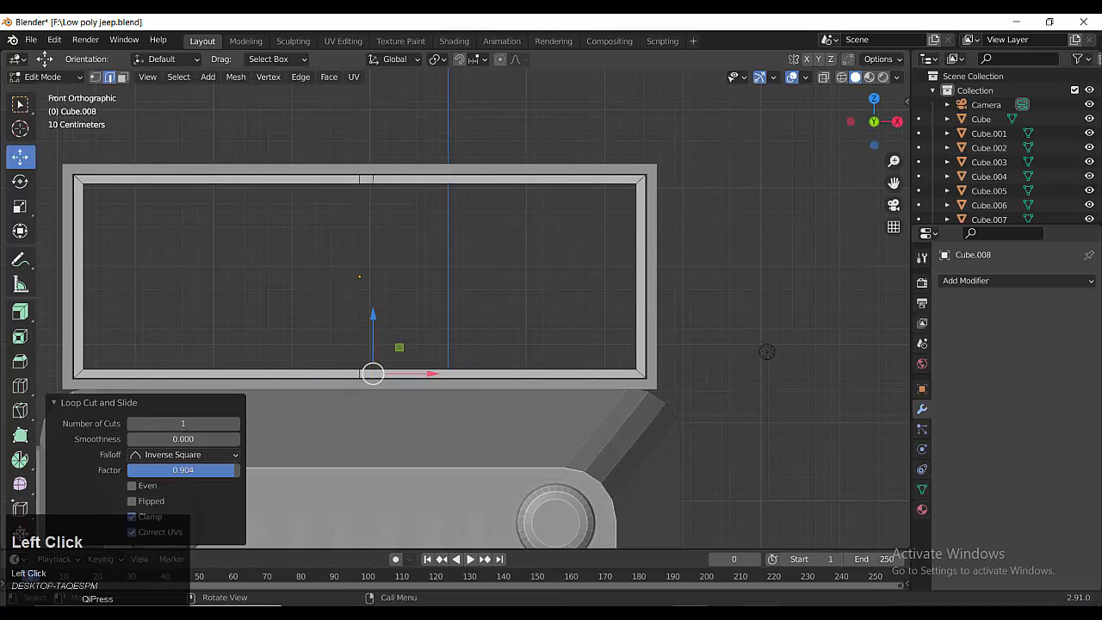
- Bridge the two narrow inward faces at the middle of the upper and lower bars with LoopTools to form a central divider
middle_click_drag(438, 394, 407, 455)
scroll(420, 392, "up", 2)
key("3")
left_click(348, 337)
scroll(393, 413, "down", 1)
middle_click_drag(393, 413, 389, 322)
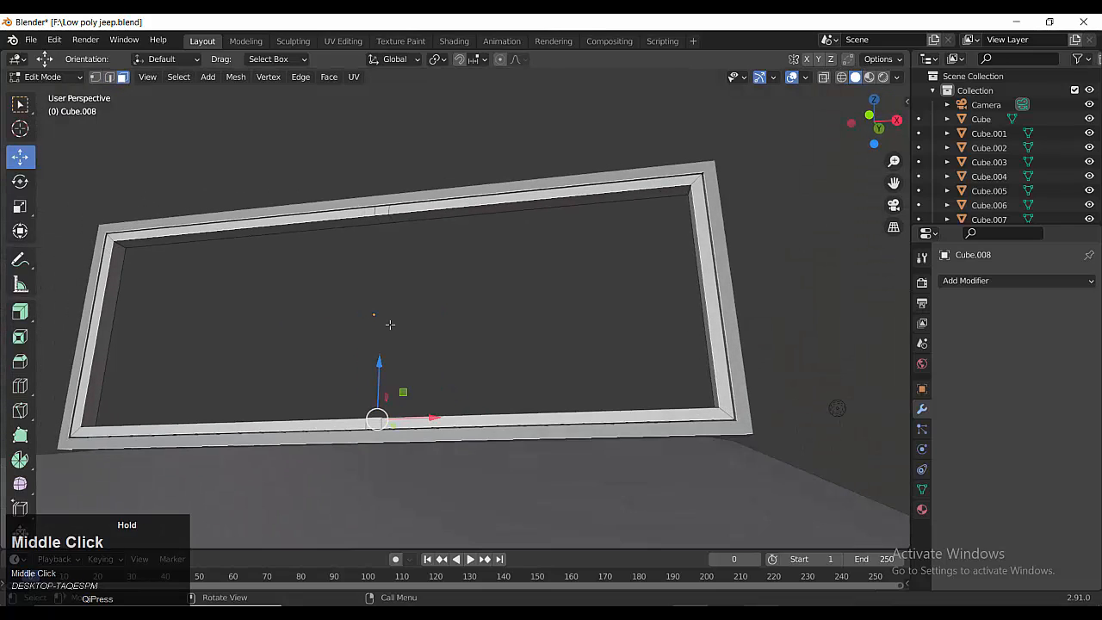
left_click(384, 217, "shift")
left_click(905, 101)
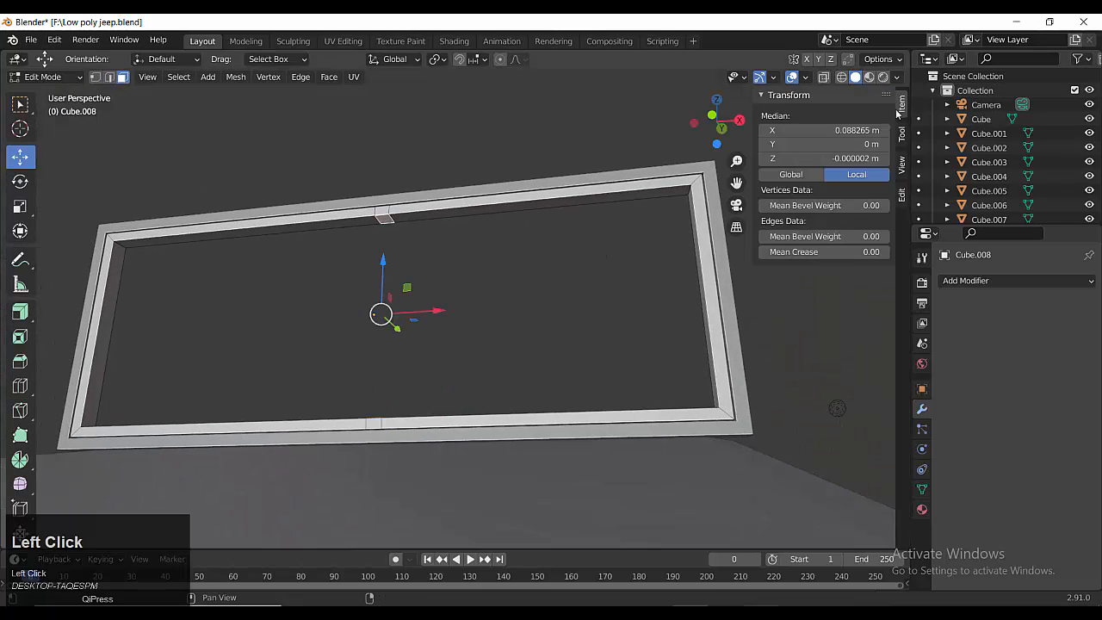
left_click(901, 194)
left_click(787, 95)
left_click(833, 117)
- Join the outer windshield frame and the divided inner frame into one object in Object Mode
middle_click_drag(600, 226, 266, 272)
key("Tab")
left_click_drag(578, 197, 565, 204)
middle_click_drag(565, 204, 603, 172)
scroll(565, 204, "down", 3)
key("Tab")
scroll(632, 344, "up", 1)
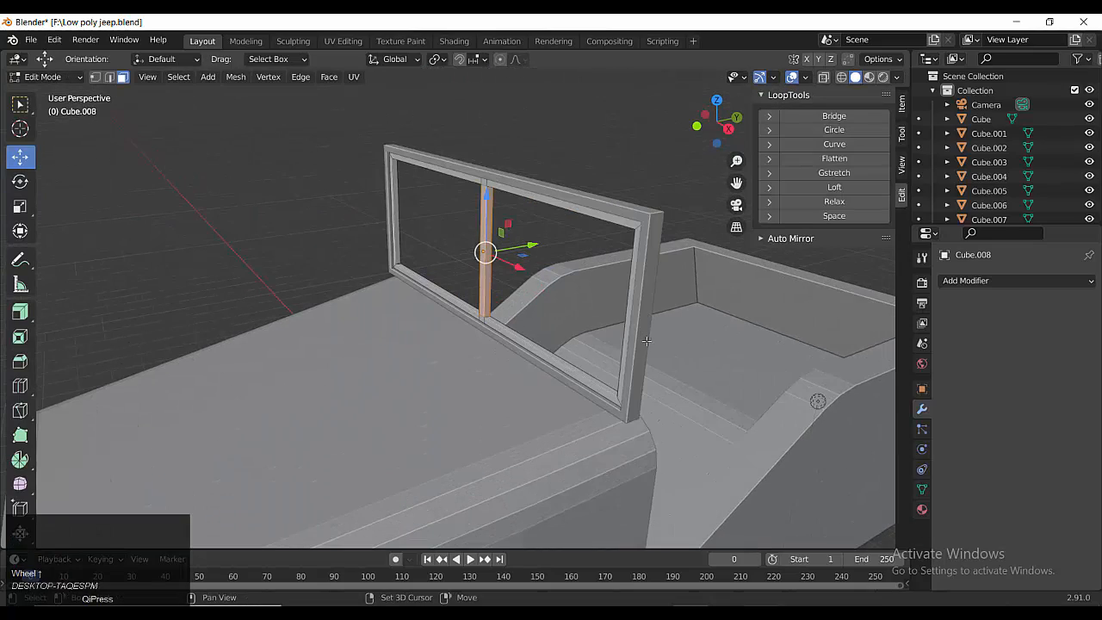
key("Tab")
left_click(645, 314)
left_click(627, 316, "shift")
key("ctrl+j")
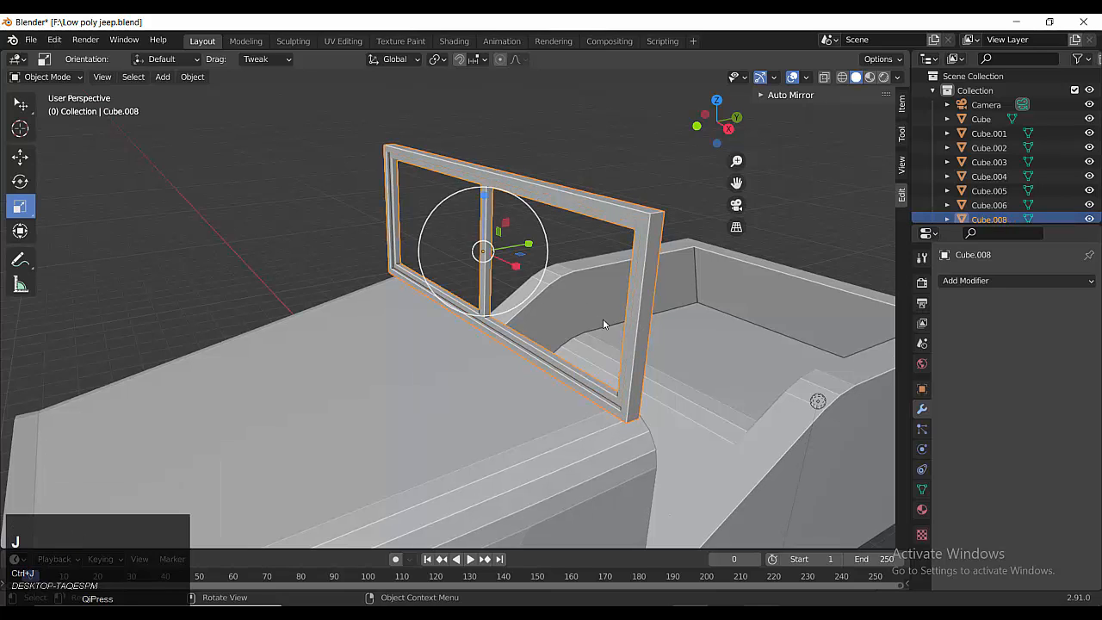
- Tilt the windshield by -13.5° in the right view, shift it about 0.43 m along Y and -0.08 m along Z, and save the file
middle_click_drag(602, 319, 516, 327)
scroll(445, 327, "down", 5)
middle_click_drag(445, 327, 517, 258)
scroll(517, 211, "up", 4)
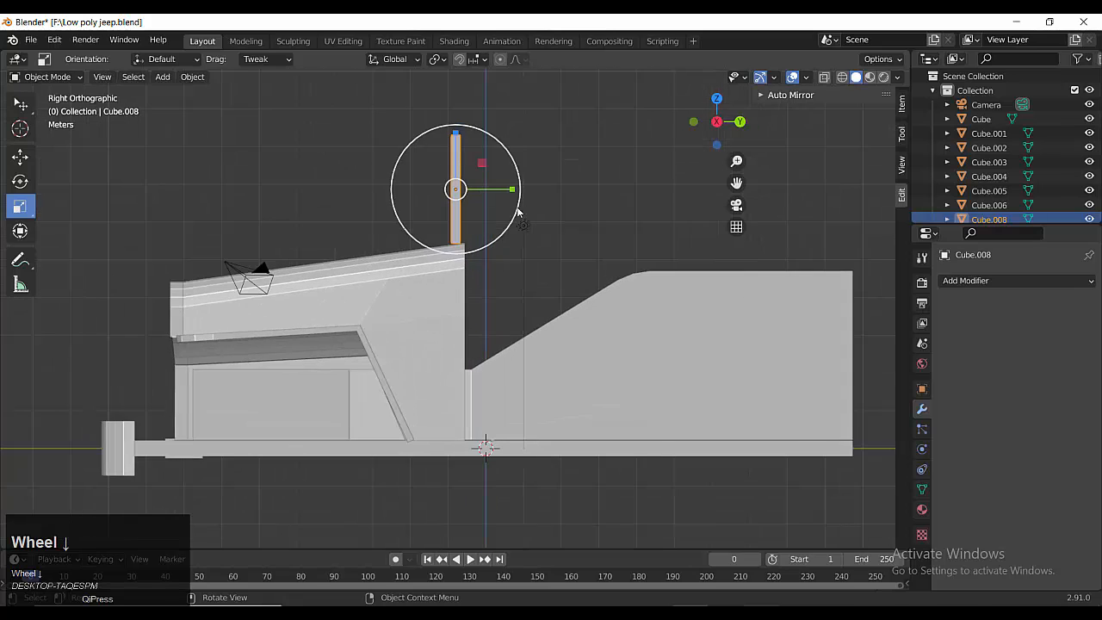
key("r")
left_click(506, 215)
key("g")
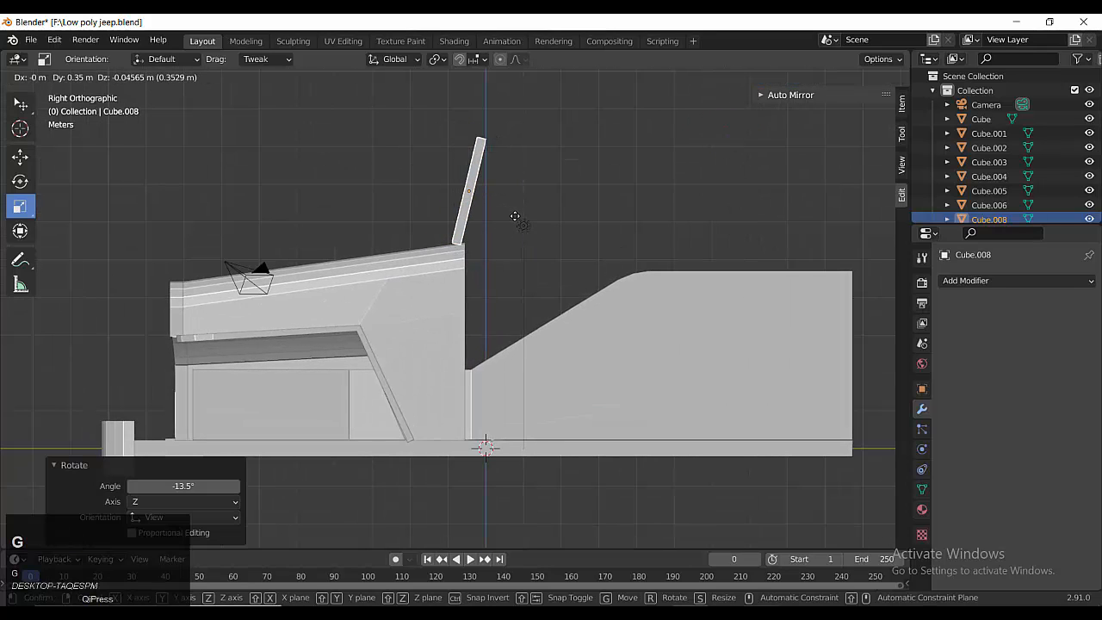
left_click(520, 278)
middle_click_drag(519, 277, 371, 321)
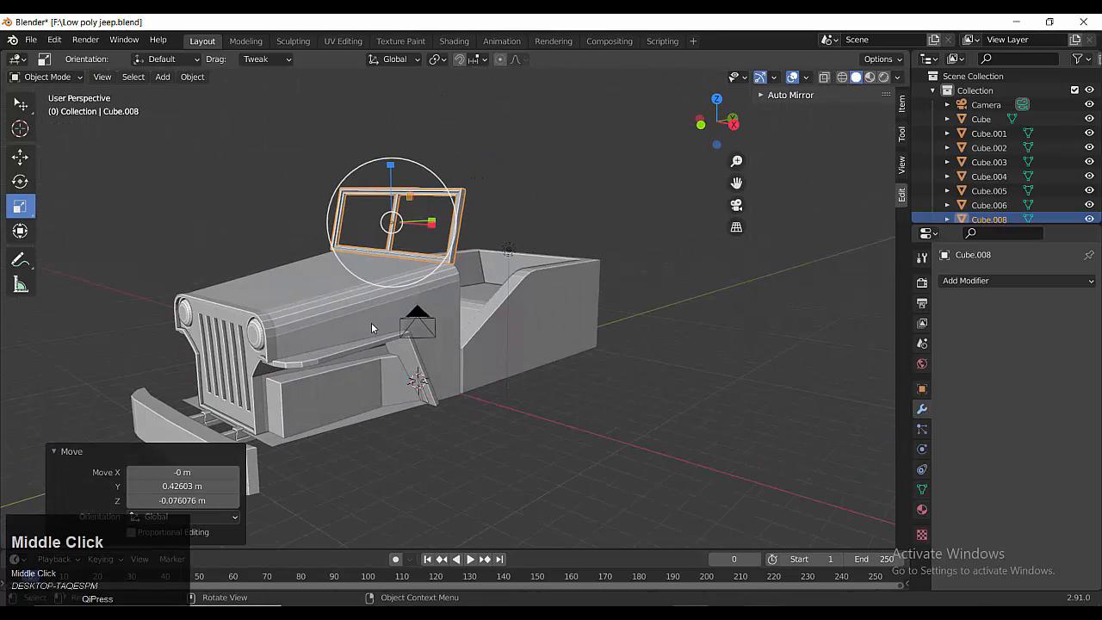
key("ctrl+s")
- Add a cylinder for the wheel, place it beside the jeep in front view and scale it uniformly by 1.405
scroll(519, 253, "down", 3)
middle_click_drag(519, 253, 397, 302)
scroll(397, 303, "up", 2)
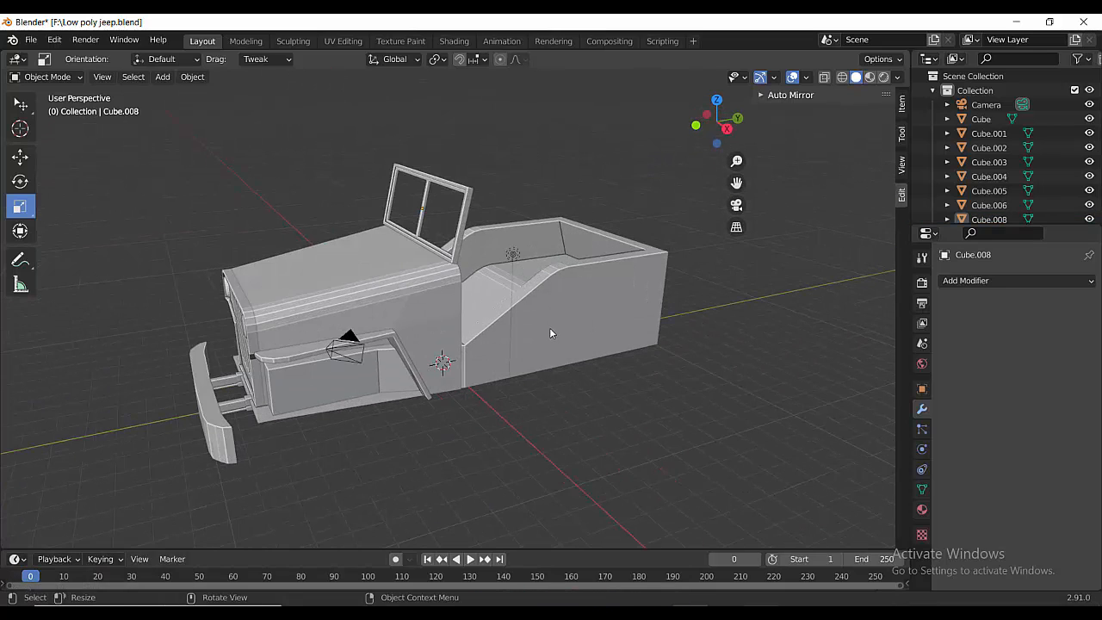
middle_click_drag(666, 331, 551, 311)
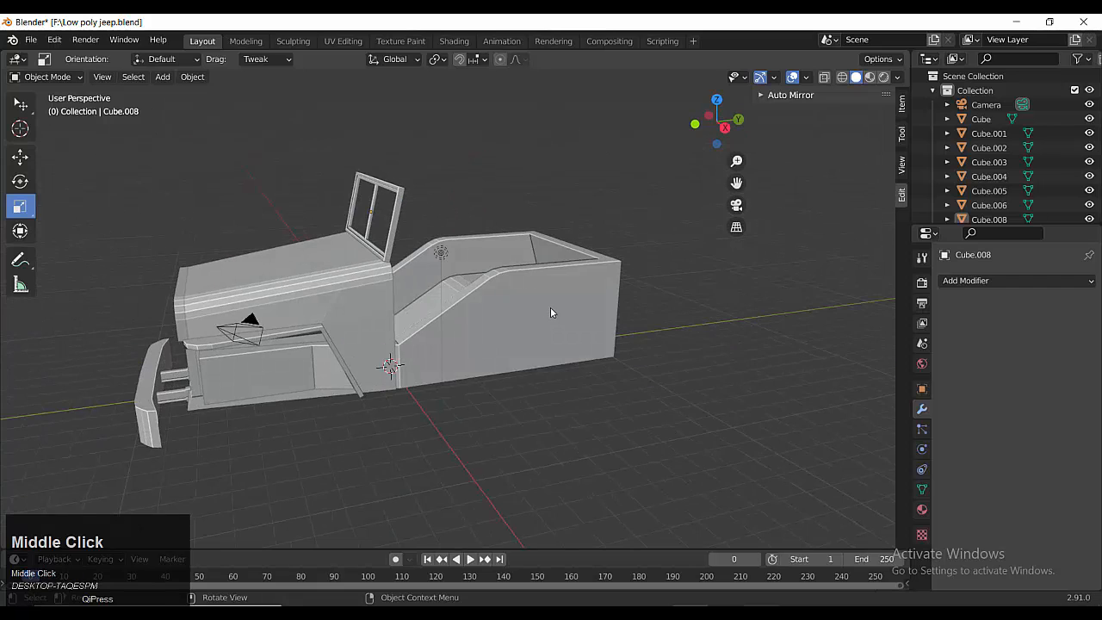
key("shift+a")
mouse_move(550, 306)
left_click(619, 379)
scroll(413, 382, "down", 2)
middle_click_drag(418, 400, 430, 357)
key("g")
left_click(524, 326)
key("s")
left_click(721, 197)
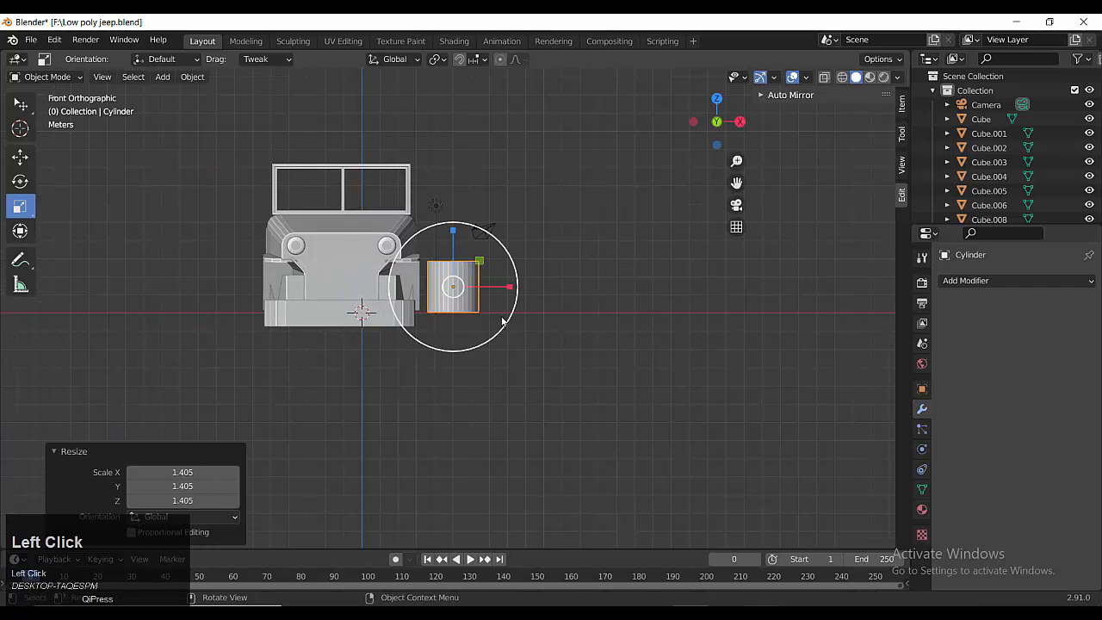
- Rotate the wheel cylinder 90° in front view and move it about 7.67 m along Y and 0.19 m along Z to the rear body
key("r")
left_click(479, 361)
left_click(199, 487)
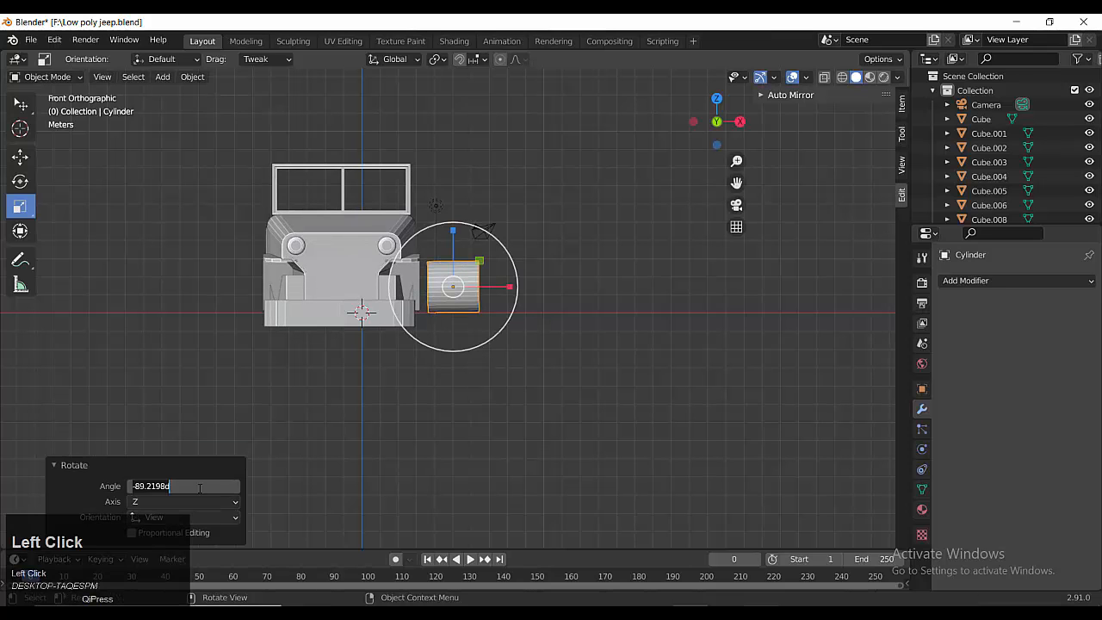
middle_click_drag(538, 352, 478, 355)
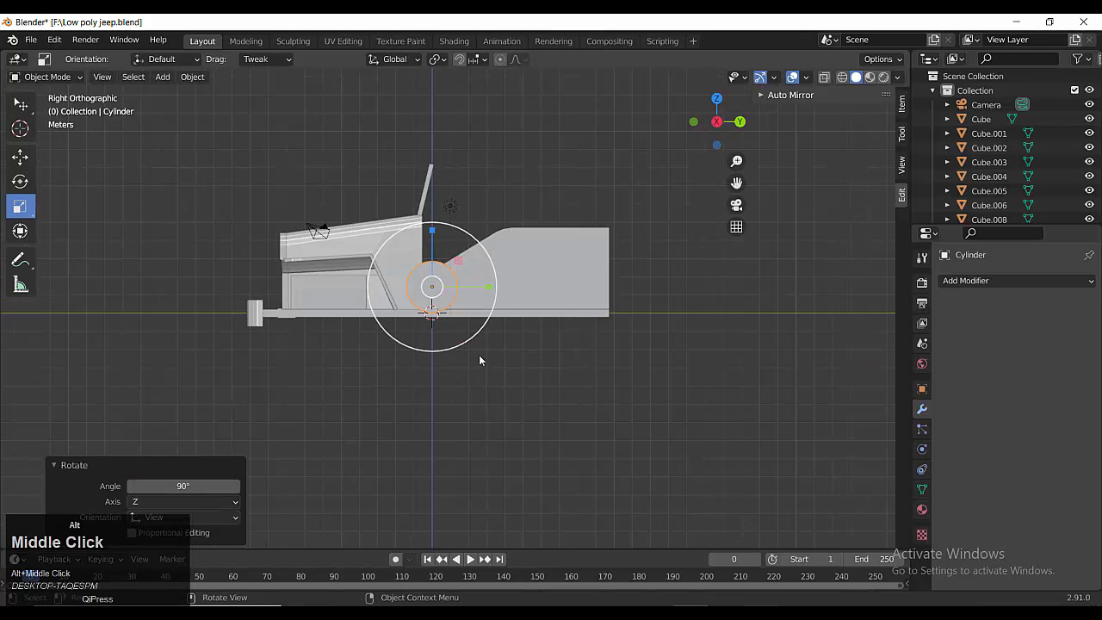
key("g")
left_click(648, 347)
scroll(649, 346, "up", 4)
middle_click_drag(473, 423, 309, 453, "shift")
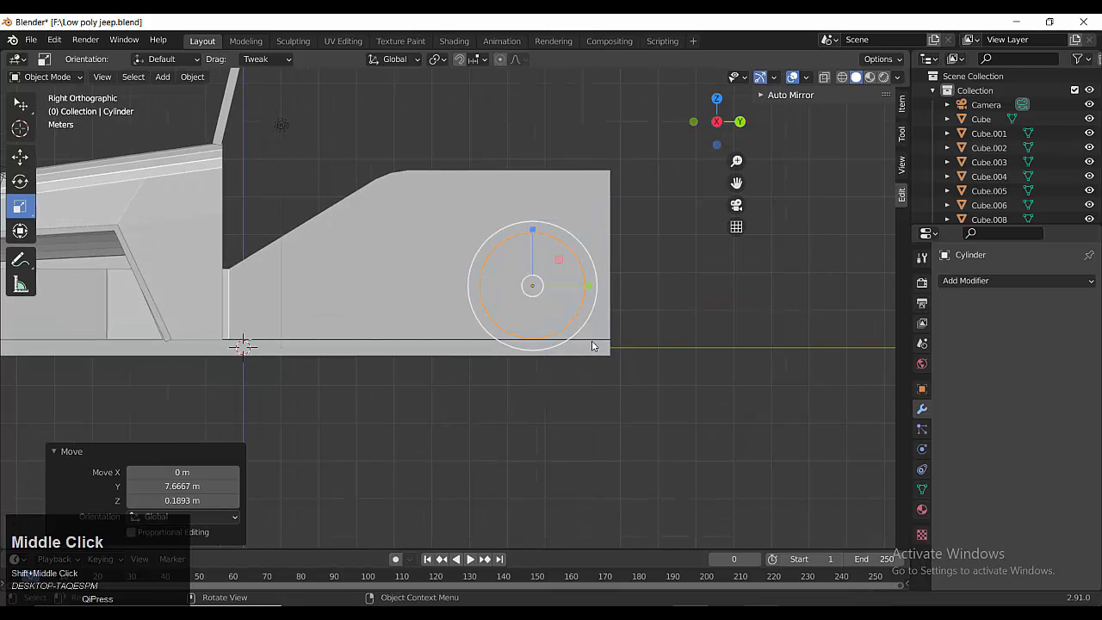
- Enlarge the wheel cylinder by 1.732 and again by about 1.12, positioning it low on the rear body near the tail
key("s")
left_click(683, 213)
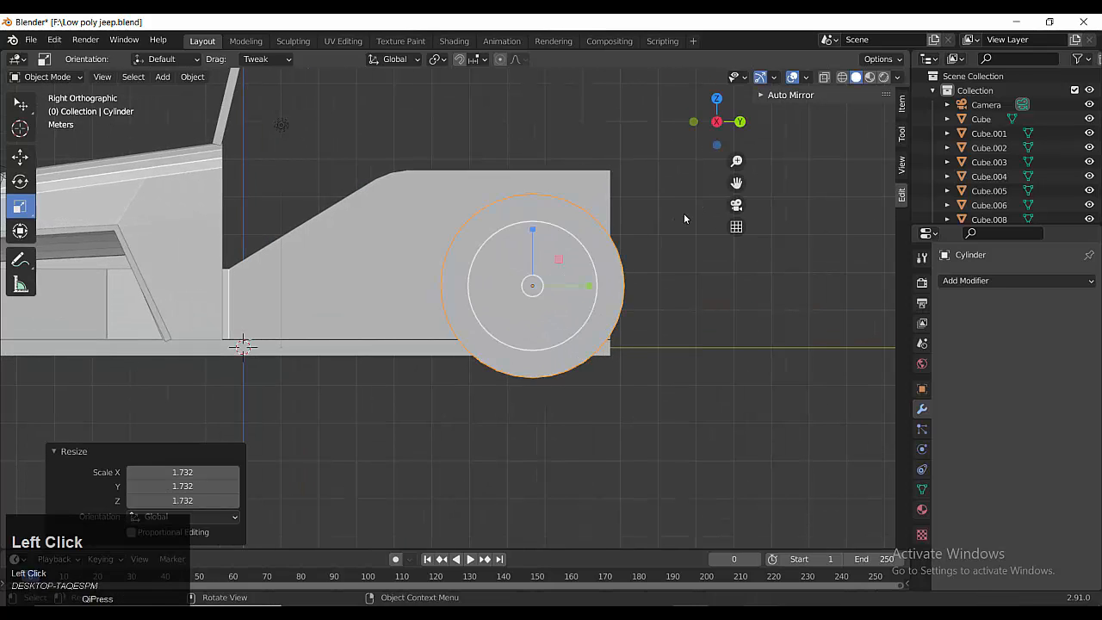
key("g")
left_click(656, 265)
key("s")
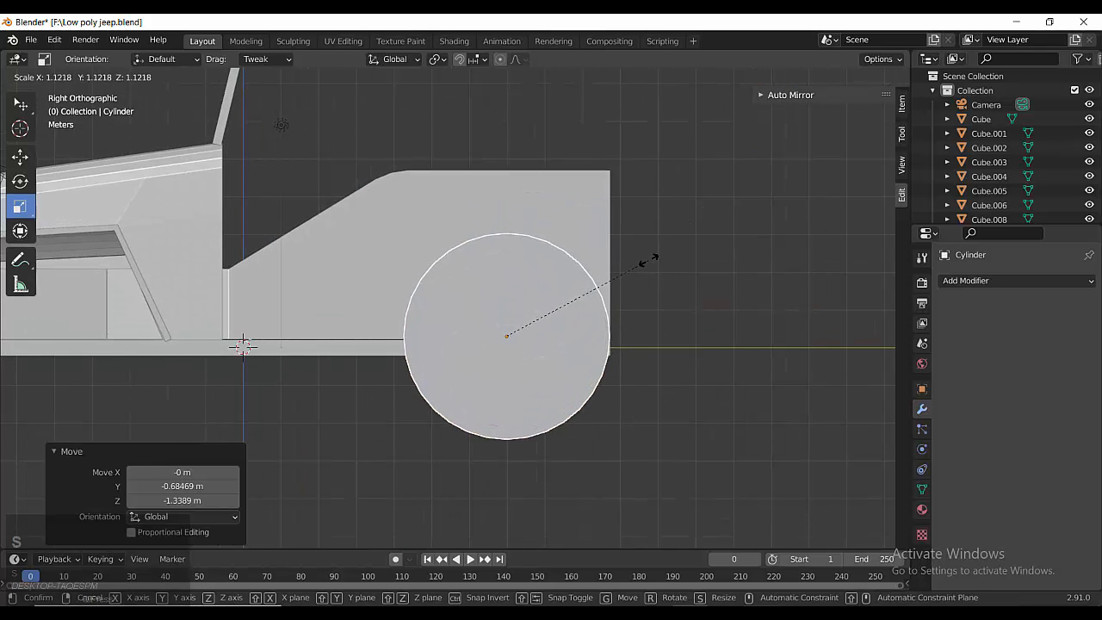
left_click(649, 259)
key("g")
left_click(633, 267)
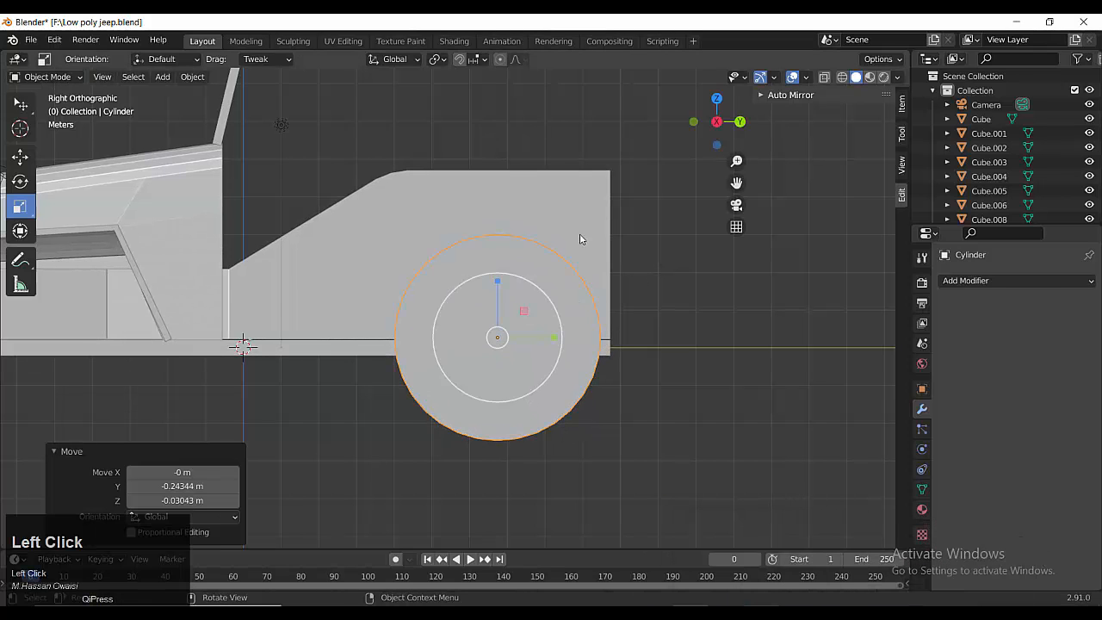
- Add a loop cut with a factor of -0.010 across the sloped edge of the rear body
left_click(323, 230)
key("Tab")
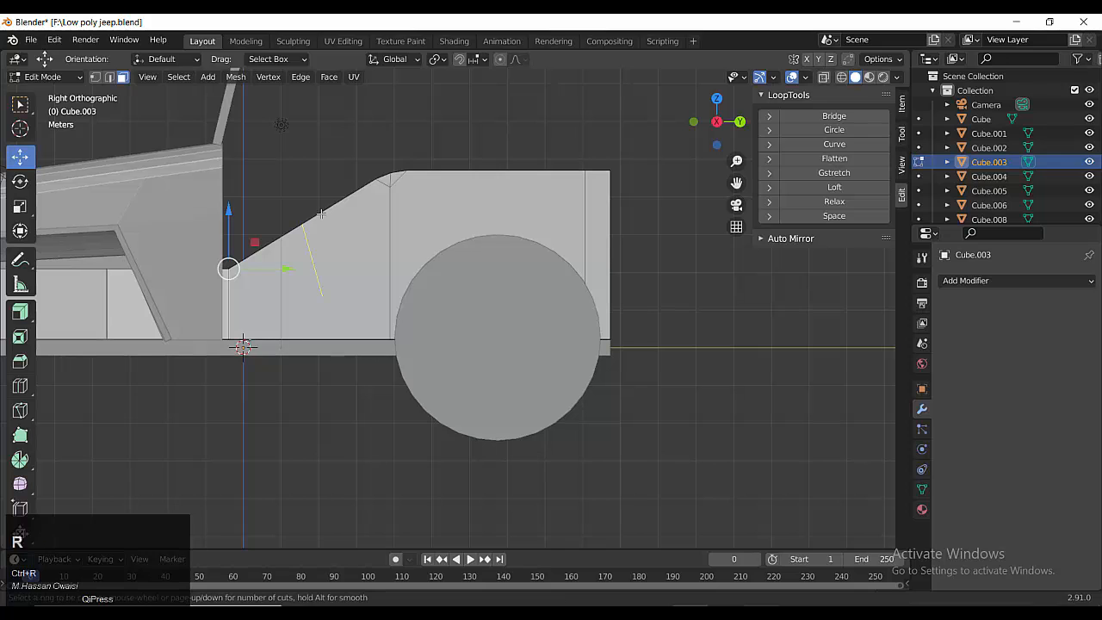
left_click(338, 222)
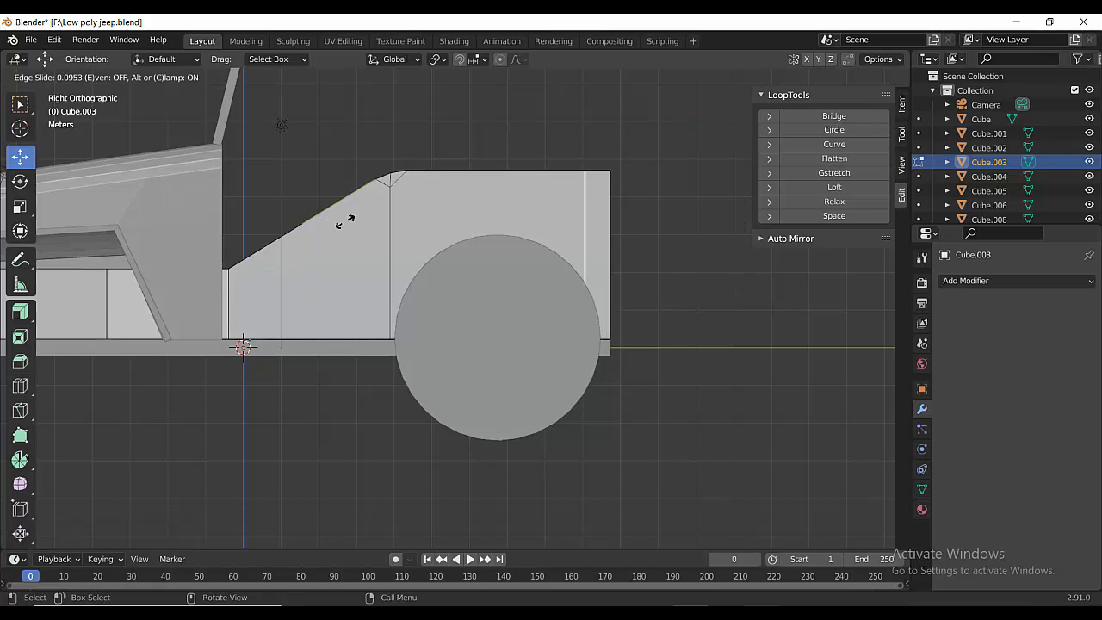
left_click(338, 225)
middle_click_drag(339, 226, 387, 263)
scroll(256, 278, "up", 3)
middle_click_drag(256, 278, 608, 282)
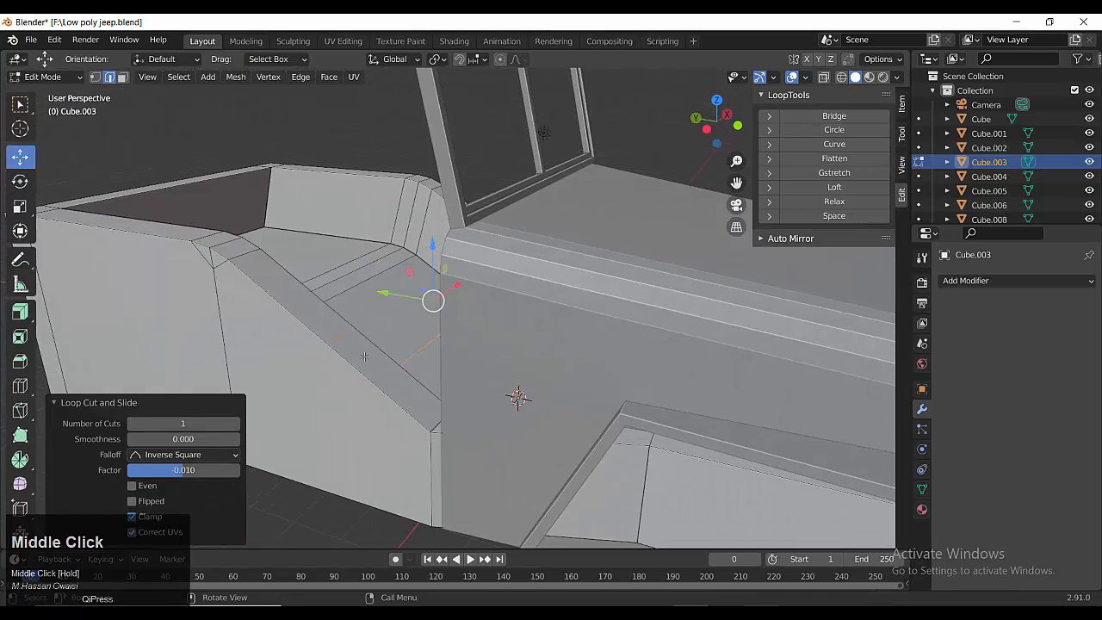
middle_click_drag(364, 356, 385, 399)
middle_click_drag(663, 416, 399, 204)
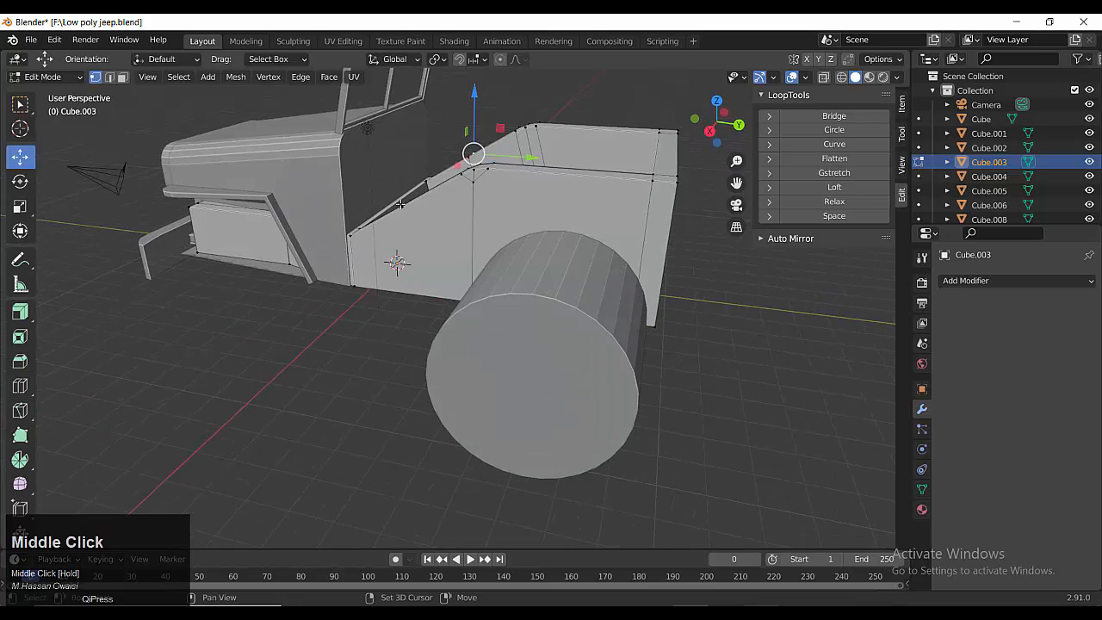
middle_click_drag(415, 266, 469, 332)
key("ctrl+z")
middle_click_drag(381, 330, 403, 291)
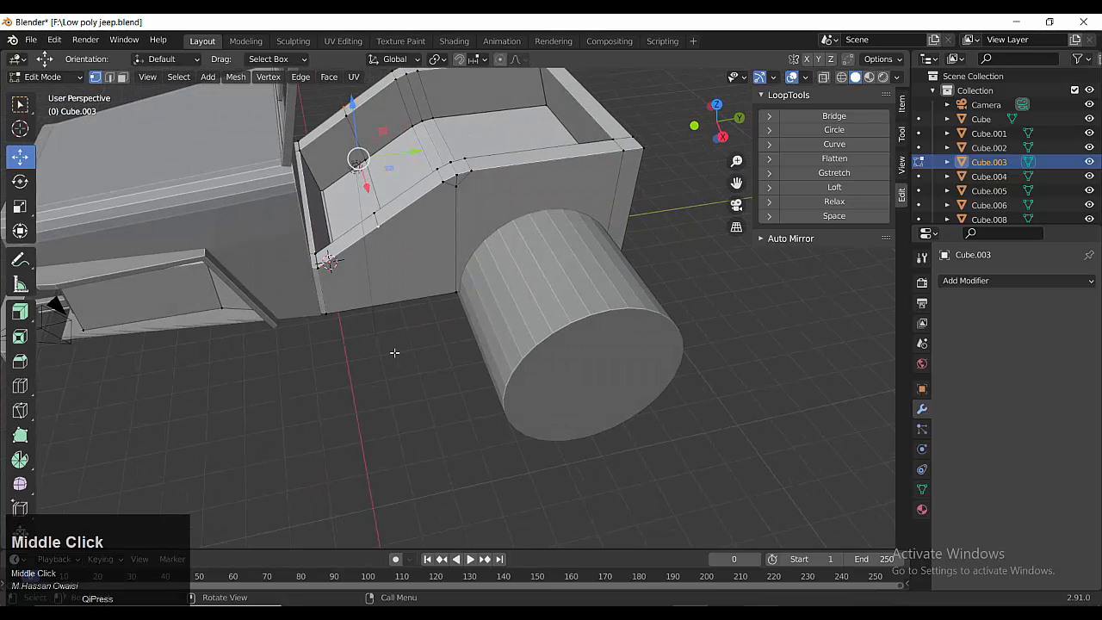
- Cut an edge with the Knife tool down the rear body's side from the new slope vertex to the lower edge
left_click(19, 410)
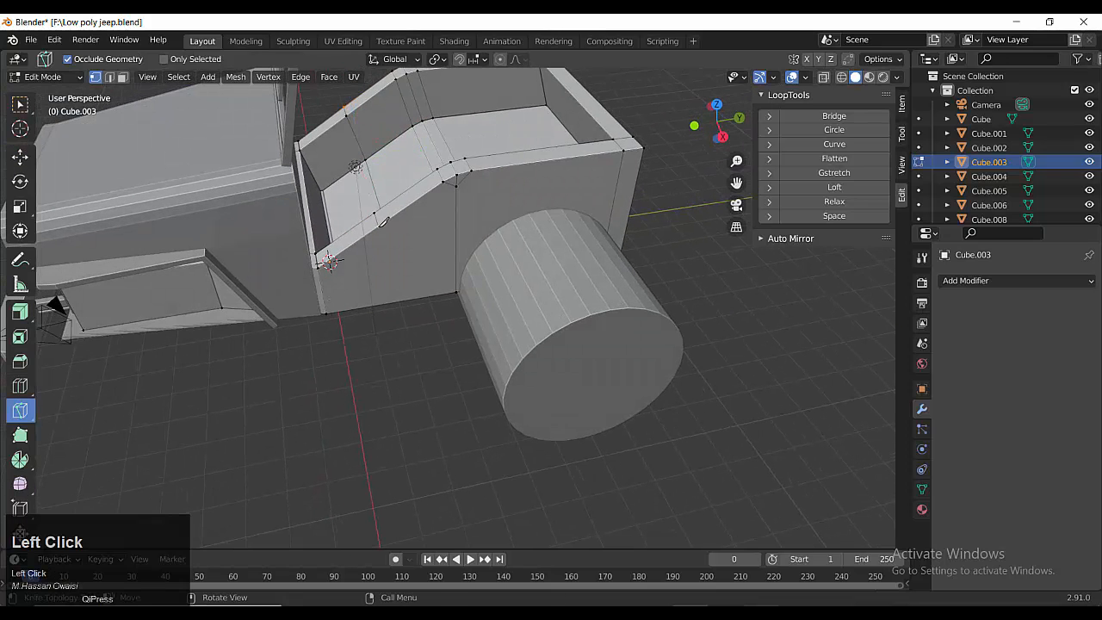
middle_click_drag(407, 354, 381, 430)
scroll(510, 258, "down", 5)
scroll(382, 430, "up", 4)
middle_click_drag(406, 364, 375, 404)
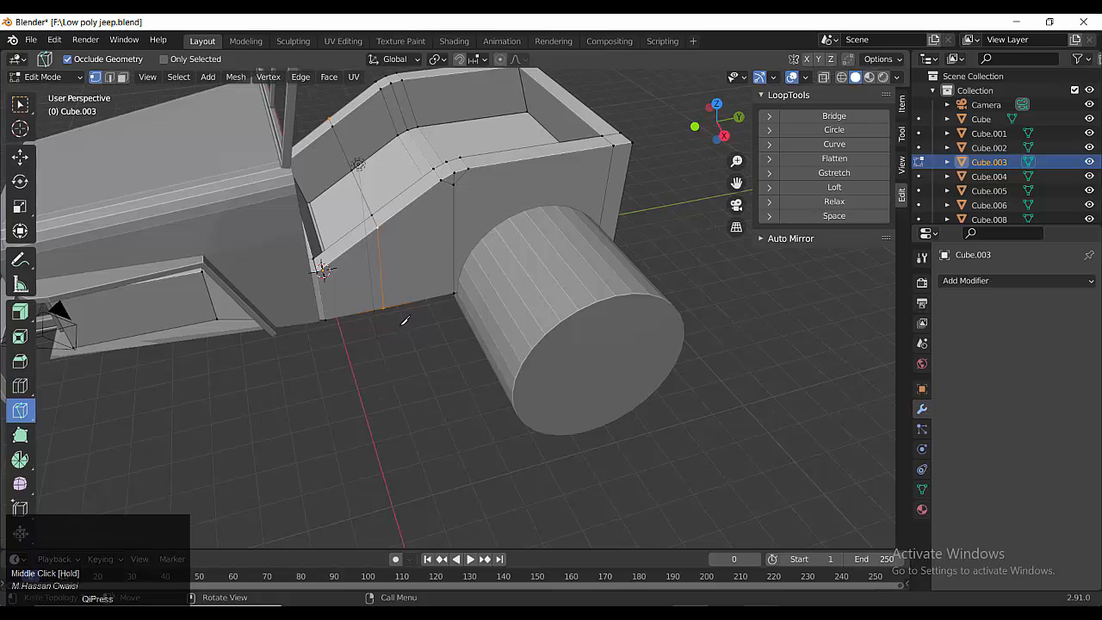
- Show the model in wireframe and shift the new cut's lower vertices -0.106 m along Y to align the edge vertically
key("Tab")
middle_click_drag(404, 320, 406, 329)
key("shift+z")
left_click(442, 289)
key("Tab")
scroll(433, 275, "down", 3)
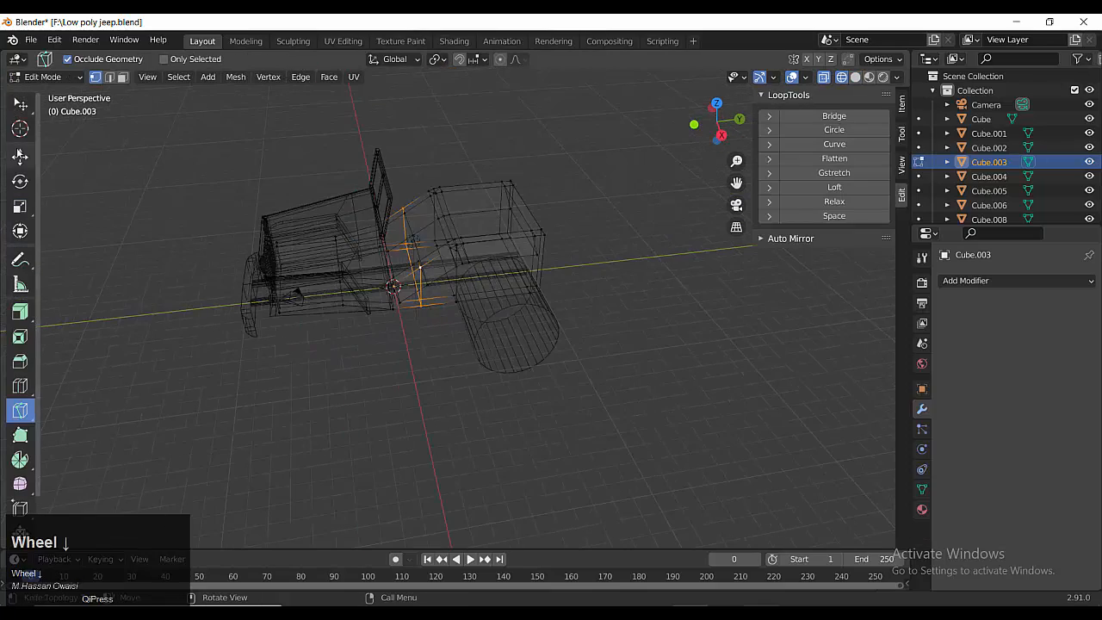
left_click(20, 104)
middle_click_drag(413, 246, 399, 284, "alt")
scroll(399, 350, "up", 6)
scroll(398, 350, "down", 4)
middle_click_drag(379, 376, 406, 354, "shift")
scroll(431, 345, "up", 10)
middle_click_drag(465, 329, 493, 479, "shift")
left_click(481, 316)
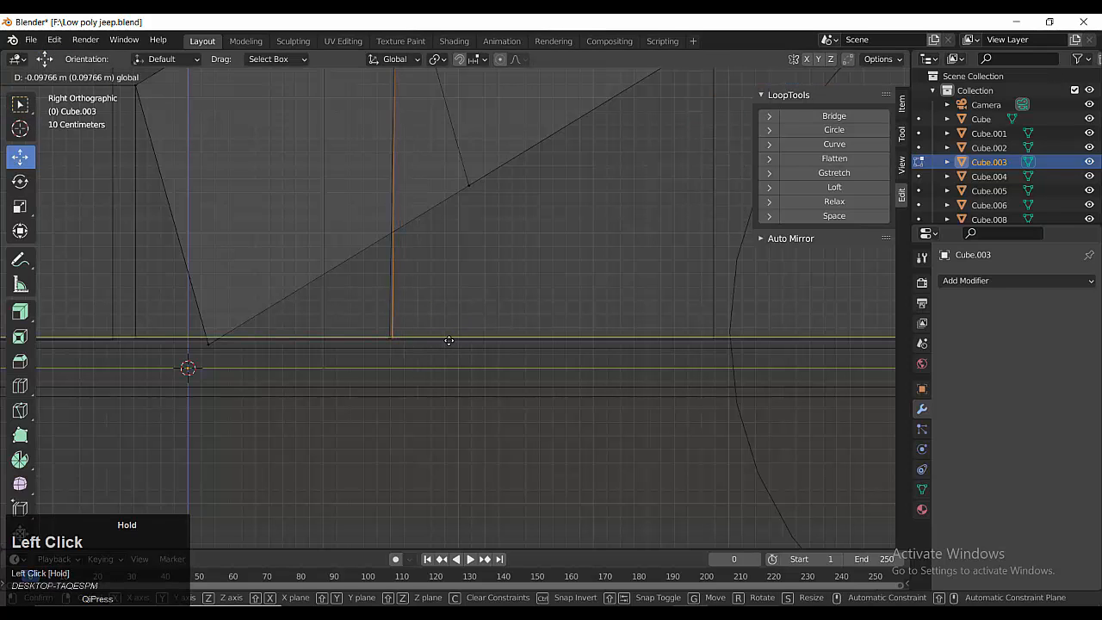
left_click_drag(448, 341, 446, 341)
scroll(430, 388, "down", 5)
middle_click_drag(428, 387, 391, 396, "shift")
scroll(404, 392, "down", 2)
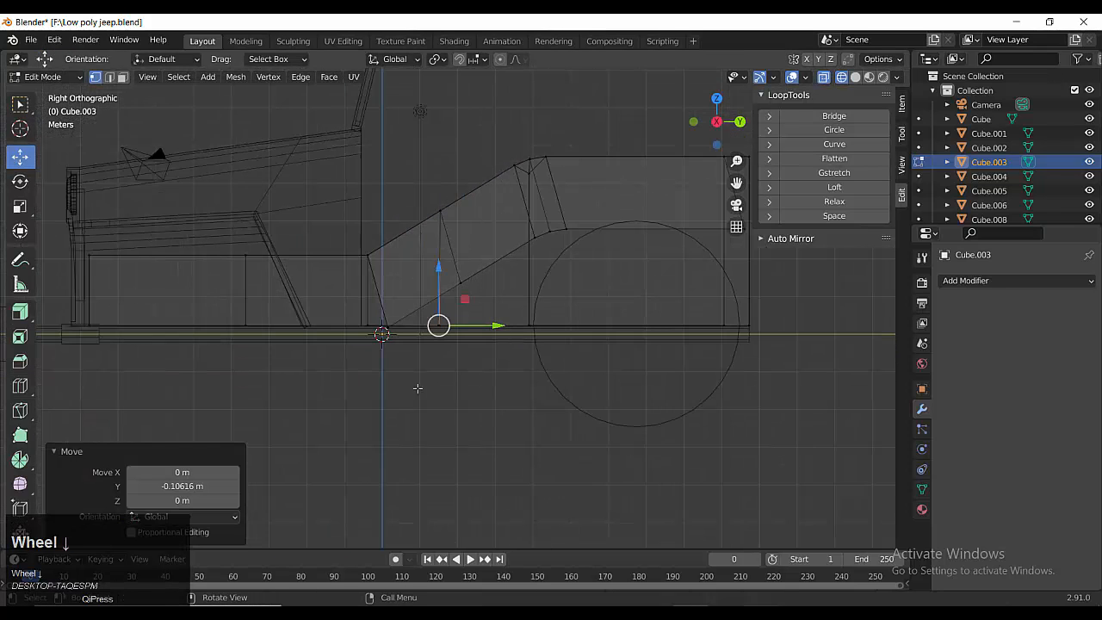
- Lower the mid-slope side vertices about 1.1 m and the neighbouring inner vertices about 0.81 m along Z
left_click(437, 208)
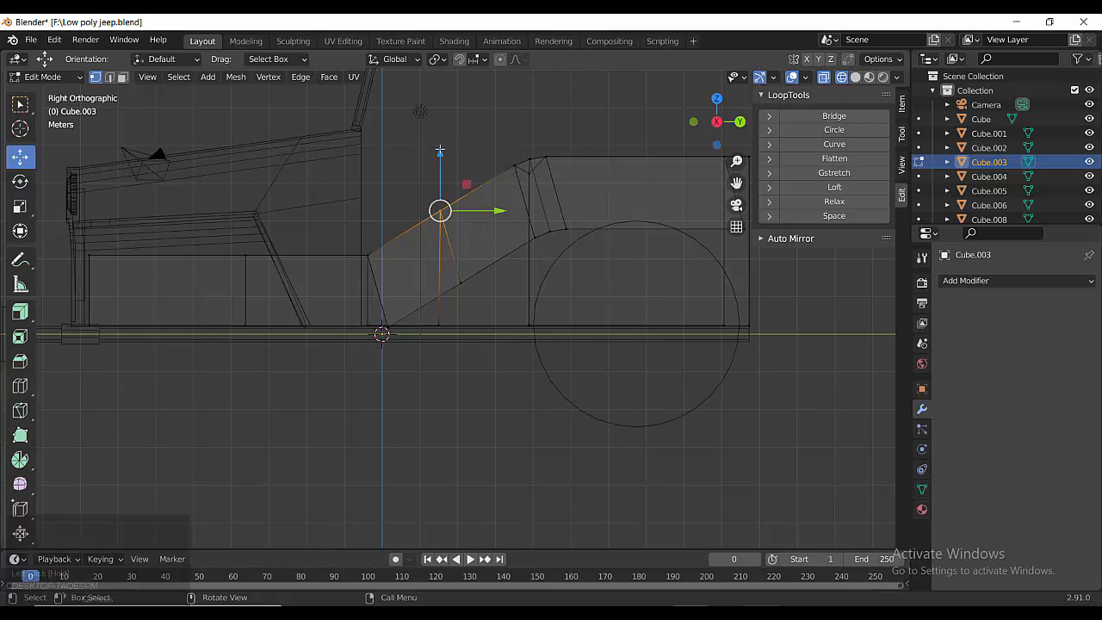
left_click_drag(437, 208, 439, 155)
left_click_drag(454, 197, 453, 198)
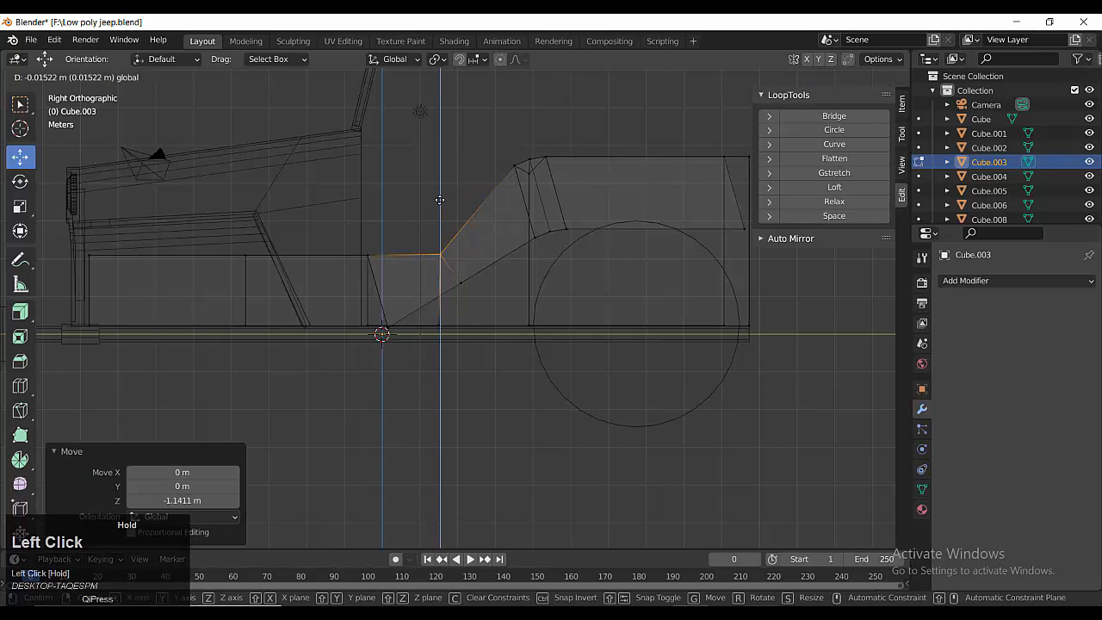
left_click(461, 281)
left_click_drag(464, 237, 466, 267)
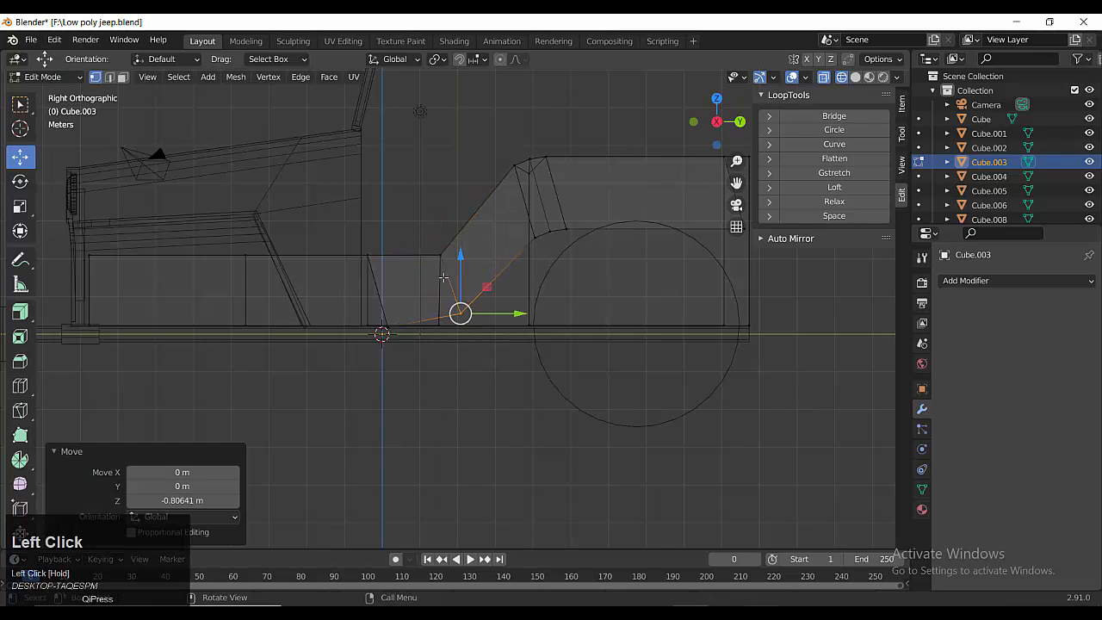
- Shift the sloped section's side vertices rearward along Y, closer to the wheel
left_click_drag(425, 226, 497, 331)
key("ctrl+z")
left_click_drag(492, 292, 542, 275)
left_click_drag(481, 215, 481, 218)
left_click_drag(500, 136, 595, 221)
scroll(608, 249, "down", 2)
- Raise the rear-end vertices of the body about 0.31 m along Z and return to solid object view
left_click_drag(717, 295, 720, 299)
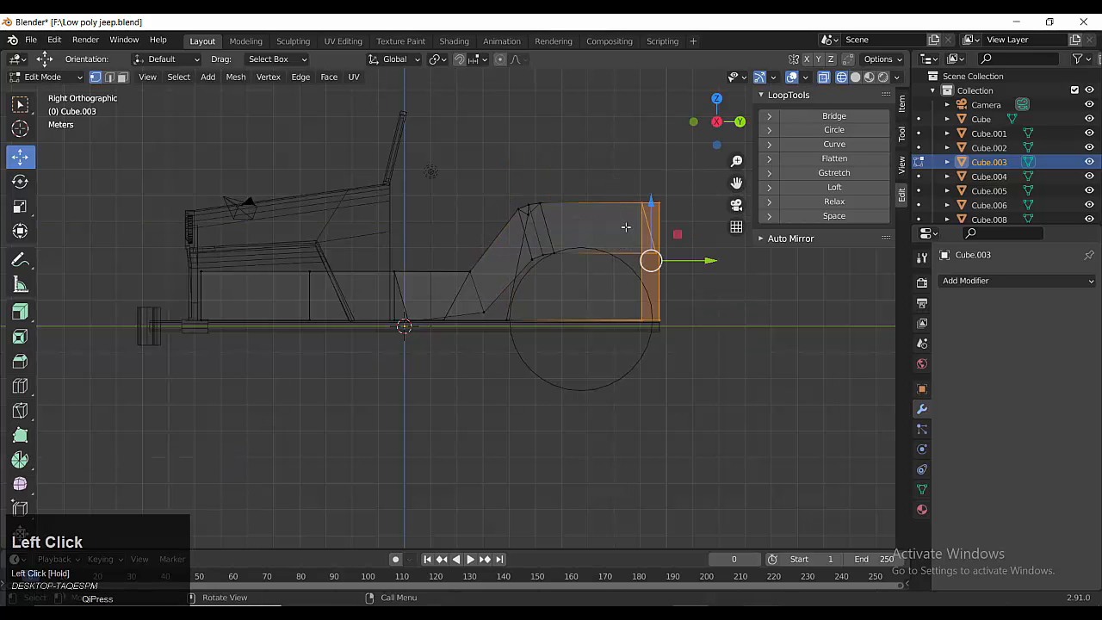
left_click_drag(650, 212, 649, 197)
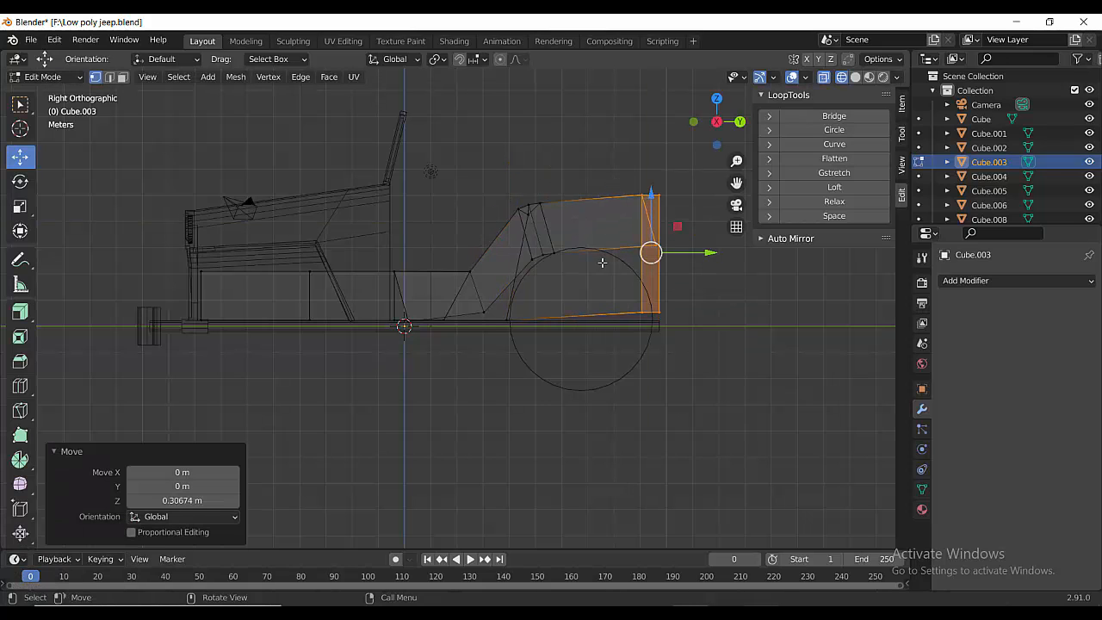
left_click(528, 208)
key("Tab")
left_click(854, 76)
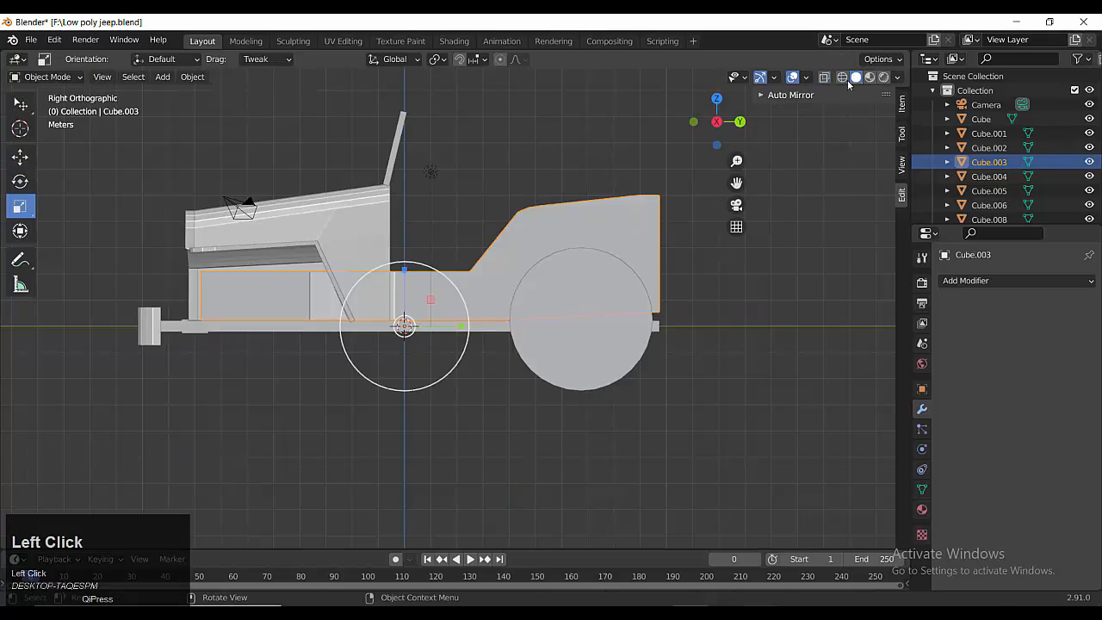
- Rescale the rear wheel cylinder and shift it about -0.20 m along Y and 0.018 m along Z
mouse_move(516, 387)
middle_mouse_down()
mouse_move(448, 443)
mouse_move(530, 389)
mouse_move(514, 384)
mouse_move(531, 335)
mouse_move(726, 442)
middle_mouse_up()
scroll(725, 443, "up", 2)
left_click(557, 332)
mouse_move(520, 274)
left_mouse_down()
mouse_move(517, 259)
mouse_move(528, 262)
left_mouse_up()
scroll(517, 340, "down", 4)
scroll(517, 340, "up", 4)
key("s")
left_click(534, 268)
middle_click_drag(527, 261, 499, 310)
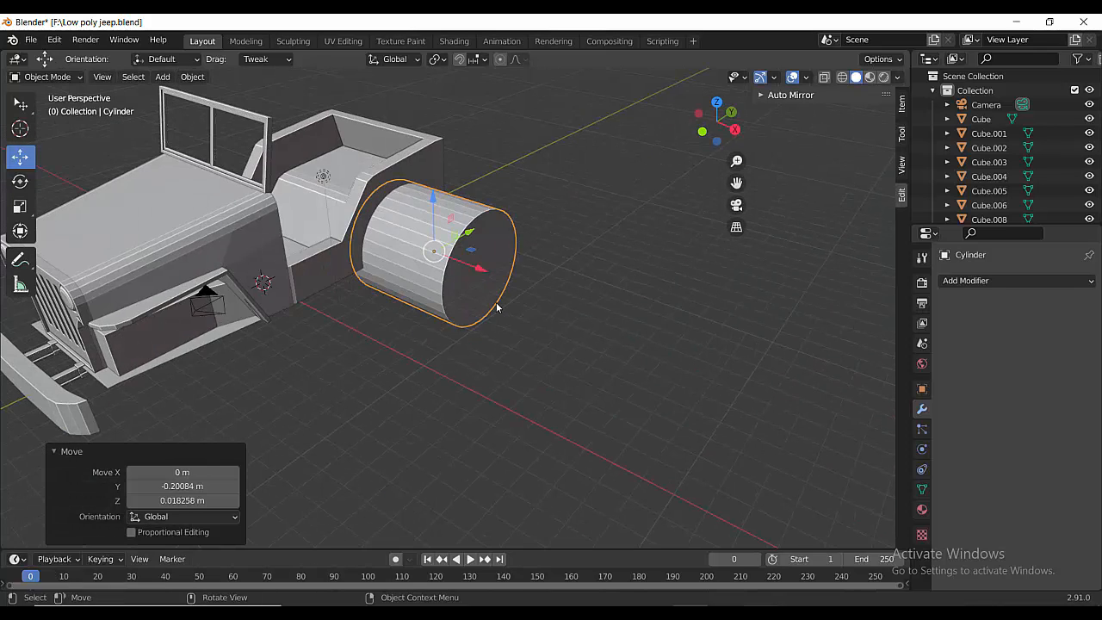
- Narrow the wheel cylinder along X and move it -6.40 m along X so it overlaps the rear body side
left_click_drag(480, 270, 538, 291)
left_click(20, 205)
left_click_drag(548, 295, 417, 251)
scroll(480, 347, "up", 2)
middle_click_drag(418, 252, 505, 297)
scroll(442, 302, "down", 5)
middle_click(357, 299, "alt")
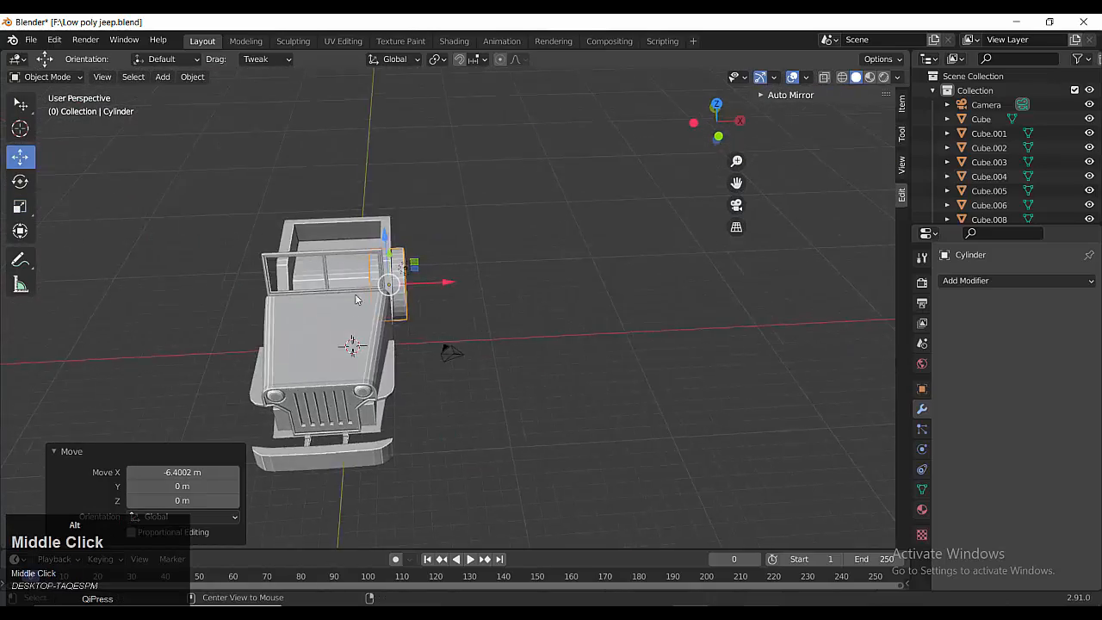
- Duplicate the cylinder -7.41 m along X to the opposite body side and join both cylinders into one object
middle_click_drag(356, 299, 504, 372, "alt")
key("shift+d")
middle_click(401, 267)
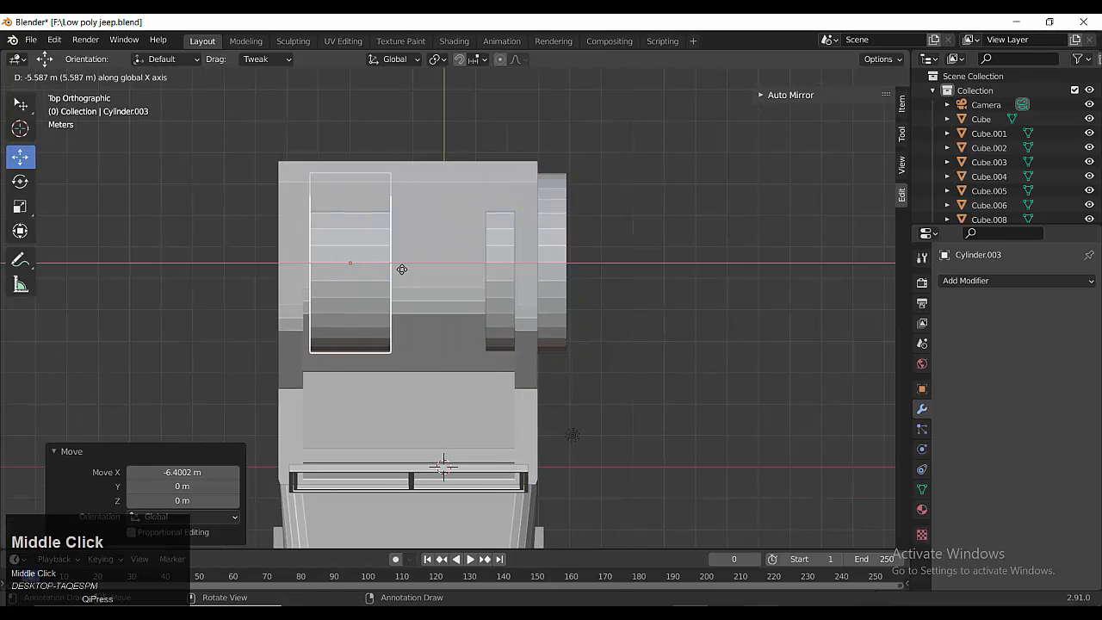
left_click(344, 270)
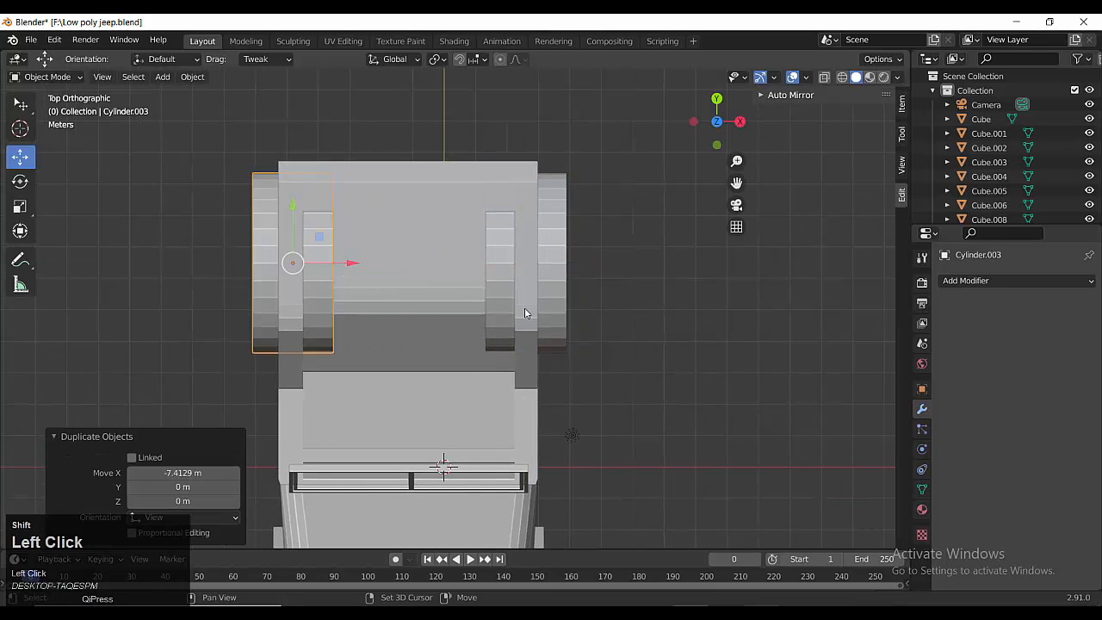
left_click(524, 307, "shift")
key("ctrl+j")
- Cut the wheel arches into the rear body with a Boolean modifier using the joined cylinders, and delete the cylinders
middle_click_drag(549, 296, 473, 211)
left_click(550, 241)
left_click(990, 281)
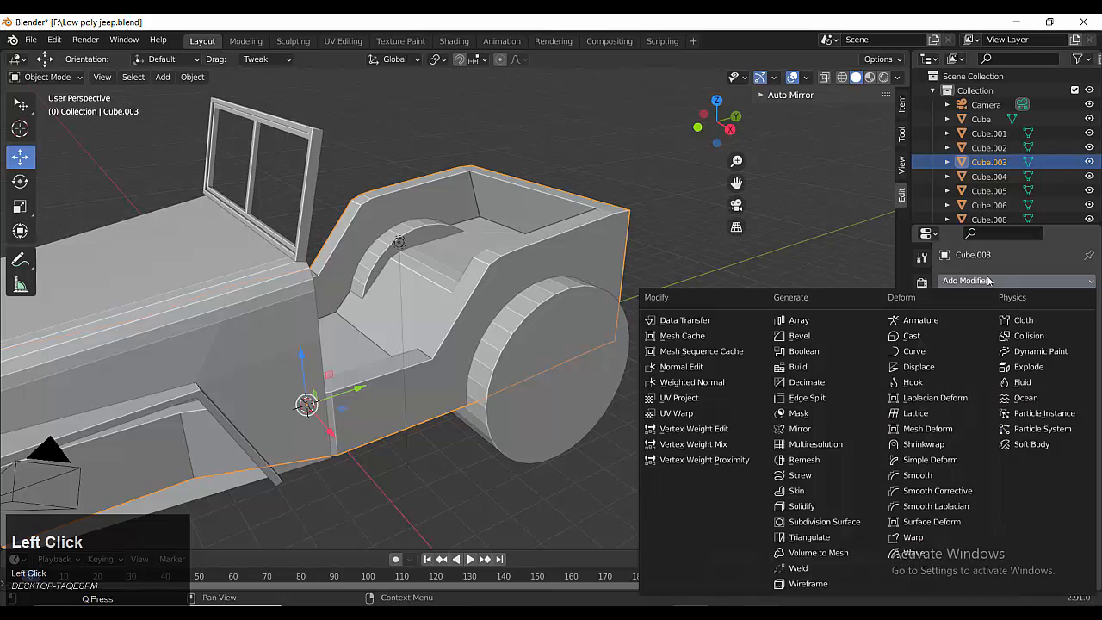
left_click(829, 351)
left_click(992, 321)
left_click(563, 393)
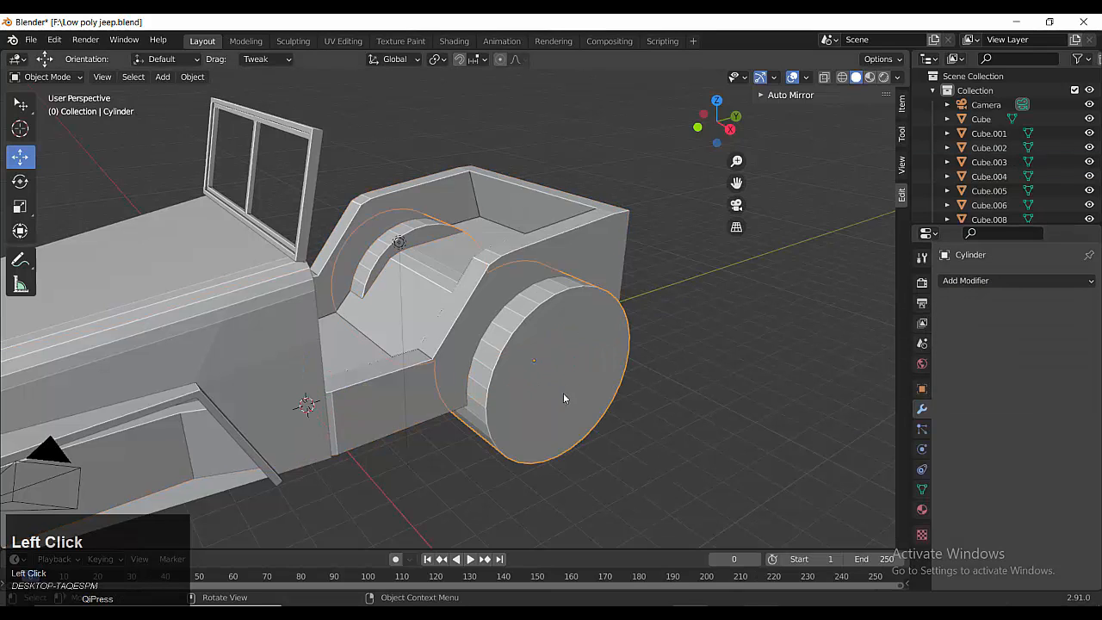
key("x")
left_click(575, 401)
- Raise the windshield frame slightly along Z in the right side view
scroll(516, 344, "down", 6)
left_click(398, 266)
middle_click_drag(457, 319, 553, 320)
key("grave")
left_click(492, 313)
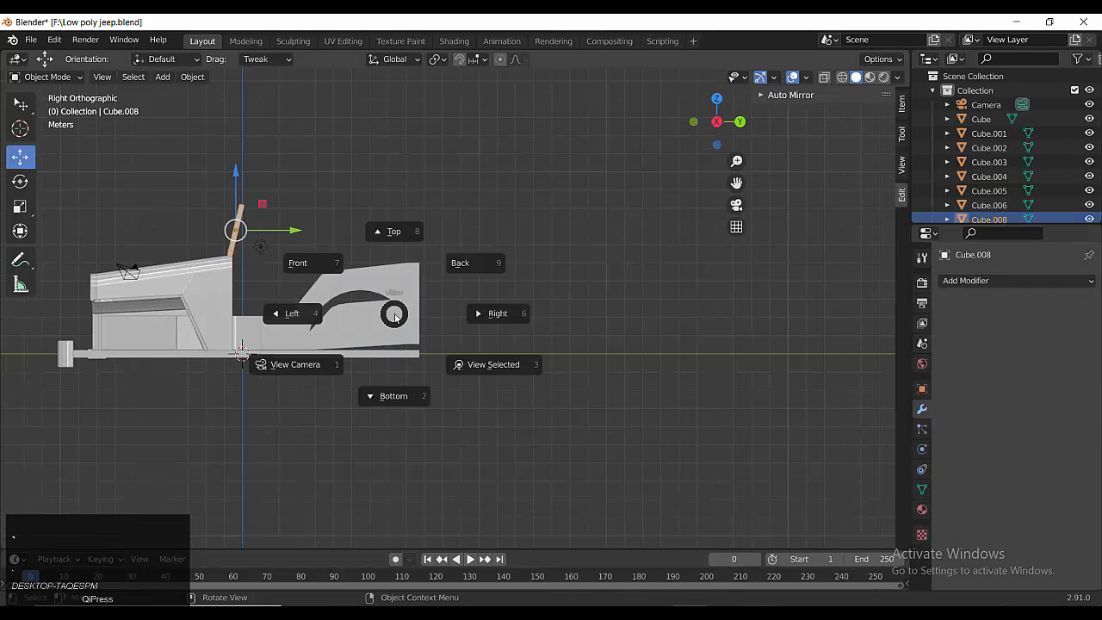
scroll(481, 379, "up", 8)
left_click_drag(456, 256, 451, 211)
- Extrude the windshield's bottom face down about 0.5 m to the hood and save the file
mouse_move(516, 344)
middle_mouse_down()
mouse_move(548, 366)
mouse_move(345, 387)
mouse_move(491, 386)
mouse_move(514, 337)
middle_mouse_up()
key("Tab")
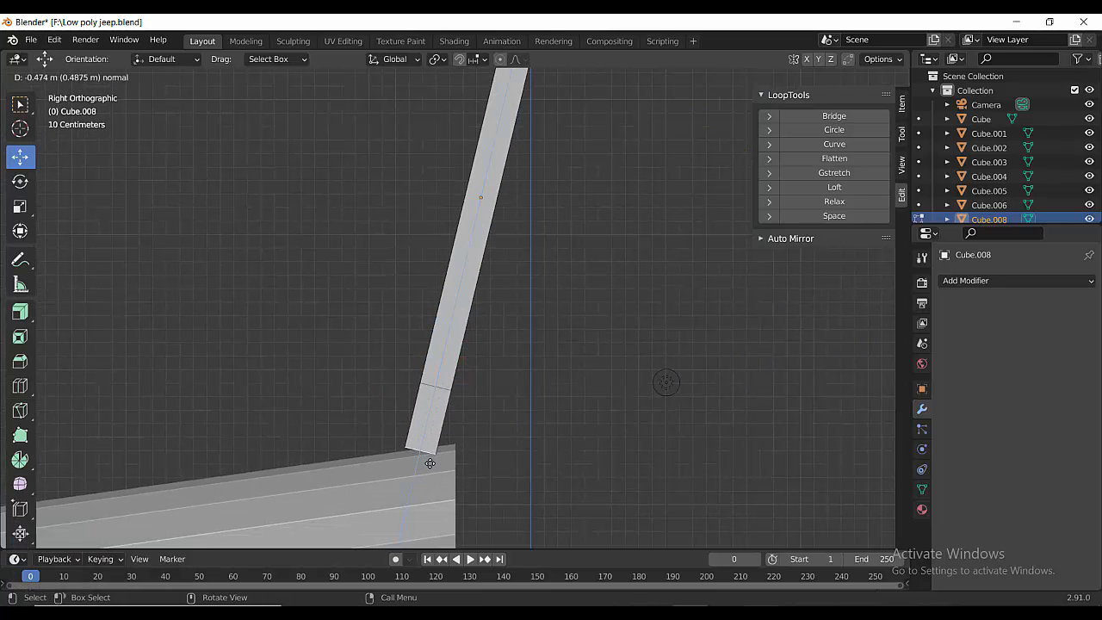
left_click(427, 469)
scroll(533, 370, "down", 5)
middle_click_drag(410, 398, 526, 376)
key("Tab")
left_click(654, 349)
key("ctrl+s")
- Add a cube, raise it along Z and move it about 2.53 m along Y into the seating area
scroll(539, 372, "up", 2)
scroll(388, 361, "up", 3)
key("ctrl+a")
key("shift+a")
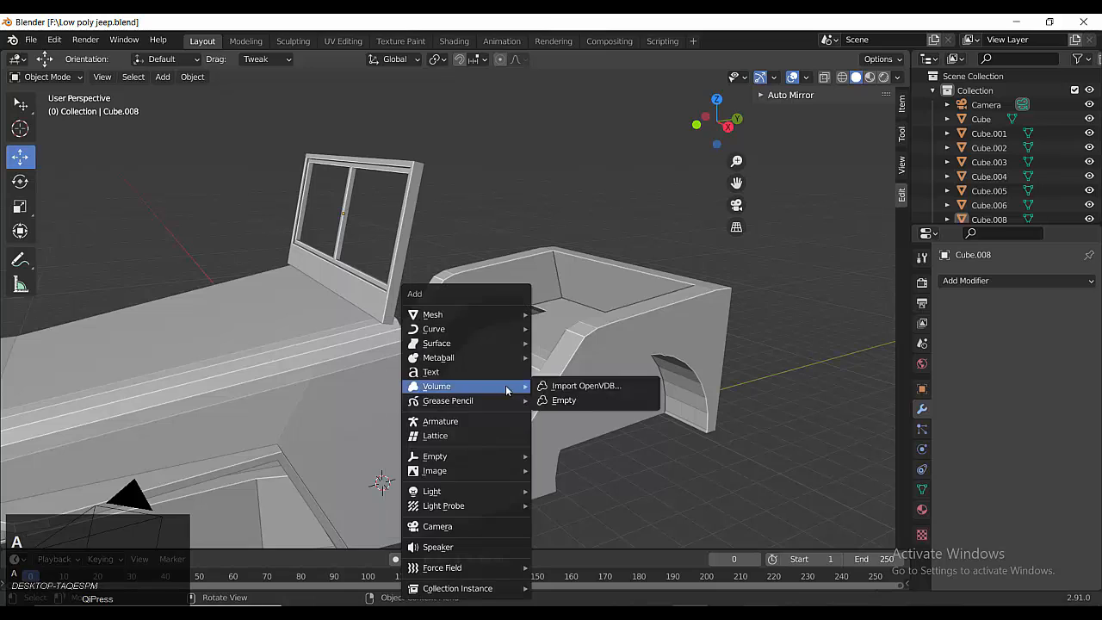
mouse_move(430, 315)
left_click(593, 330)
left_click_drag(380, 430, 381, 360)
left_click_drag(436, 396, 518, 375)
middle_click_drag(518, 379, 501, 432)
scroll(484, 477, "up", 2)
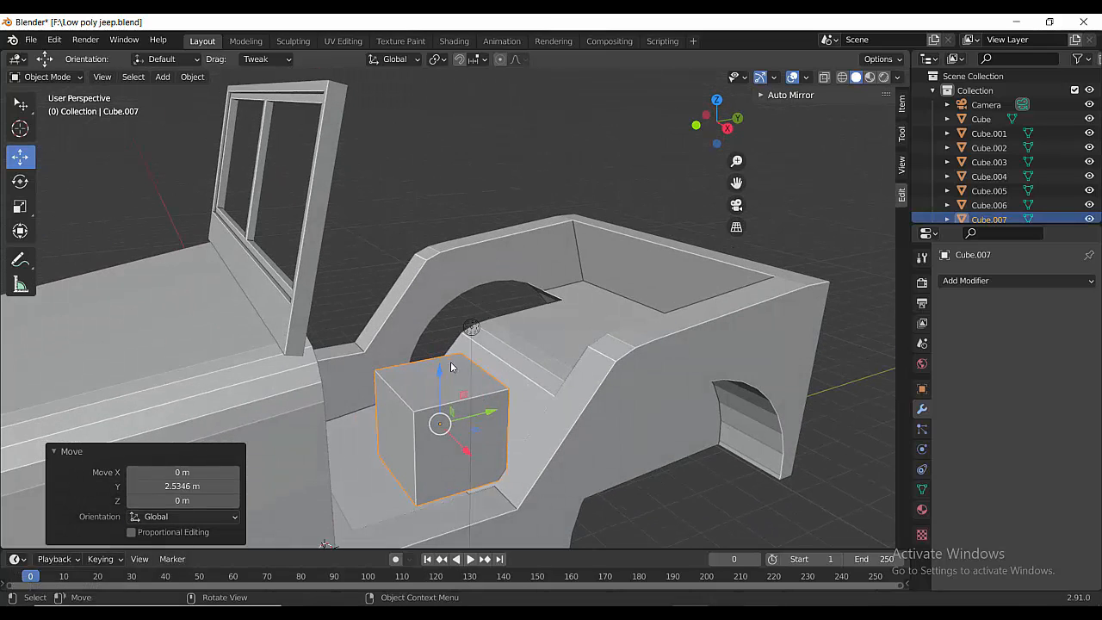
- Scale the cube to 0.379 along Z and 1.054 along Y as a seat base
key("s")
key("z")
left_click(442, 384)
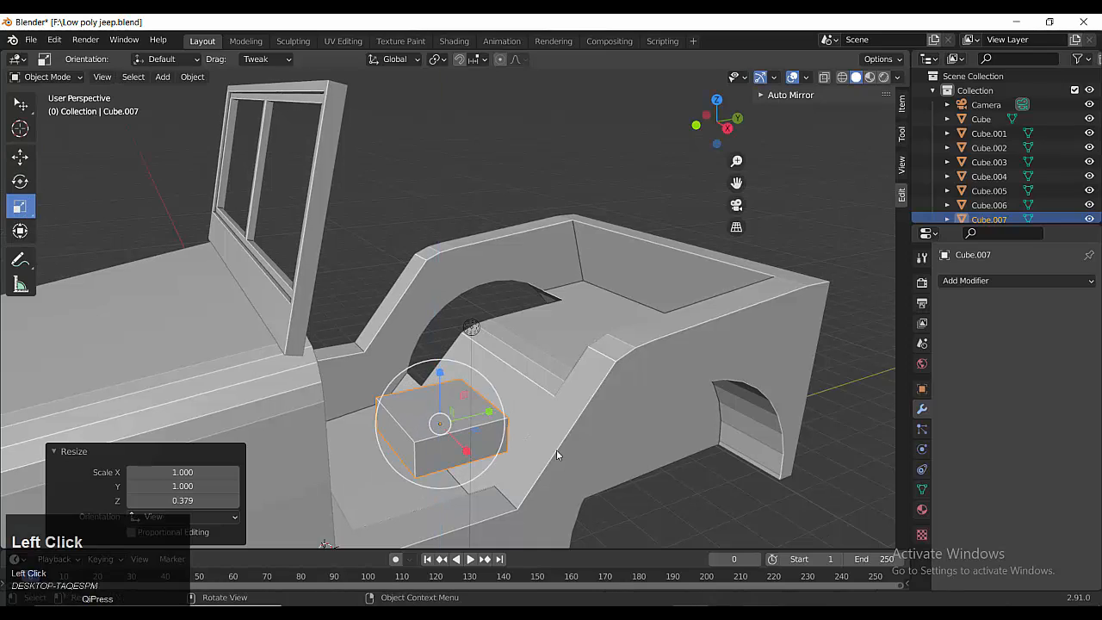
left_click_drag(489, 411, 492, 410)
- Position the seat block on the floor, moving it along X and Y and lowering it about 1.02 m and 0.29 m
middle_click_drag(487, 428, 458, 404)
key("g")
key("x")
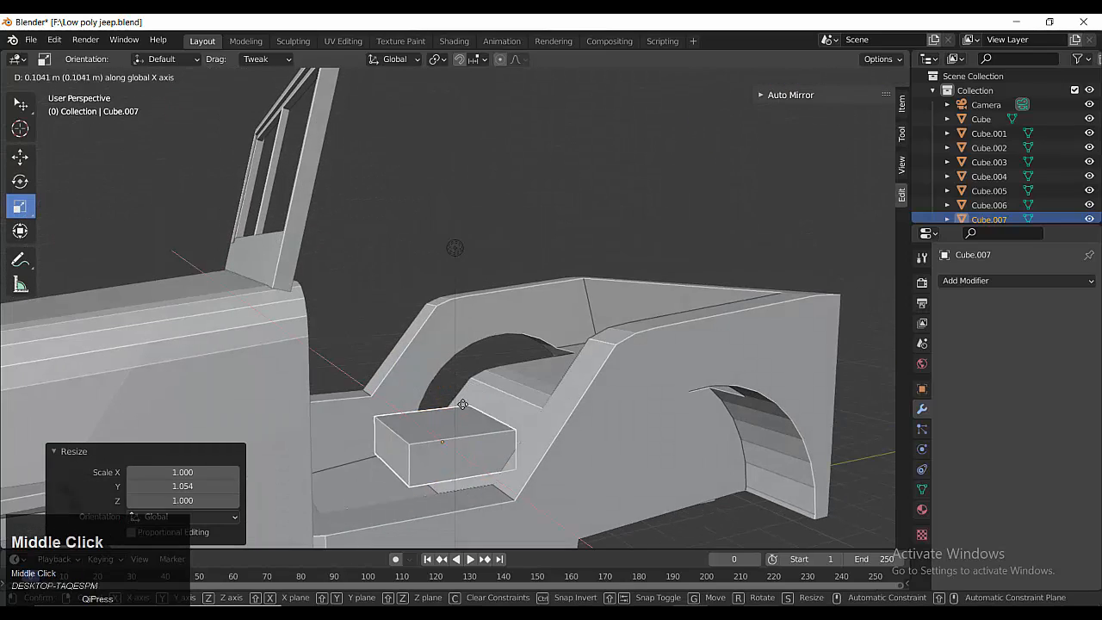
left_click(442, 452)
middle_click_drag(442, 452, 172, 437)
middle_click_drag(473, 401, 420, 392)
left_click(19, 156)
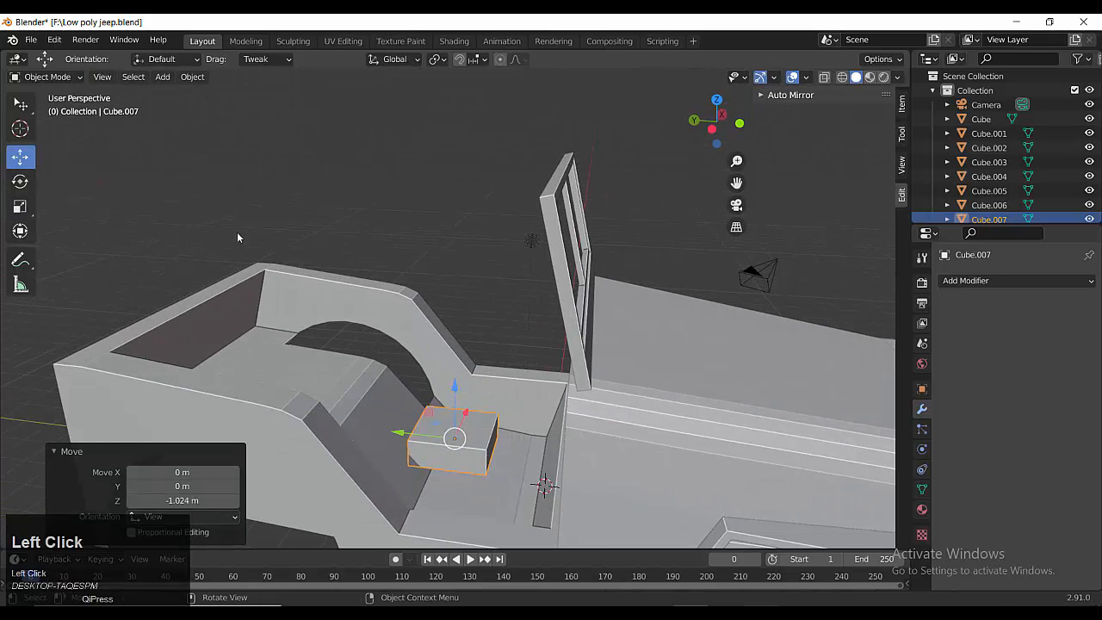
left_click_drag(402, 434, 448, 436)
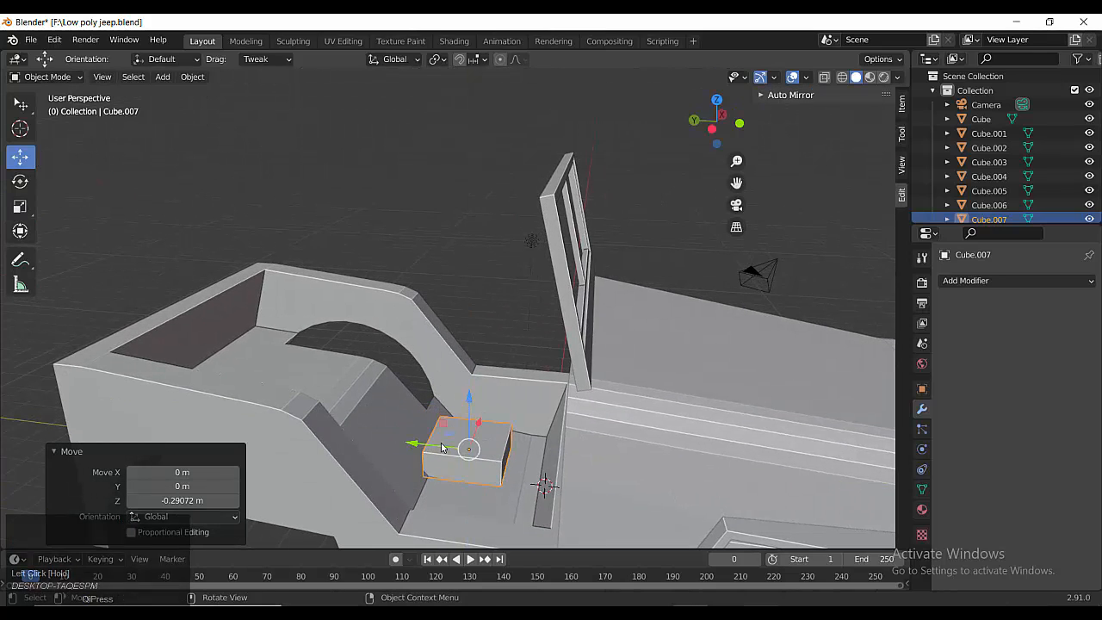
- Scale the seat block to 1.511 along Z and raise it about 0.25 m
left_click(20, 206)
left_click_drag(468, 398, 471, 361)
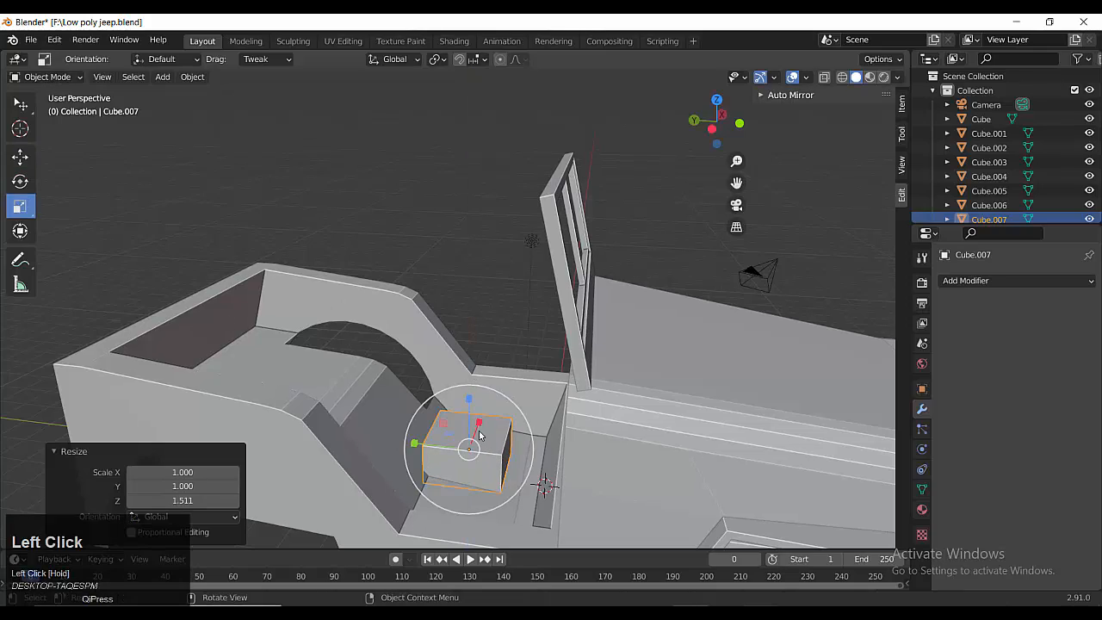
left_click_drag(469, 400, 468, 379)
- Add a loop cut across the seat block near its rear edge with a slide of about -0.37
middle_click_drag(468, 378, 424, 478)
scroll(436, 451, "down", 2)
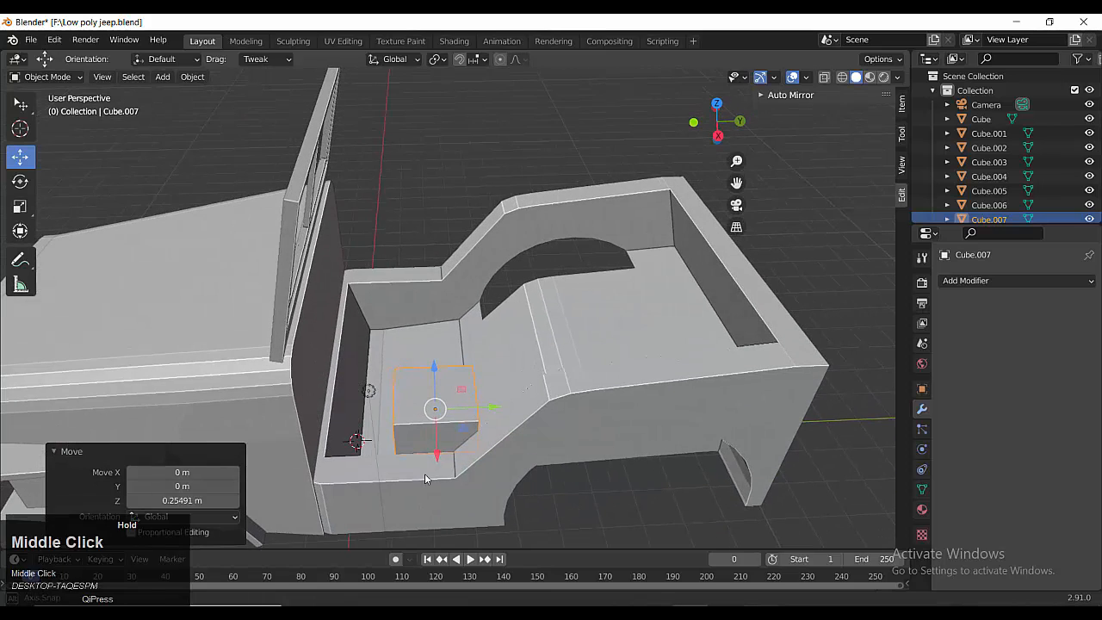
key("Tab")
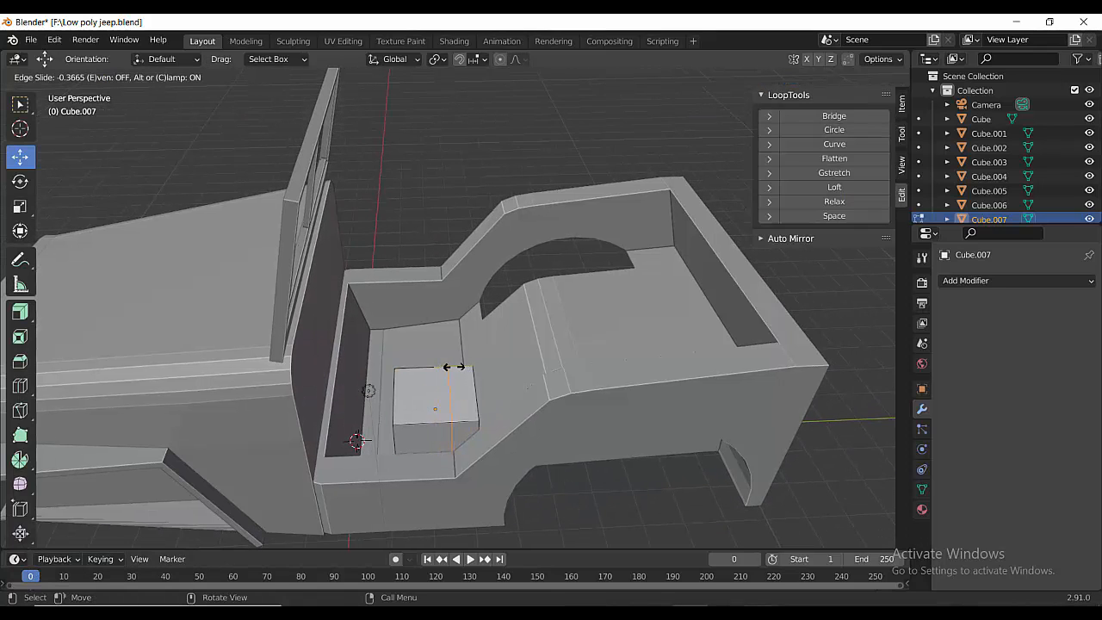
left_click(453, 366)
- Extrude the narrow rear top face upward as a backrest and tilt it by shifting its top 0.756 m along Y
left_click(462, 379)
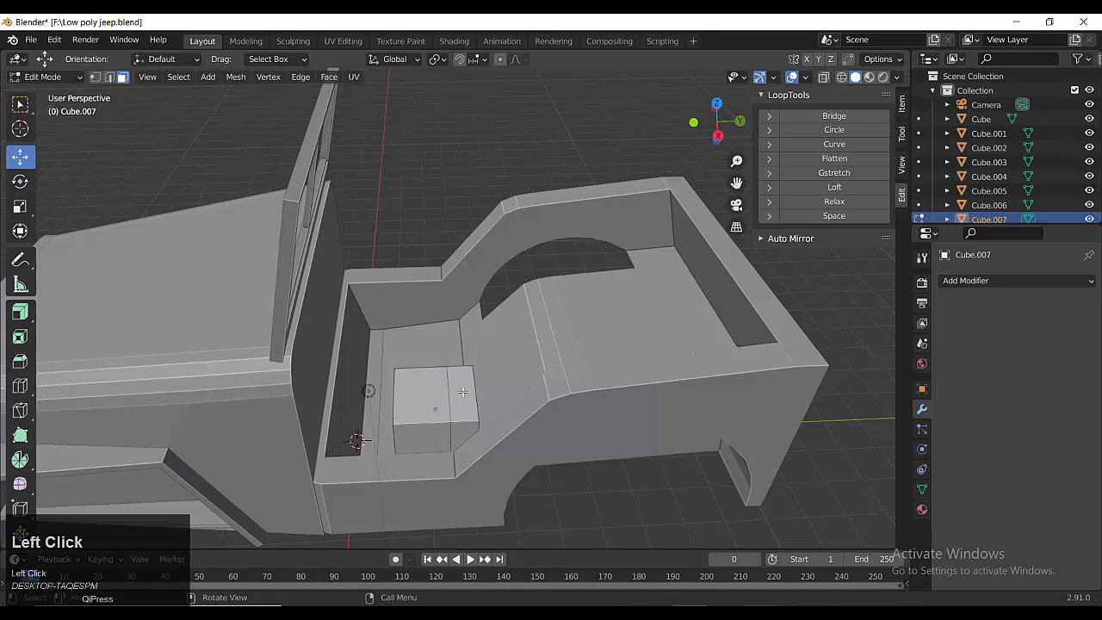
key("e")
left_click(472, 323)
scroll(472, 323, "down", 3)
mouse_move(475, 448)
middle_mouse_down()
mouse_move(551, 408)
mouse_move(460, 442)
middle_mouse_up()
scroll(460, 443, "up", 3)
left_click_drag(501, 330, 516, 327)
middle_click_drag(516, 327, 444, 389)
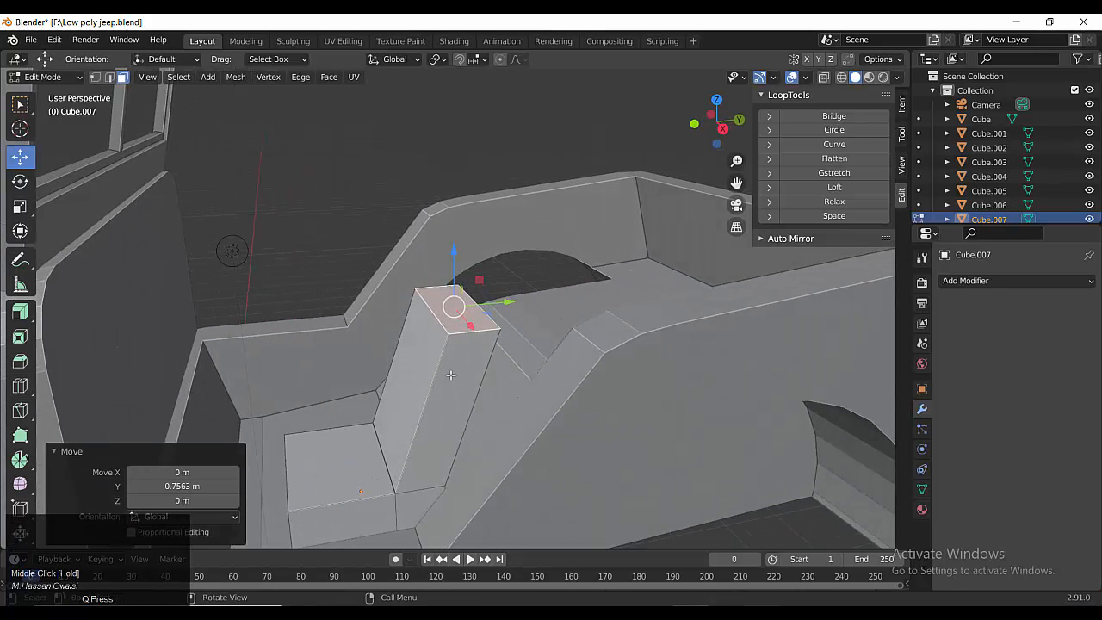
- Apply the seat's transforms and bevel the backrest's top corner edges about 0.34 m with 3 segments
key("Tab")
key("ctrl+a")
left_click(451, 373)
key("Tab")
key("2")
left_click(475, 332)
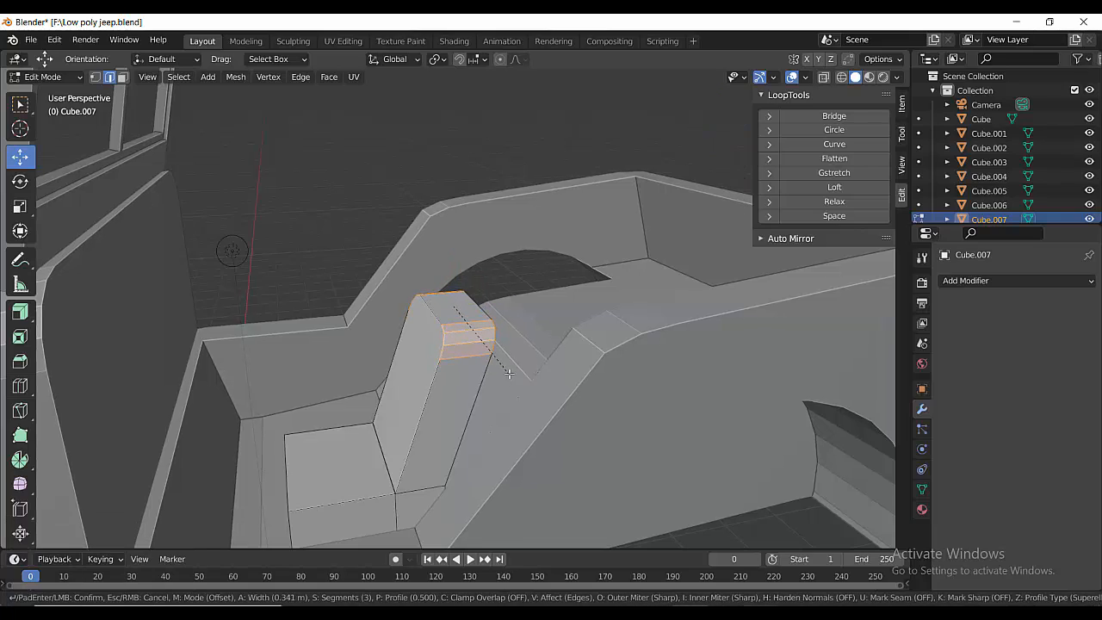
left_click(506, 375)
- Bevel the seat base's front vertical edges 0.403 m with 3 segments
middle_click_drag(506, 375, 478, 365)
left_click_drag(491, 363, 506, 364)
middle_click_drag(506, 364, 295, 458)
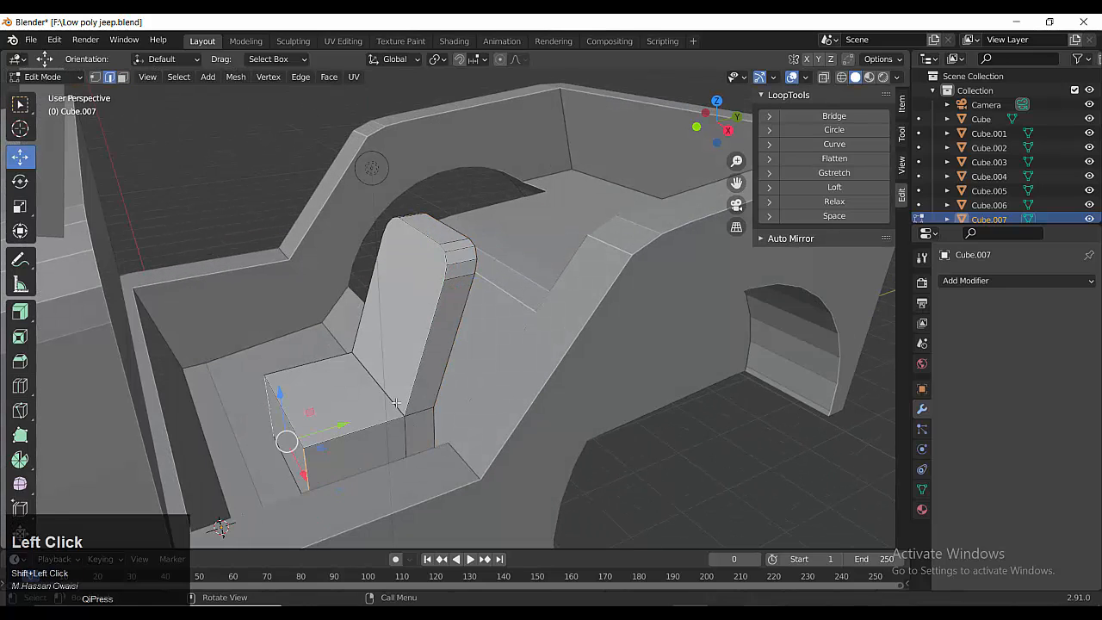
left_click(424, 397)
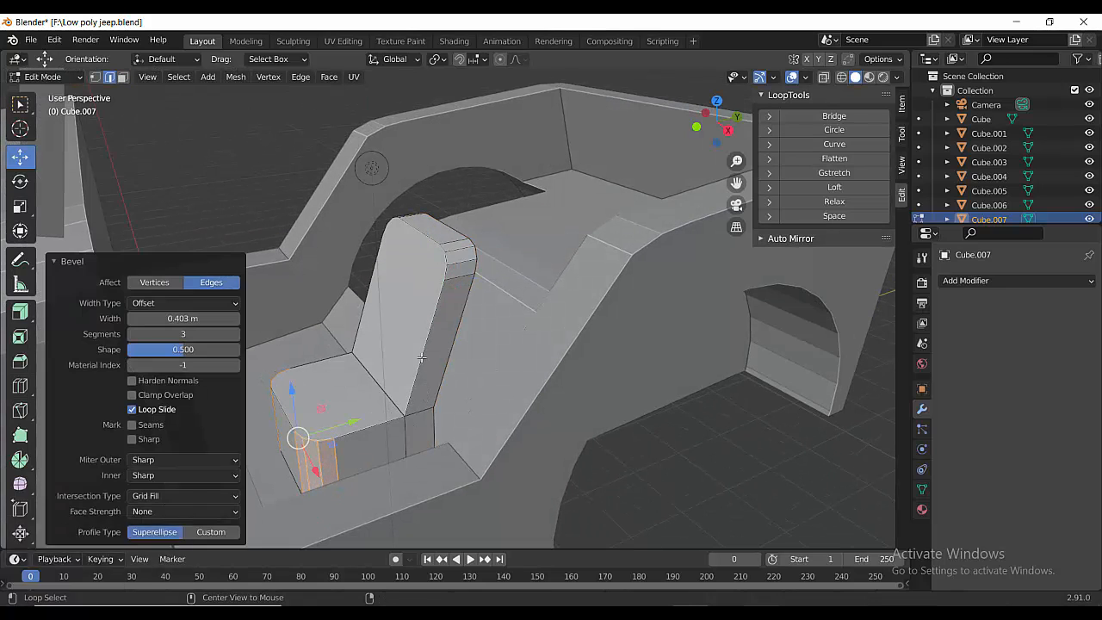
key("Tab")
- Raise the seat along Z above the body's low side edge, including moves of about 0.71 m and 0.26 m
scroll(408, 408, "down", 5)
middle_click_drag(408, 408, 443, 417)
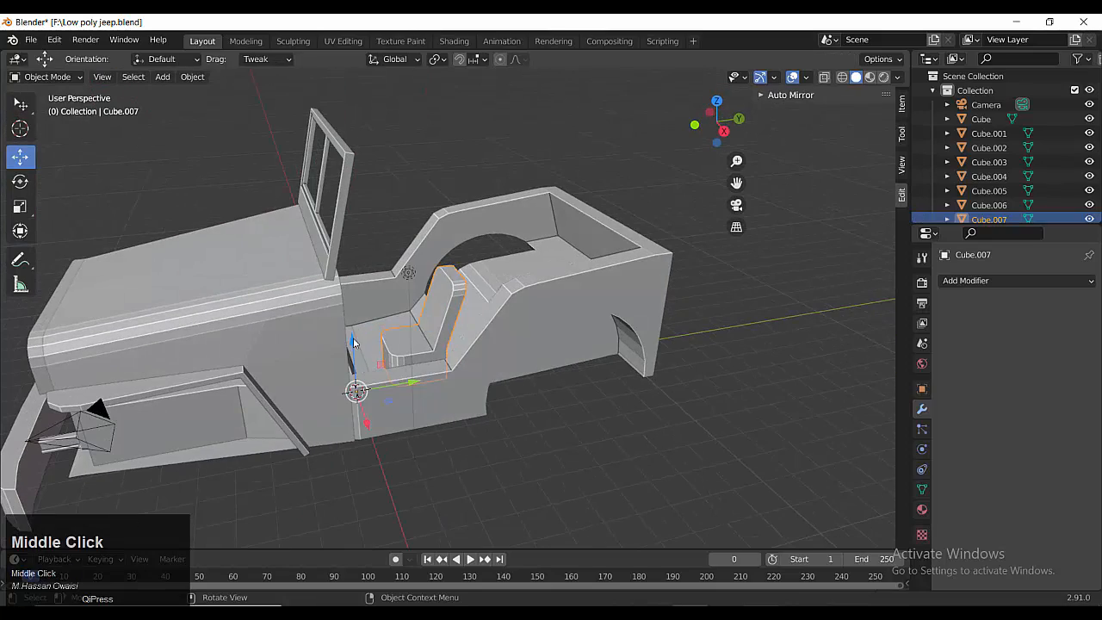
mouse_move(354, 343)
left_mouse_down()
mouse_move(354, 371)
mouse_move(355, 326)
left_mouse_up()
key("ctrl+z")
key("ctrl+z")
middle_click_drag(467, 339, 445, 331, "alt")
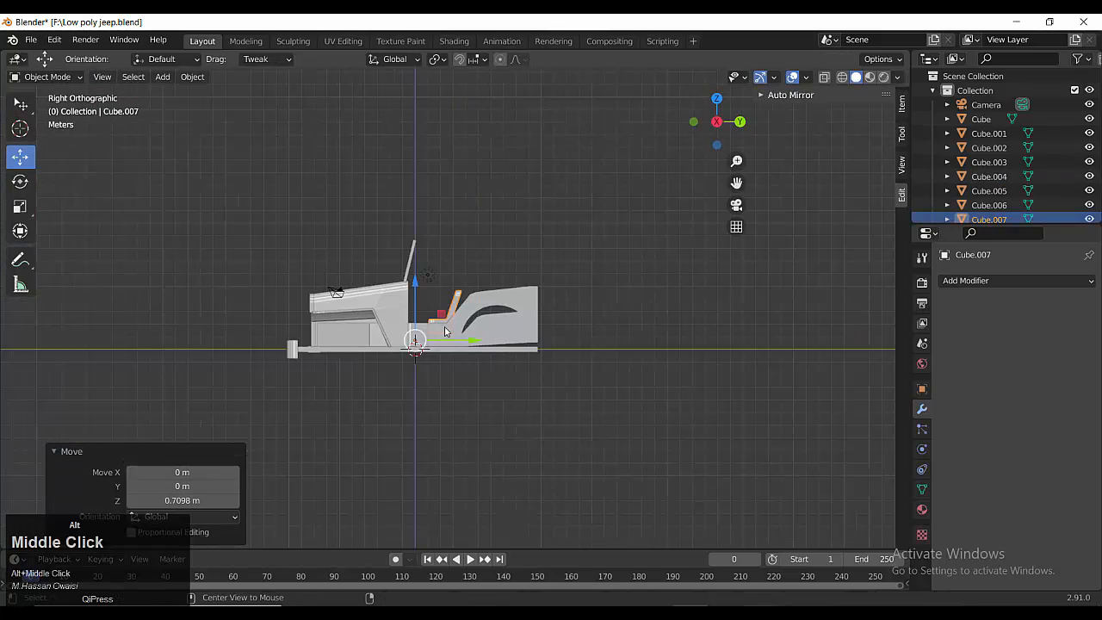
scroll(445, 332, "up", 4)
left_click_drag(372, 335, 355, 299)
scroll(420, 369, "up", 1)
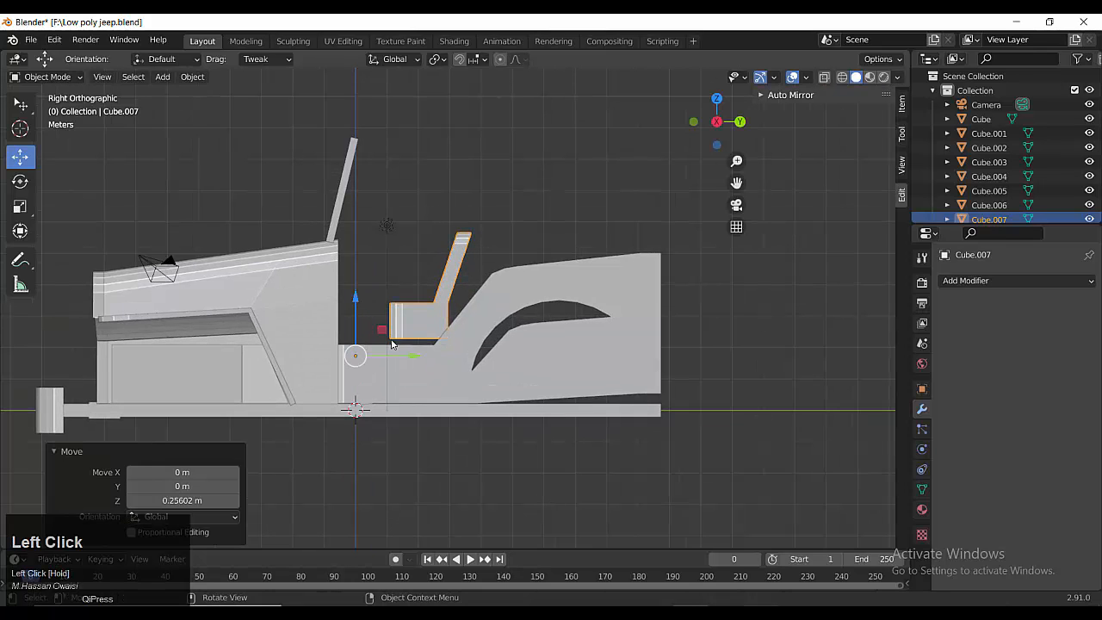
- Raise the upper vertices of the body's low side walls about 0.59 m along Z in wireframe
left_click(414, 380)
scroll(412, 379, "up", 1)
key("Tab")
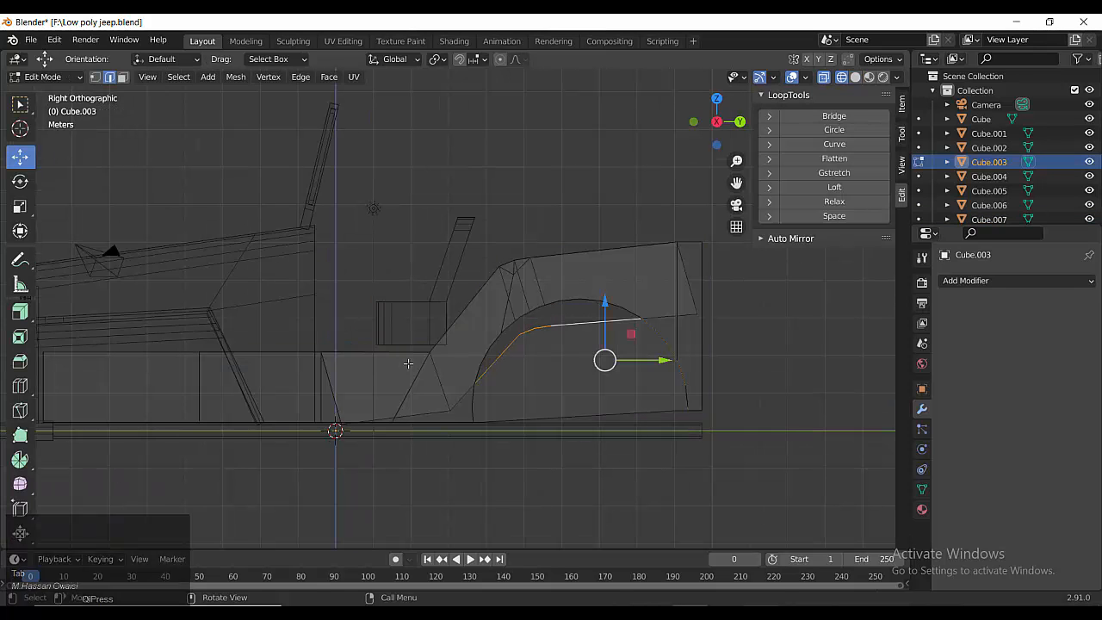
key("1")
scroll(320, 334, "down", 2)
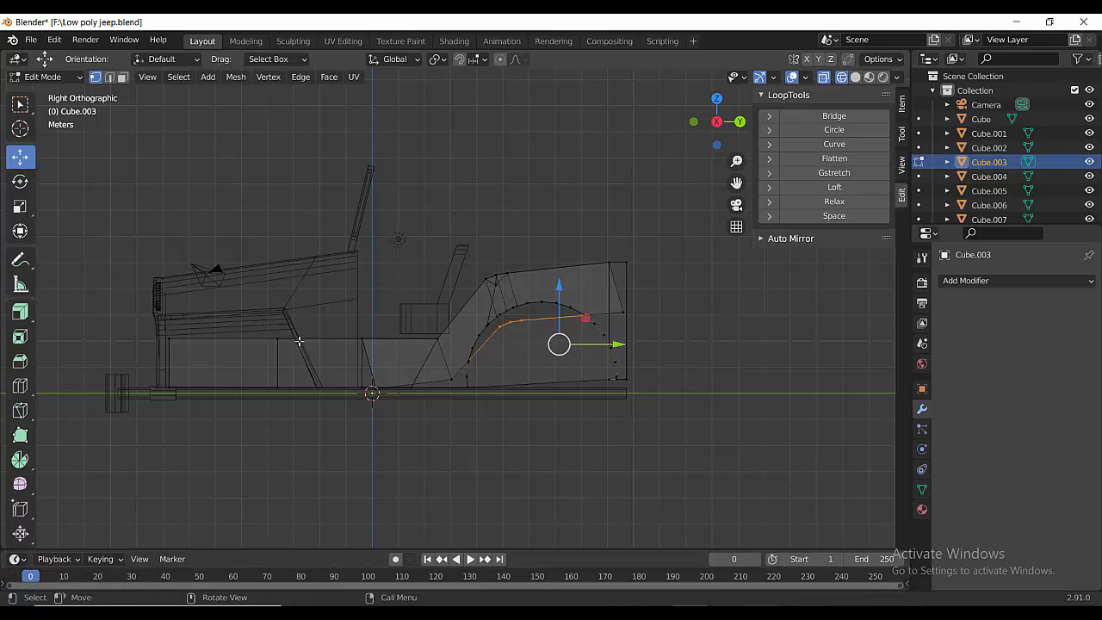
left_click_drag(257, 310, 444, 353)
left_click_drag(357, 281, 358, 265)
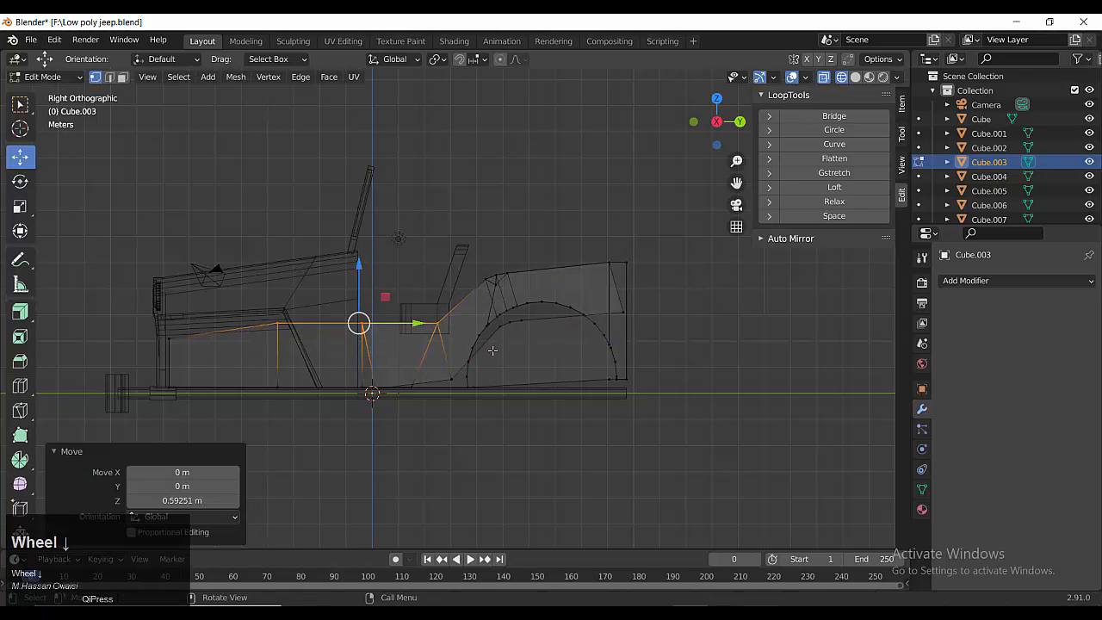
- Raise the body's floor face under the seat about 1.39 m along Z
middle_click_drag(487, 367, 448, 315)
scroll(409, 326, "down", 3)
scroll(482, 276, "up", 1)
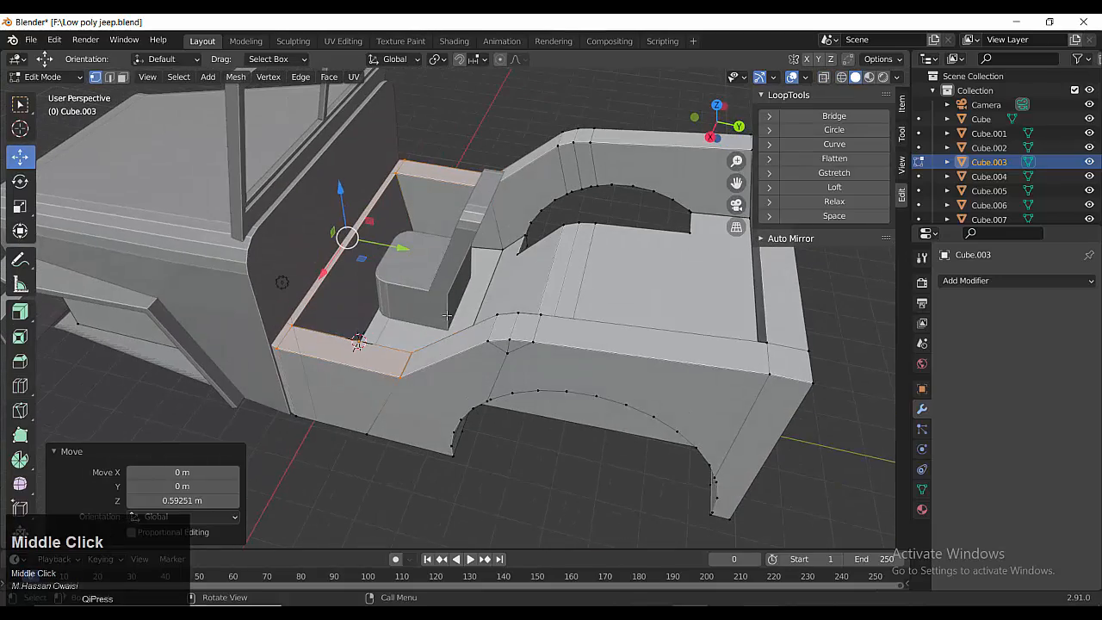
key("3")
left_click(479, 291)
left_click_drag(424, 277, 431, 232)
- Raise the floor's corner vertex beside one rear wheel arch, behind the front seat, in stages along Z, including about 1.08 m
middle_click_drag(431, 232, 26, 353)
scroll(430, 379, "up", 1)
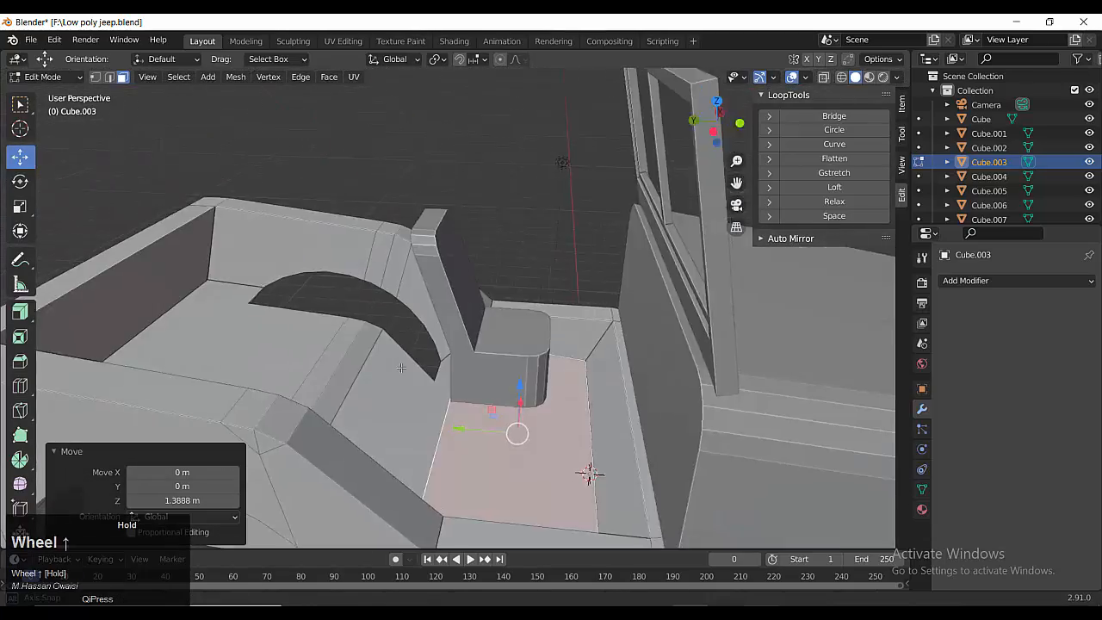
middle_click_drag(430, 379, 453, 411)
scroll(413, 368, "down", 2)
key("2")
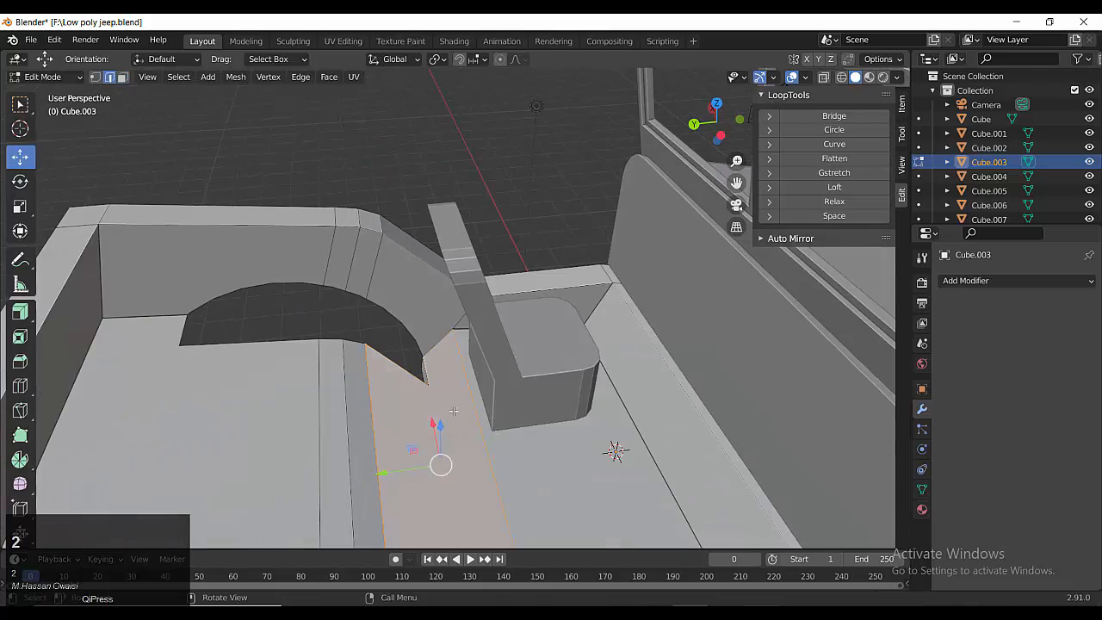
middle_click_drag(439, 462, 417, 423)
left_click(681, 418, "shift")
left_click_drag(416, 424, 408, 392)
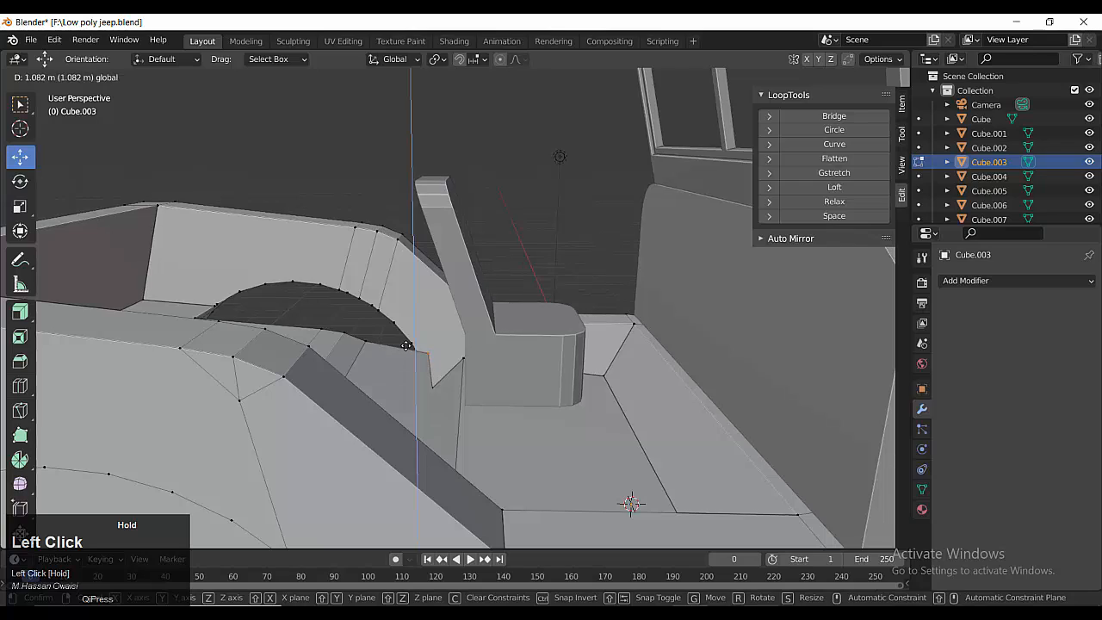
left_click_drag(405, 340, 406, 341)
middle_click_drag(406, 340, 372, 405)
left_click_drag(372, 404, 372, 402)
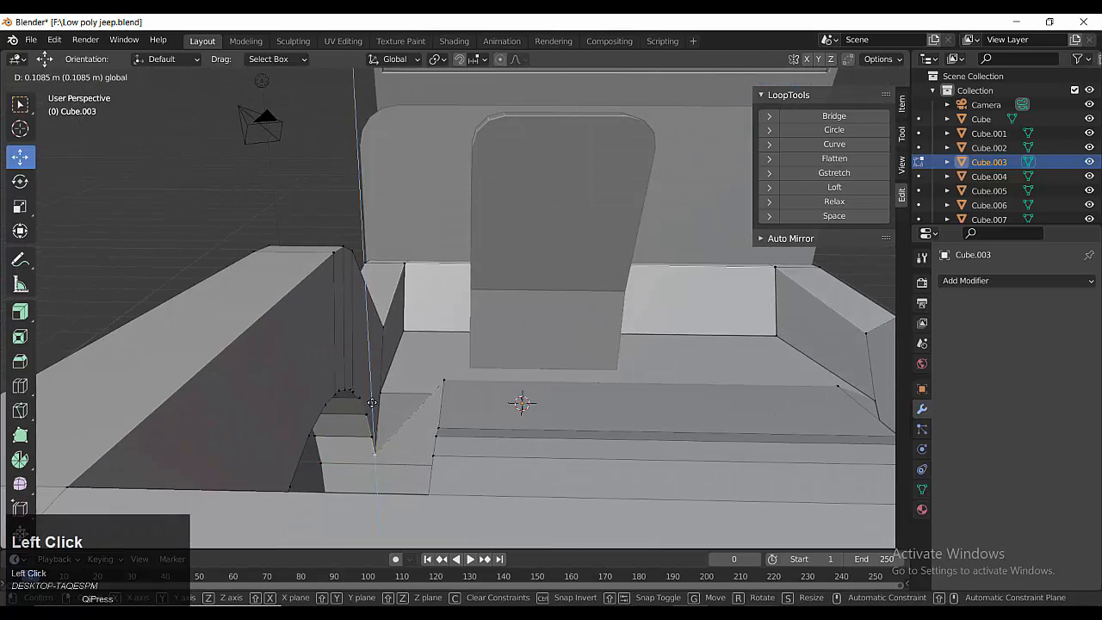
left_click_drag(377, 329, 377, 327)
- Raise the matching floor vertex on the body's opposite side 1.1512 m along Z
middle_click_drag(482, 370, 645, 456)
left_click(651, 422)
left_click_drag(658, 398, 668, 350)
middle_click_drag(669, 351, 434, 448)
scroll(637, 441, "up", 1)
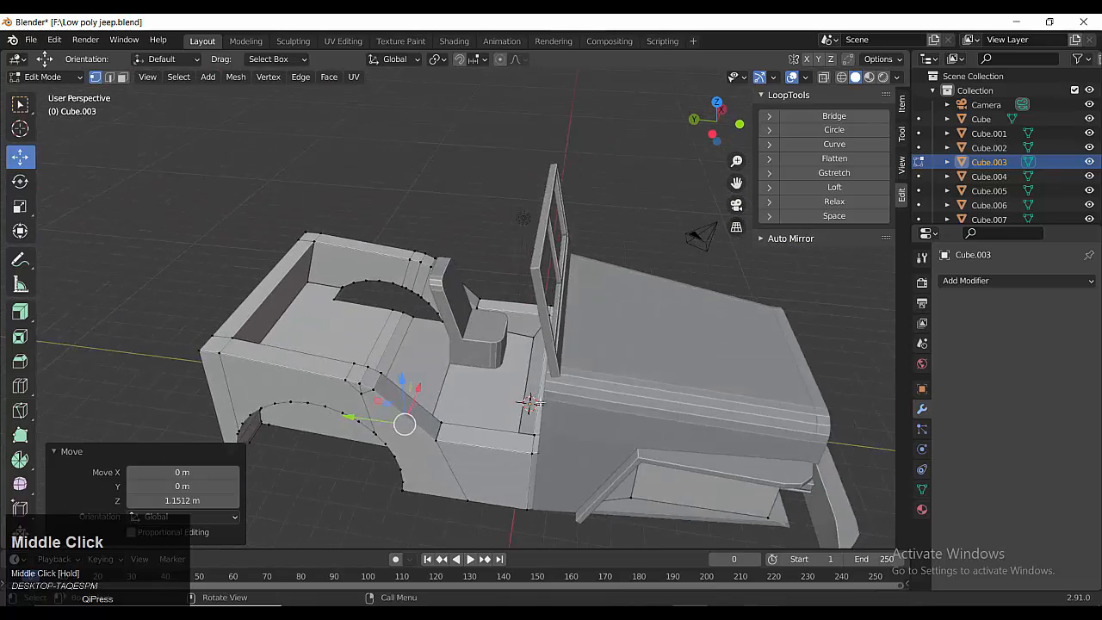
- Lower the front seat about 0.54 m along Z onto the raised floor
scroll(504, 353, "up", 2)
key("Tab")
left_click(504, 346)
middle_click_drag(505, 347, 534, 365)
left_click_drag(579, 320, 578, 351)
scroll(578, 350, "down", 3)
- Recenter the seat's origin on its own shape, widen the seat by 1.125 along X, and enlarge it uniformly
middle_click_drag(577, 350, 435, 365)
right_click(466, 204)
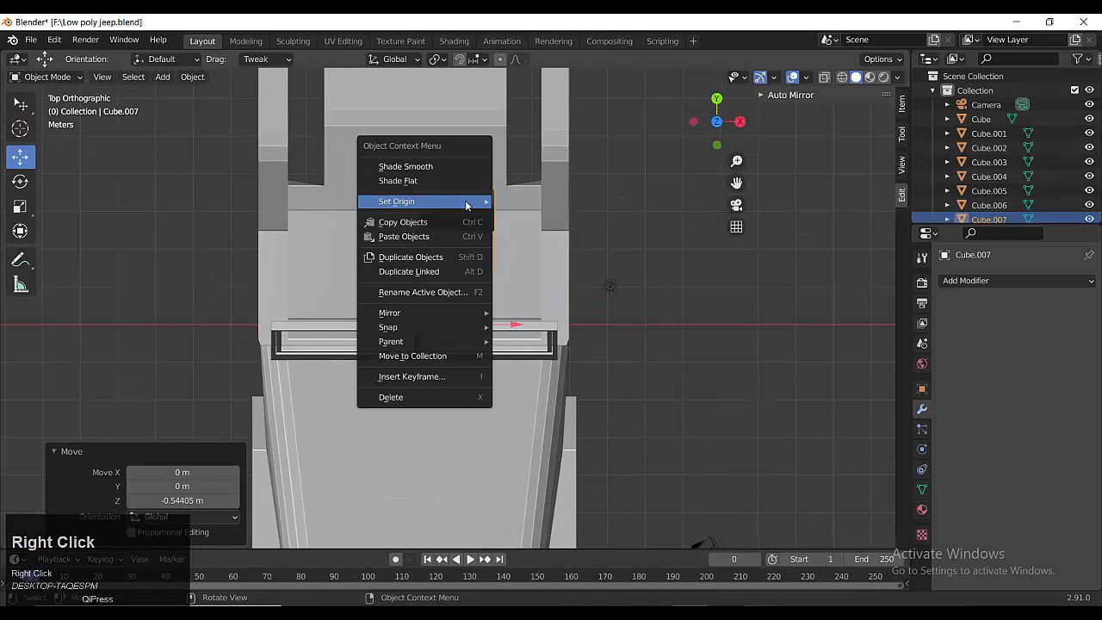
mouse_move(466, 204)
left_click(521, 243)
left_click_drag(515, 230, 551, 230)
left_click(20, 207)
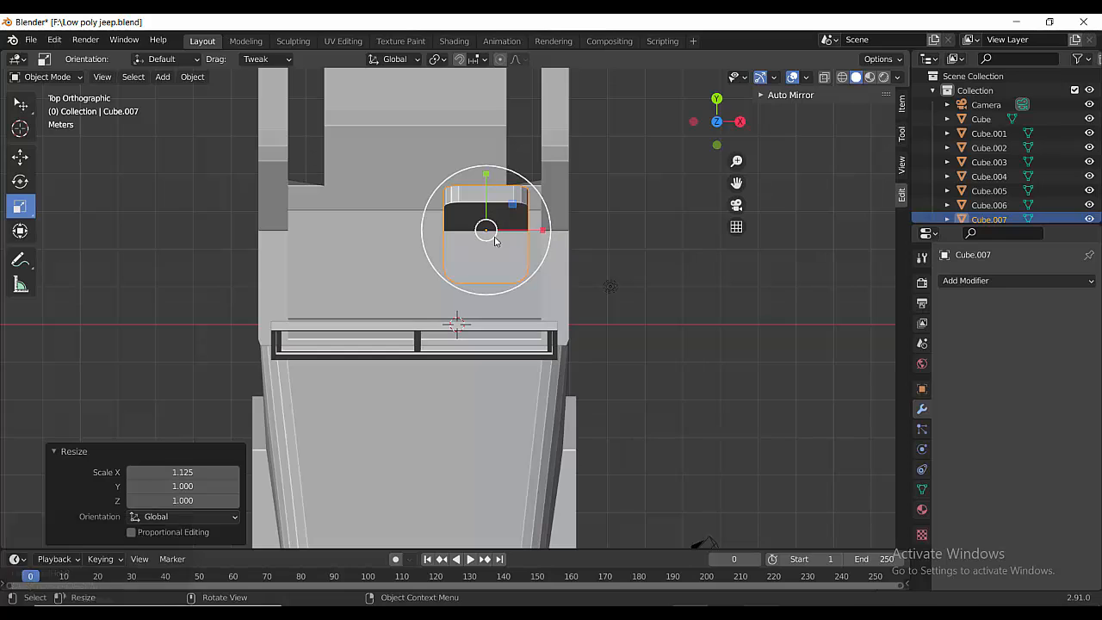
key("s")
- Shift the seat about -0.11 m along X and place a duplicate -3.5965 m along X as the second front seat
key("shift+d")
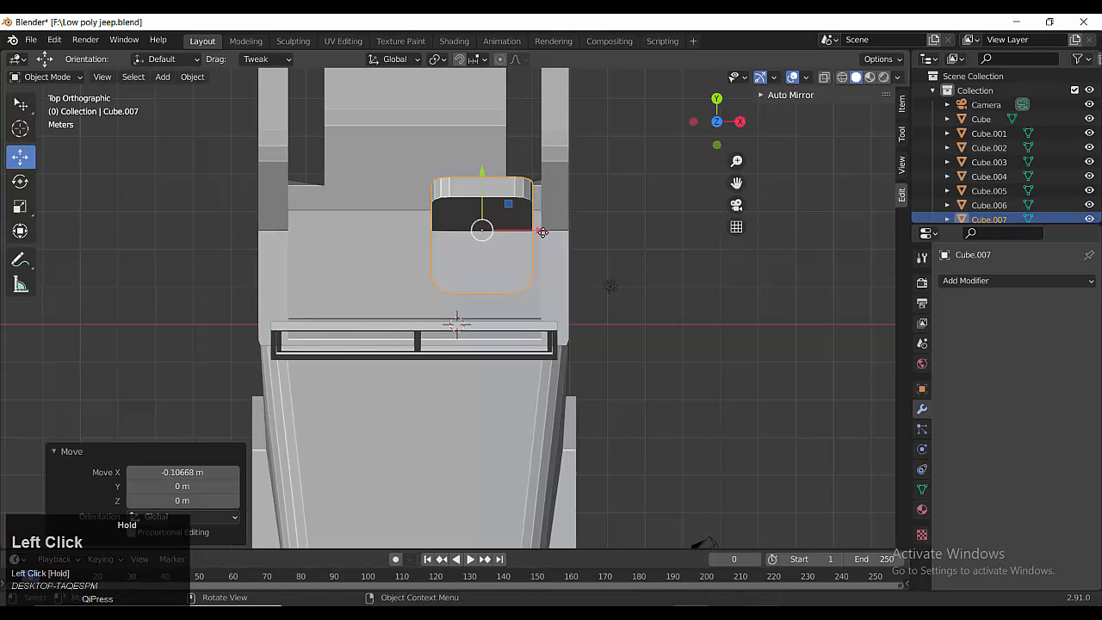
middle_click(512, 237)
left_click(404, 244)
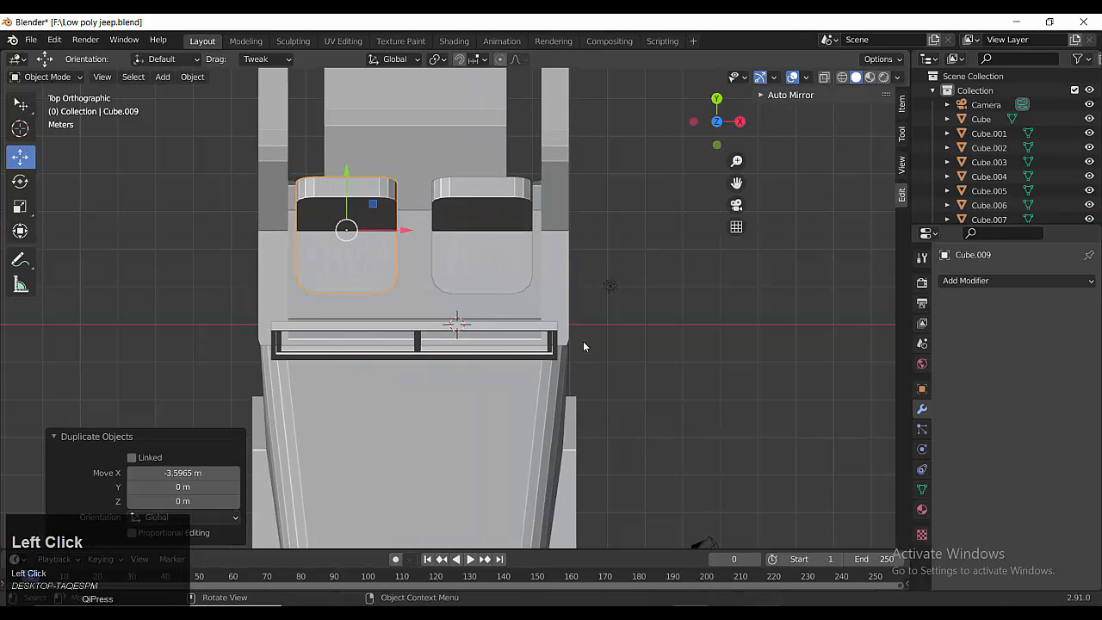
- Duplicate the second front seat 4.2565 m along Y into the rear of the body
middle_click_drag(580, 344, 489, 366)
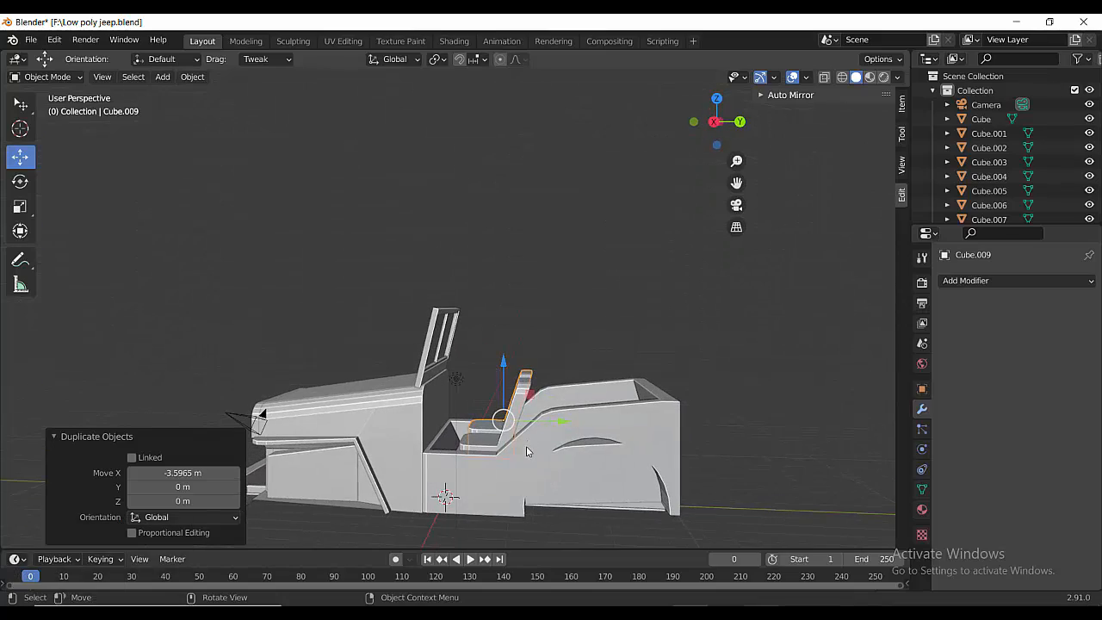
middle_click_drag(528, 439, 557, 362)
left_click(632, 356)
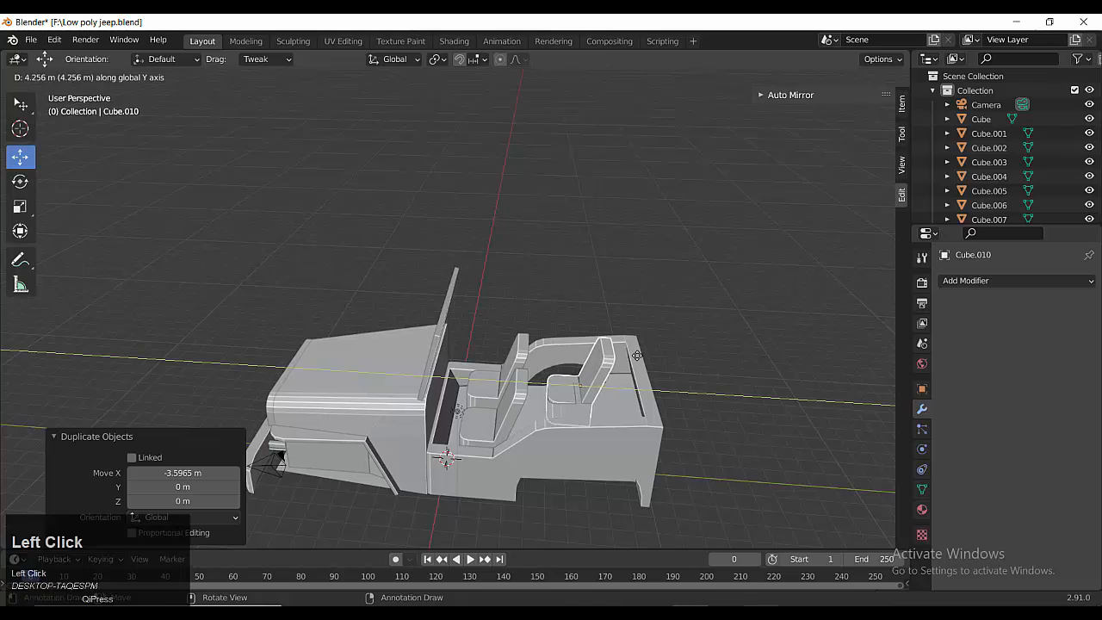
- Shift the rear seat slightly along X and stretch its vertices on one side along X to make a wide bench
middle_click_drag(633, 355, 439, 419)
scroll(430, 431, "down", 2)
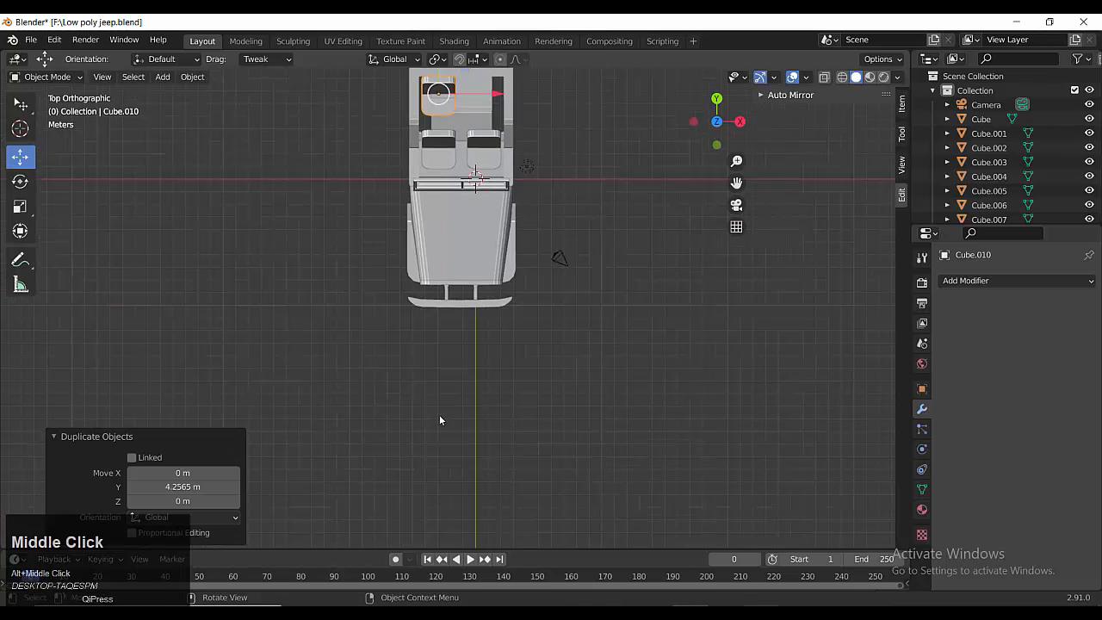
left_click(528, 445)
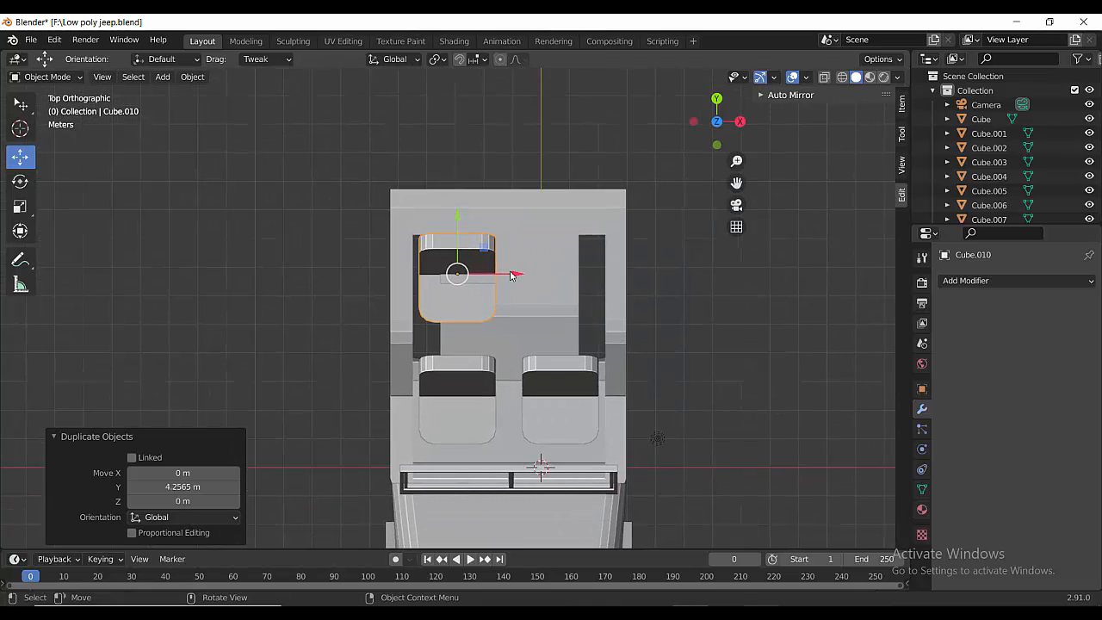
left_click_drag(511, 275, 517, 271)
key("Tab")
key("shift+z")
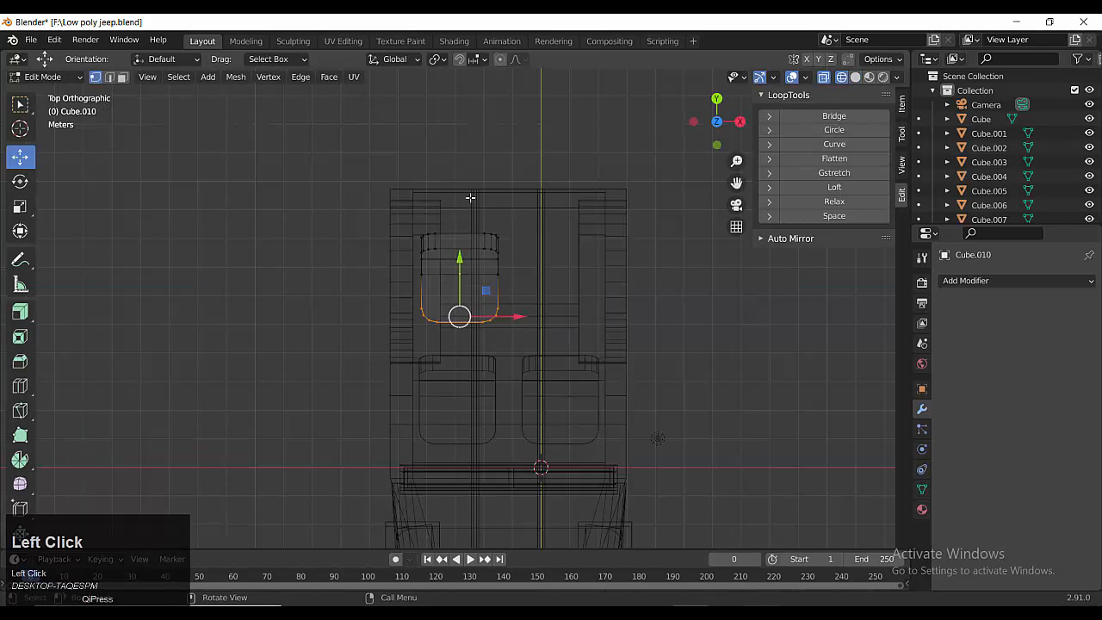
left_click_drag(469, 197, 575, 376)
key("shift+z")
mouse_move(551, 276)
left_mouse_down()
mouse_move(648, 284)
mouse_move(639, 292)
mouse_move(651, 277)
left_mouse_up()
key("Tab")
- Move the rear bench base's lower sides inward along X so they clear both rear wheel arches
scroll(652, 277, "down", 4)
middle_click_drag(637, 413, 502, 258)
scroll(502, 394, "up", 3)
middle_click_drag(538, 391, 384, 318)
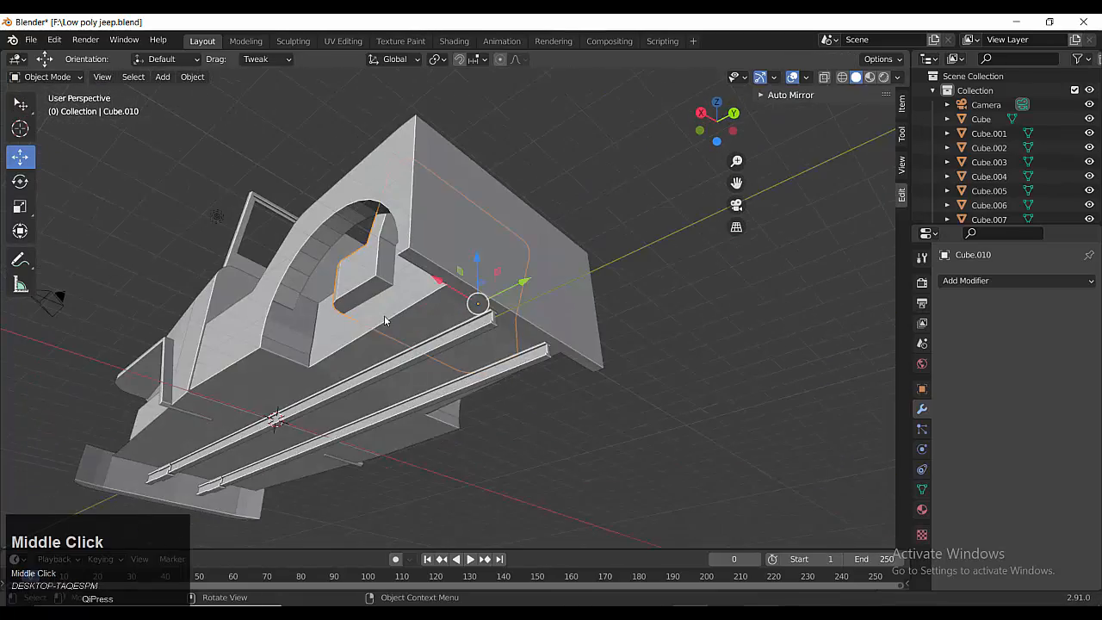
key("Tab")
left_click_drag(342, 269, 313, 260)
middle_click_drag(361, 284, 112, 301)
left_click(415, 381)
left_click_drag(406, 368, 418, 359)
middle_click_drag(418, 359, 546, 359)
- Scale the rear bench to 0.946 along X and raise it along Z in the body
key("Tab")
left_click_drag(519, 344, 515, 340)
middle_click_drag(627, 405, 605, 380)
left_click(20, 157)
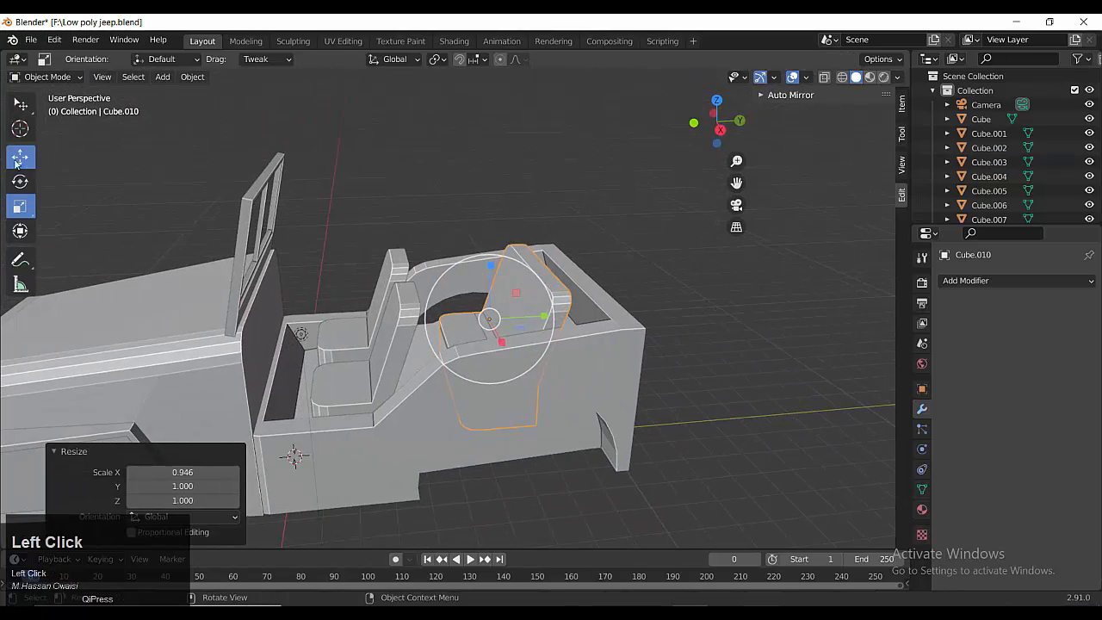
left_click_drag(491, 263, 493, 243)
- Deselect the rear bench and examine the fit of the seats in the jeep body
middle_click_drag(493, 243, 471, 202)
scroll(472, 202, "down", 6)
left_click(344, 362)
middle_click_drag(344, 361, 393, 371)
scroll(394, 371, "up", 6)
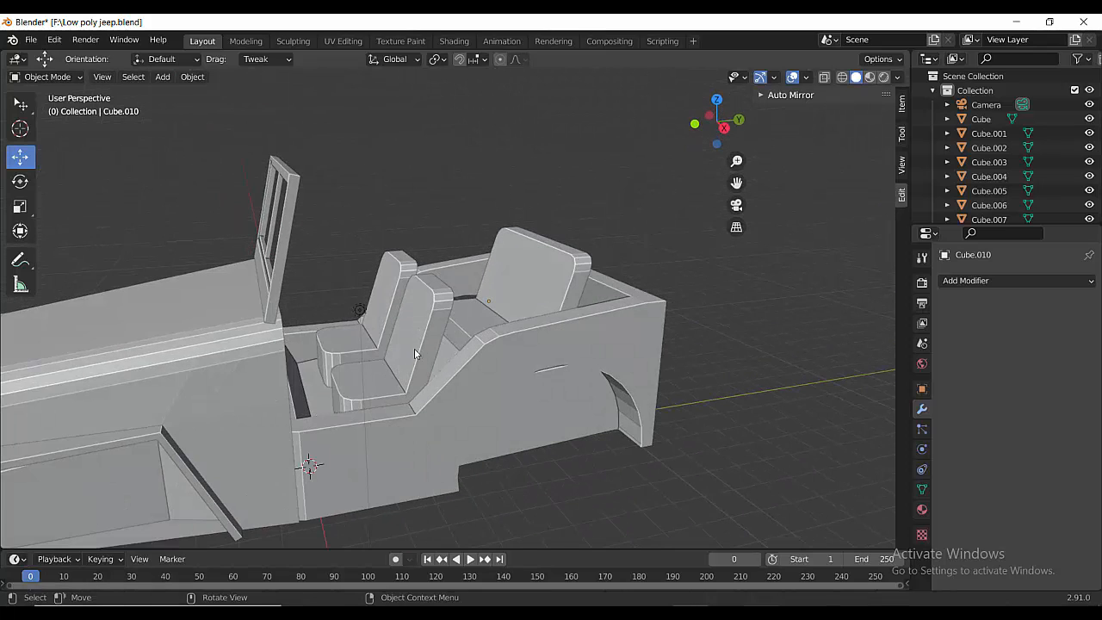
scroll(412, 349, "down", 8)
left_click(1028, 590)
scroll(341, 373, "up", 6)
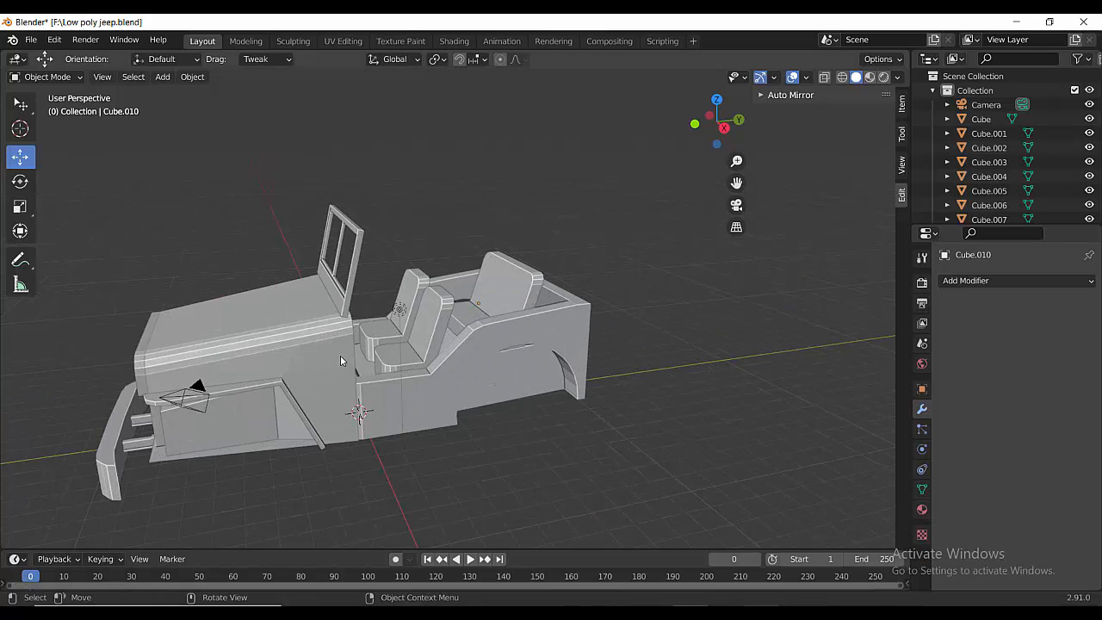
- Add a mesh cube, raise it above the jeep, and move it 2.5536 m along Y over the seats
key("shift+a")
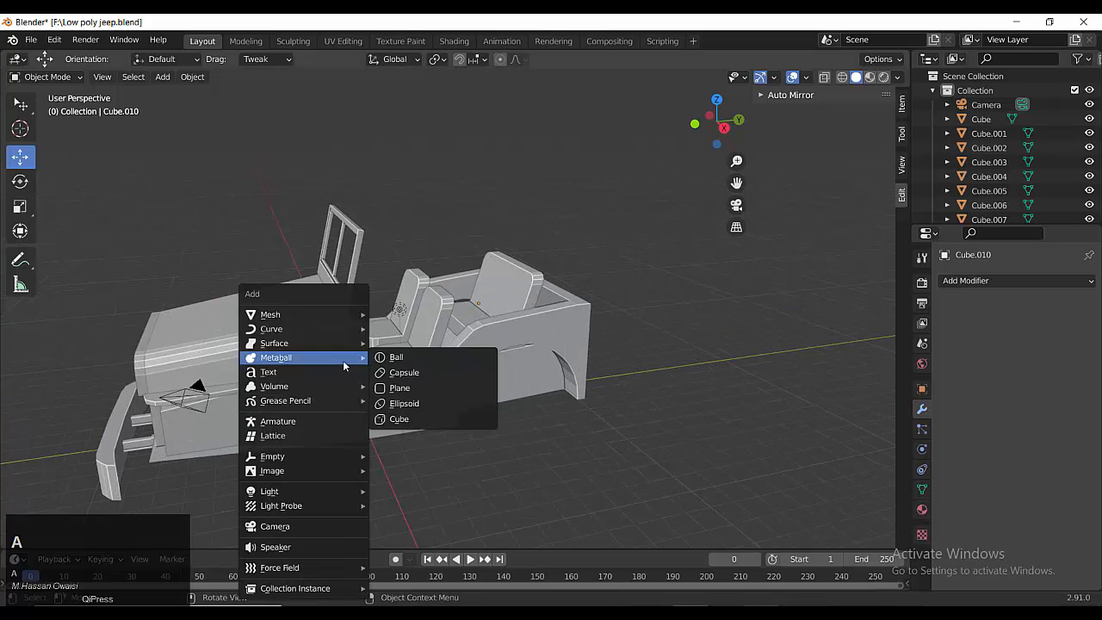
mouse_move(320, 315)
left_click(405, 331)
left_click_drag(359, 366, 347, 153)
left_click_drag(398, 197, 461, 194)
middle_click_drag(445, 279, 502, 317)
scroll(502, 317, "up", 4)
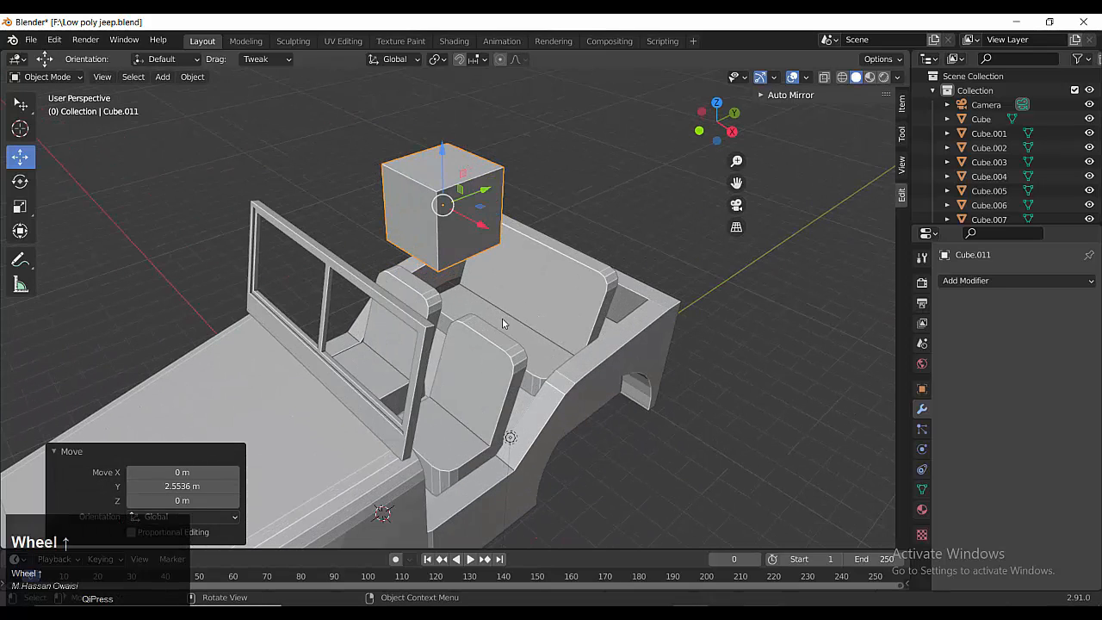
- Inset the new cube's top face and three of its side faces to leave narrow borders
middle_click_drag(461, 283, 489, 277)
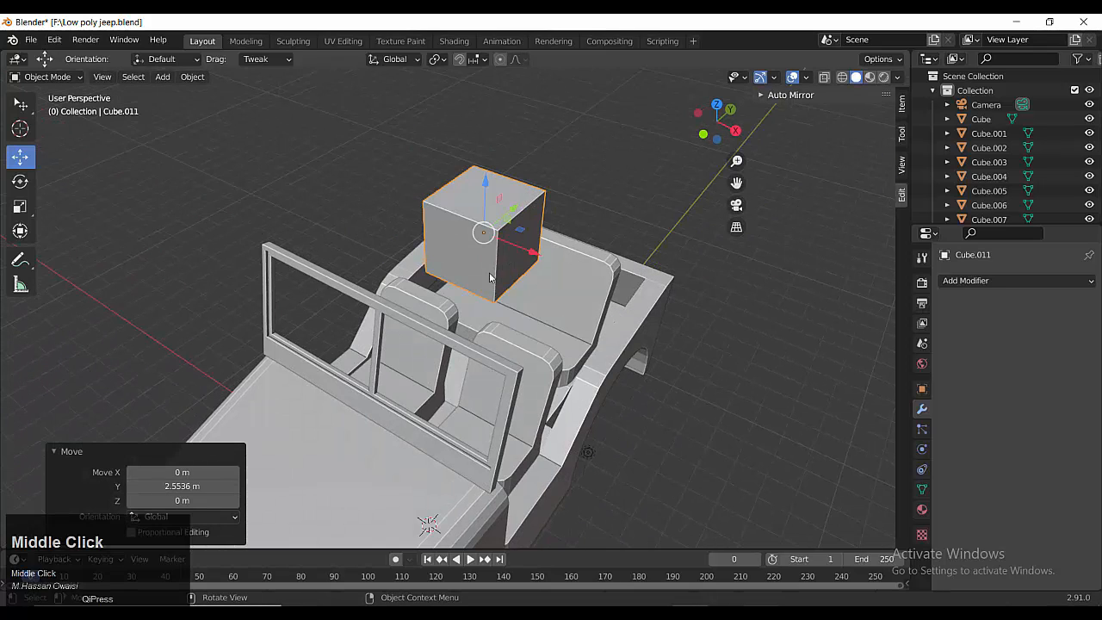
key("i")
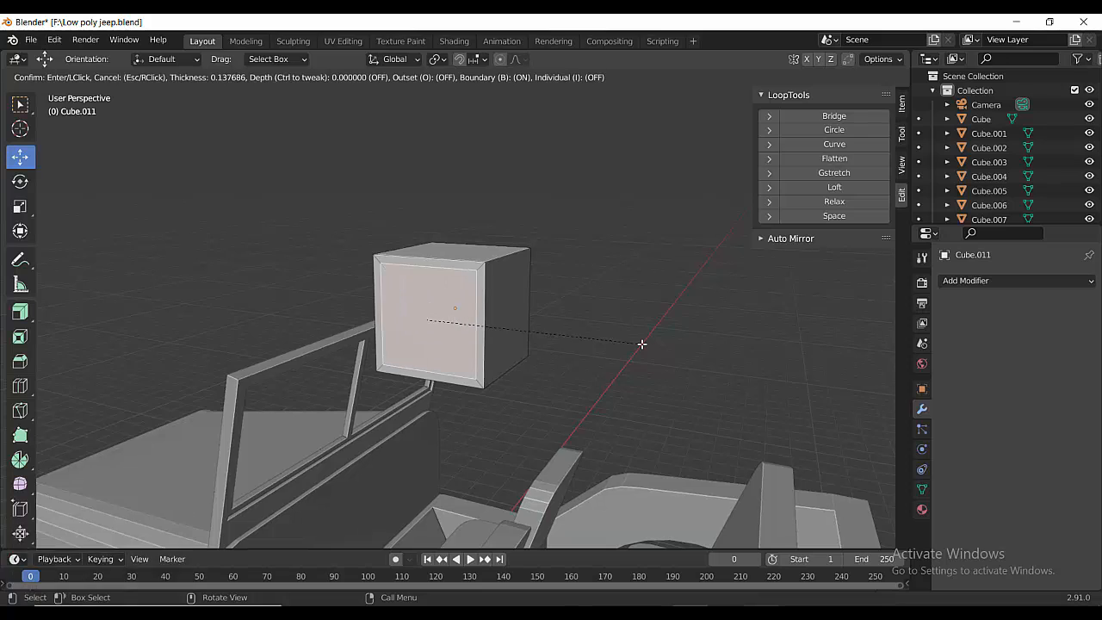
left_click(641, 343)
left_click(674, 317)
left_click(470, 253)
key("i")
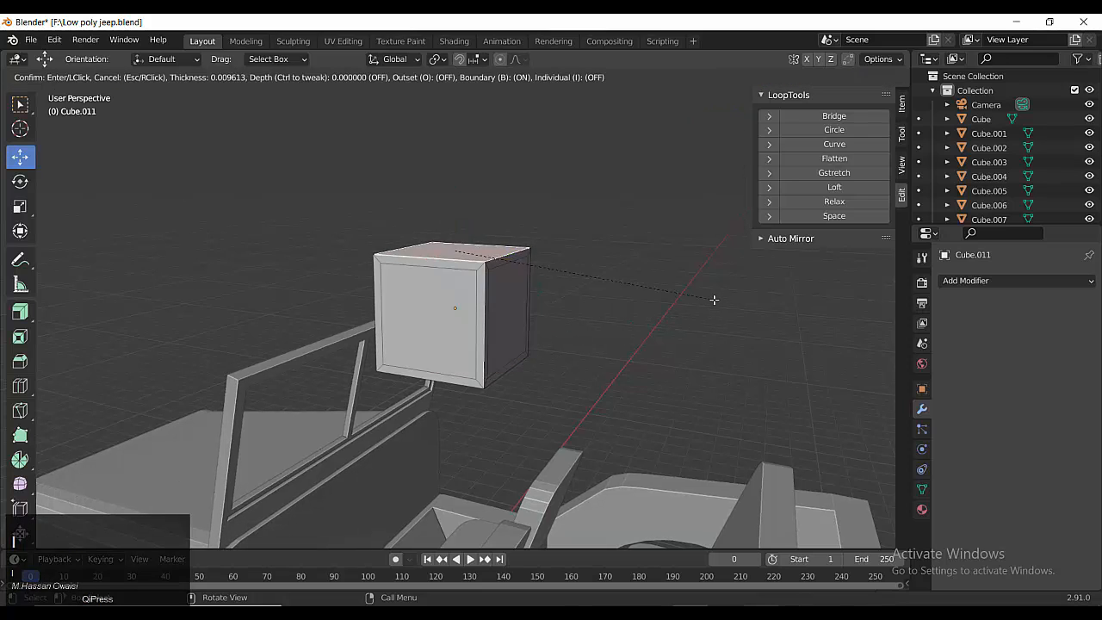
left_click(597, 332)
middle_click_drag(597, 332, 450, 344)
scroll(450, 345, "up", 1)
left_click(405, 331)
key("i")
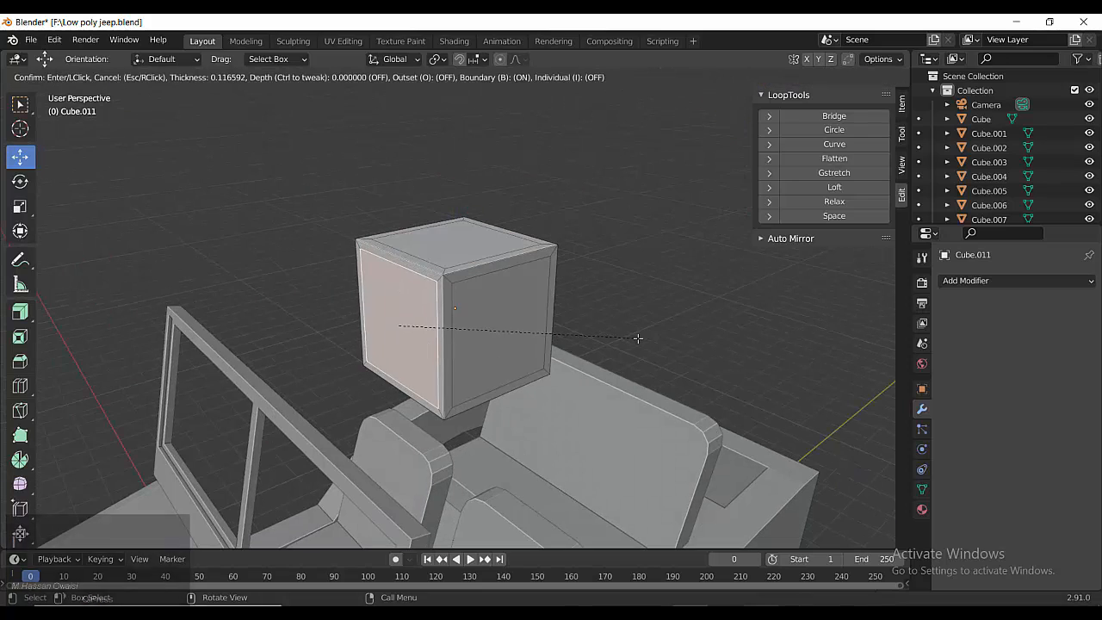
left_click(638, 339)
- Inset the cube's remaining side face and its bottom face with similar narrow borders
middle_click_drag(638, 338, 258, 301)
left_click(499, 327)
key("i")
left_click(649, 344)
middle_click_drag(649, 344, 641, 232)
left_click(482, 370)
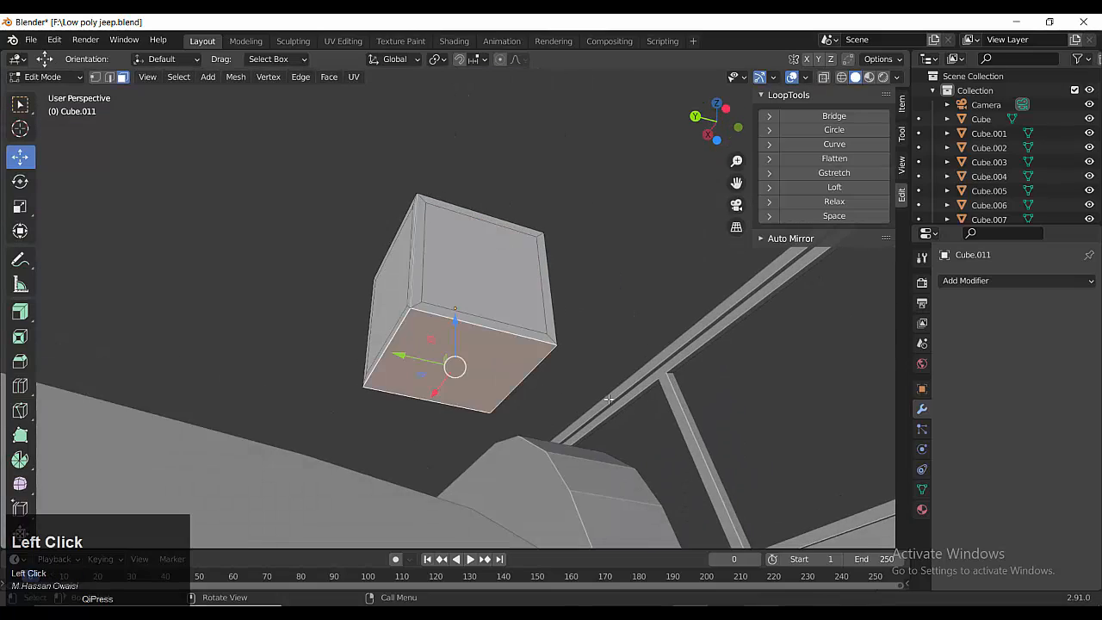
left_click(727, 375)
- Select the cube's six inset inner faces and delete them, leaving an open frame
middle_click_drag(727, 375, 551, 465)
left_click(516, 327)
left_click(408, 307, "shift")
left_click(469, 244, "shift")
middle_click_drag(774, 284, 479, 310)
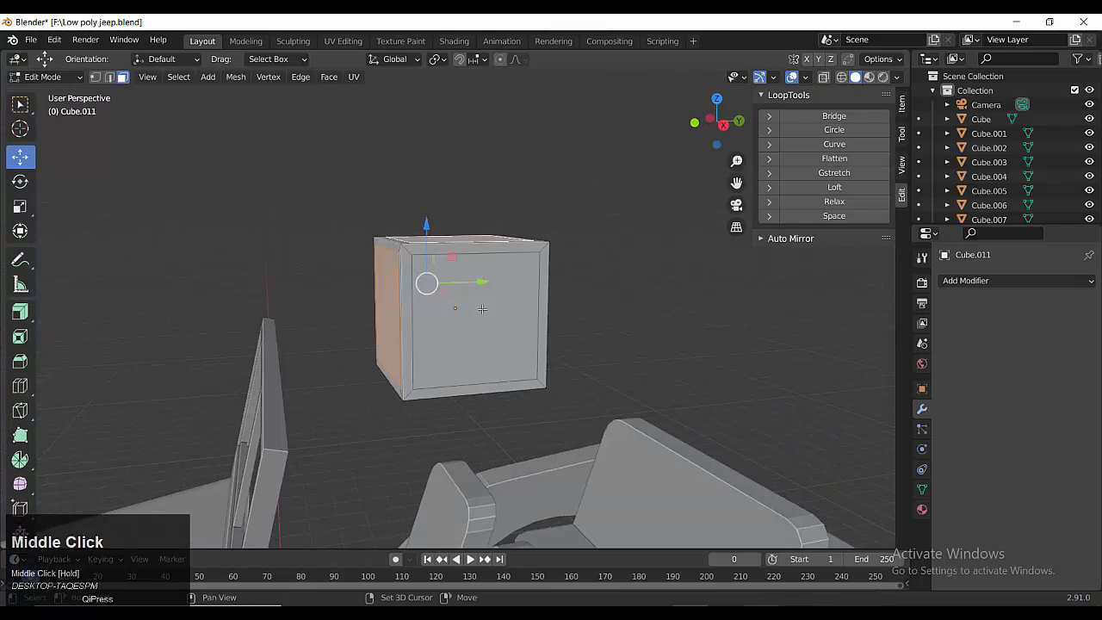
left_click(479, 310, "shift")
mouse_move(558, 380)
middle_mouse_down()
mouse_move(476, 356)
mouse_move(578, 465)
mouse_move(551, 387)
middle_mouse_up()
left_click(477, 357, "shift")
key("x")
left_click(538, 345)
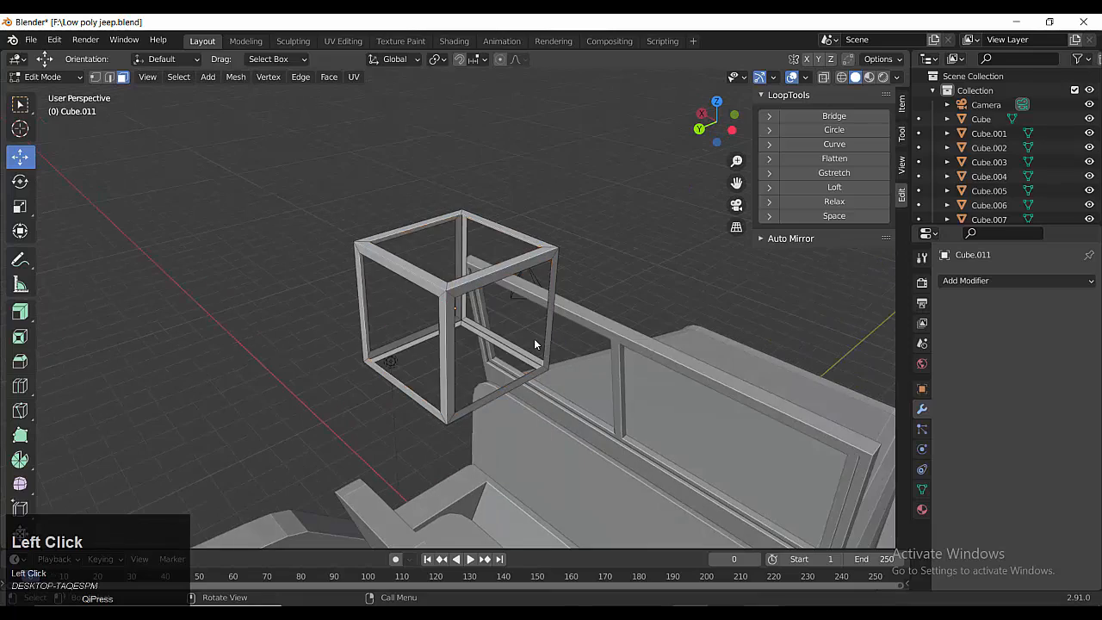
- Apply all transforms to the open cube frame and add a Solidify modifier
middle_click_drag(538, 345, 516, 344)
key("Tab")
key("ctrl+a")
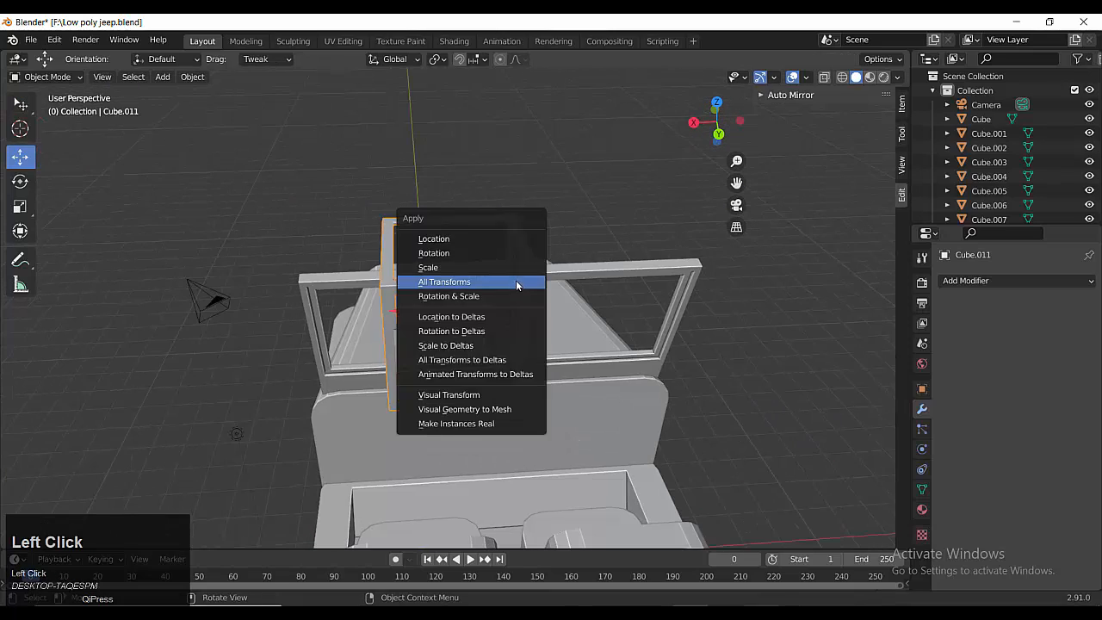
left_click(442, 280)
left_click(1015, 280)
left_click(802, 506)
- Increase the frame's Solidify thickness and apply the modifier
scroll(756, 487, "up", 2)
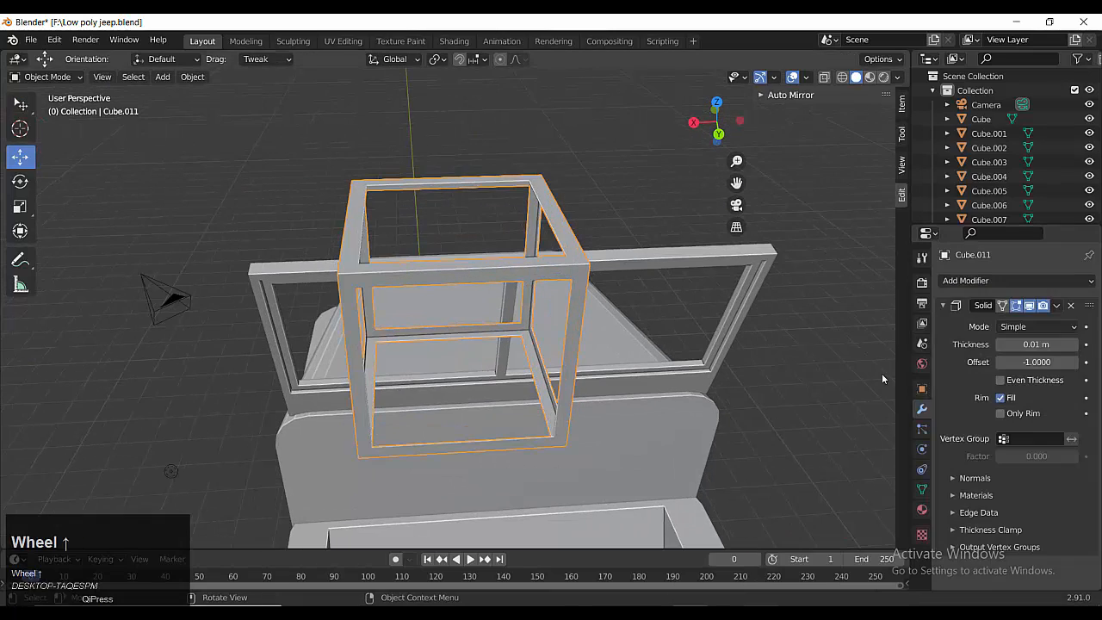
left_click_drag(1035, 344, 1072, 344)
middle_click_drag(628, 327, 722, 333)
scroll(722, 332, "down", 4)
middle_click_drag(551, 396, 617, 404)
left_click(1056, 306)
left_click(1011, 323)
scroll(424, 454, "down", 4)
- Raise the first front seat 9.7729 m along Z, above the cube frame
middle_click_drag(344, 448, 424, 454)
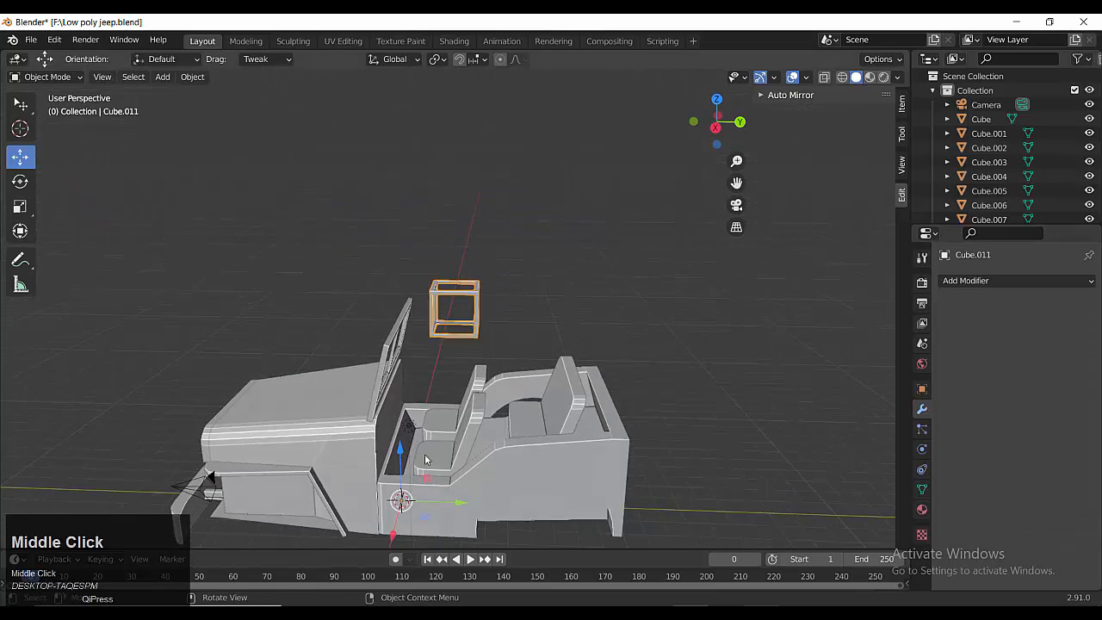
left_click(425, 458)
left_click_drag(453, 387, 453, 196)
middle_click_drag(413, 398, 549, 408)
scroll(549, 408, "up", 2)
middle_click_drag(464, 338, 492, 293, "shift")
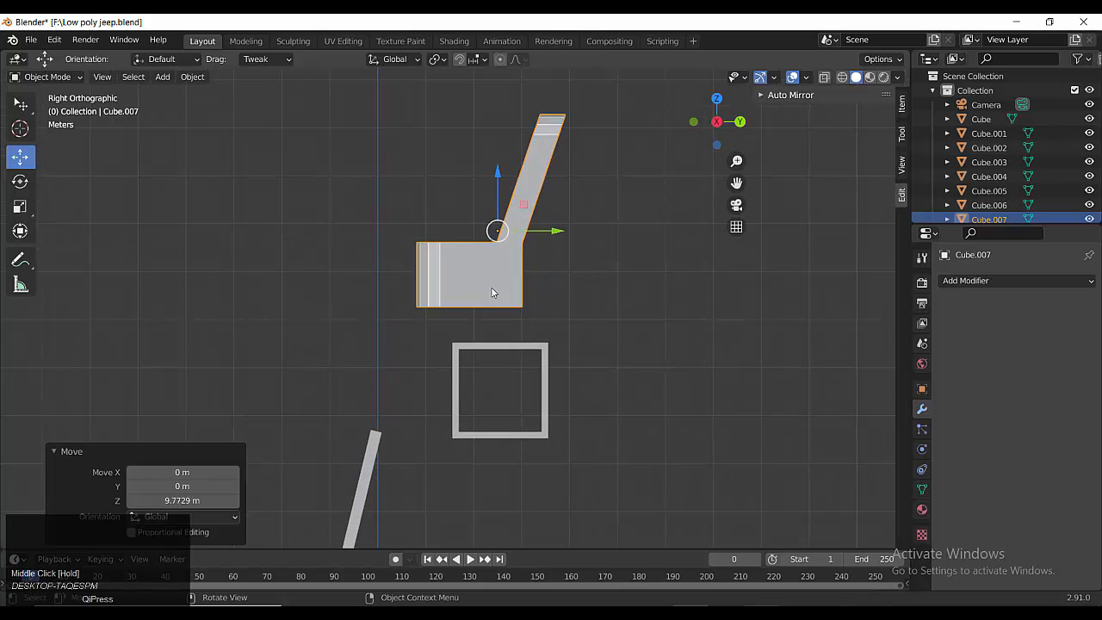
- In wireframe side view, raise the bottom vertices of the seat base along Z to make the cushion thinner
left_click(492, 284)
left_click(841, 76)
key("Tab")
key("1")
left_click_drag(637, 350, 322, 268)
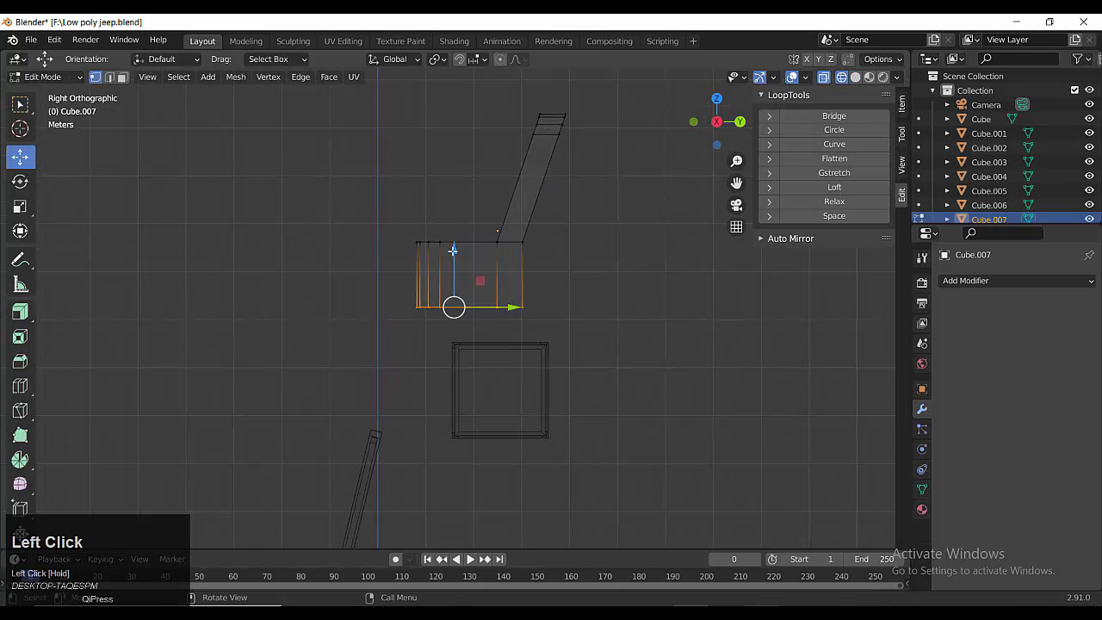
left_click_drag(452, 249, 454, 219)
key("Tab")
- Raise the cube frame's lower vertices along Z to roughly half its height
key("Tab")
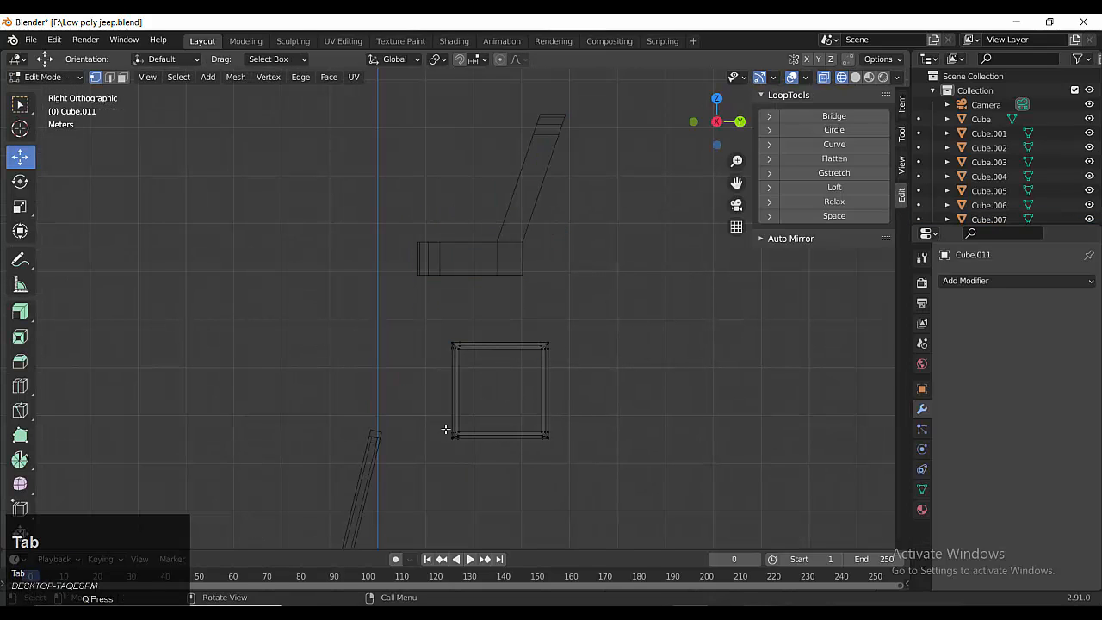
left_click_drag(420, 473, 632, 378)
left_click_drag(499, 378, 500, 332)
key("Tab")
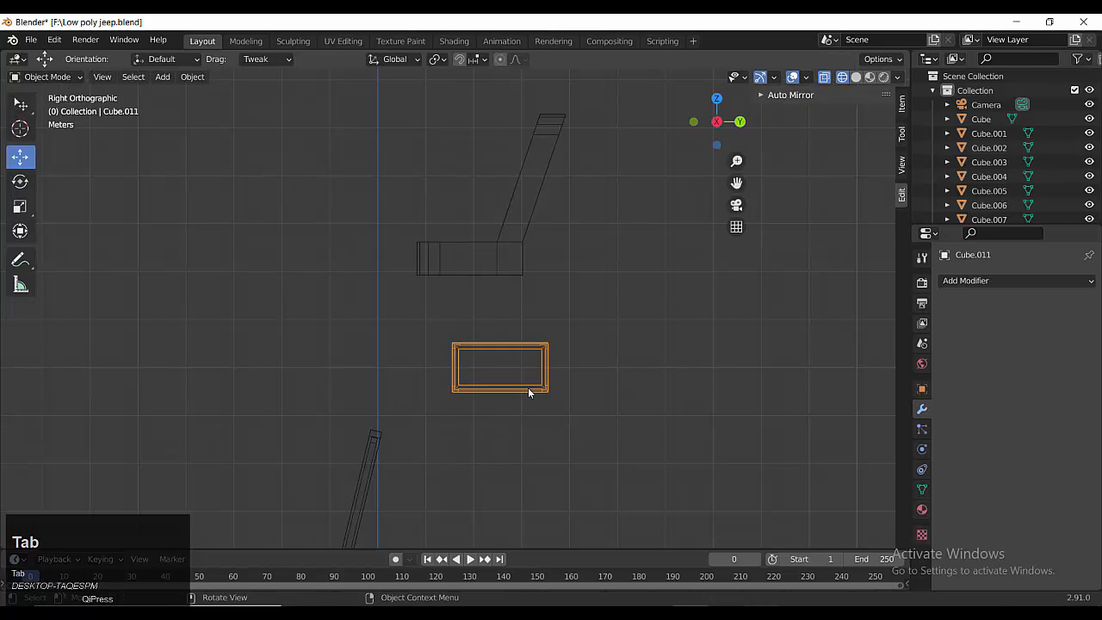
- Fit the cube frame directly beneath the seat base, shifting its lower vertices slightly and lowering the seat 0.023945 m along Z
key("g")
left_click(500, 340)
key("Tab")
left_click(416, 347)
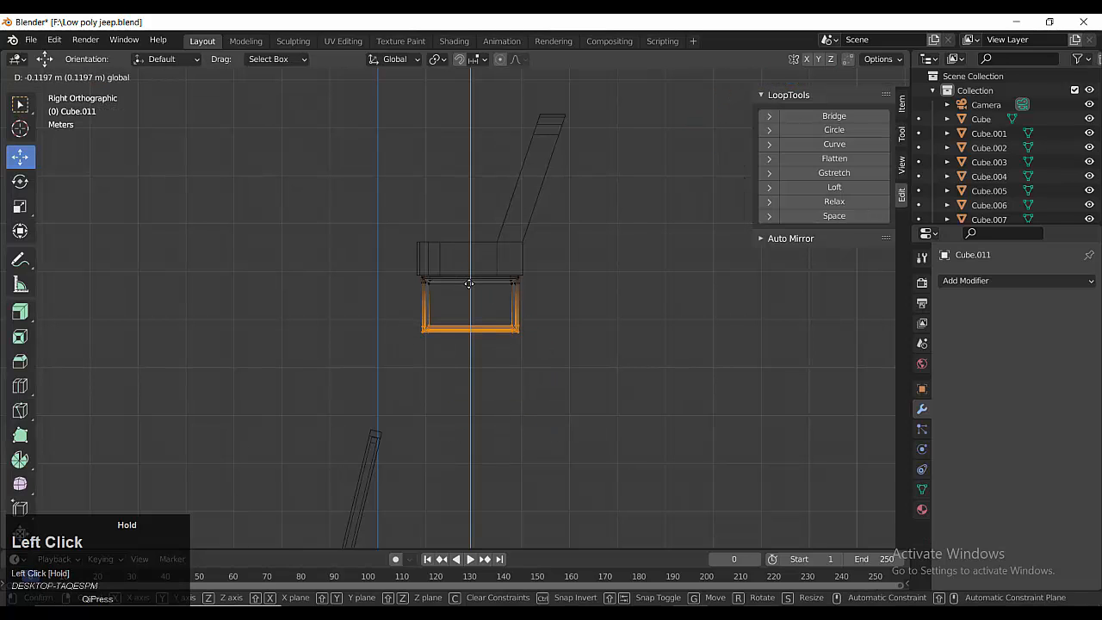
key("Tab")
left_click_drag(497, 176, 497, 178)
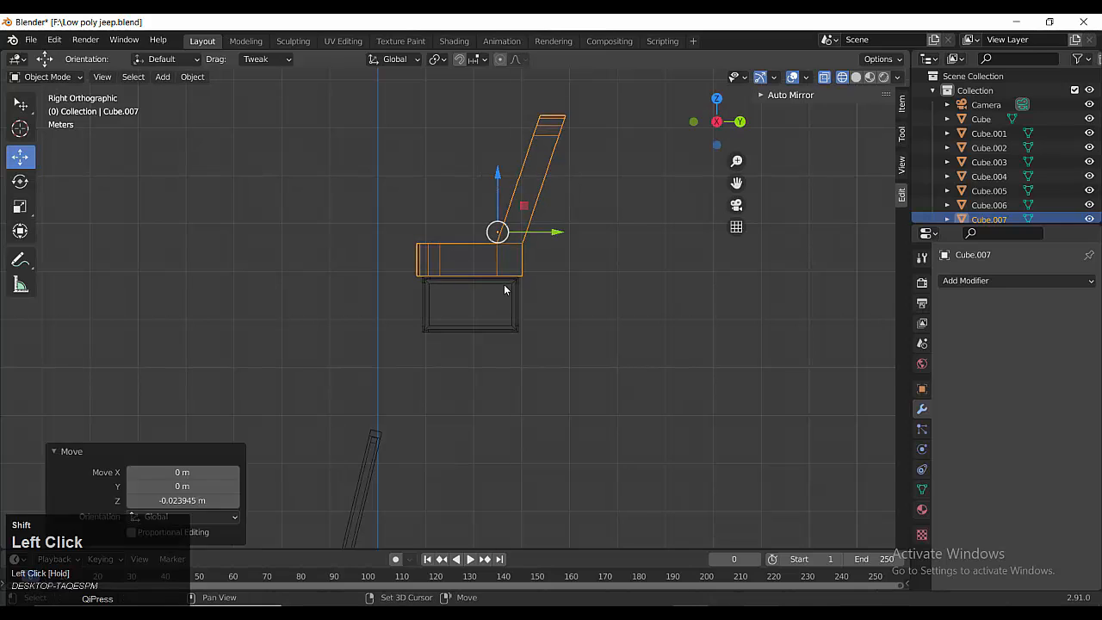
- Lower the seat and frame together into the jeep body by 8.9076 m along Z, plus a further 0.26938 m to the floor
left_click(504, 288, "shift")
scroll(504, 382, "down", 5)
scroll(504, 381, "down", 4, "shift")
right_click(461, 186)
mouse_move(461, 186)
left_click(505, 232)
left_click_drag(467, 129, 469, 302)
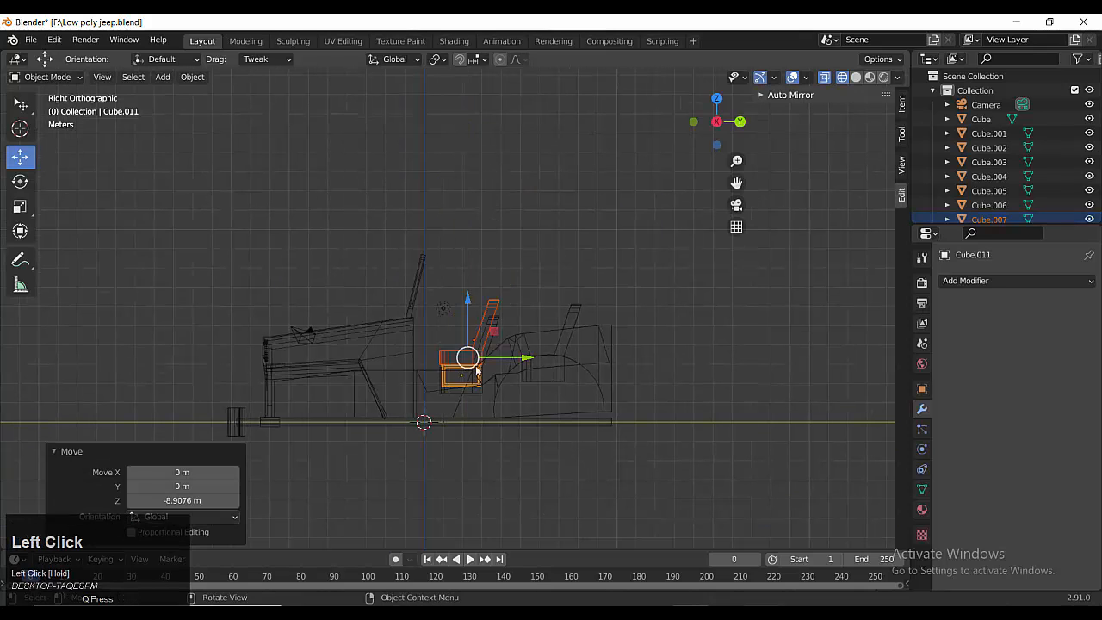
scroll(467, 403, "up", 6)
left_click_drag(469, 206, 467, 224)
- In top wireframe view, place the frame under the seat along X and extend its outer side 0.16761 m to match the seat's width
key("shift+z")
mouse_move(470, 267)
middle_mouse_down()
mouse_move(439, 336)
mouse_move(450, 395)
middle_mouse_up()
middle_click_drag(534, 172, 462, 330, "shift")
scroll(516, 301, "up", 3)
middle_click_drag(586, 266, 545, 391, "shift")
left_click(841, 76)
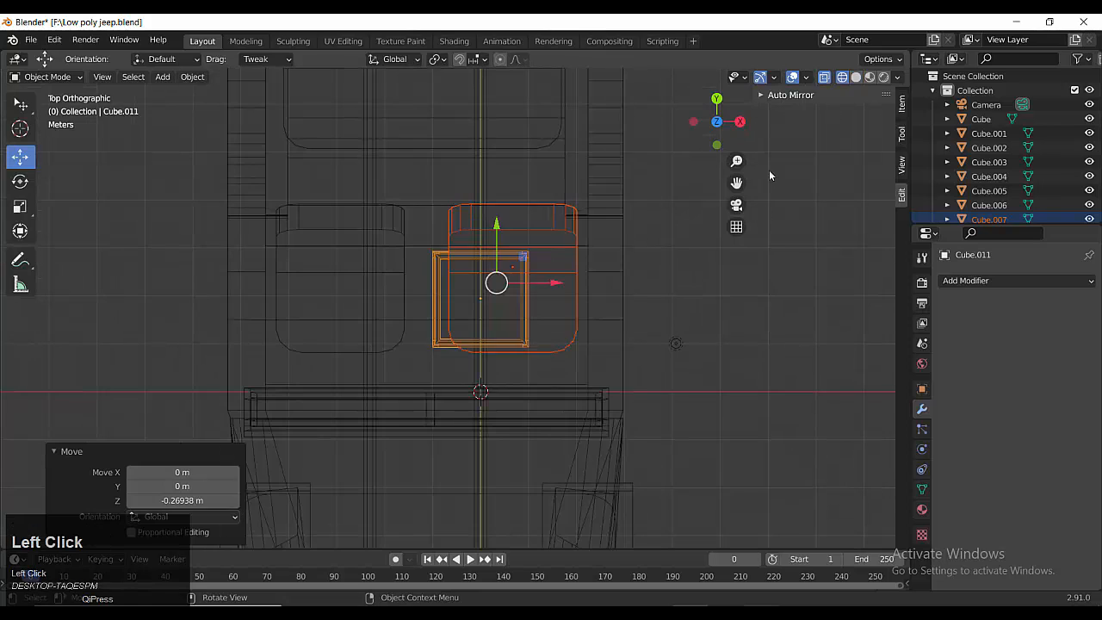
left_click(455, 340)
left_click_drag(545, 300, 623, 299)
key("Tab")
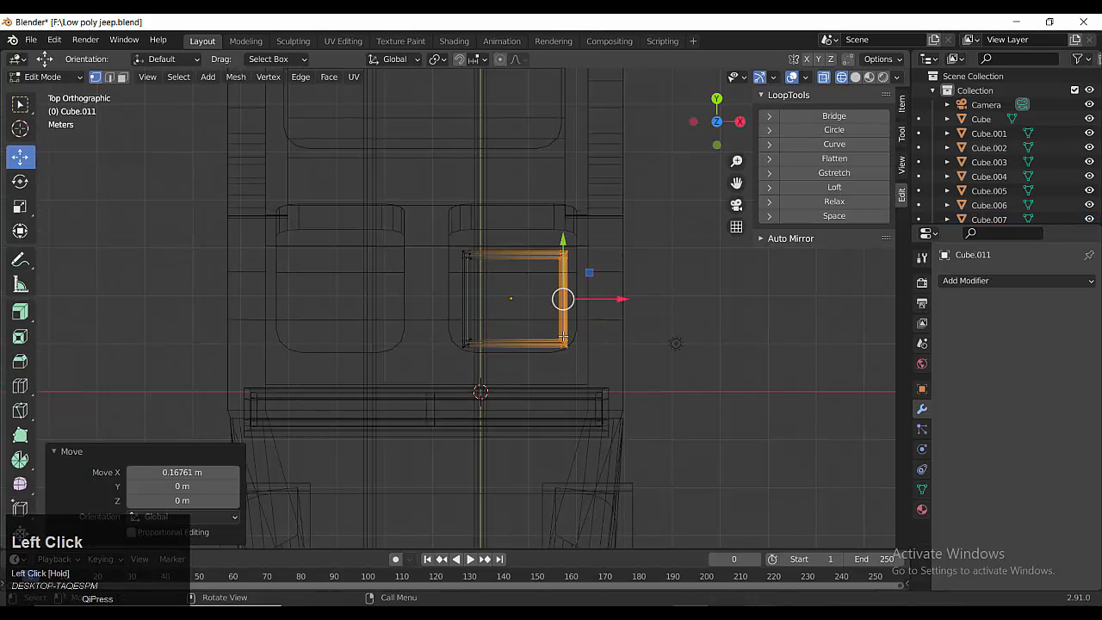
key("Tab")
- Delete the other front seat and replace it with a copy of the framed seat moved along negative X
key("shift+z")
middle_click_drag(654, 344, 487, 204)
left_click(488, 181)
key("Delete")
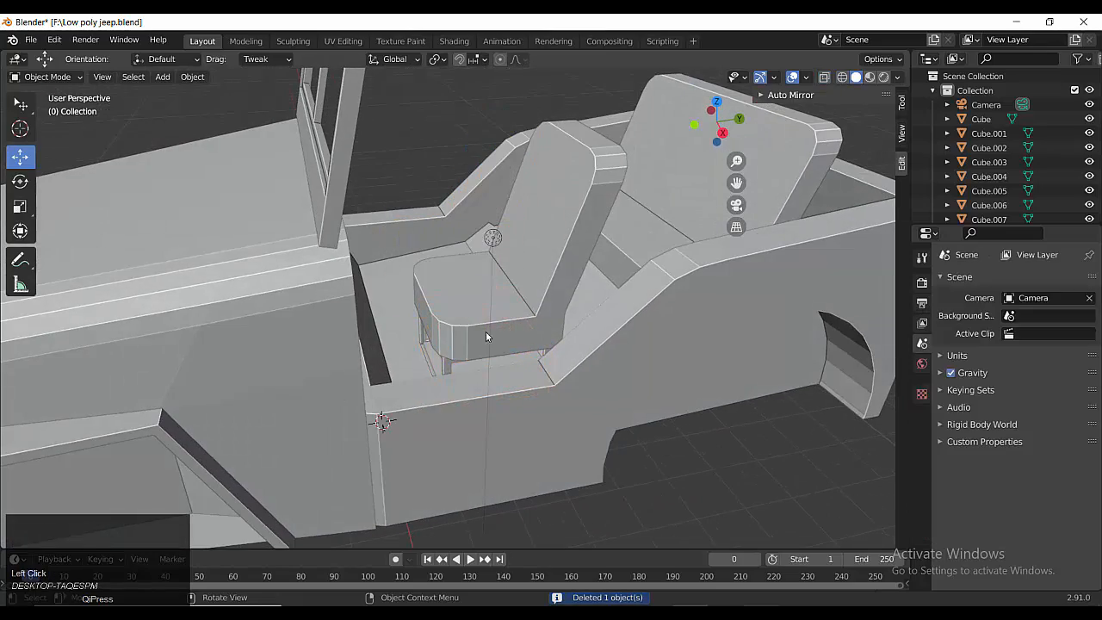
left_click(486, 332)
left_click(487, 348, "shift")
middle_click_drag(487, 349, 503, 291, "alt")
key("g")
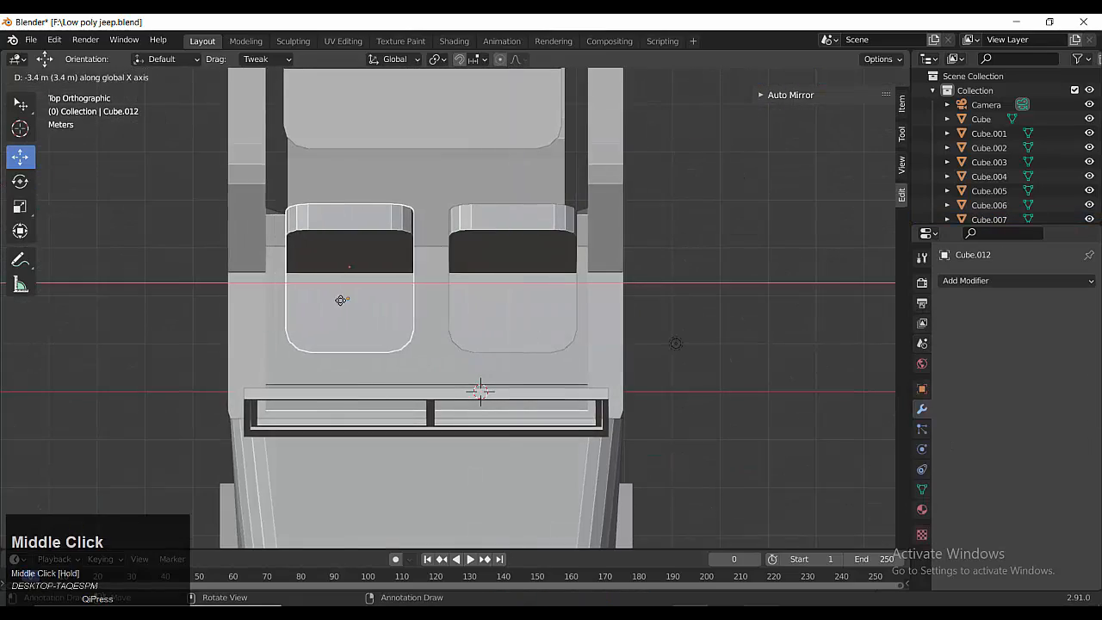
left_click(334, 299)
- Duplicate the front bumper to the rear end along Y, turned about 180° and nudged 0.14896 m along Y
middle_click_drag(335, 288, 422, 456)
key("shift+d")
middle_click(409, 419)
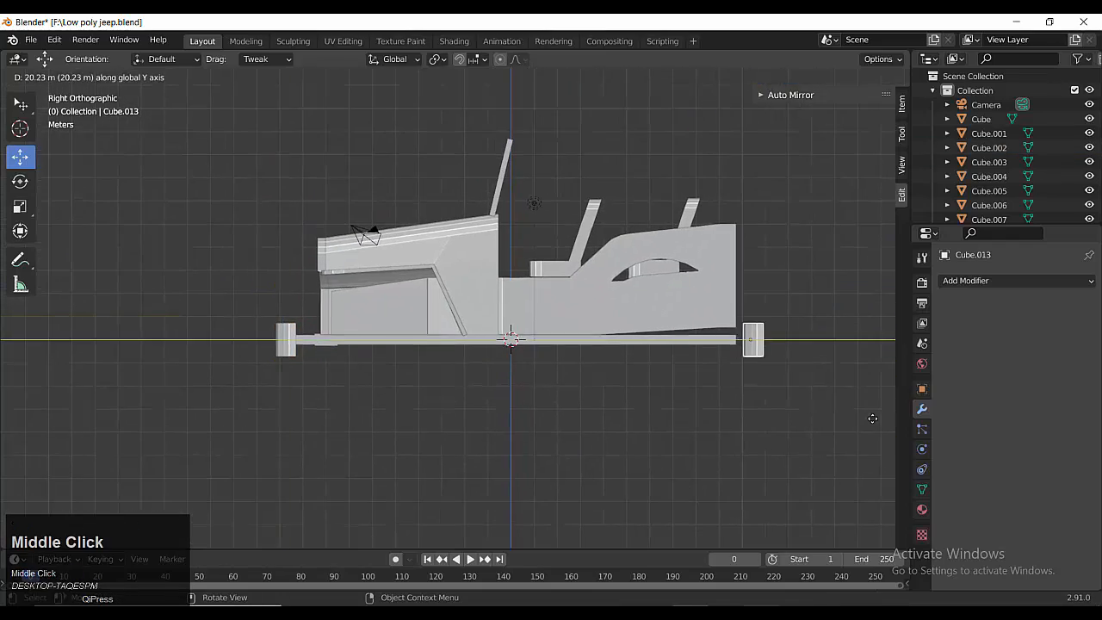
left_click(863, 415)
key("r")
left_click(765, 312)
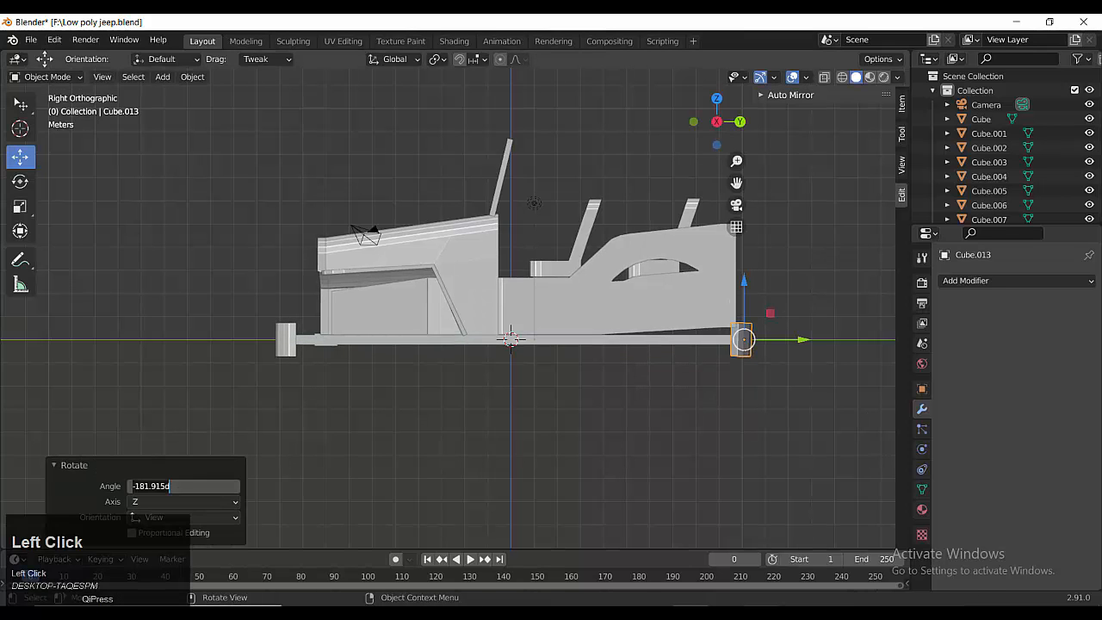
left_click_drag(801, 344, 814, 345)
- Edit the front fender and slide an edge near the lower end of its slanted section towards the tip
middle_click_drag(813, 345, 727, 410)
left_click(458, 265)
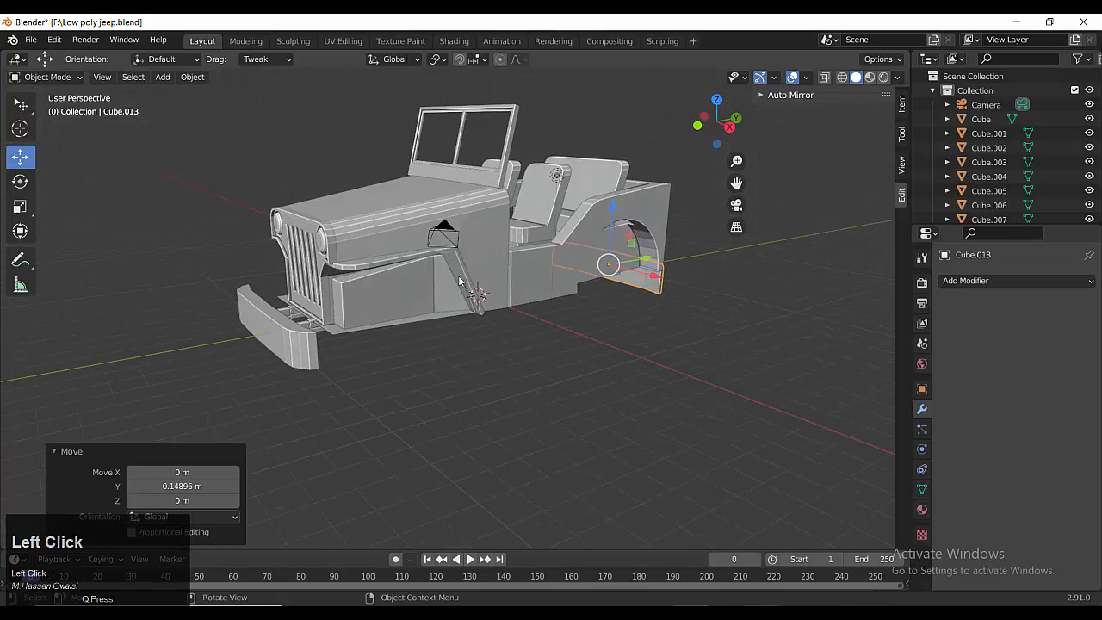
scroll(443, 392, "up", 3)
middle_click_drag(560, 379, 370, 364)
scroll(344, 367, "up", 3)
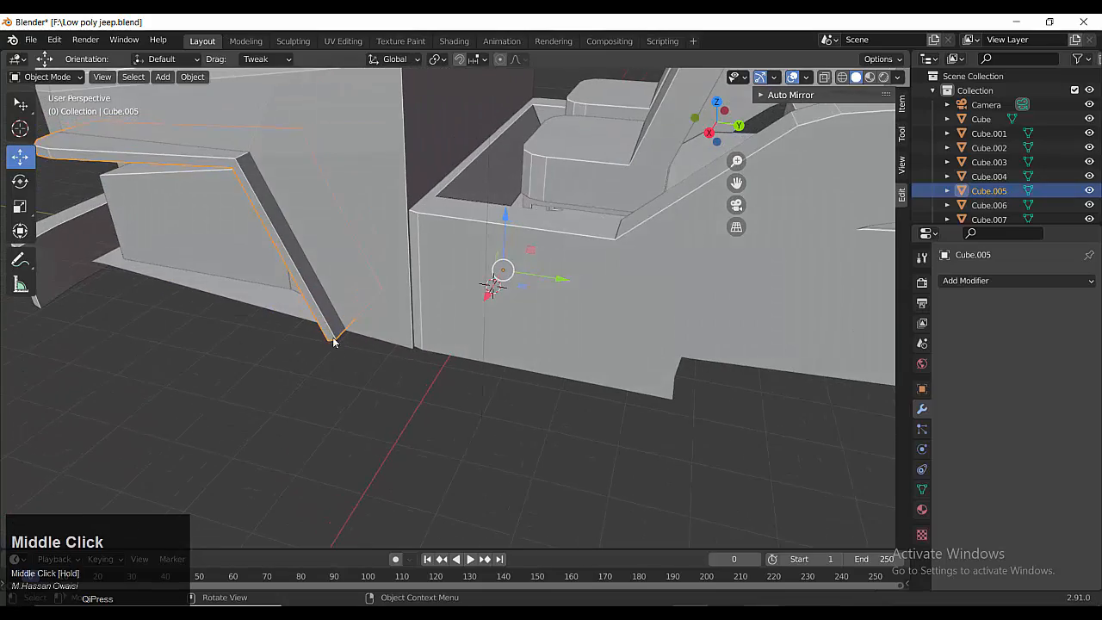
scroll(328, 335, "down", 1)
middle_click_drag(317, 288, 305, 305)
left_click_drag(461, 319, 452, 330)
scroll(345, 344, "up", 1)
key("Tab")
key("2")
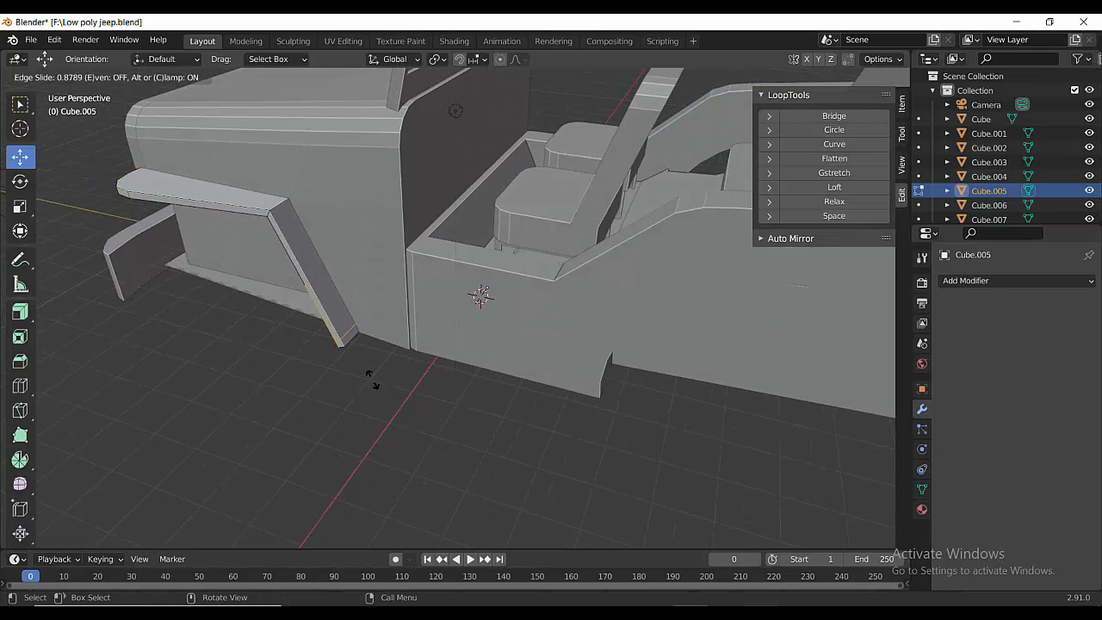
left_click(371, 379)
- Extrude the narrow face at the fender's lower end 2.4925 m along its normal towards the rear to begin a side step
middle_click_drag(375, 391, 393, 382)
scroll(393, 381, "up", 2)
key("3")
left_click(335, 300)
scroll(431, 318, "down", 1)
key("e")
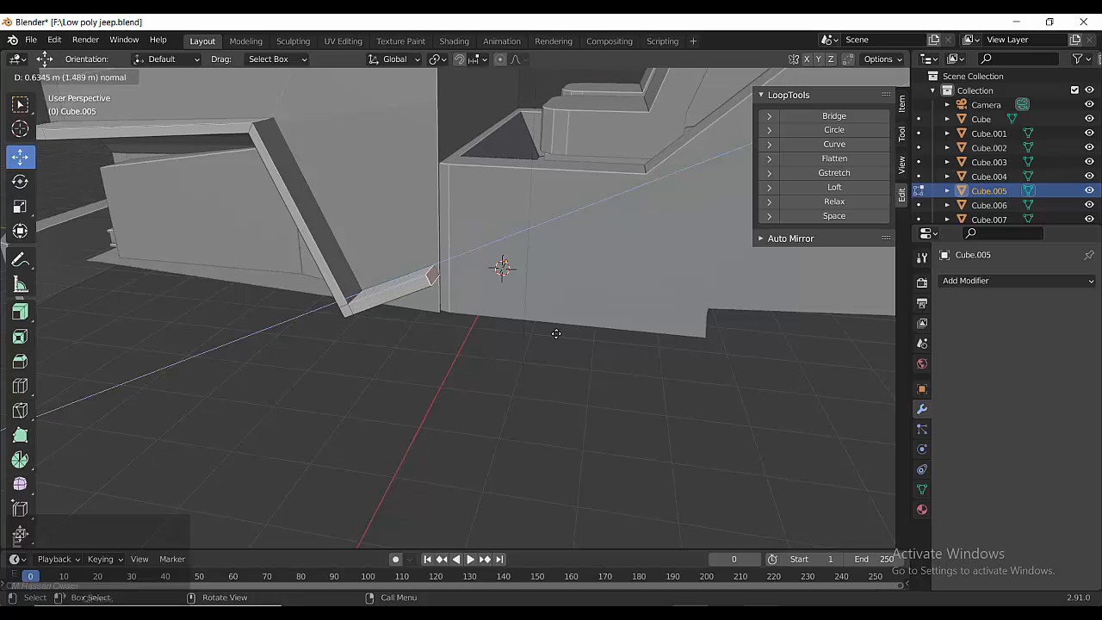
left_click(616, 334)
scroll(345, 361, "down", 5)
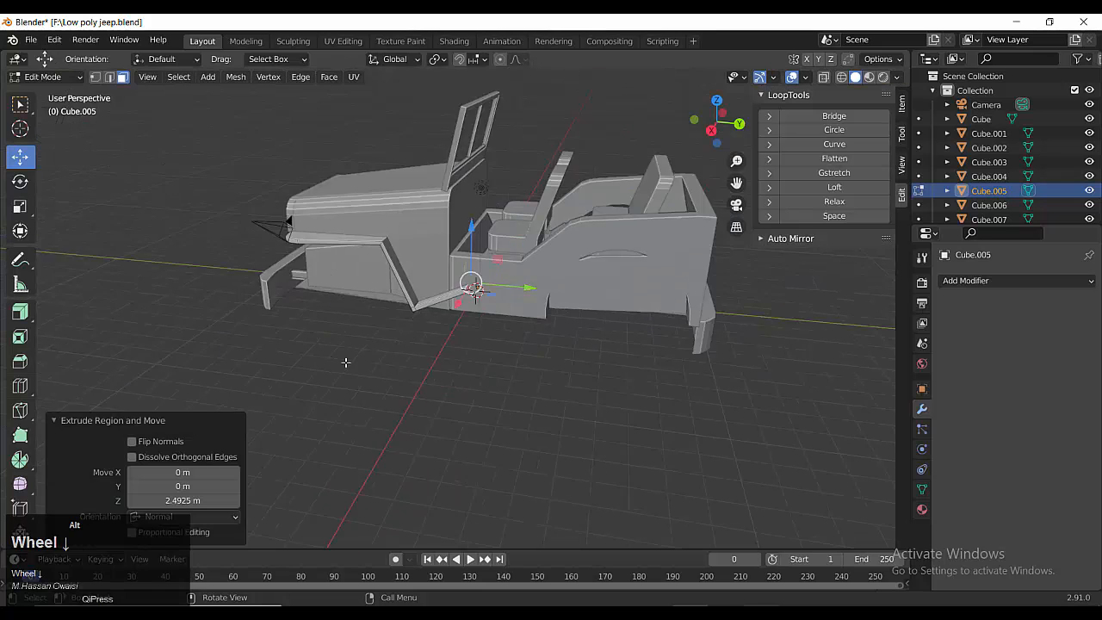
- In right view, lower the extruded end face 1.0947 m along Z and rotate it -24.4° to make it vertical
key("KP_3")
scroll(502, 330, "up", 5)
middle_click_drag(501, 329, 443, 515, "shift")
scroll(443, 515, "up", 2)
left_click_drag(515, 256, 514, 346)
scroll(479, 428, "up", 2)
scroll(507, 405, "up", 1)
middle_click_drag(479, 428, 460, 331, "shift")
scroll(460, 331, "up", 2)
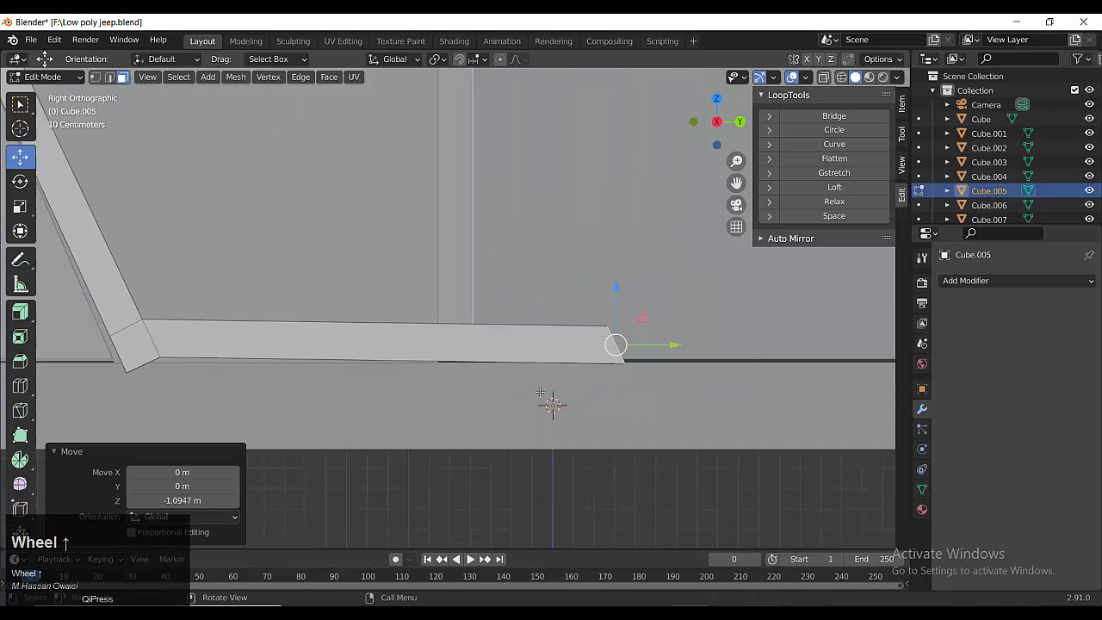
middle_click_drag(607, 349, 584, 344, "shift")
key("r")
left_click(617, 320)
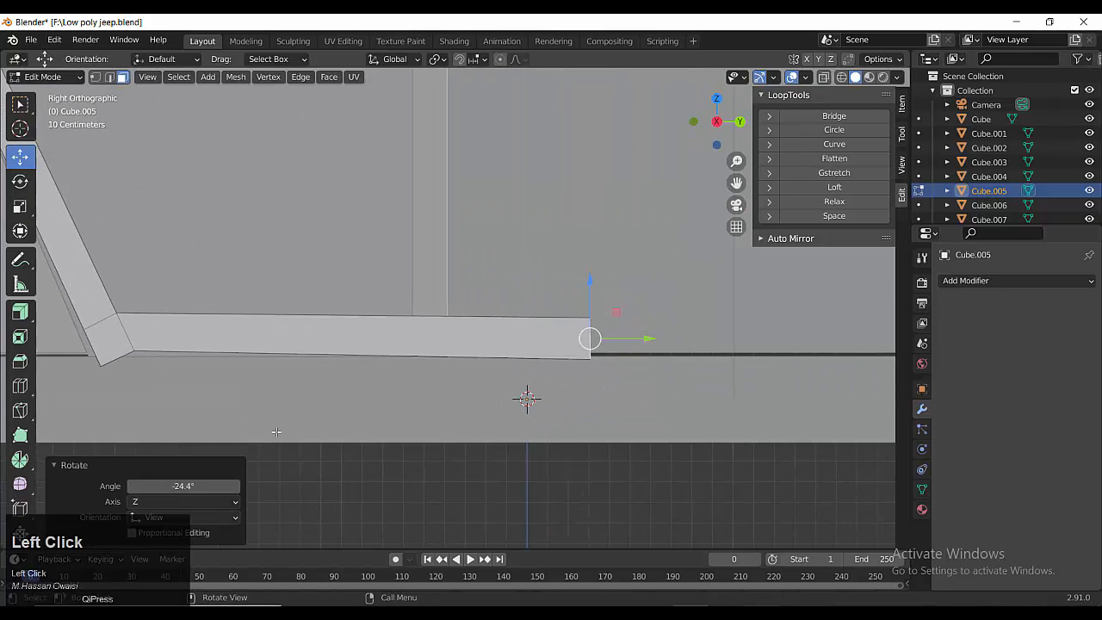
- In wireframe, reposition the corner vertices where the slanted fender meets the side step to clean up the joint
scroll(326, 404, "up", 2)
left_click(840, 76)
scroll(361, 361, "up", 1)
middle_click_drag(335, 362, 416, 357, "shift")
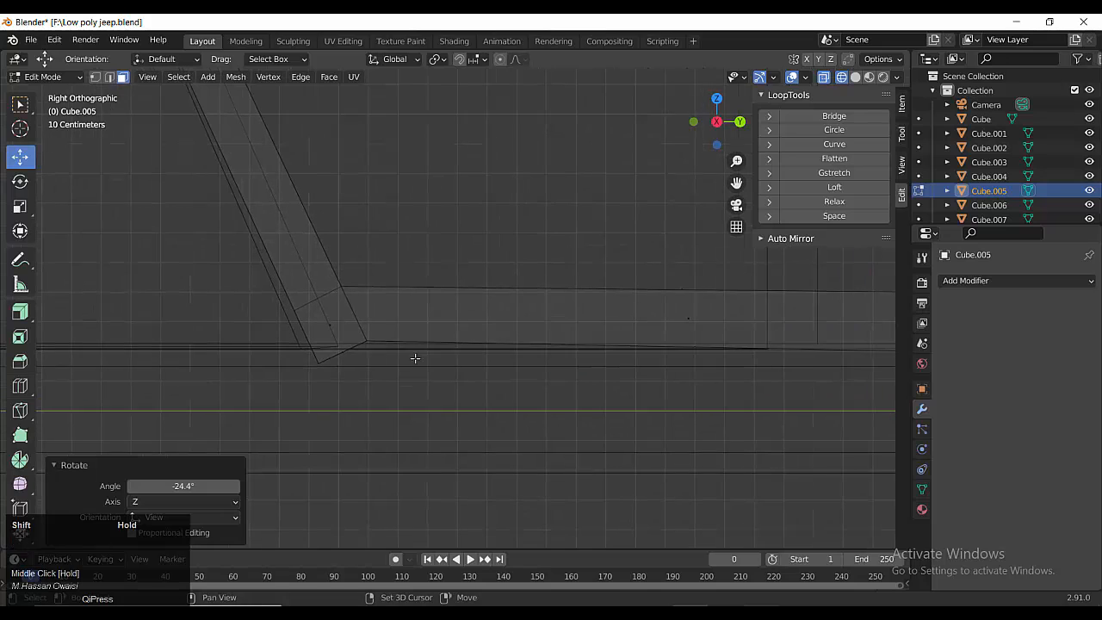
key("1")
mouse_move(389, 323)
left_mouse_down()
mouse_move(380, 328)
mouse_move(390, 317)
left_mouse_up()
left_click(330, 355)
left_click_drag(318, 285, 318, 286)
left_click_drag(368, 342, 304, 338)
key("shift+z")
left_click(840, 78)
left_click_drag(276, 296, 316, 324)
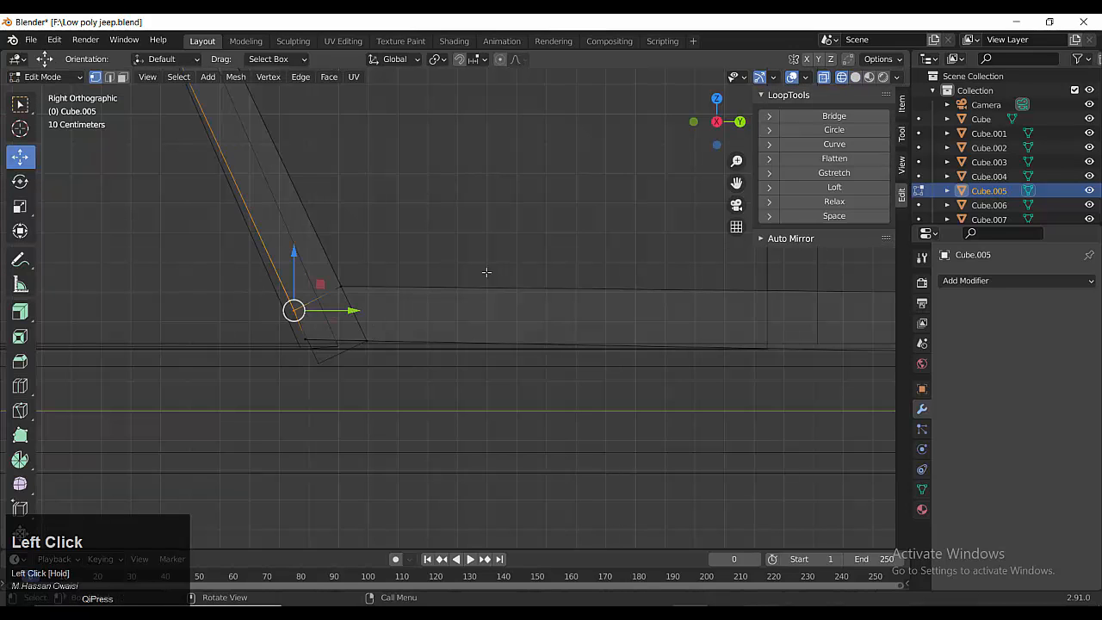
left_click(855, 77)
left_click_drag(319, 280, 306, 254)
- Mirror the fender and side step across X with AutoMirror and apply the Mirror modifier
key("Tab")
middle_click_drag(516, 353, 464, 422)
scroll(507, 364, "down", 6)
scroll(359, 432, "up", 2)
scroll(359, 435, "down", 3)
left_click(790, 95)
left_click(822, 120)
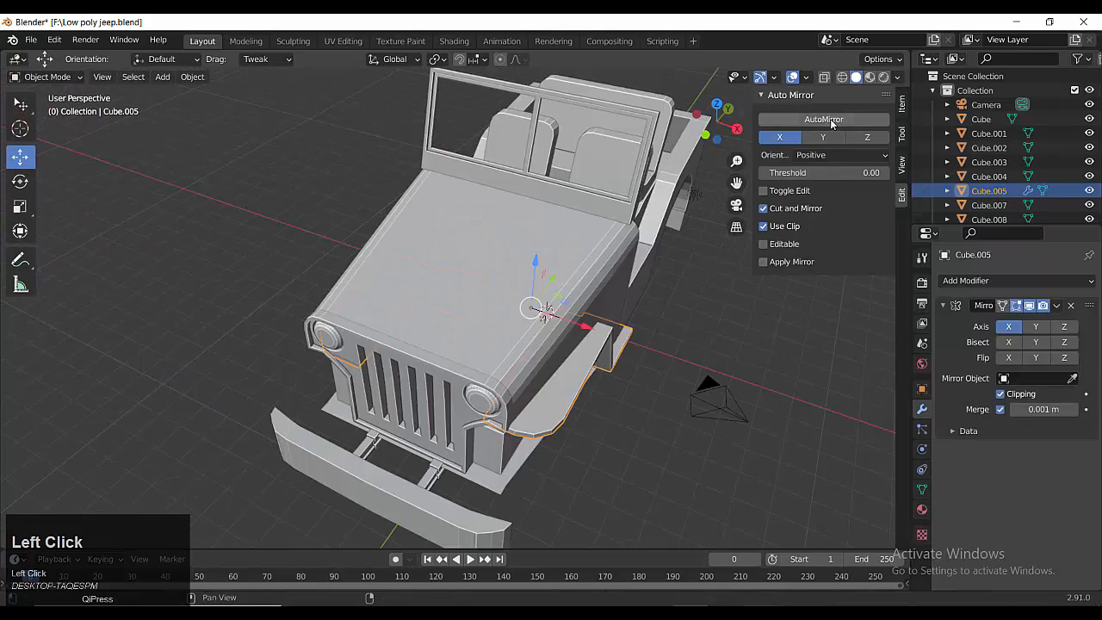
middle_click_drag(584, 330, 762, 337)
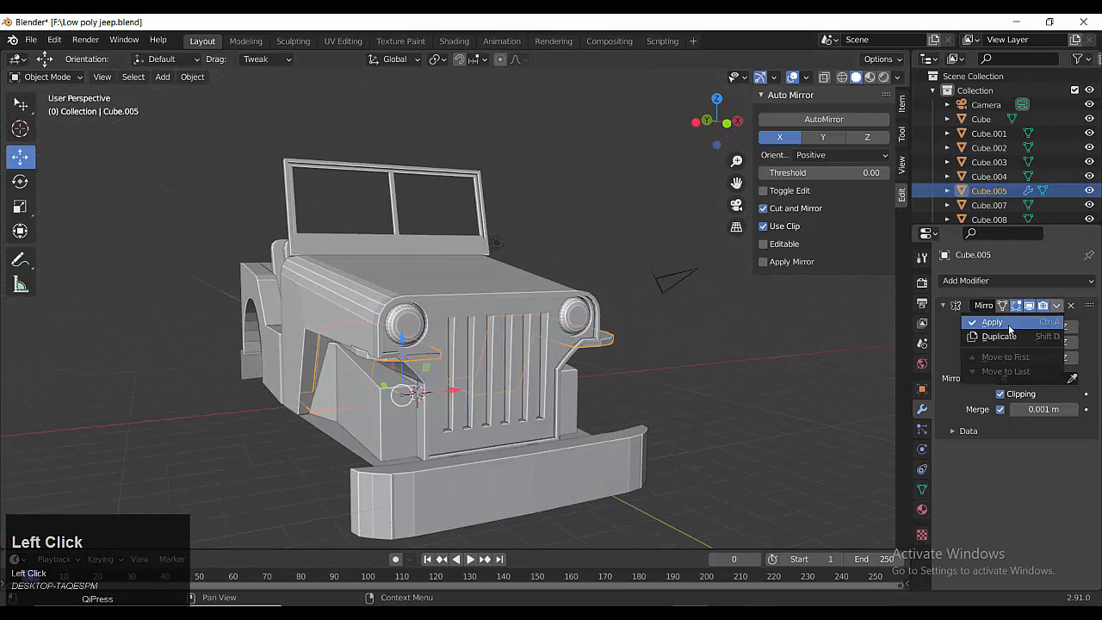
left_click(1009, 327)
middle_click_drag(456, 353, 489, 353)
middle_click_drag(412, 450, 342, 465)
left_click_drag(506, 398, 759, 394)
scroll(482, 413, "down", 3)
middle_click_drag(482, 413, 466, 476)
key("ctrl+z")
- Separate the selected part of the mesh into its own object and save the jeep file
middle_click_drag(526, 427, 354, 341)
key("Tab")
key("p")
key("Tab")
left_click_drag(421, 200, 398, 200)
middle_click_drag(489, 369, 645, 434)
key("ctrl+s")
- Open the boxes beside the front grille for mesh editing and select their front faces
left_click(478, 448)
middle_click_drag(478, 448, 423, 470)
scroll(470, 427, "up", 2)
scroll(440, 475, "down", 2)
scroll(422, 430, "up", 2)
left_click(394, 430)
key("Tab")
left_click(393, 430)
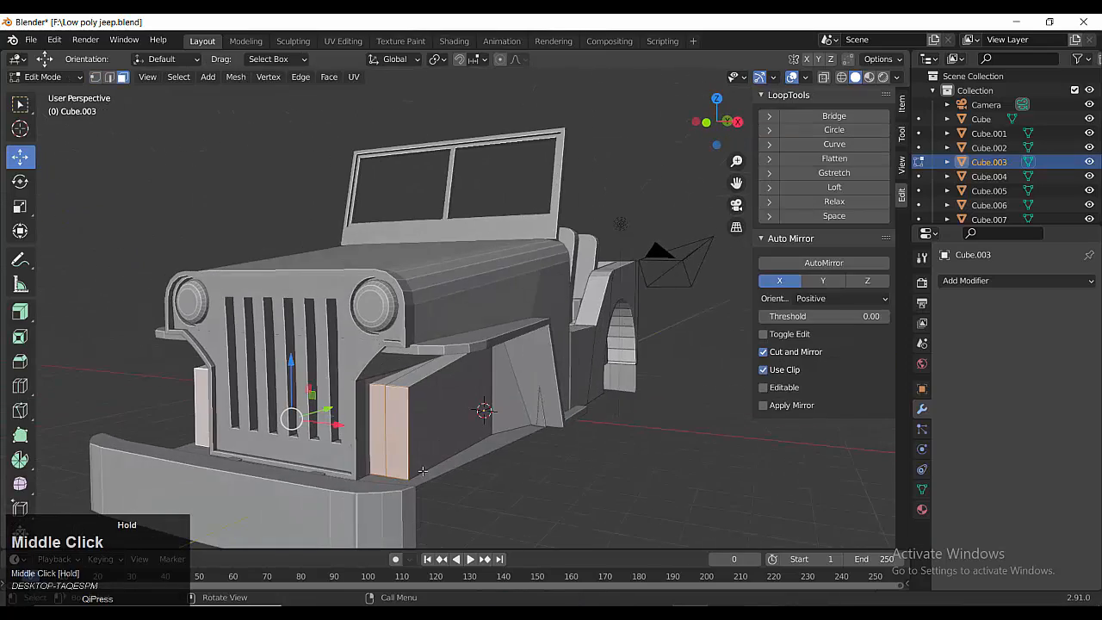